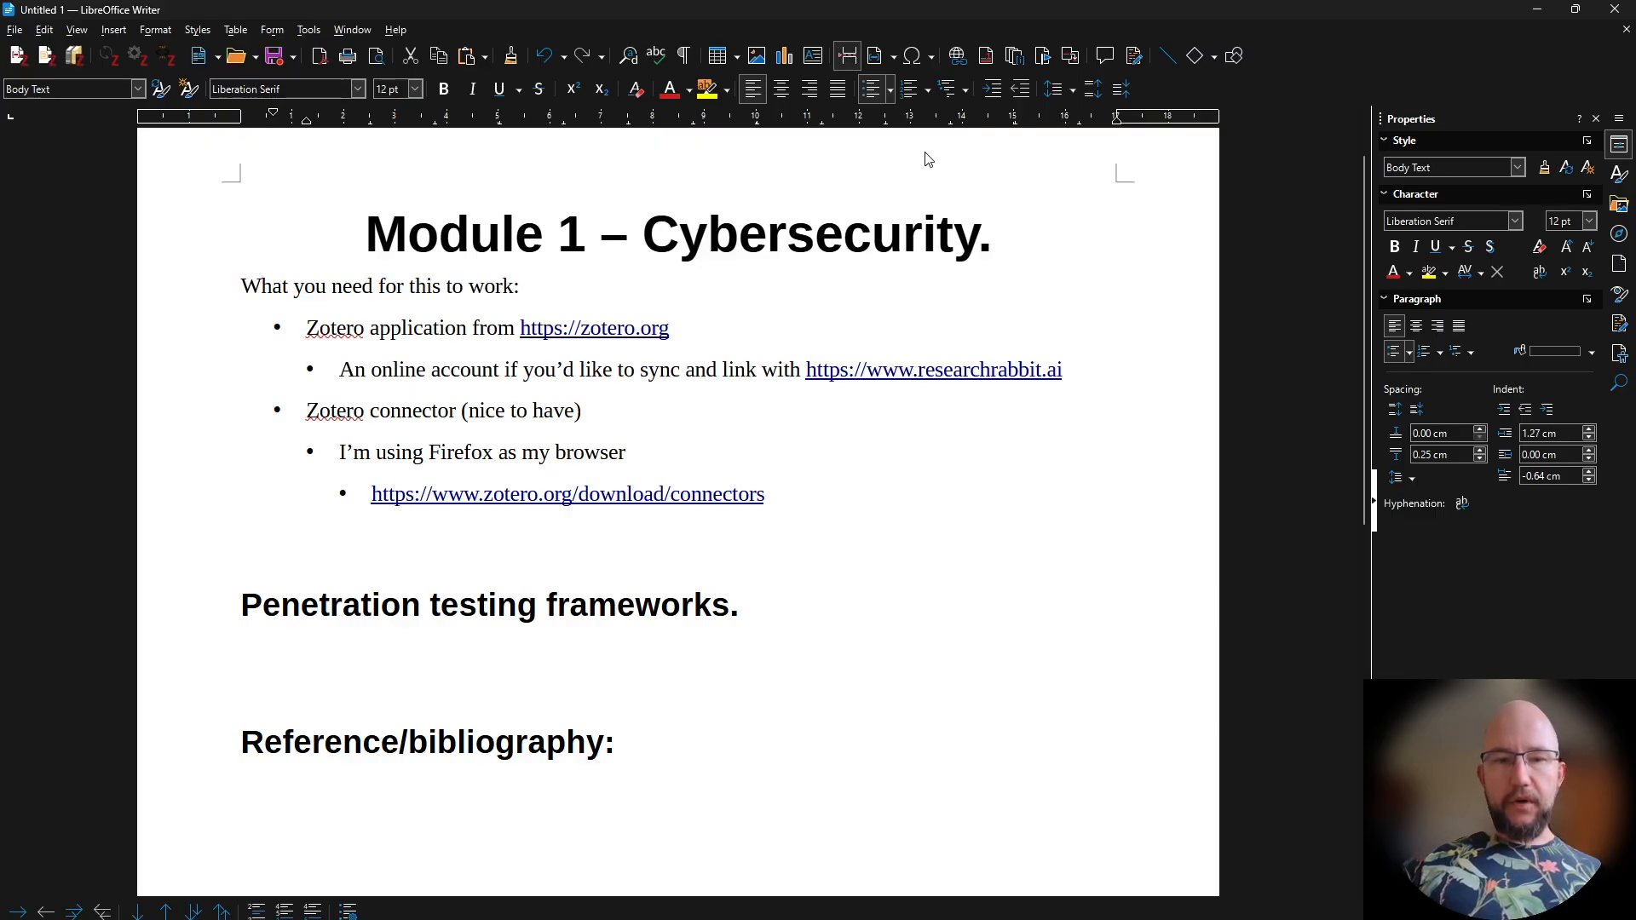
Review the Zotero application and online account requirements in the list, checking the zotero.org home page in Firefox
left_click_drag(305, 329, 694, 316)
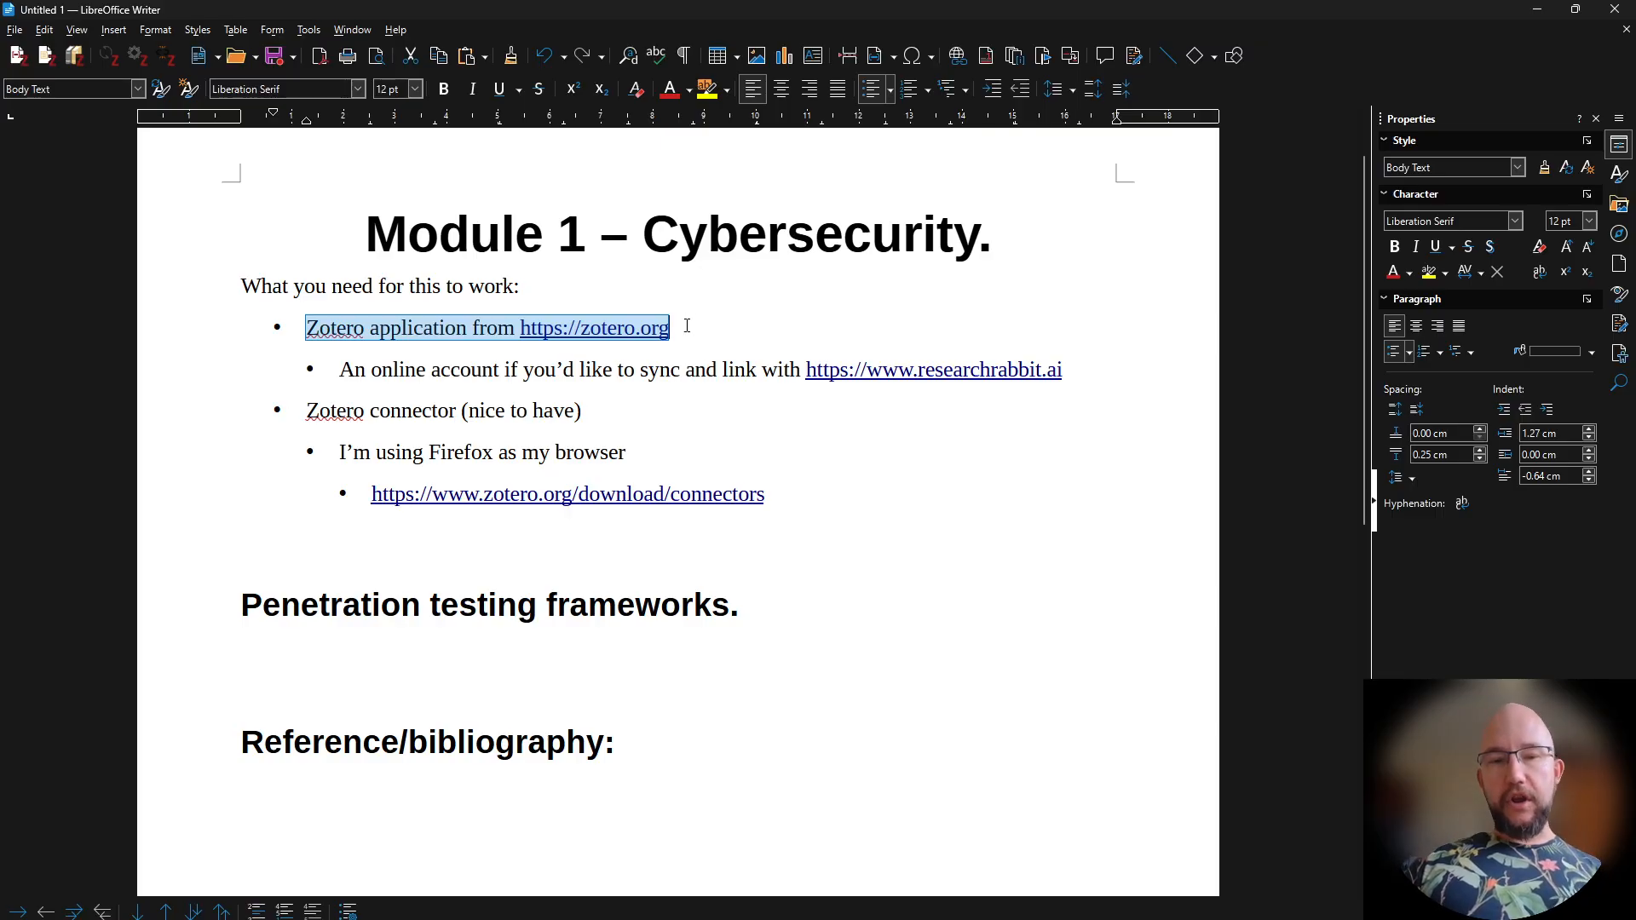
left_click(687, 326)
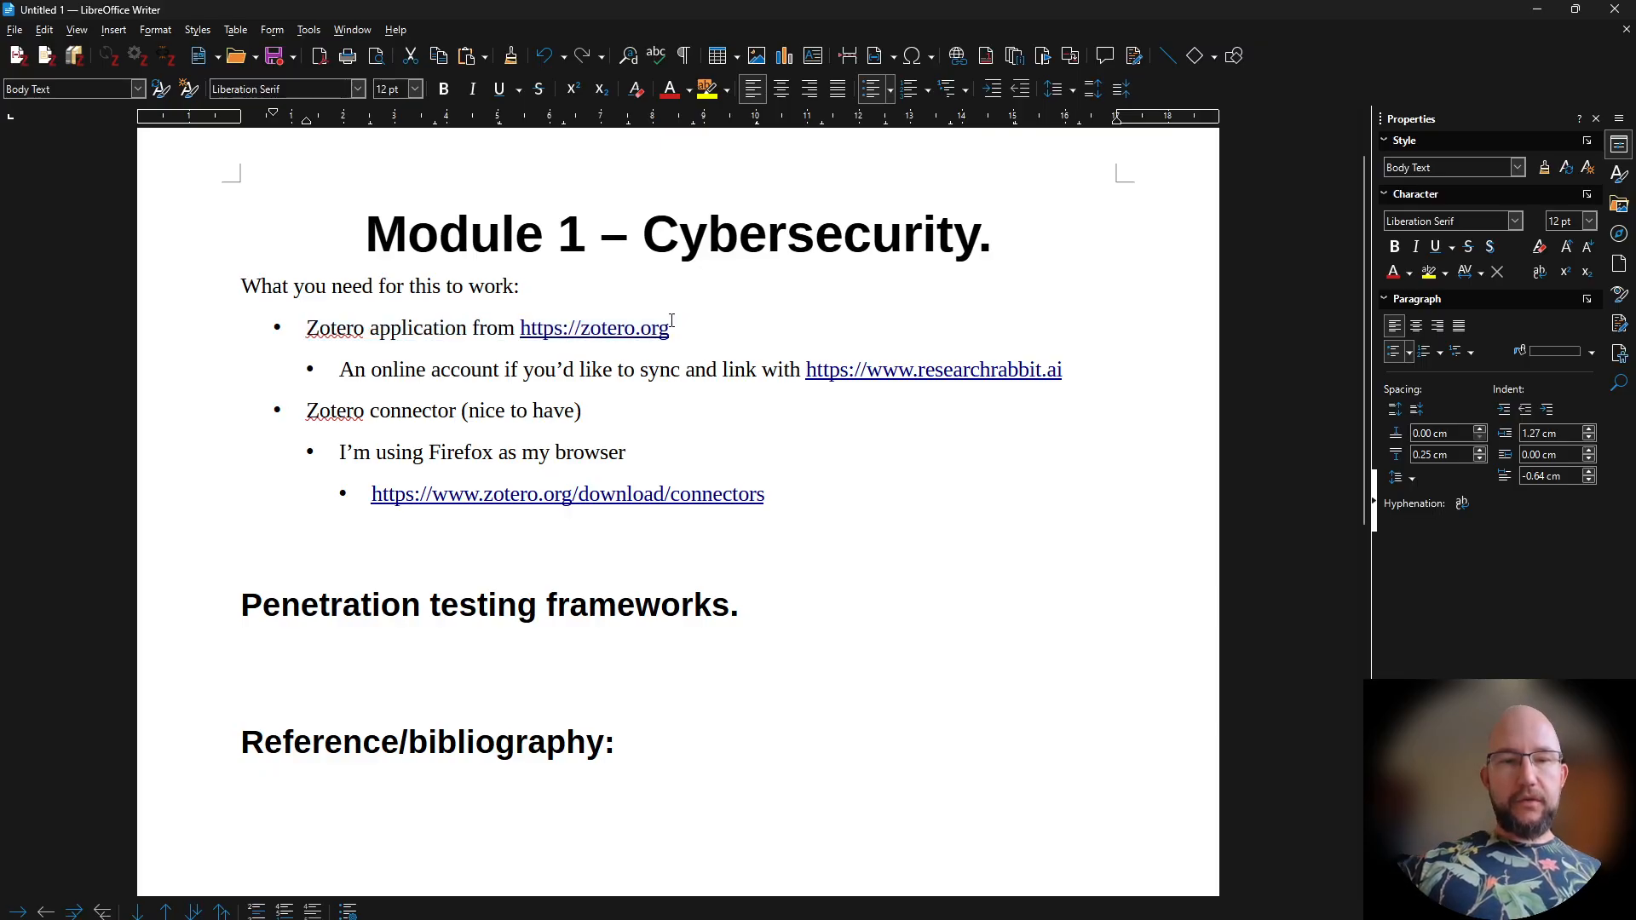
left_click_drag(673, 327, 284, 325)
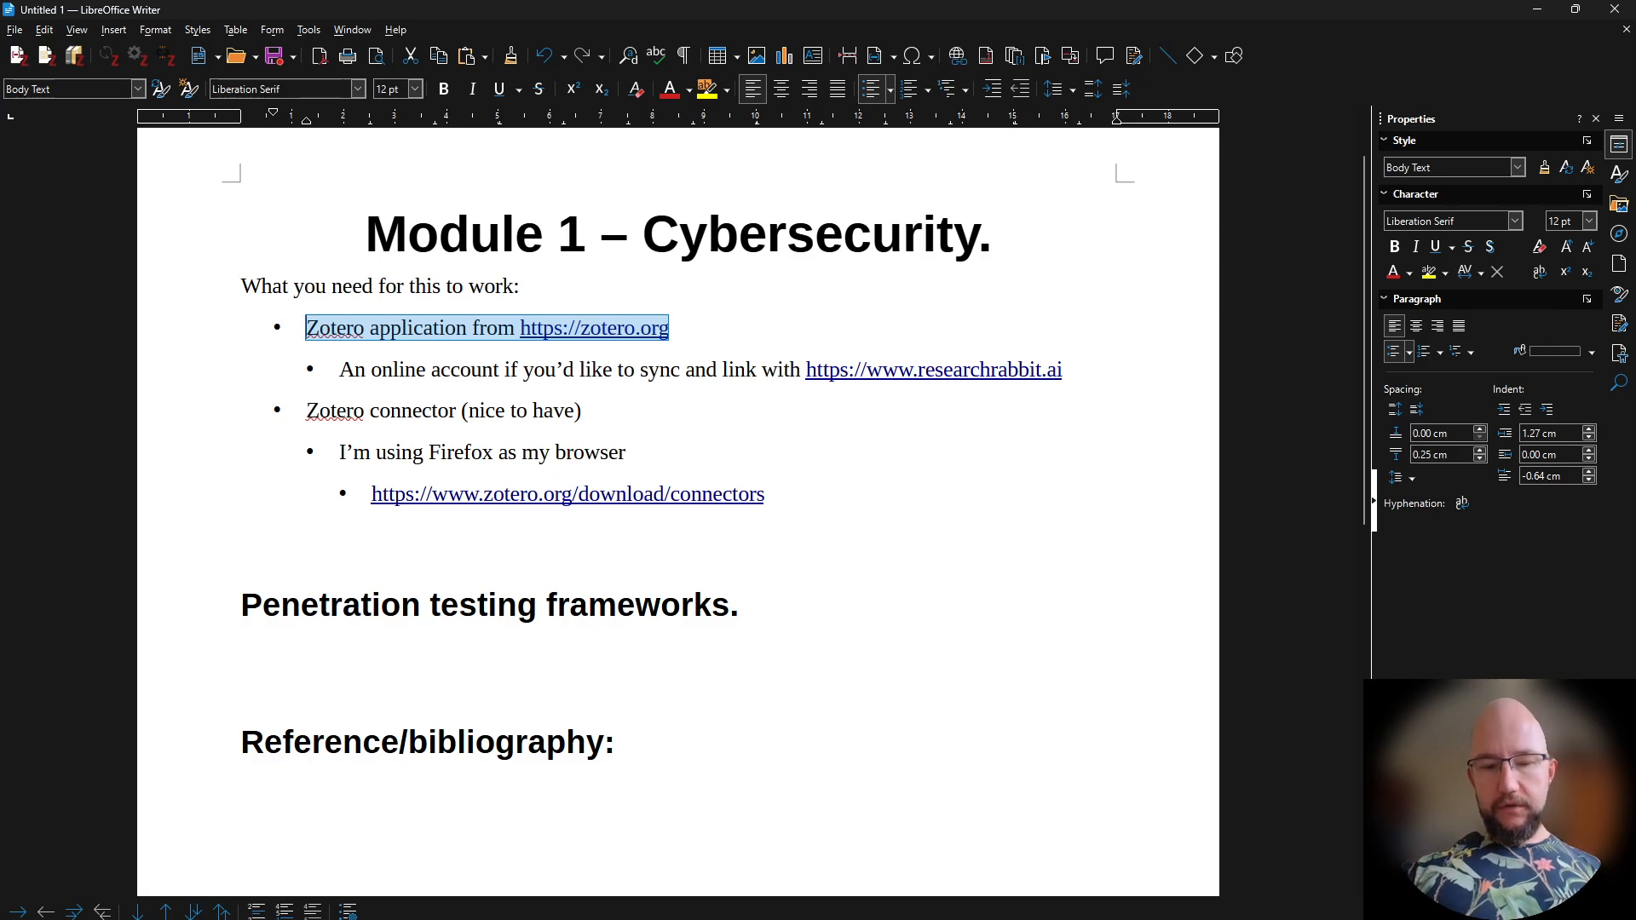
key("alt+Tab")
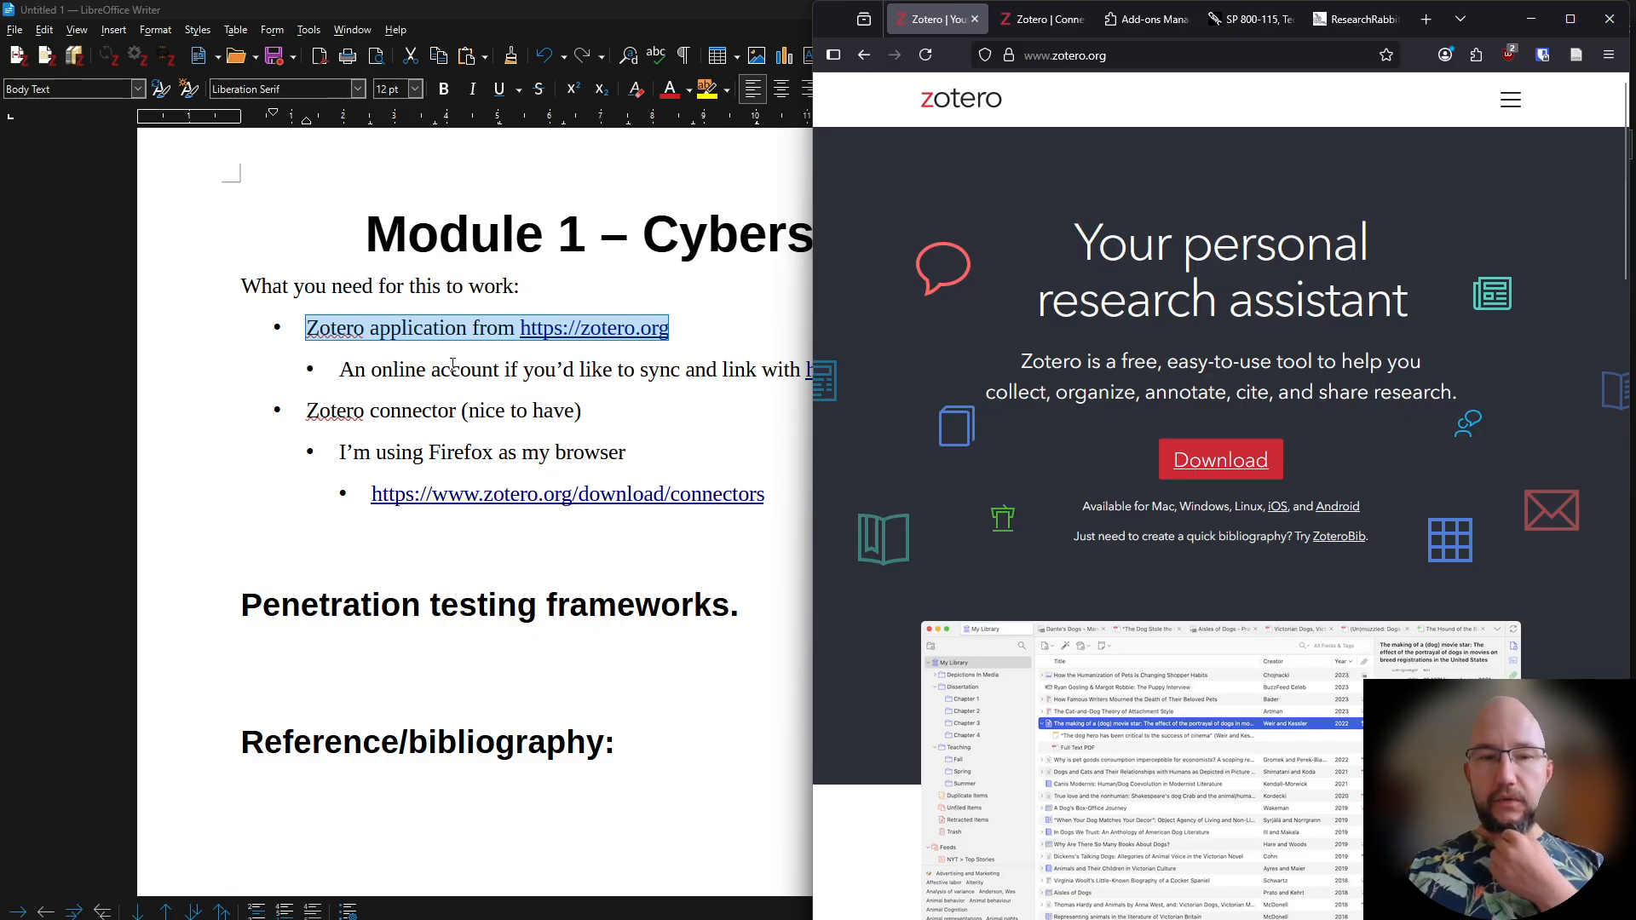
left_click(453, 364)
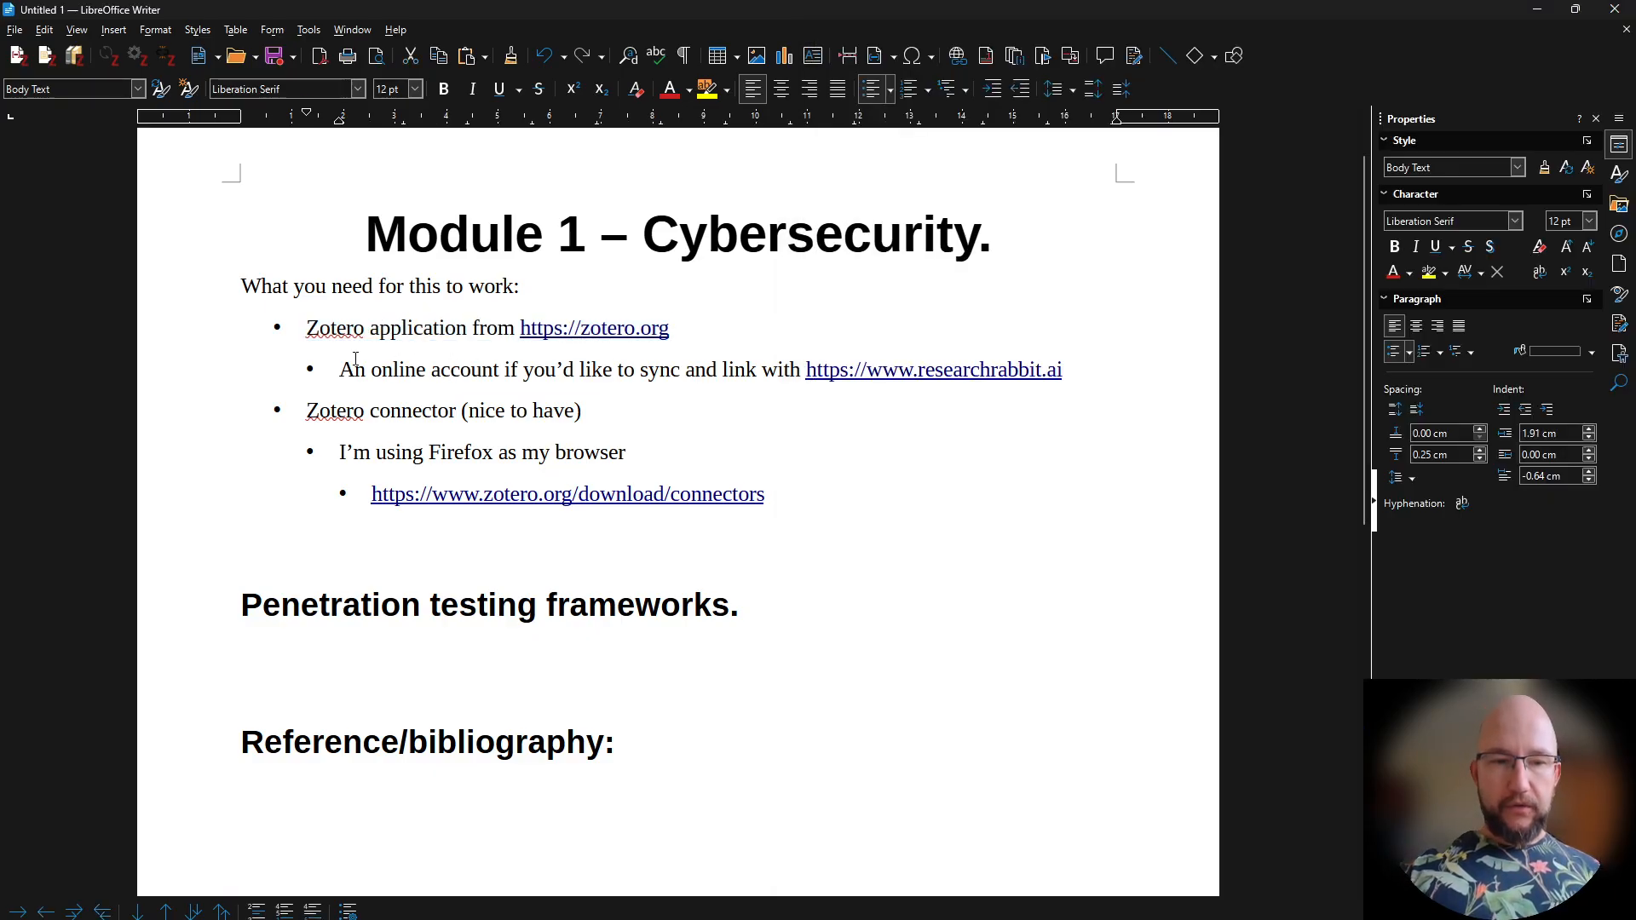
left_click_drag(339, 368, 795, 369)
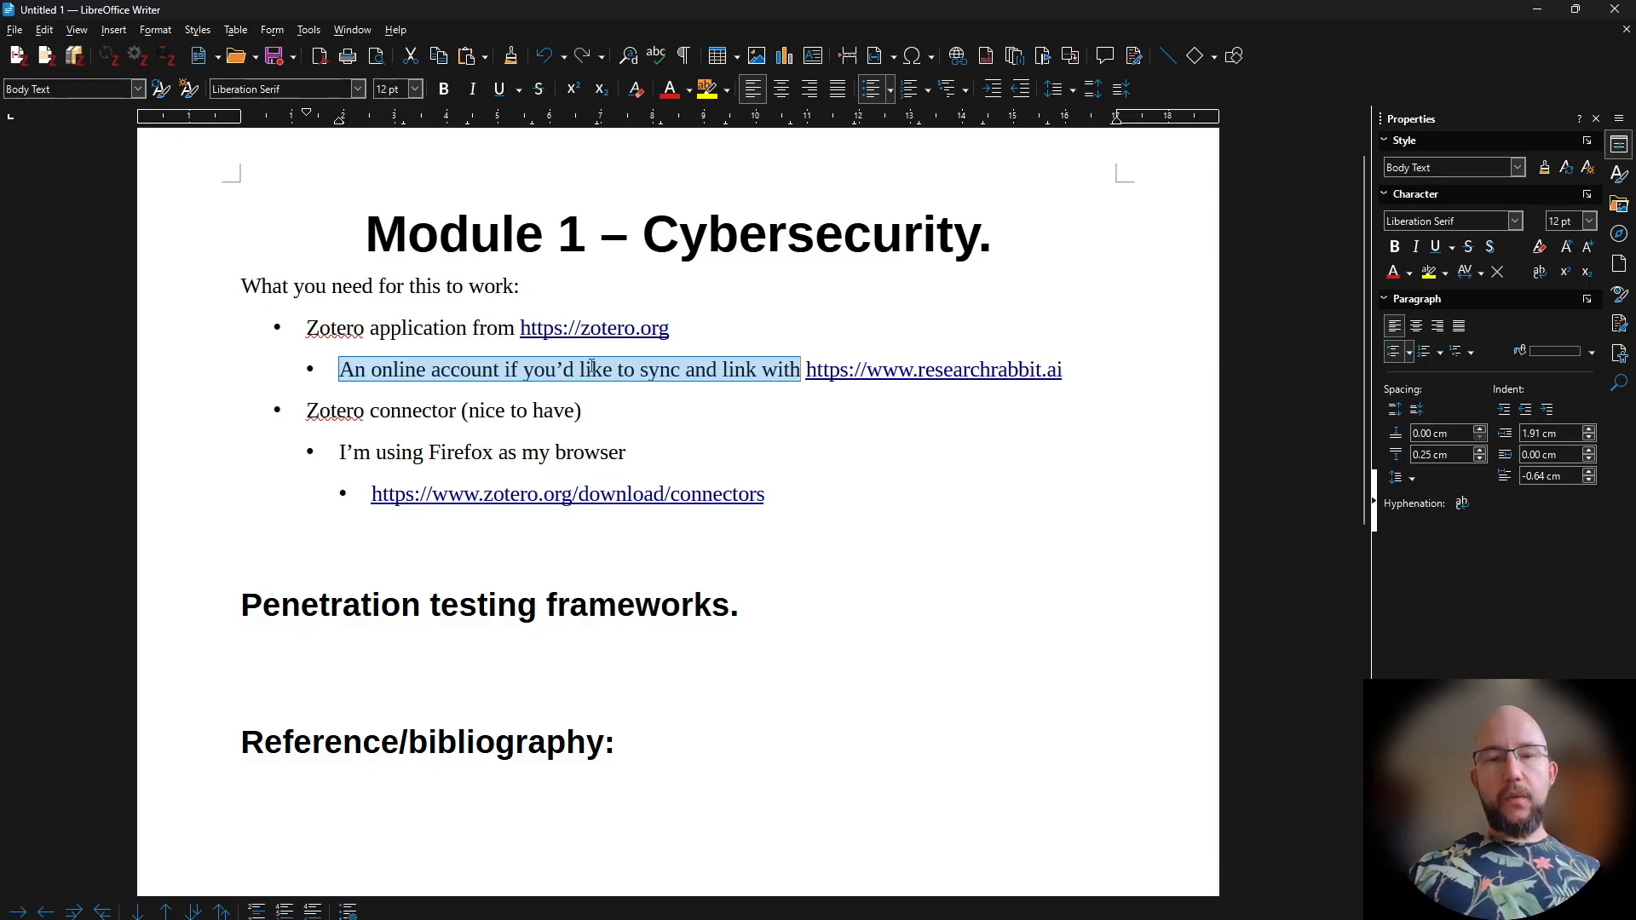
left_click(679, 370)
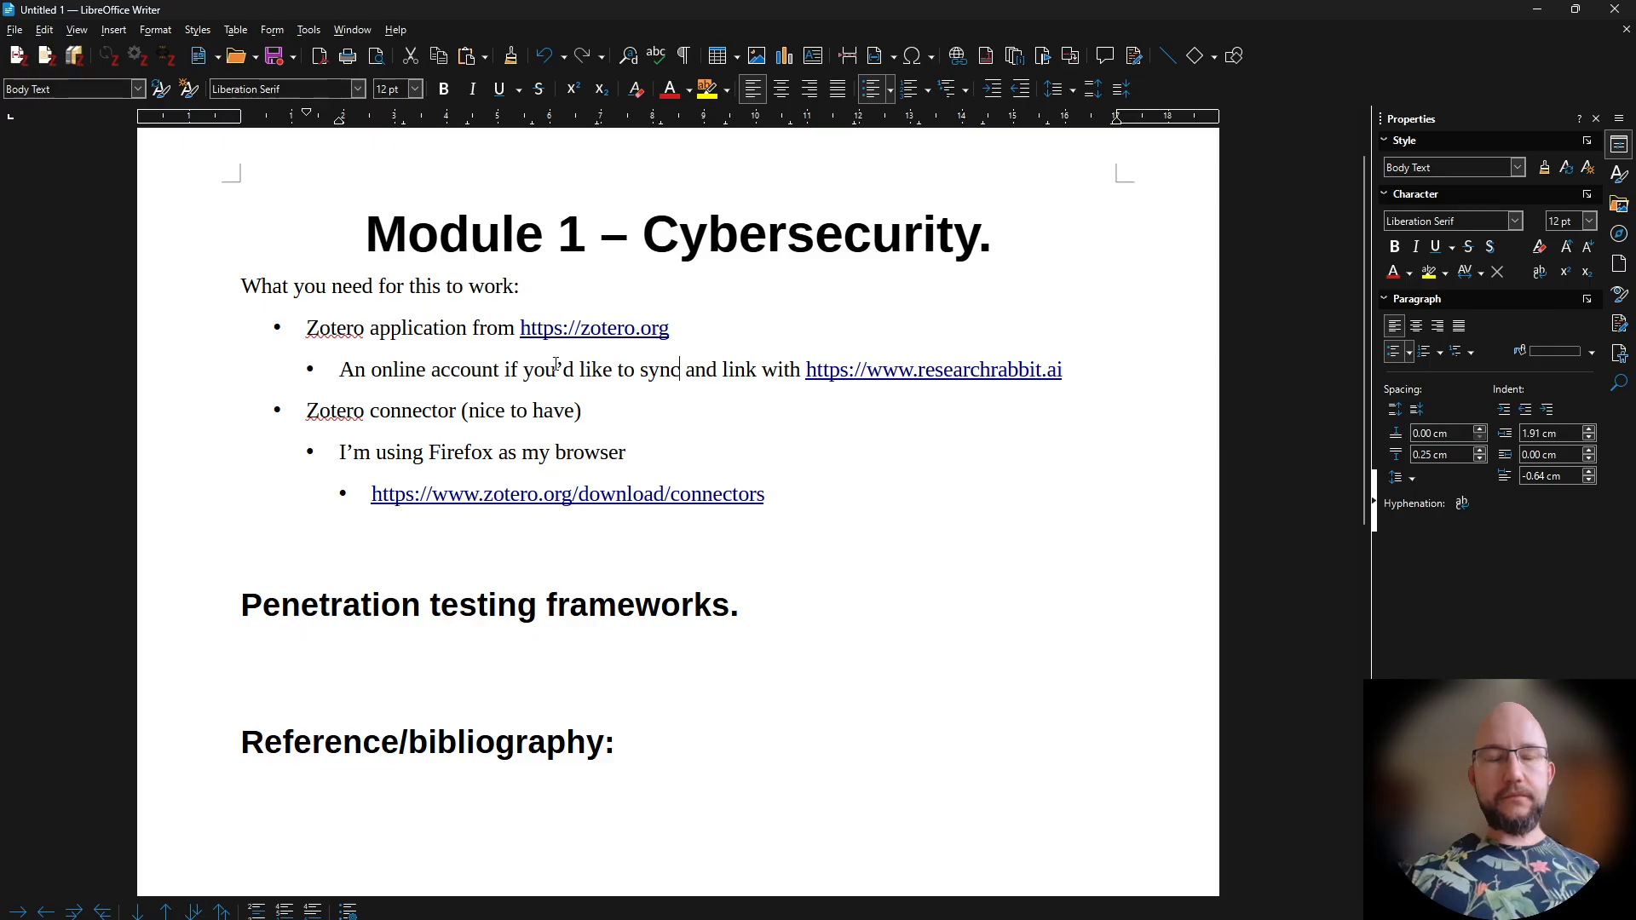
Highlight the Zotero connector requirement, and view the connector download page and the installed Zotero Connector extension in Firefox
left_click_drag(306, 411, 456, 411)
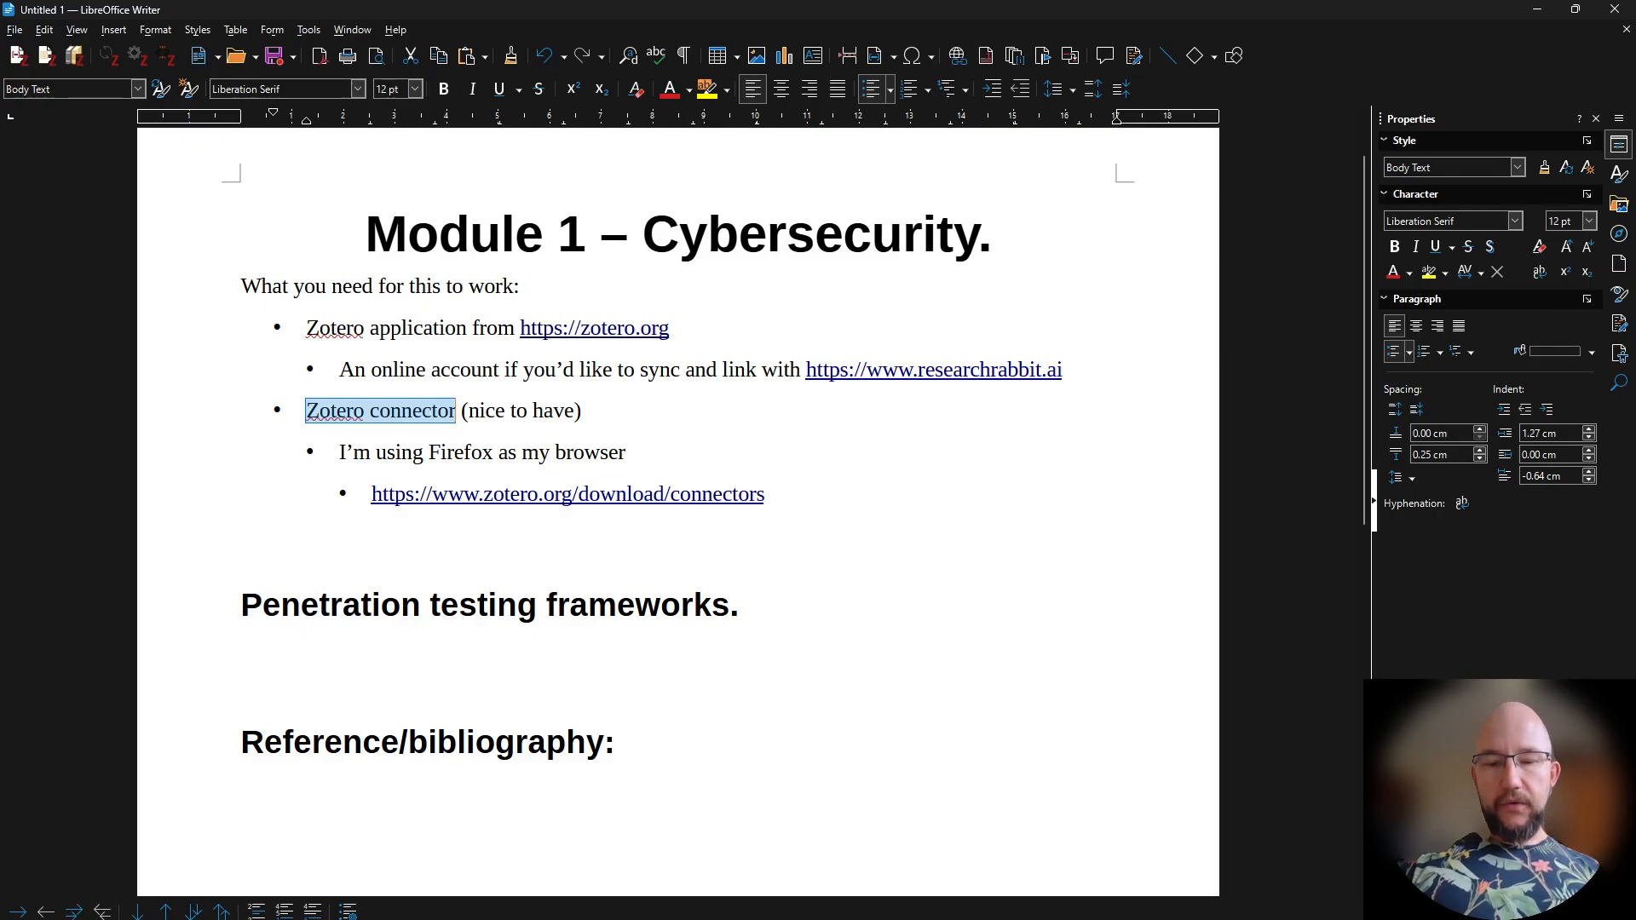
left_click(819, 915)
left_click(1060, 29)
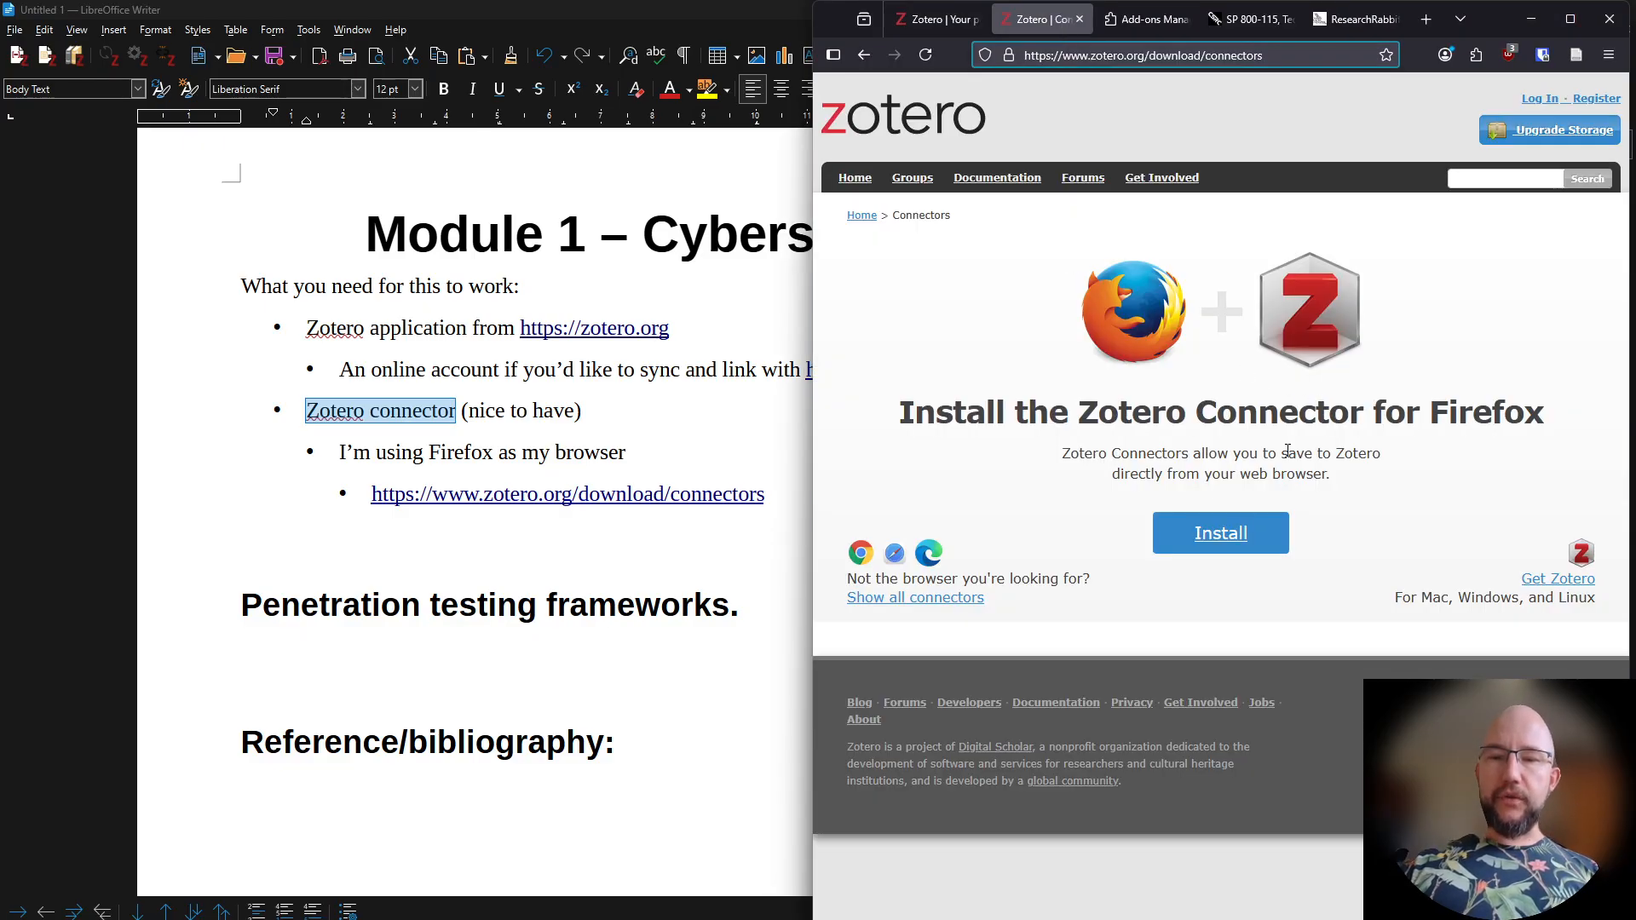
left_click_drag(1081, 410, 1179, 415)
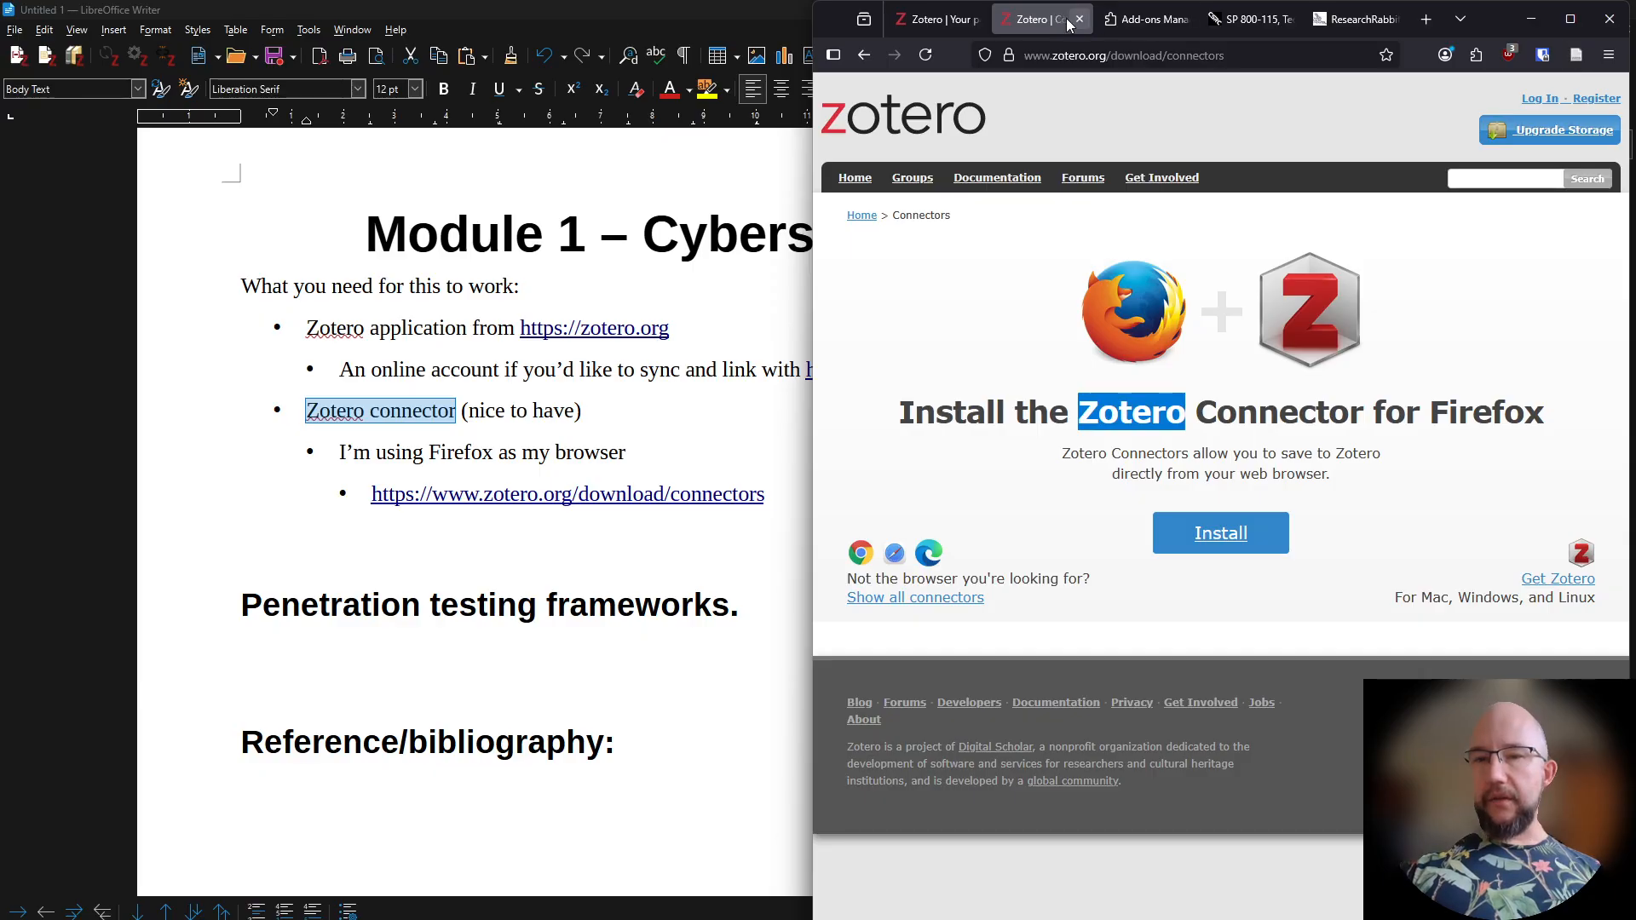
left_click(1143, 18)
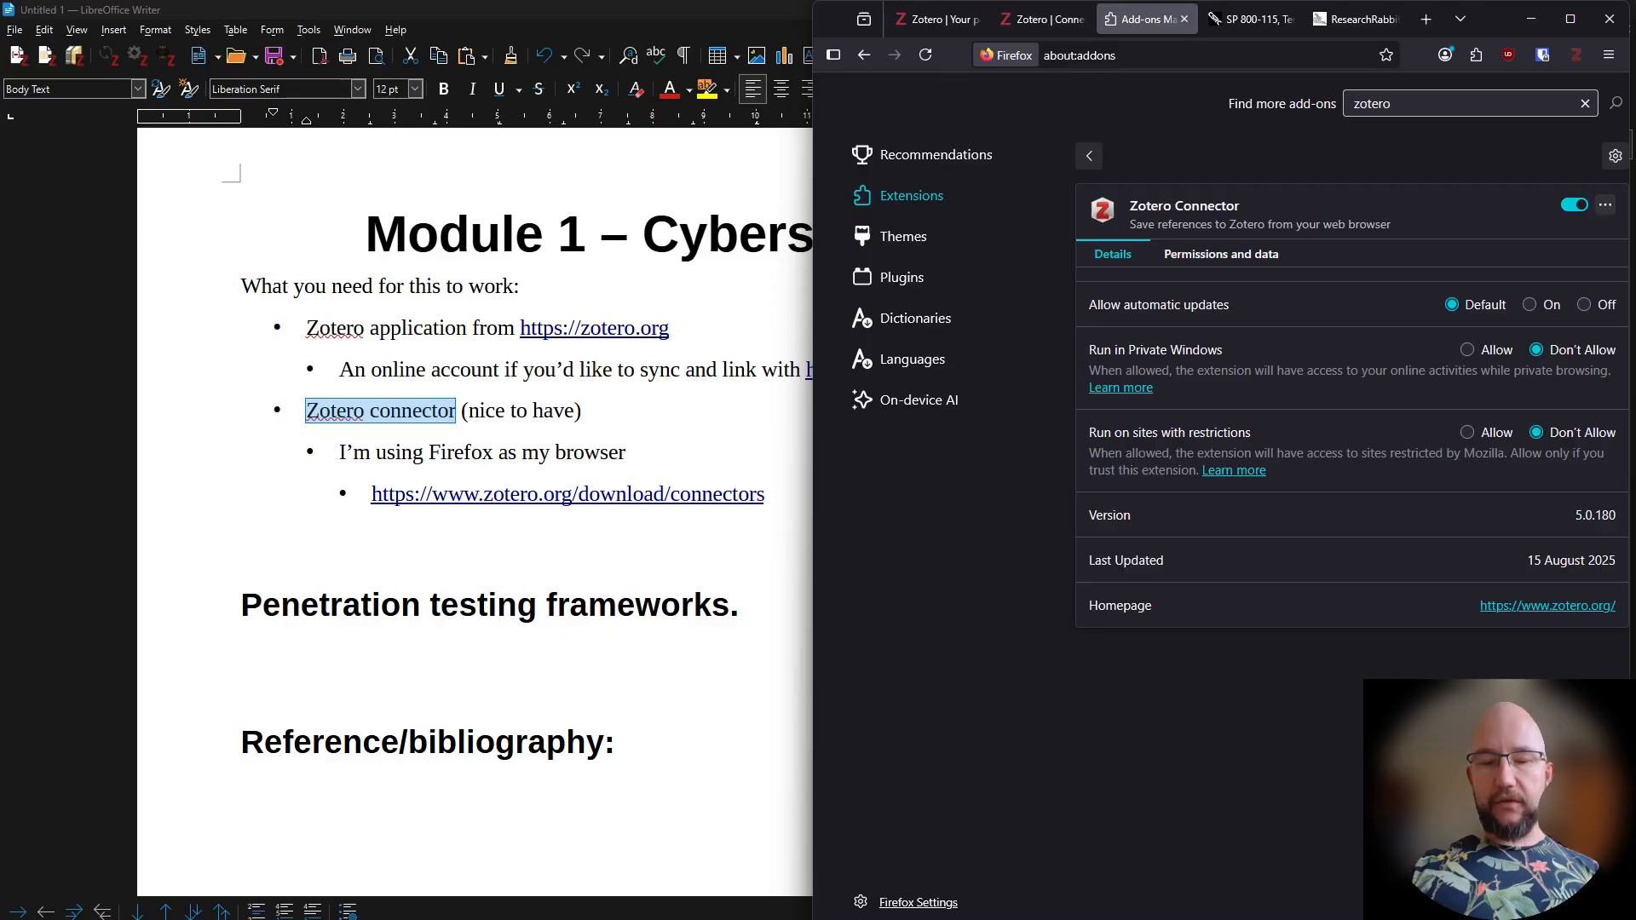
Switch to the Zotero application and view the items in the Standards collection
left_click(982, 919)
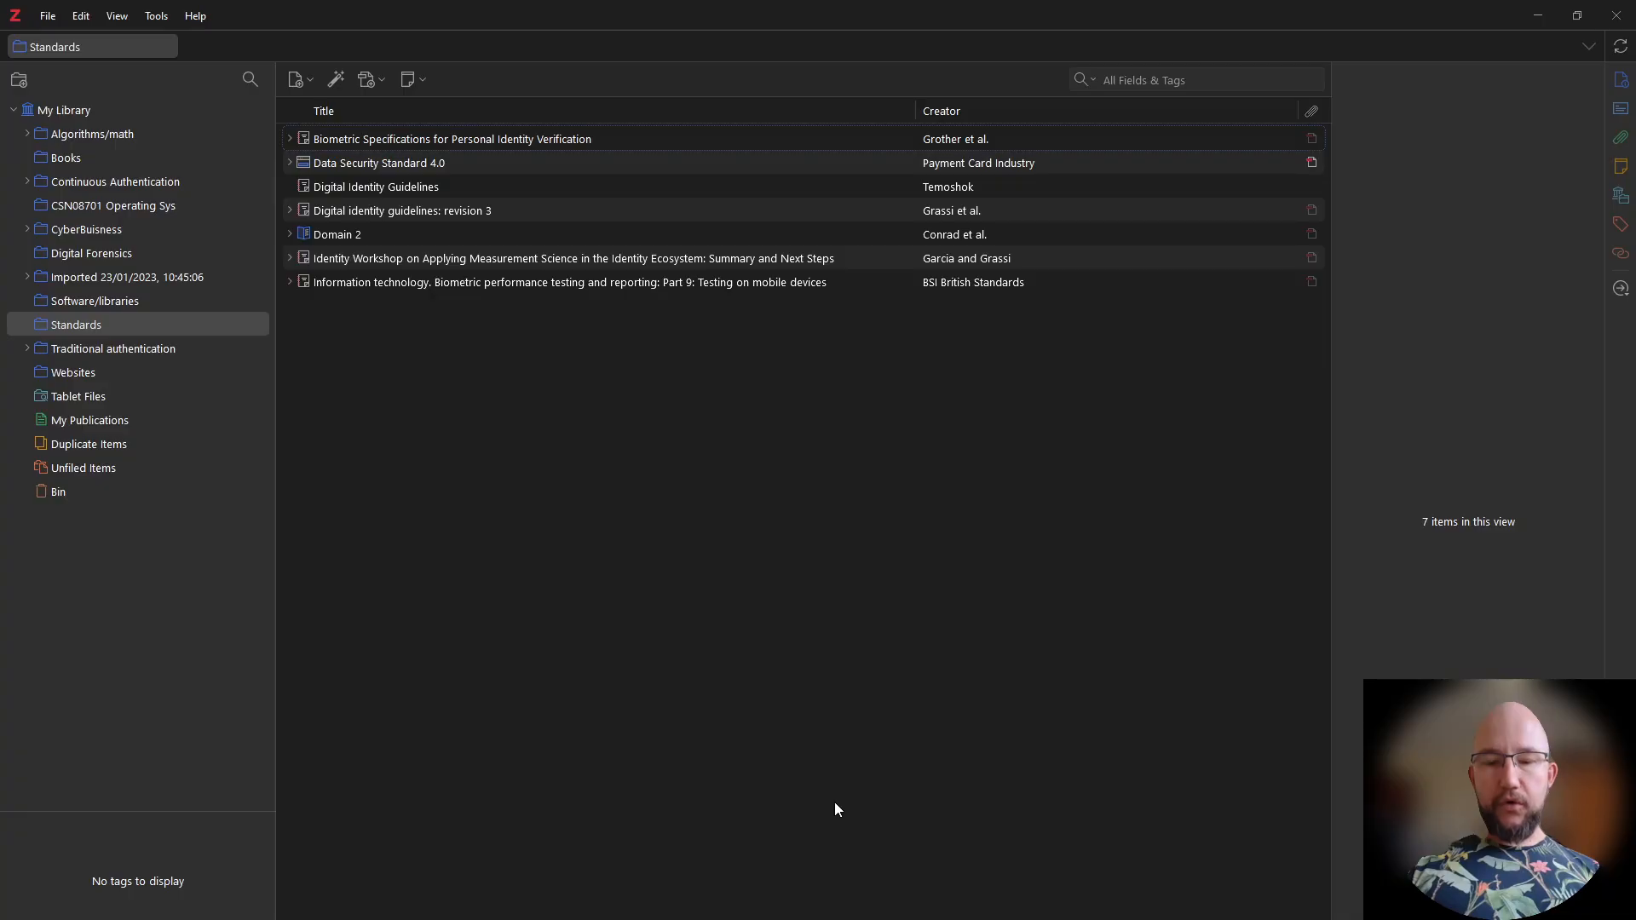
left_click(818, 919)
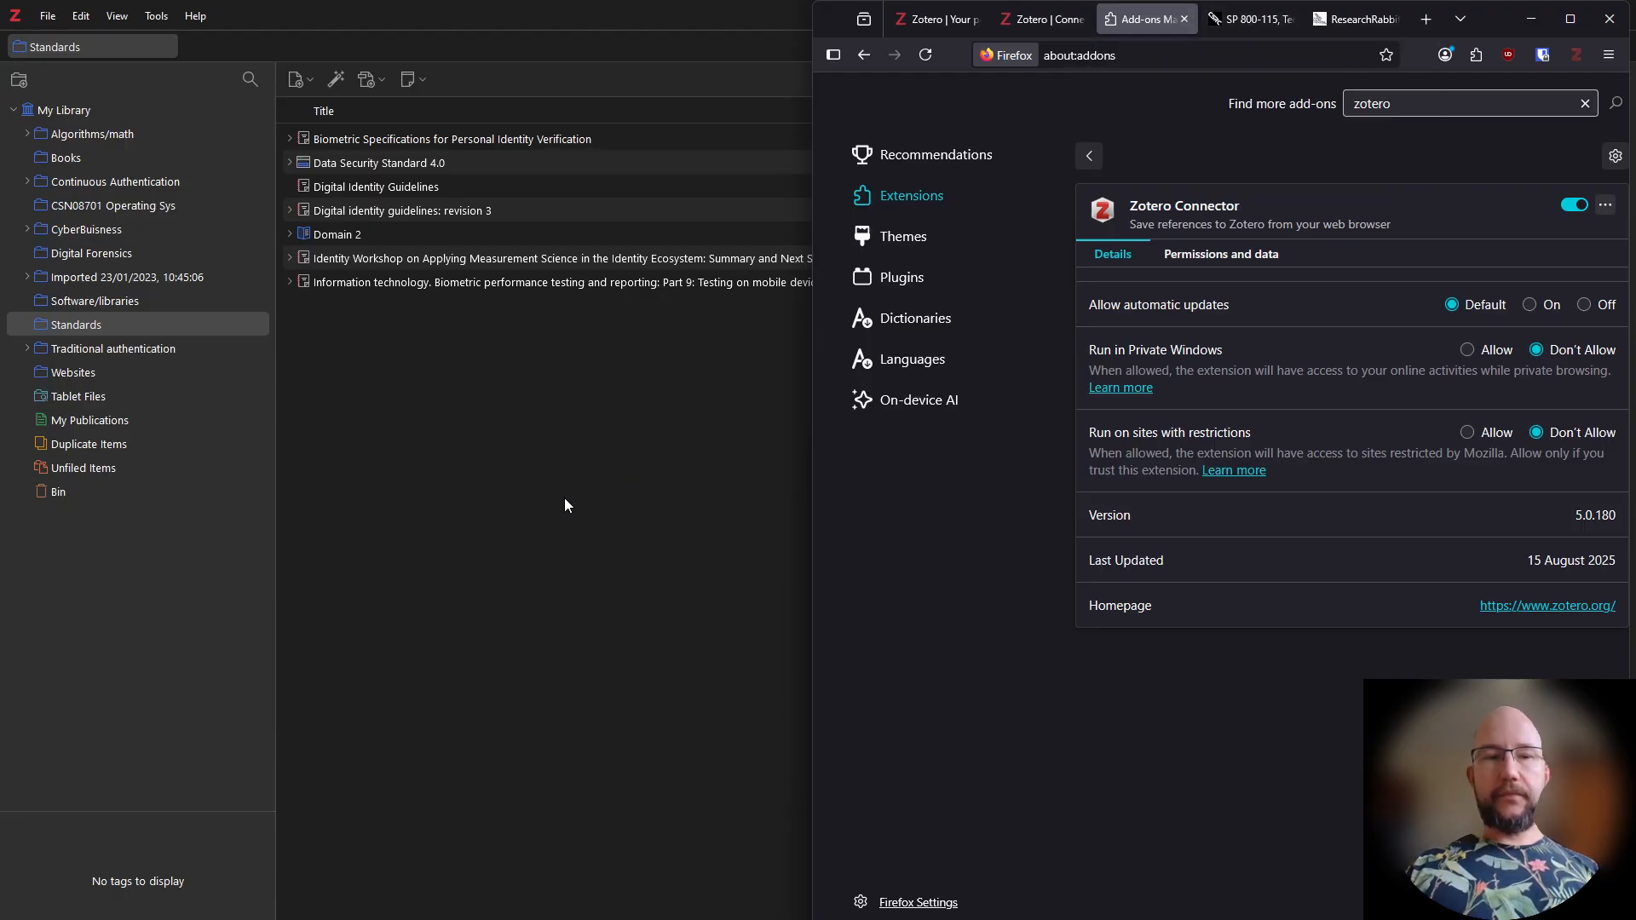
left_click(533, 487)
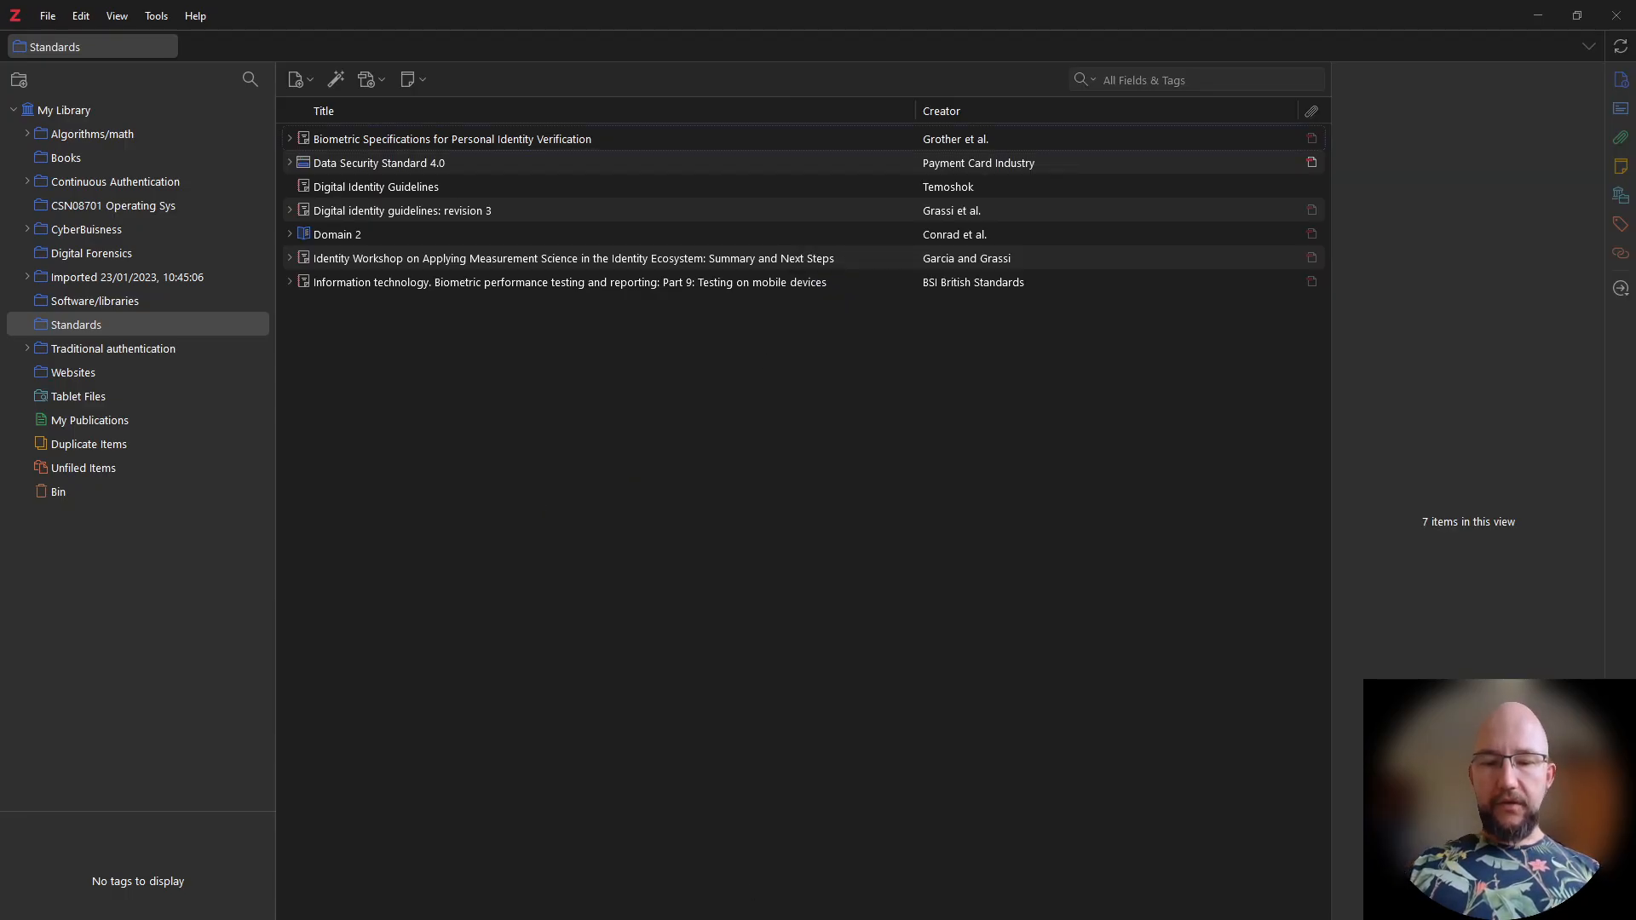
Switch to Writer and write under "Penetration testing frameworks.": "NIST is a great example of a penetration testing network because A, B, C argument ."
key("alt+Tab")
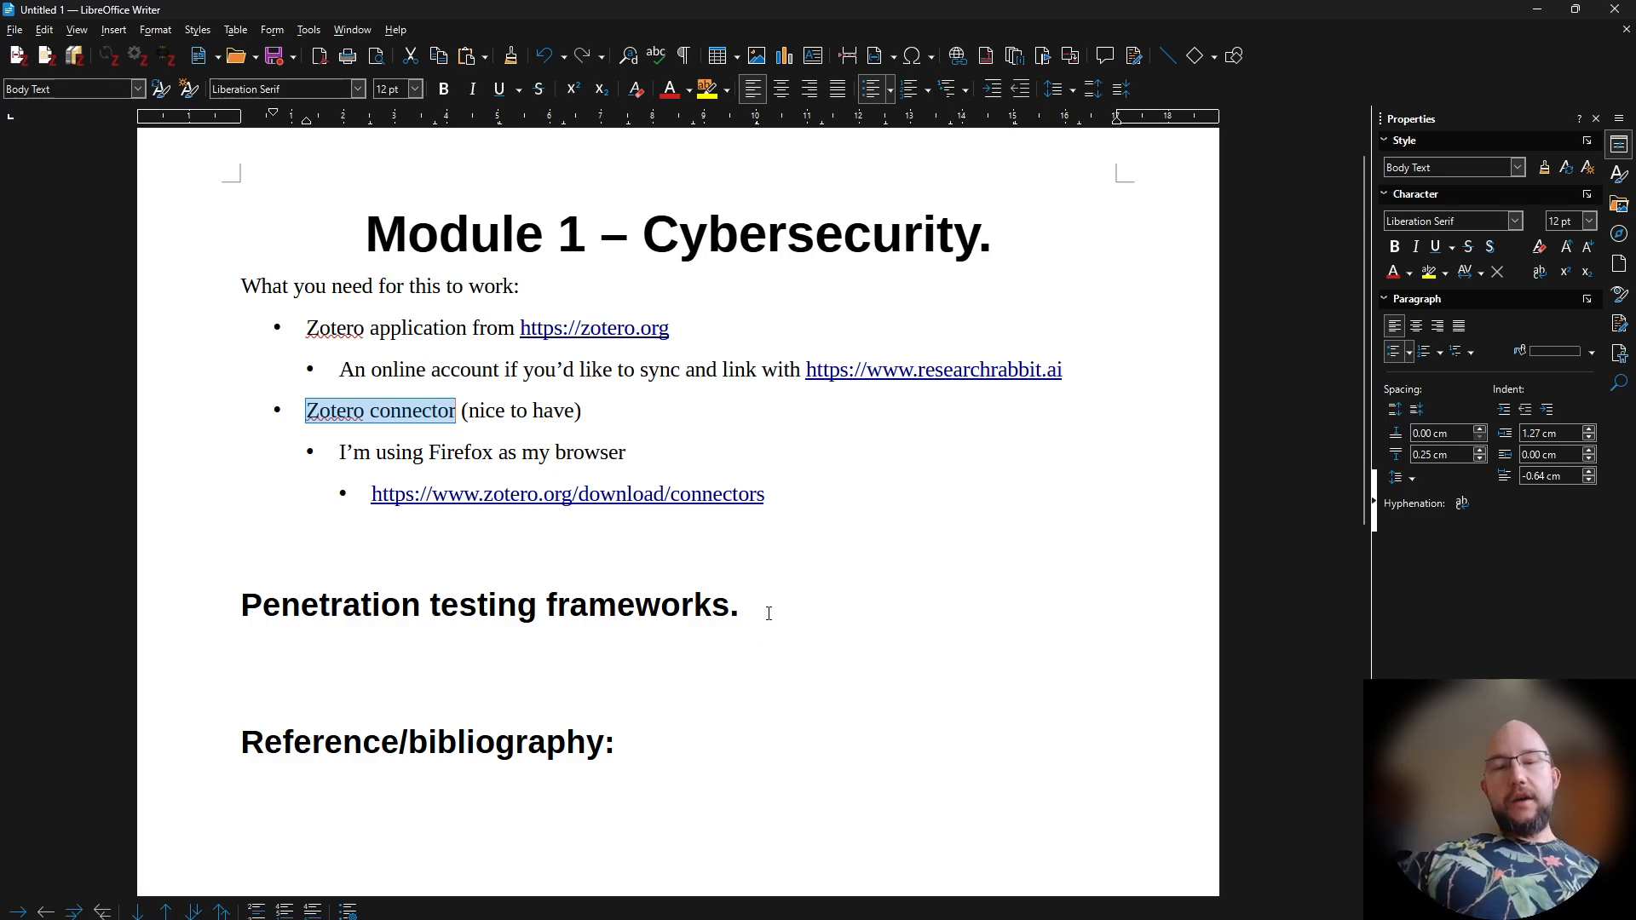
left_click(455, 653)
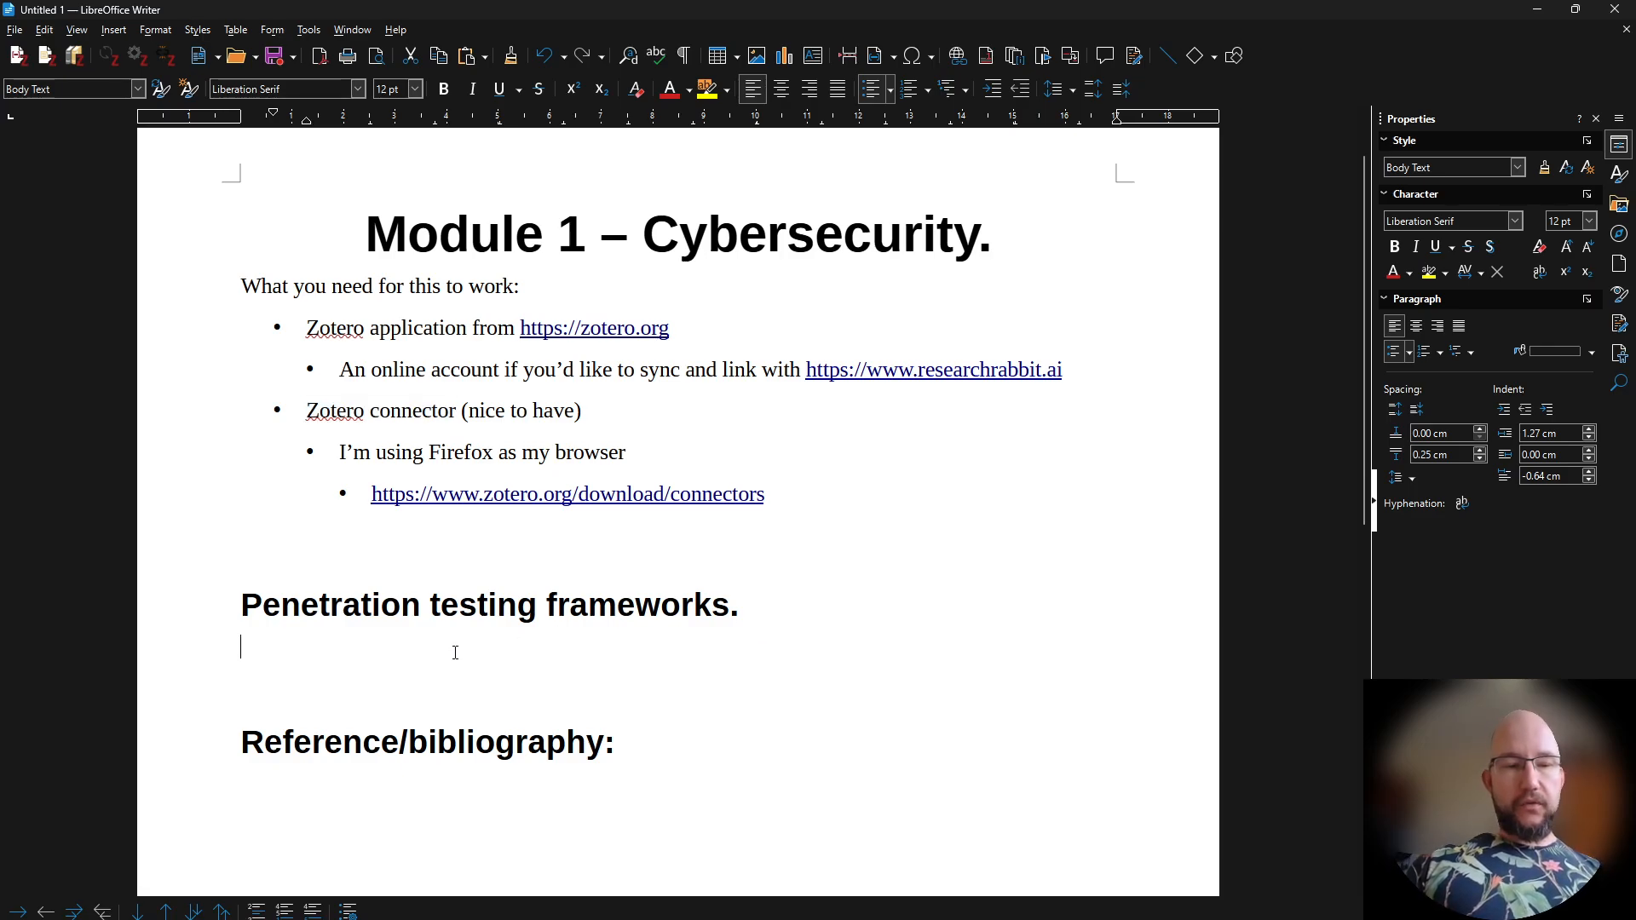
type("NIST")
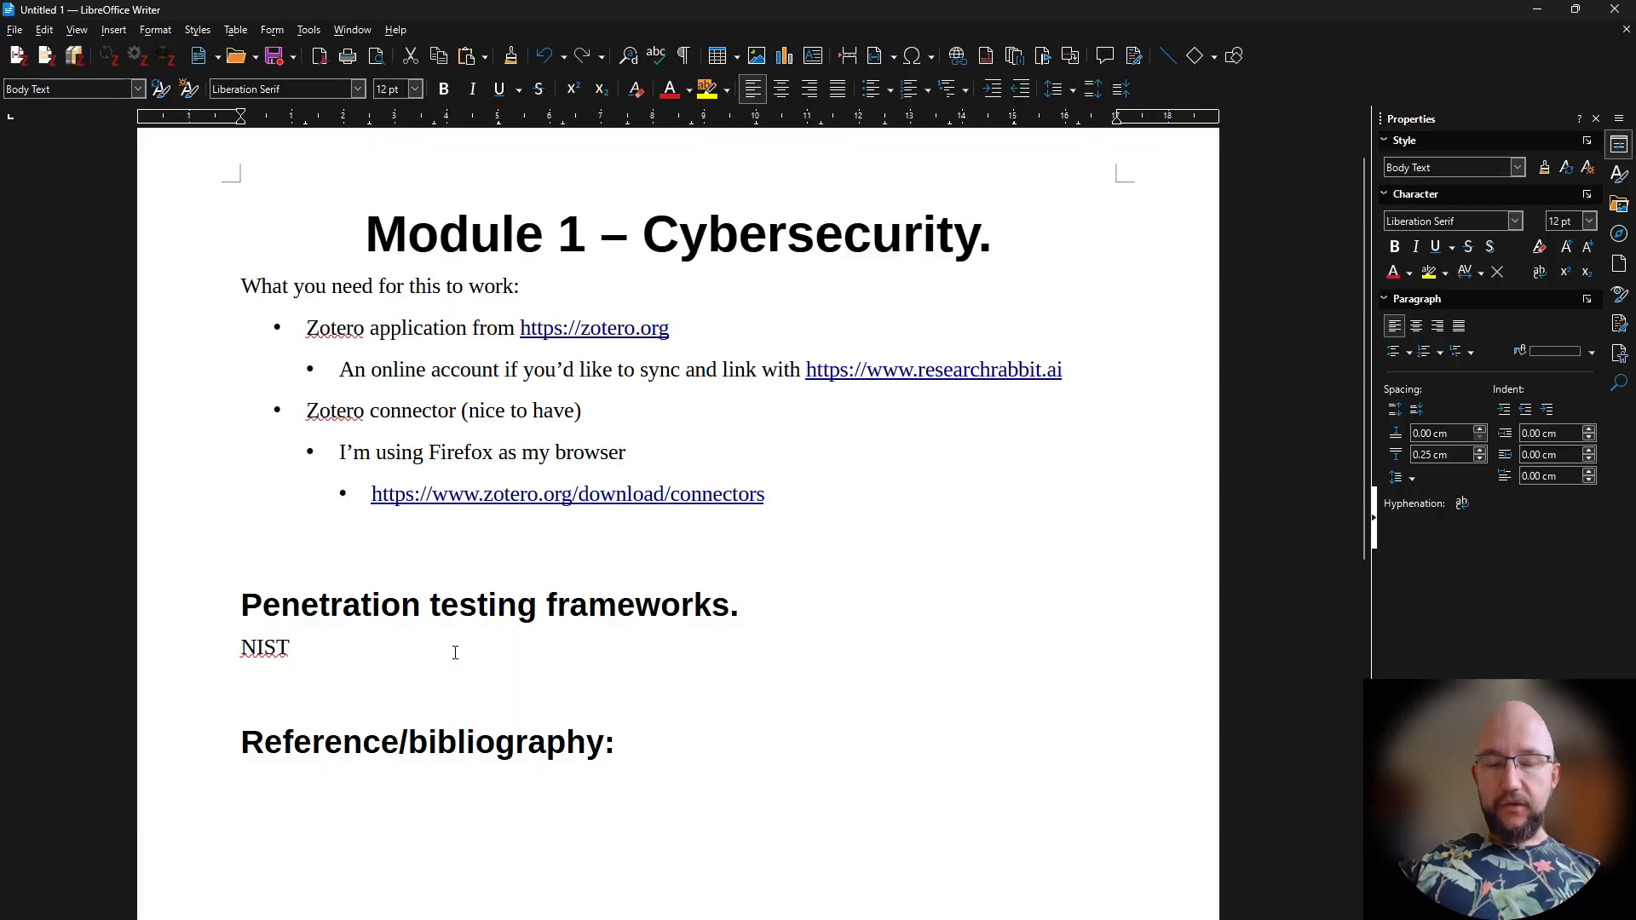
type(" is a ")
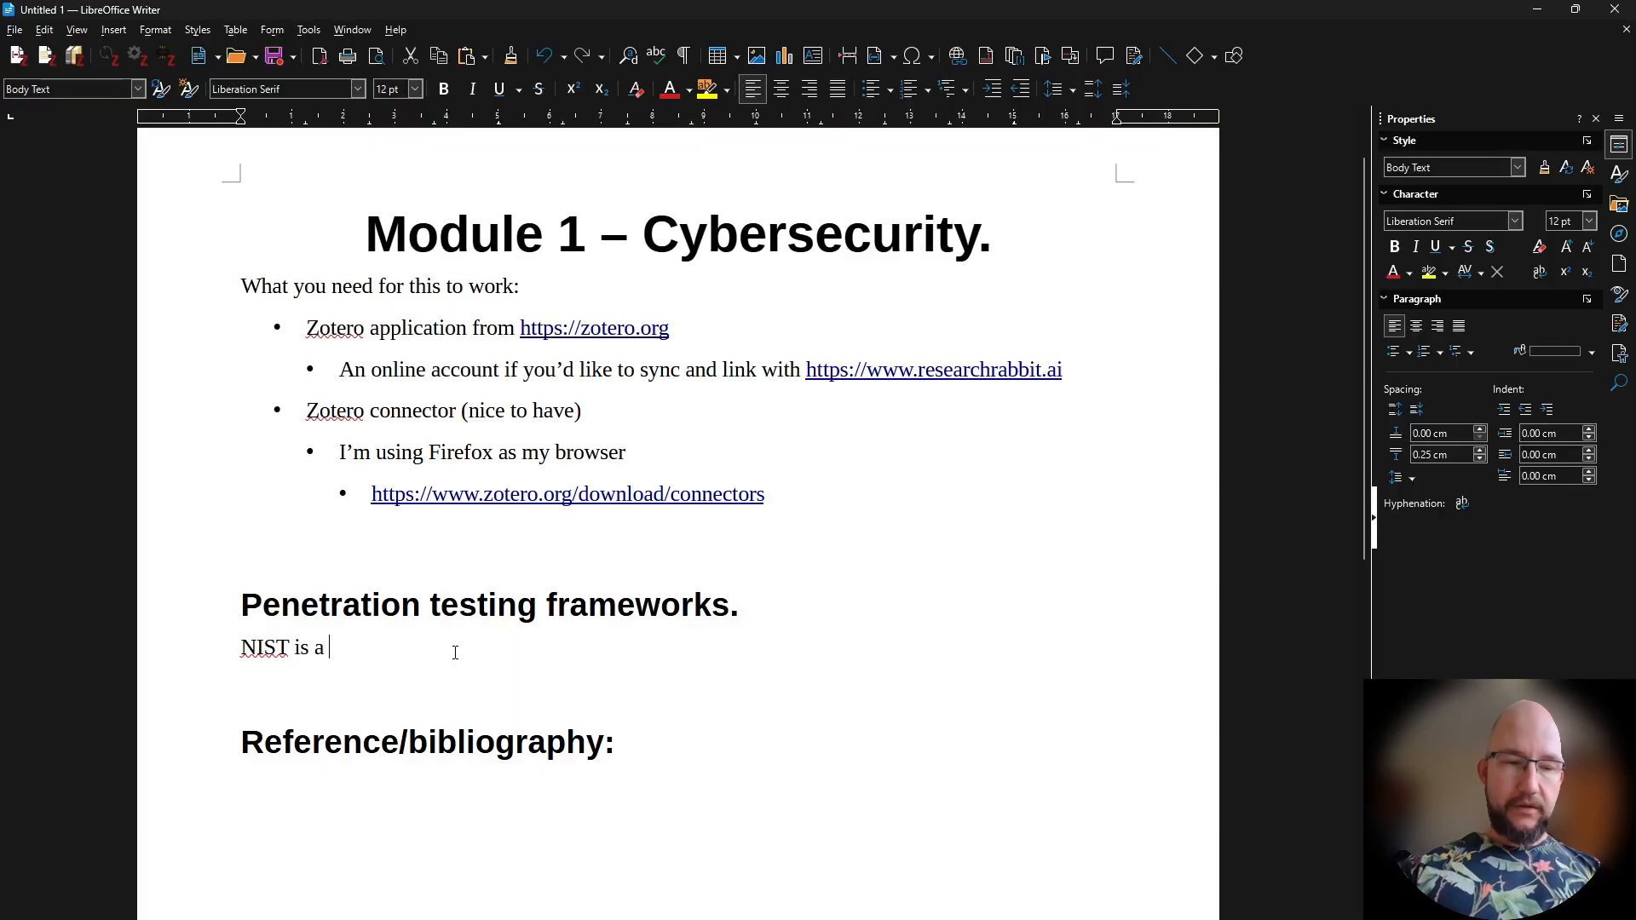
type("great exam")
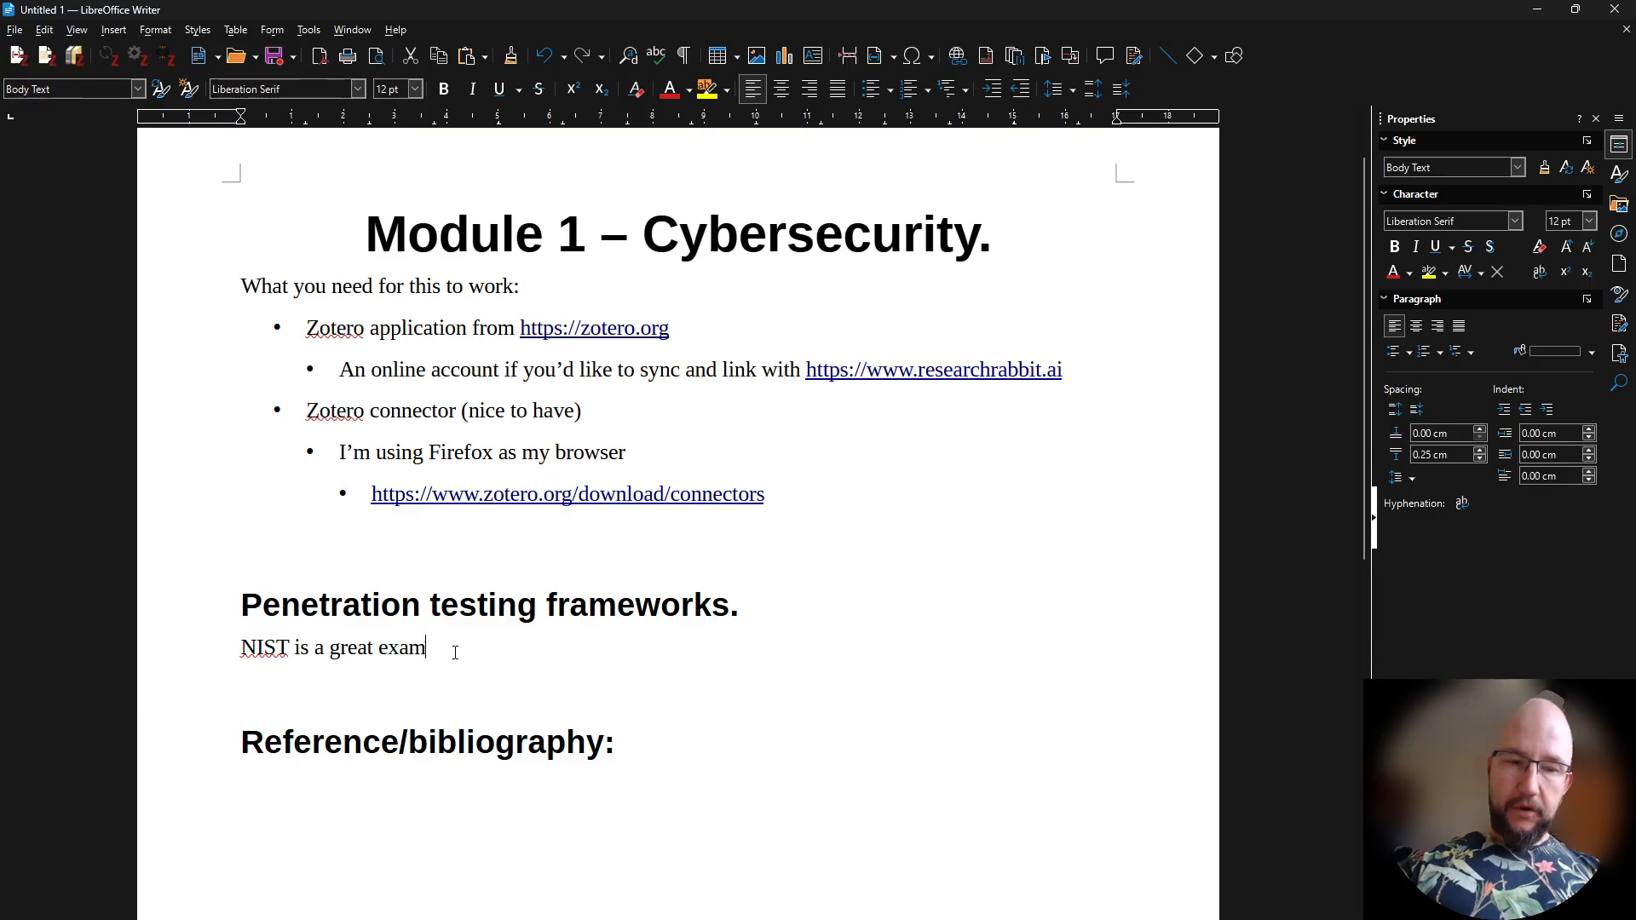
type("ple of a pen")
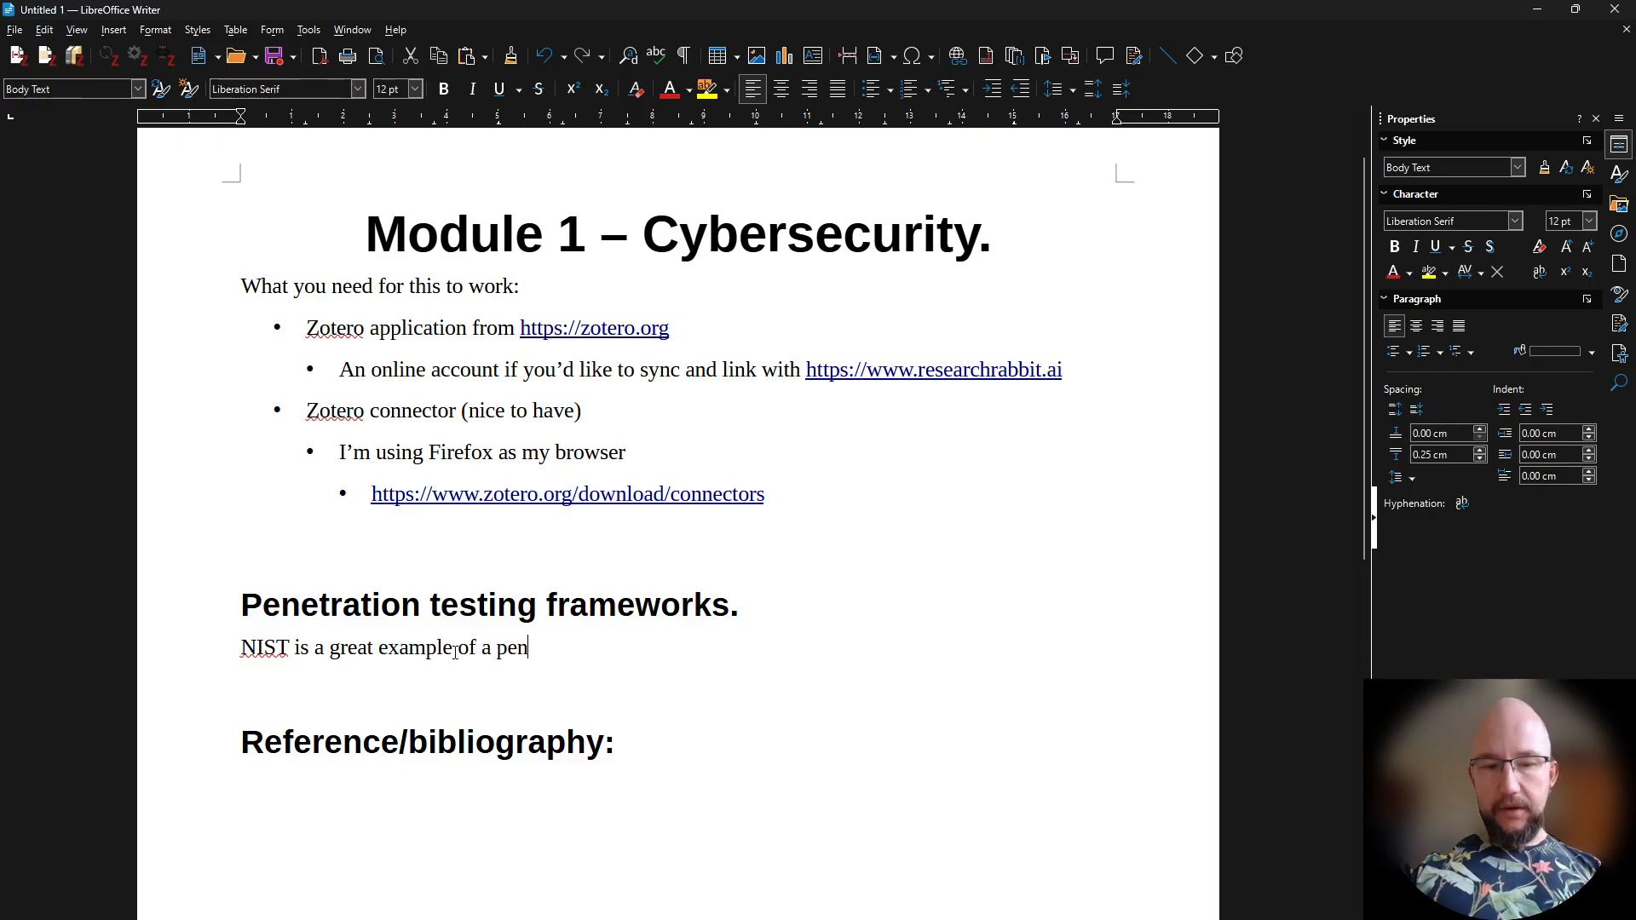
type("etration test")
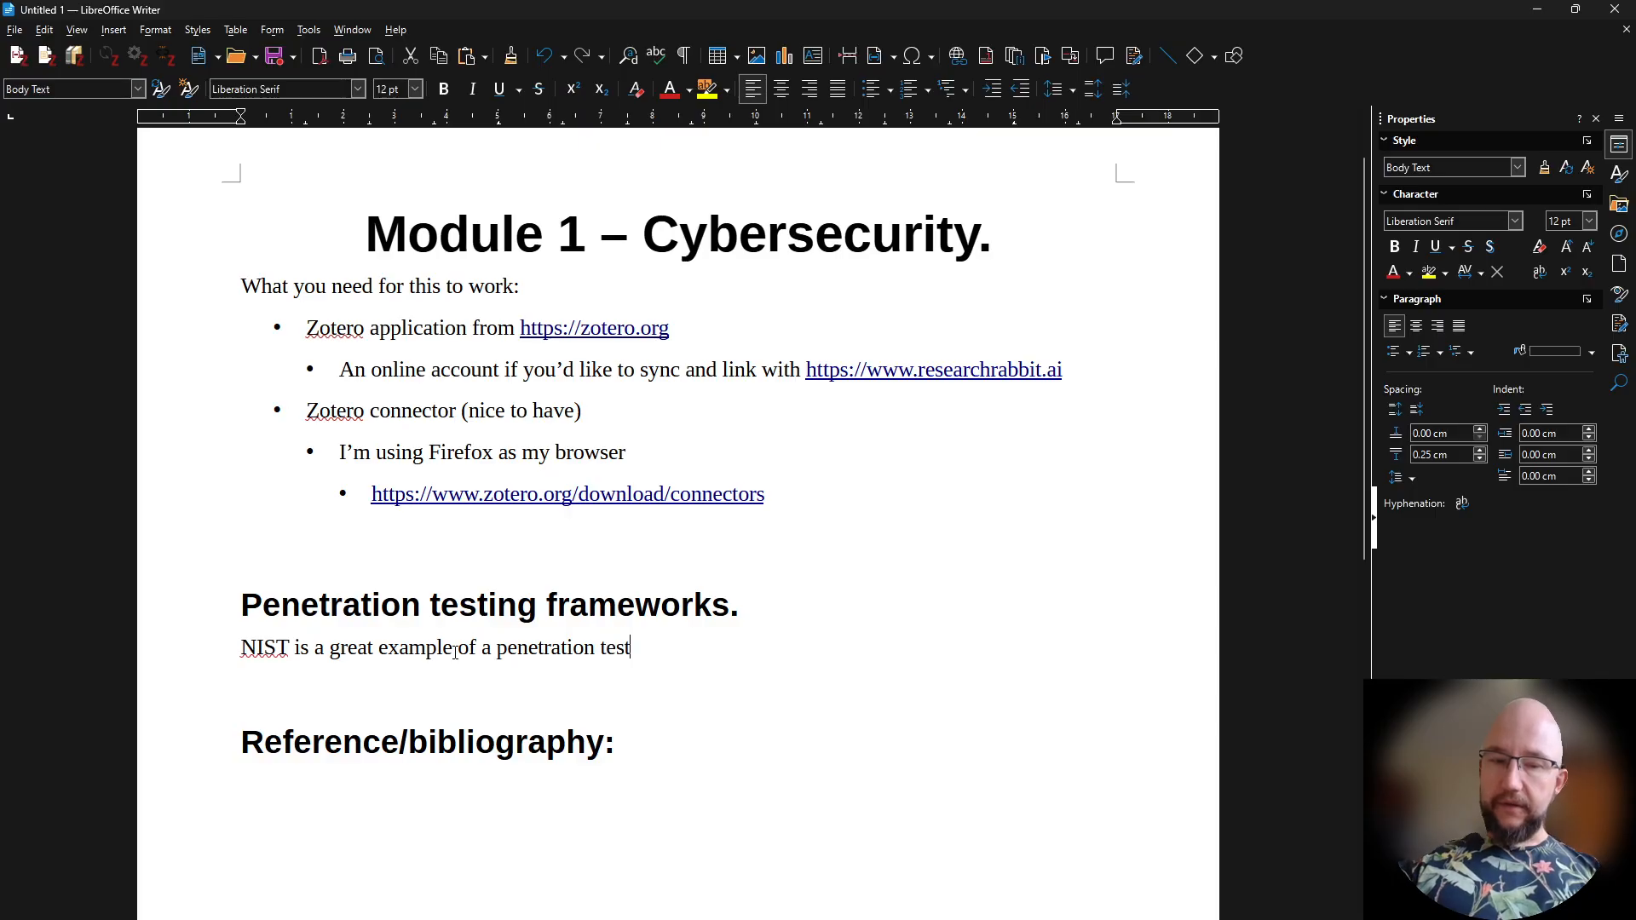
type("ing network b")
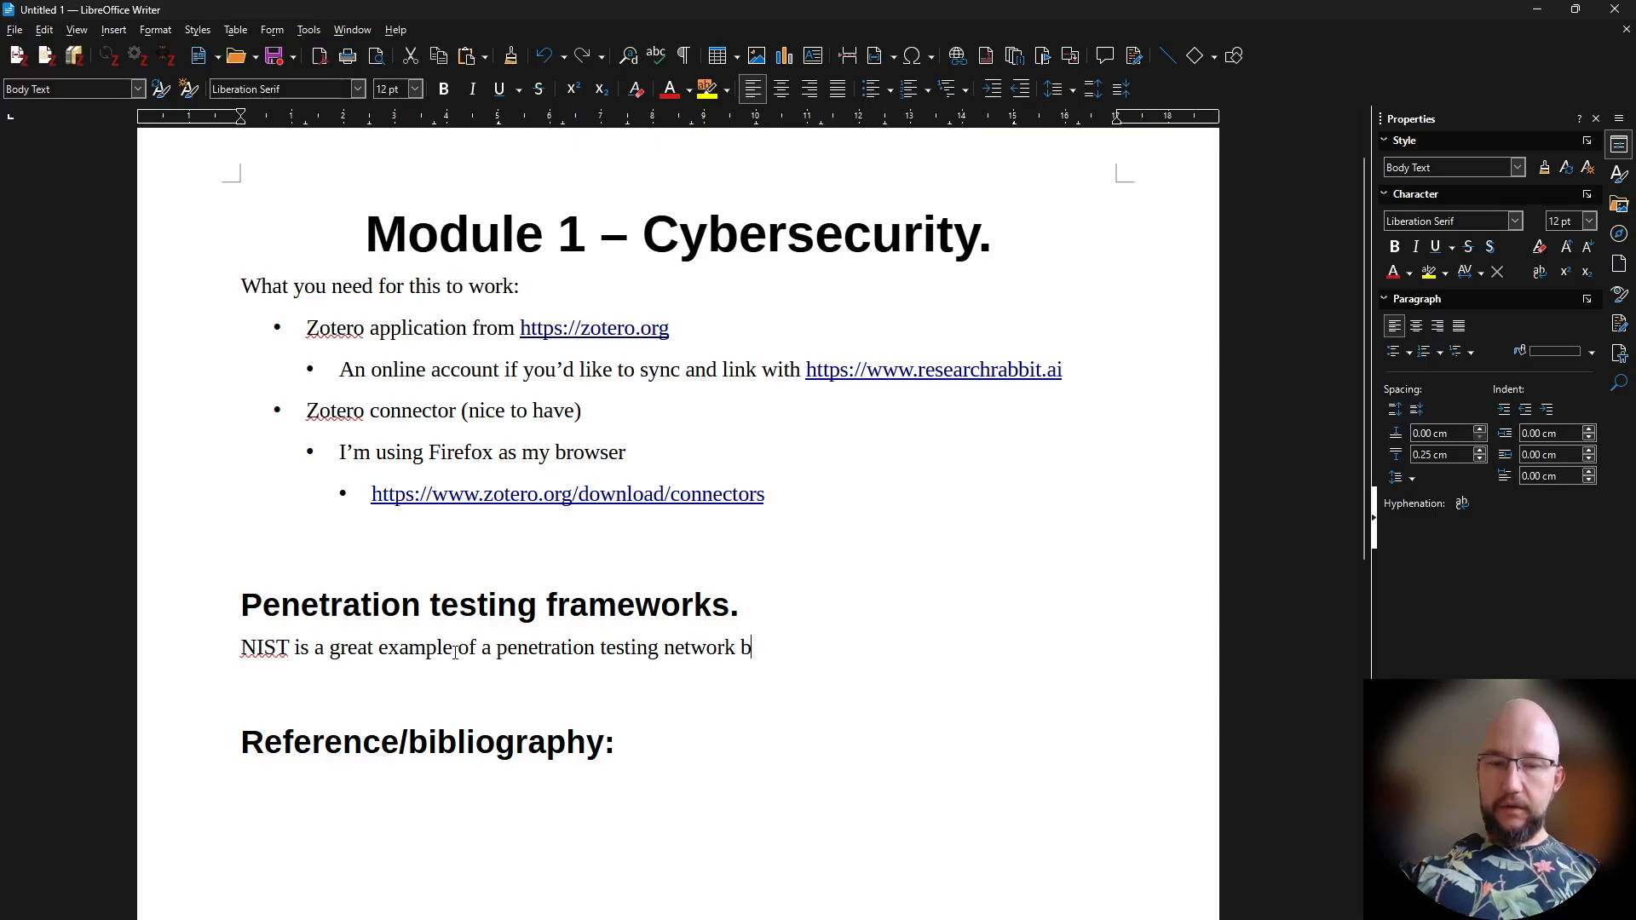
type("ecaus")
key("ctrl+BackSpace")
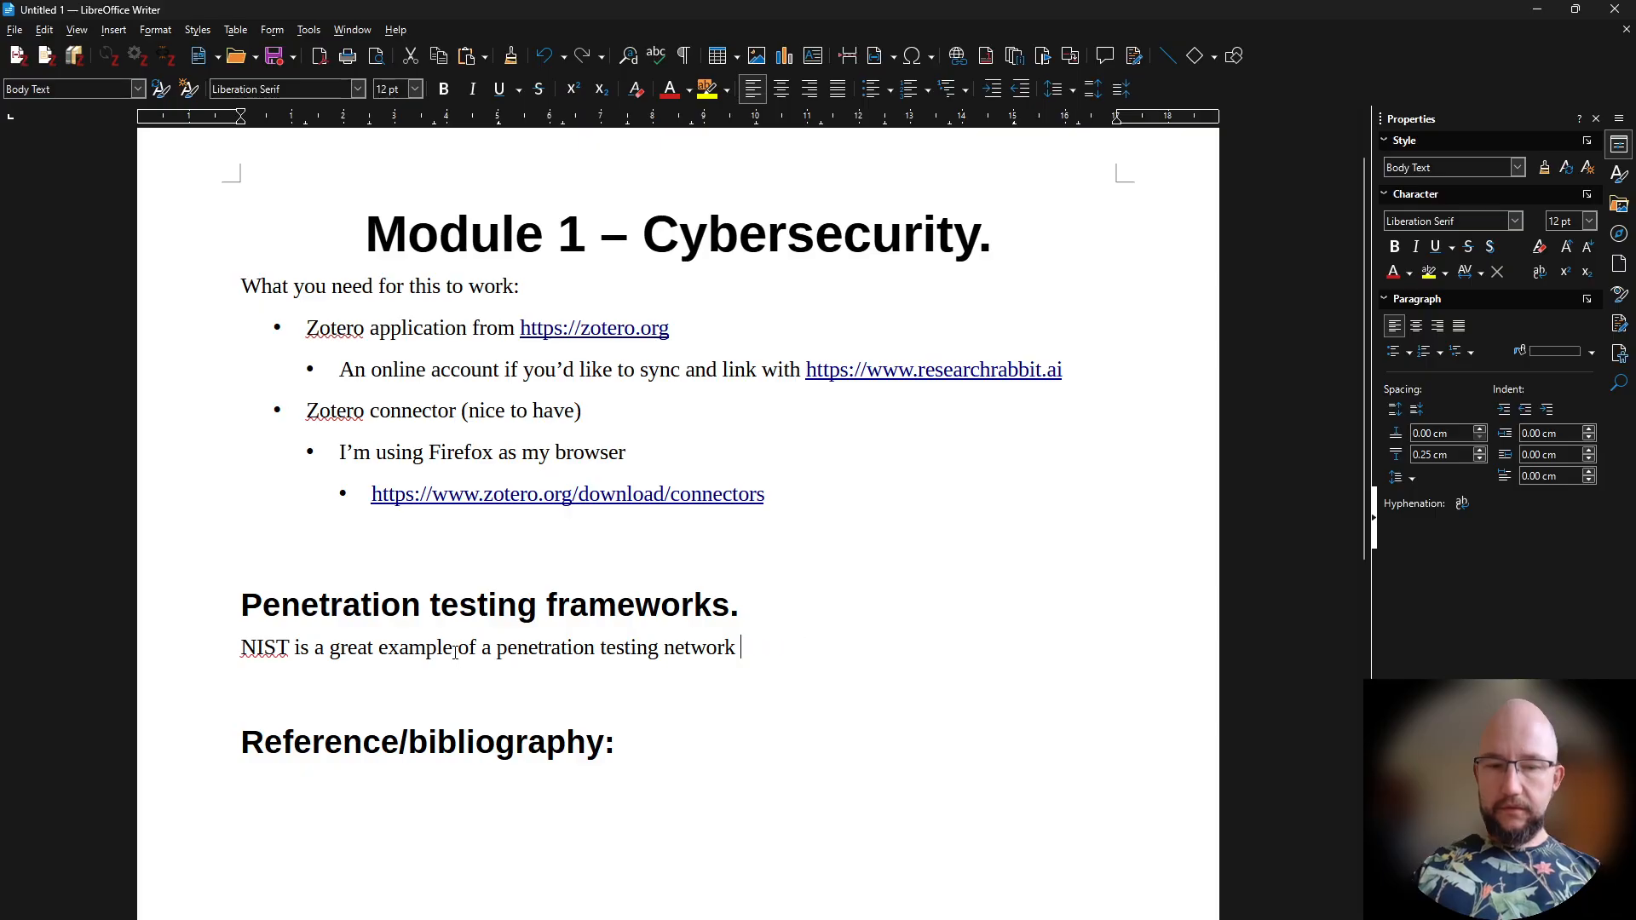
type("becaus")
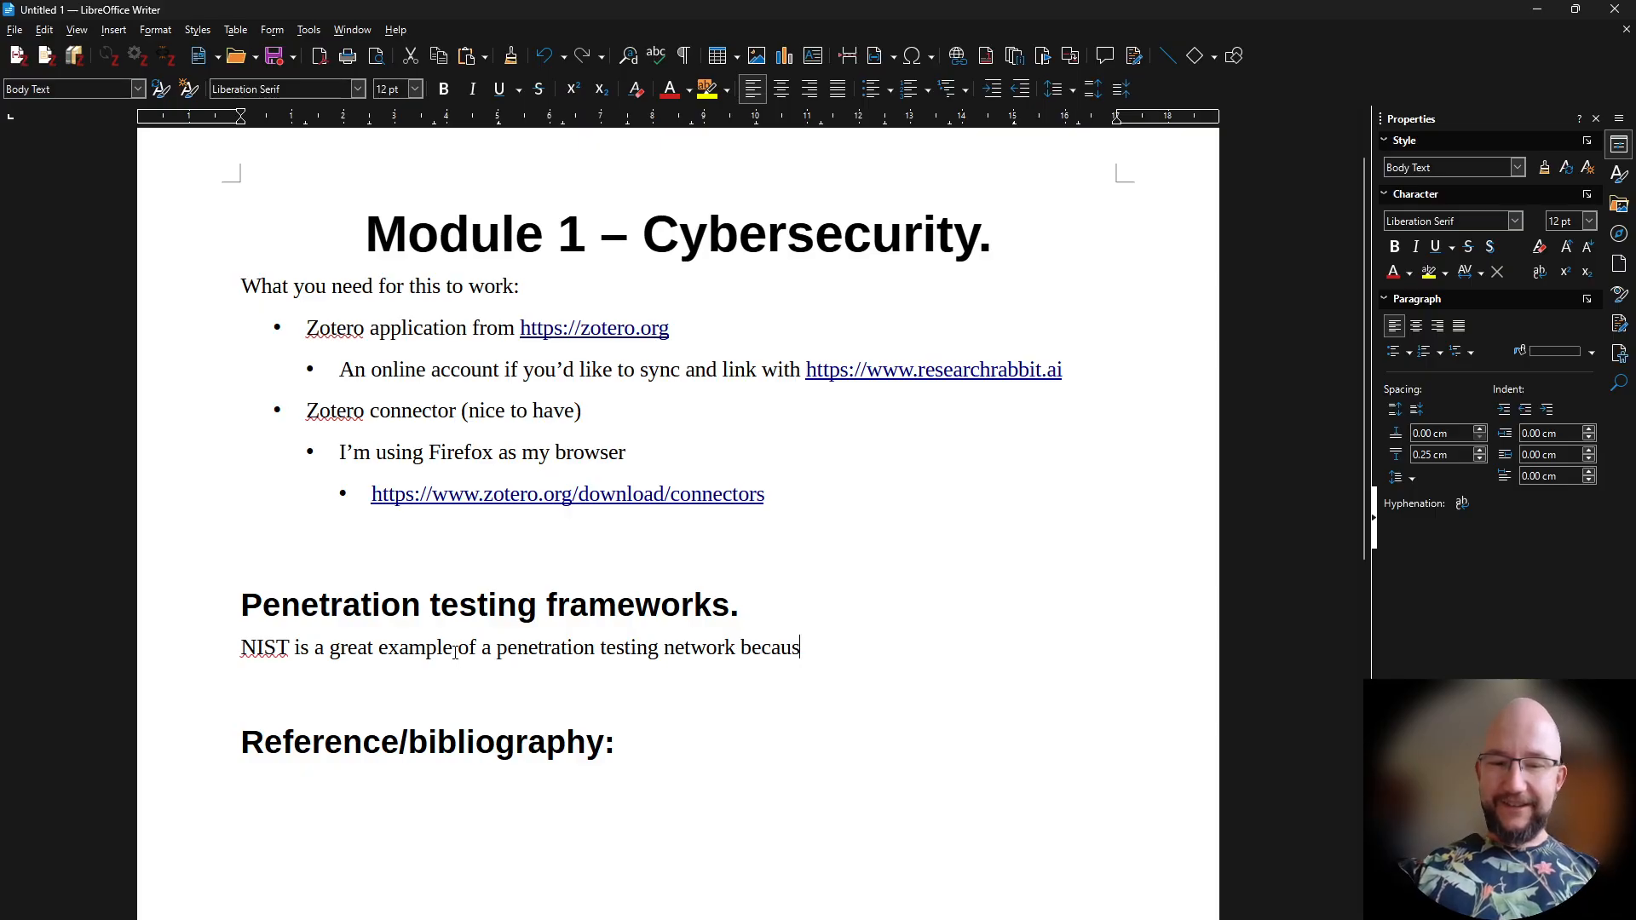
type("e A, B, C")
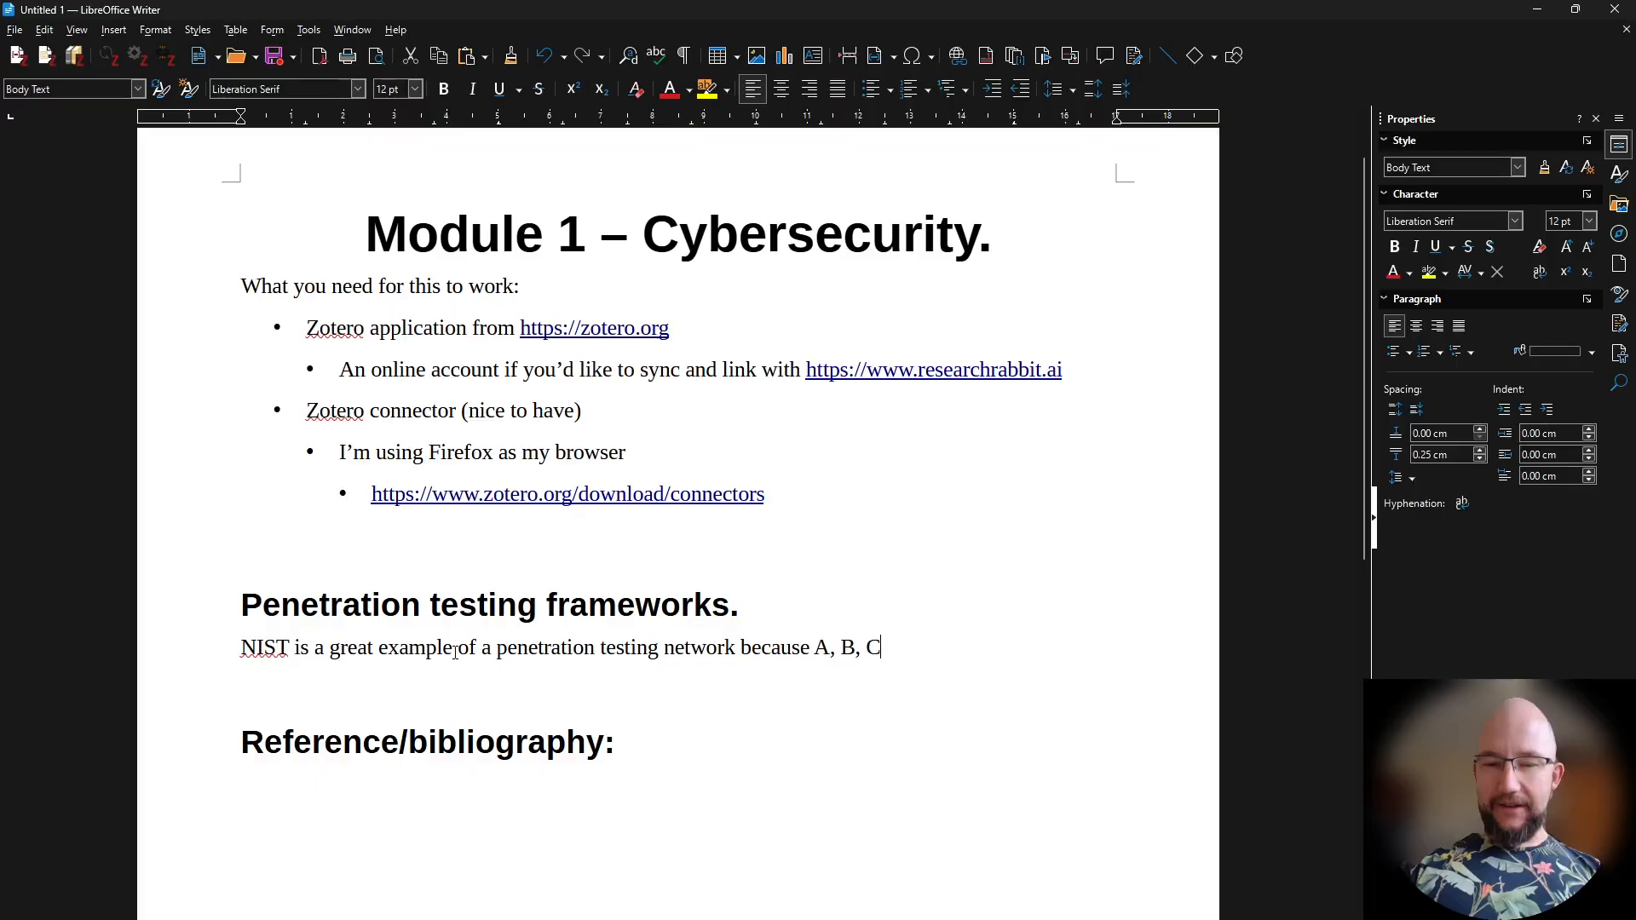
type(" argument.")
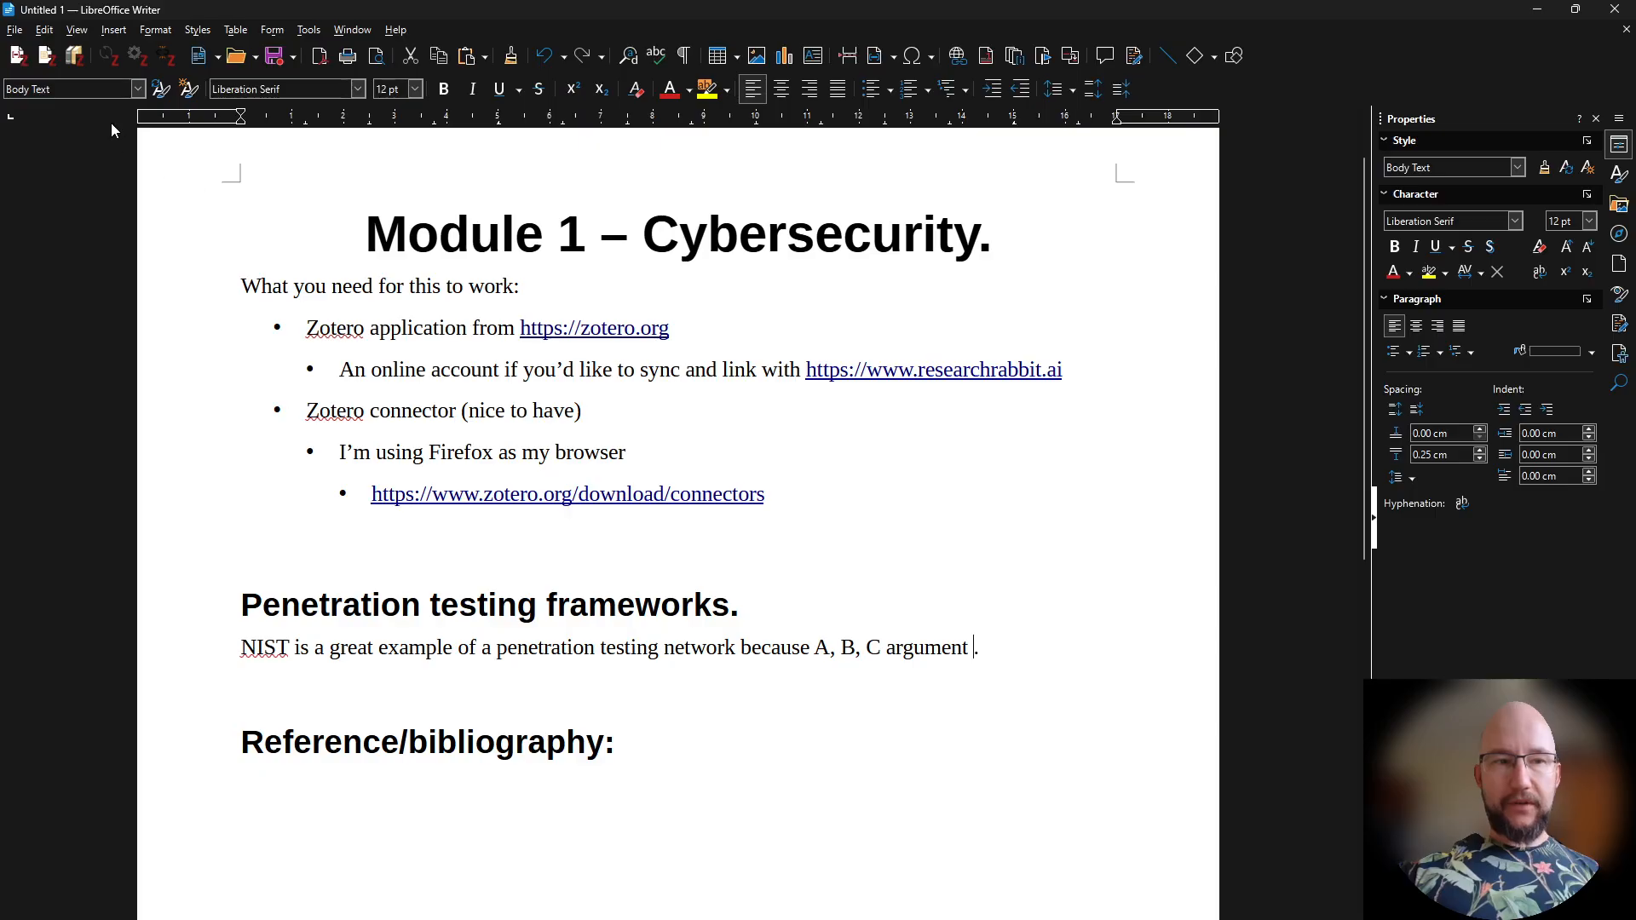
left_click(18, 60)
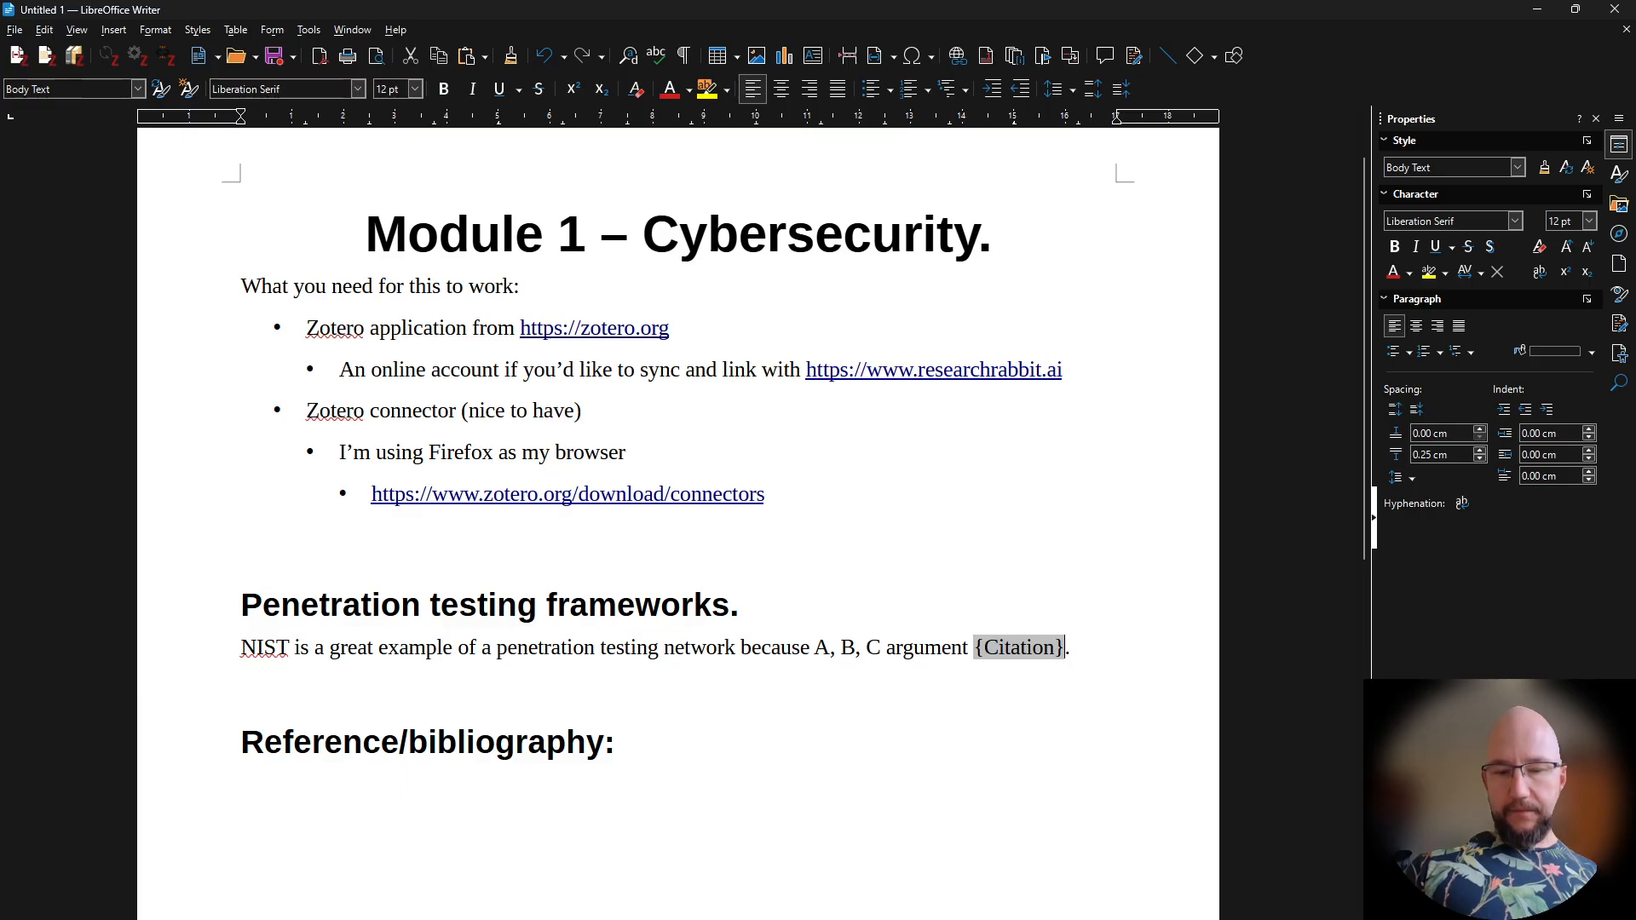
mouse_move(857, 919)
left_click(941, 891)
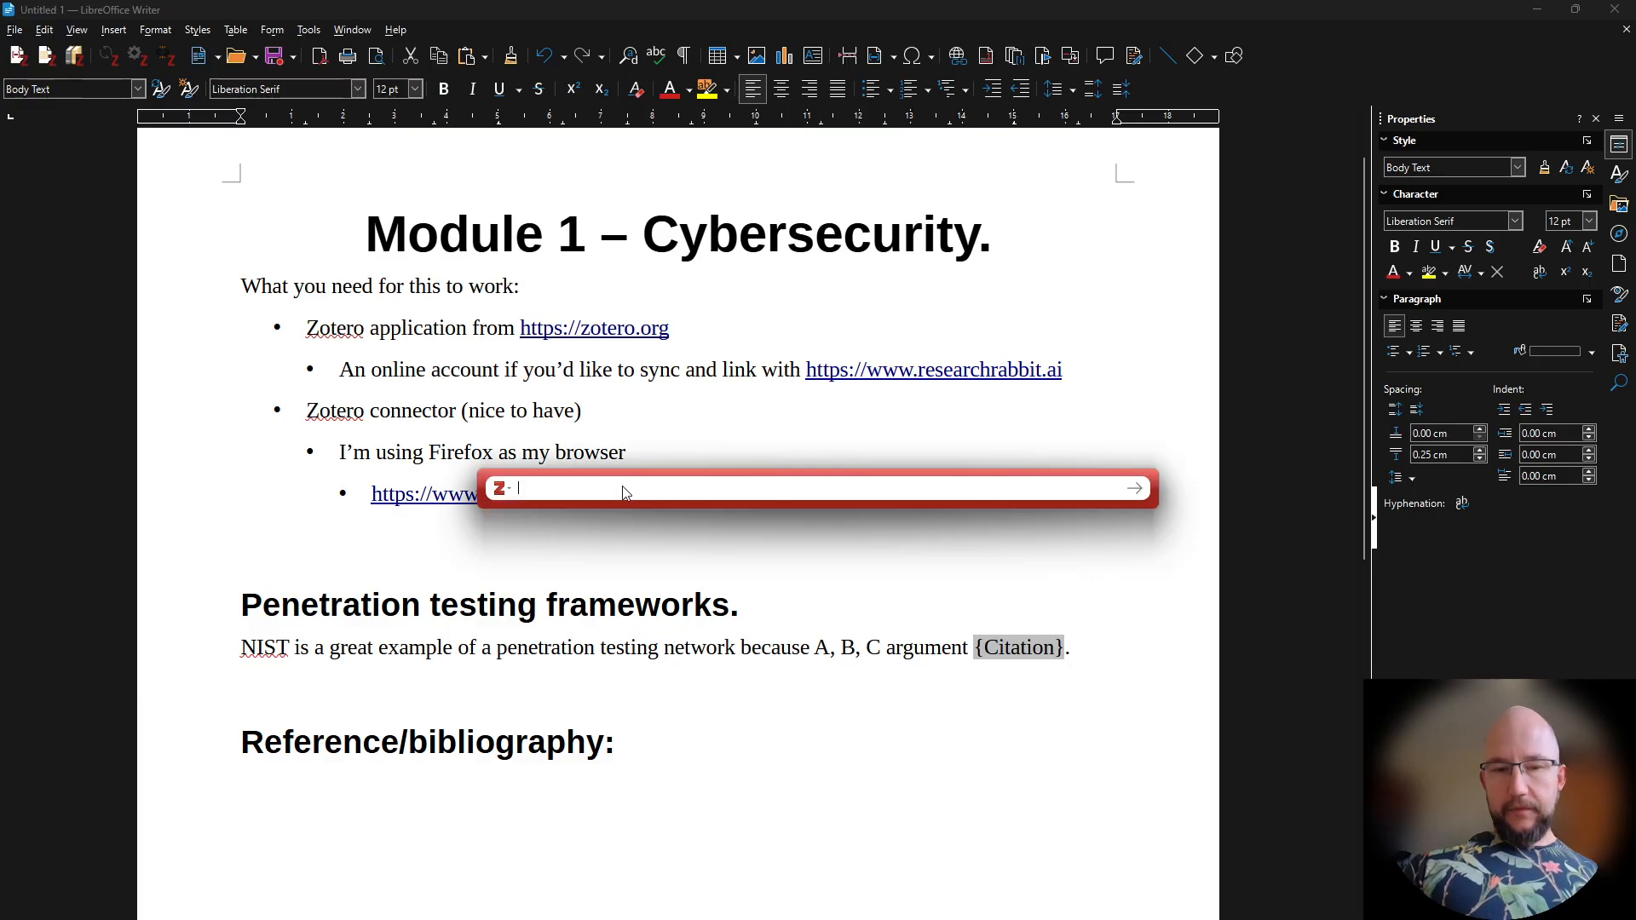
type("standard")
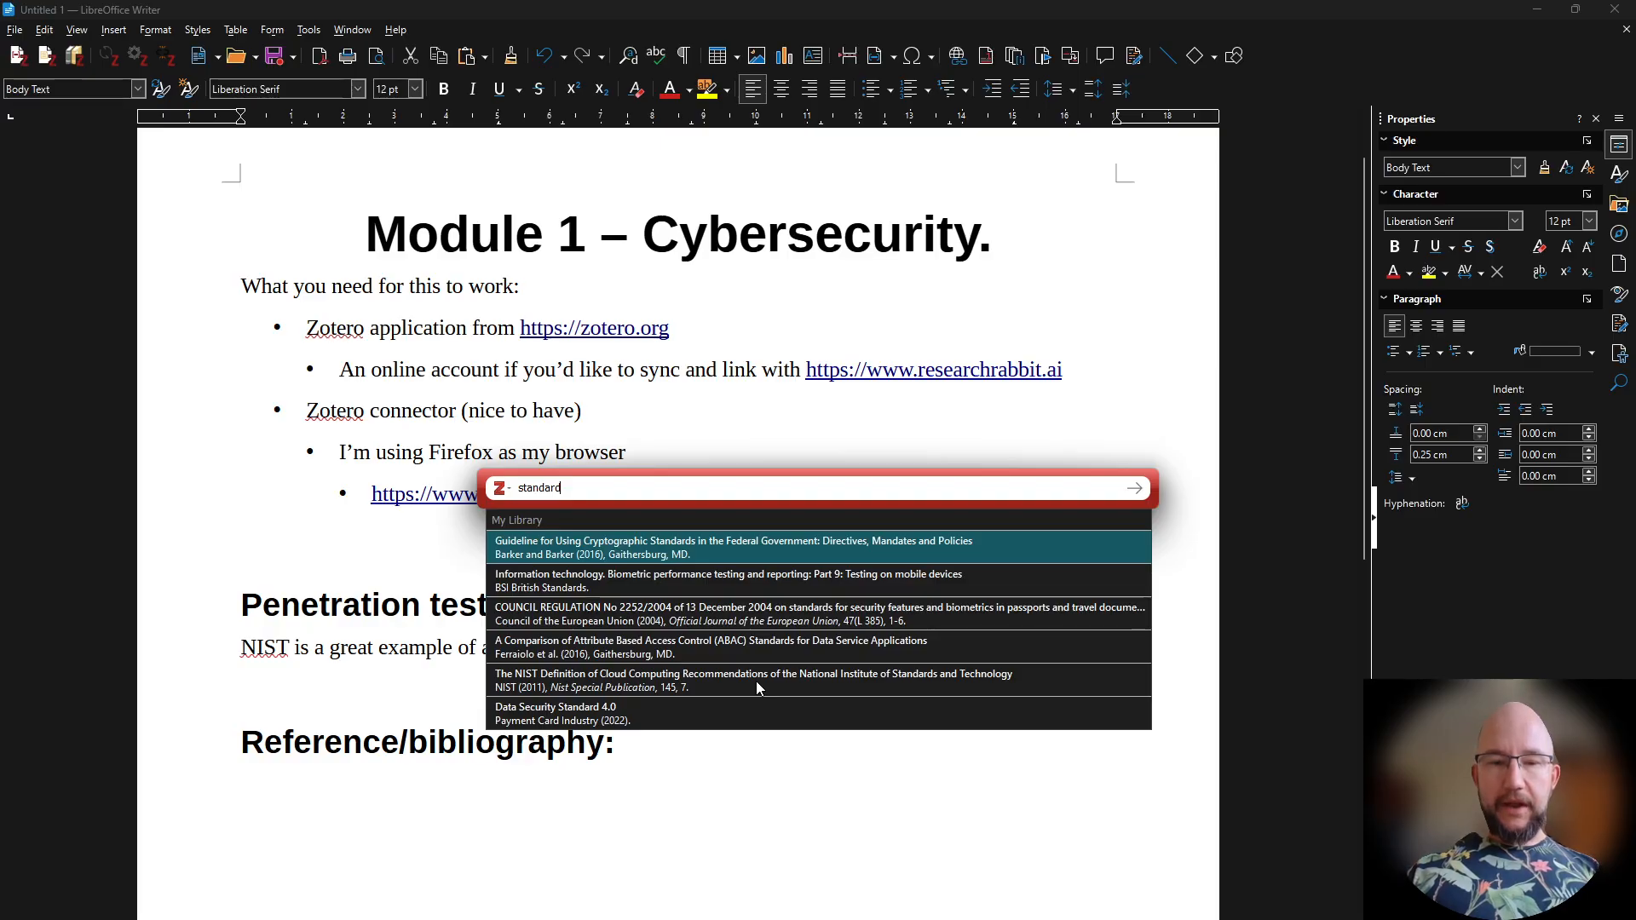
key("Return")
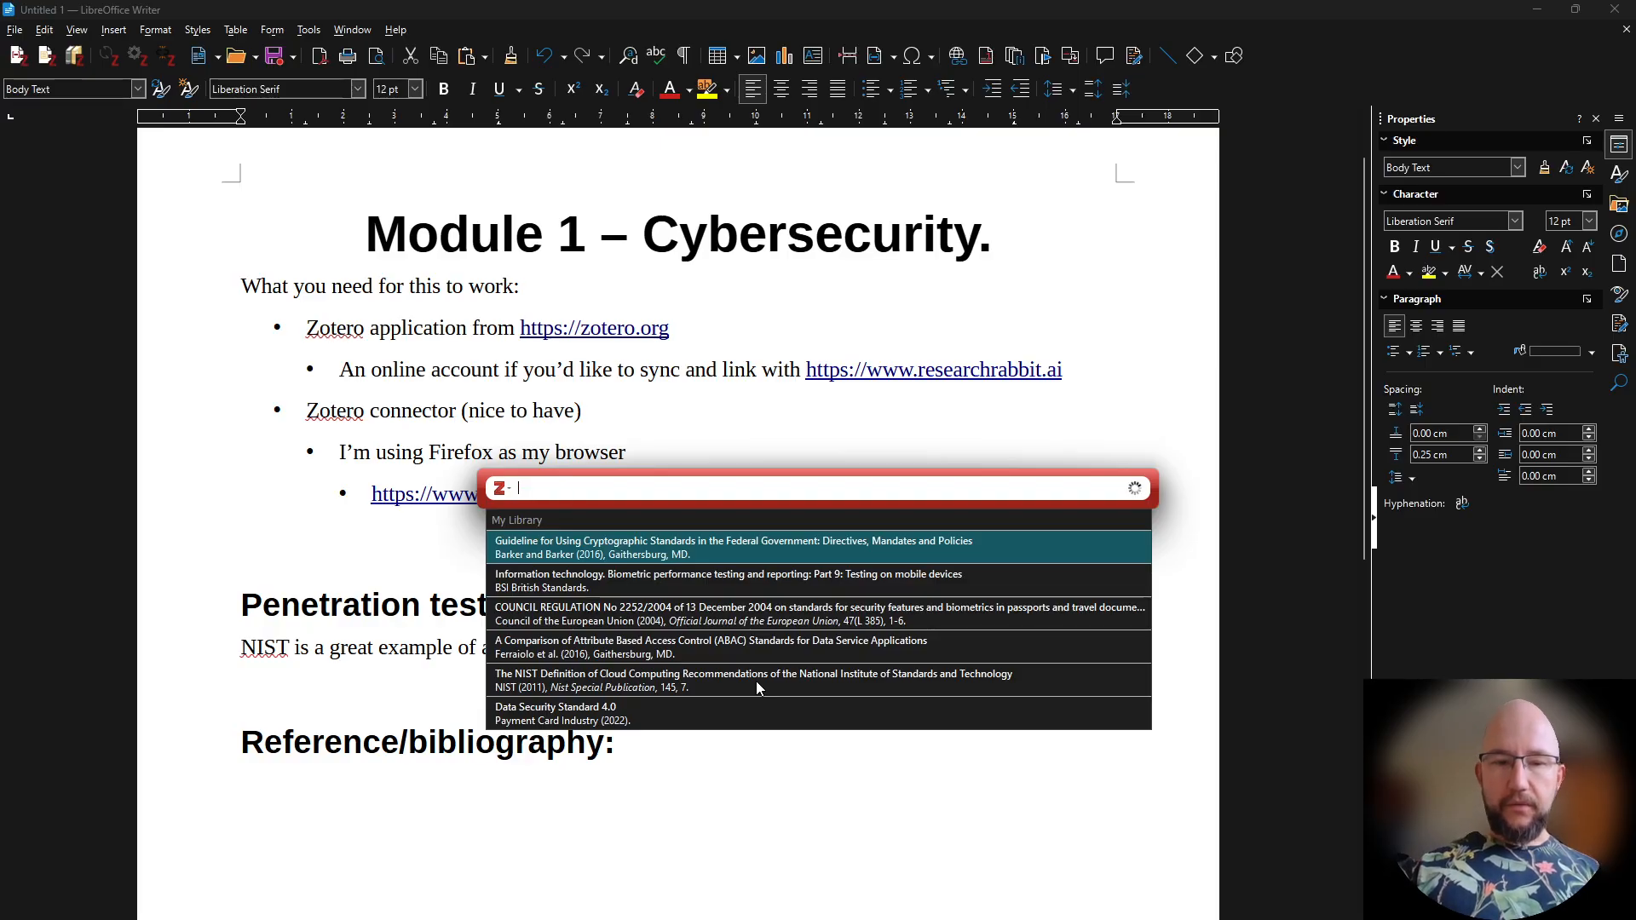
key("Return")
key("Escape")
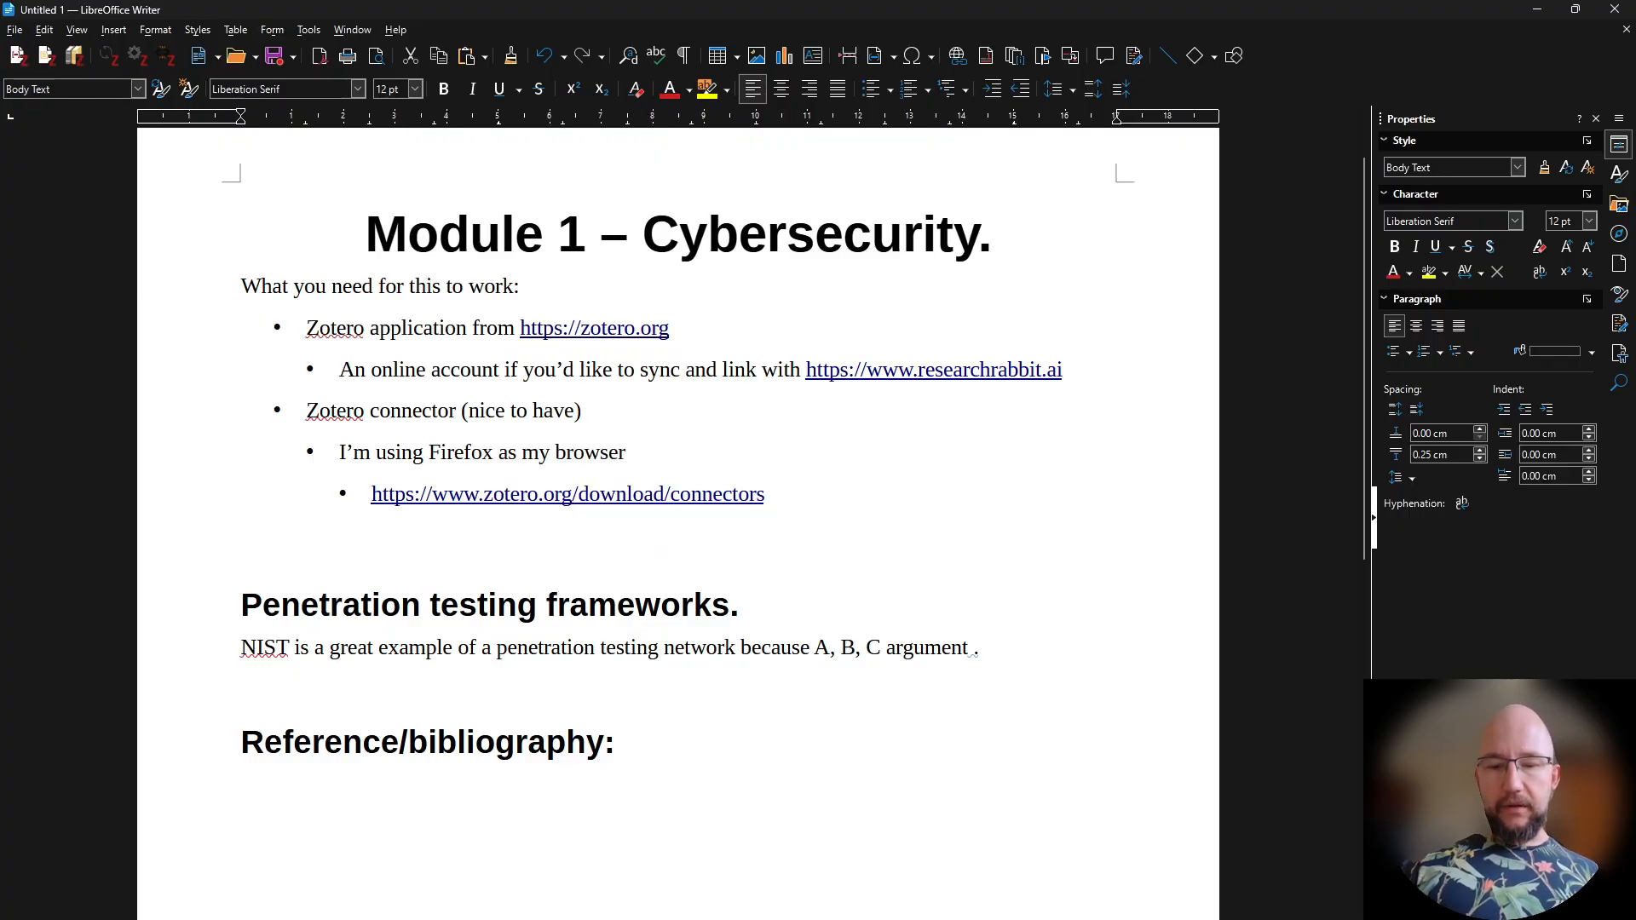
Switch to Firefox, show the NIST SP 800-115 publication page and highlight the title "Technical Guide to Information Security Testing and Assessment"
key("alt+Tab")
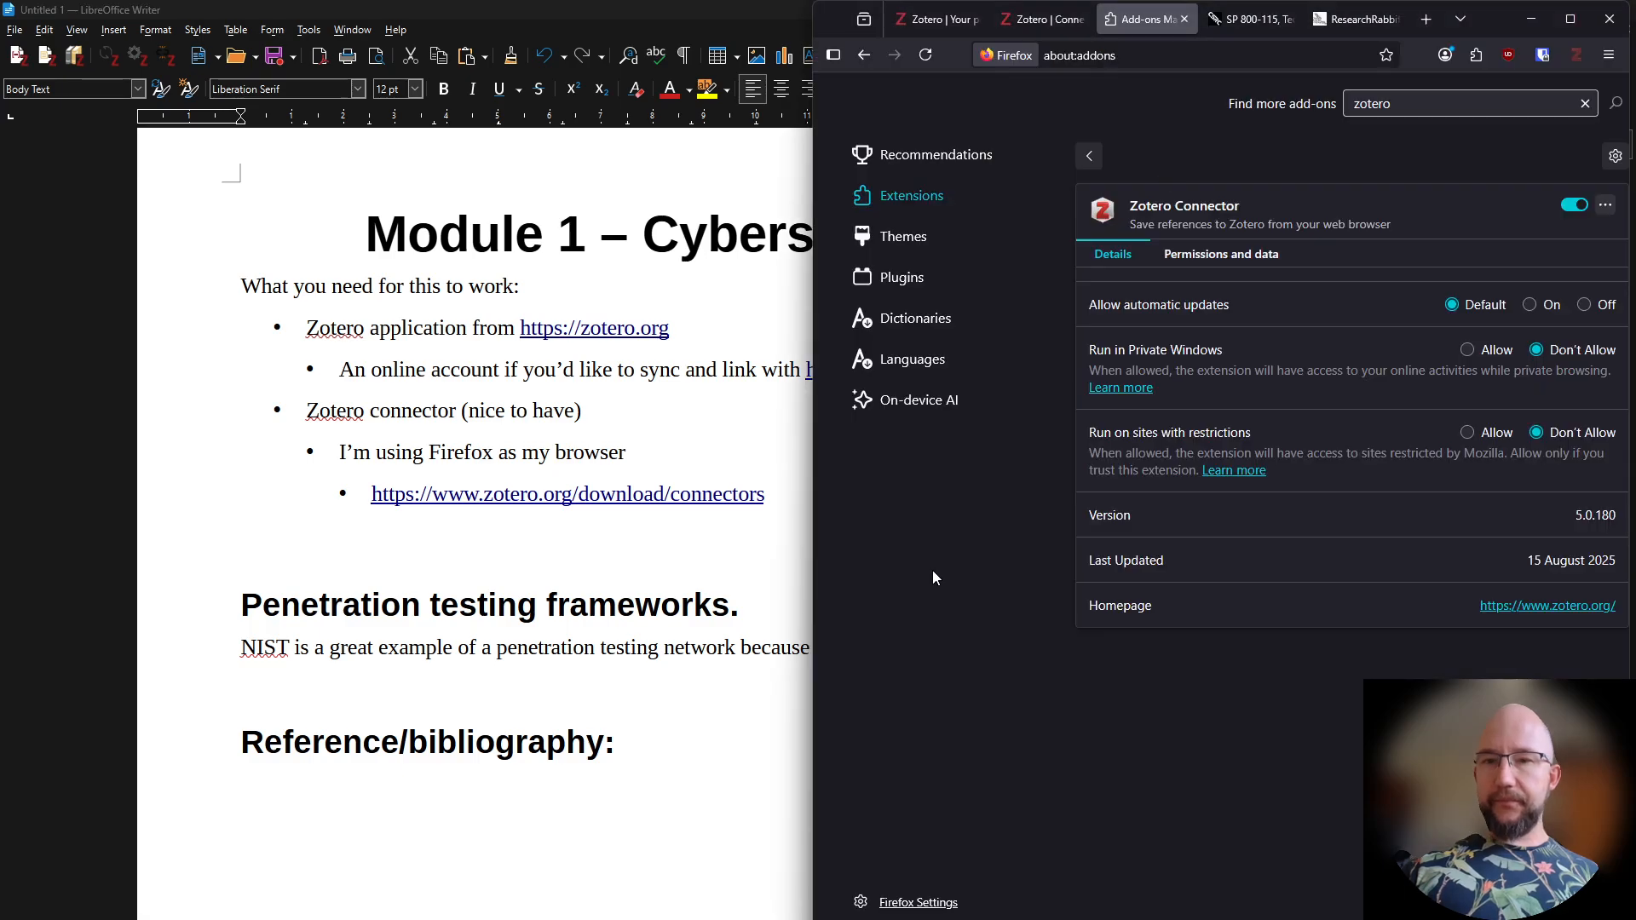
left_click(1245, 20)
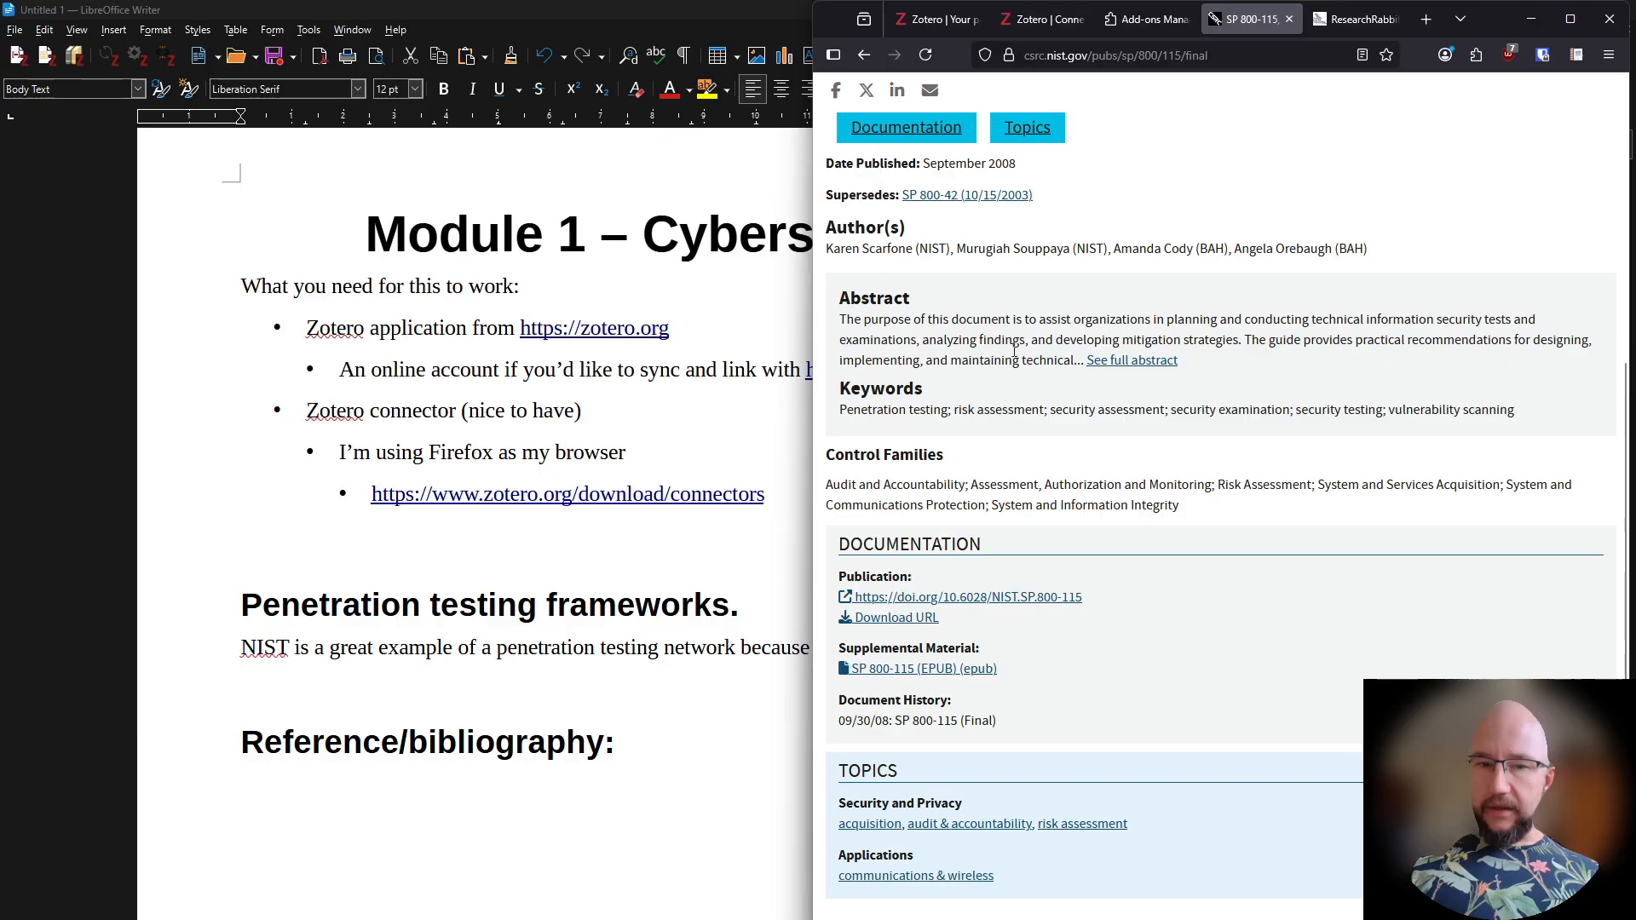
scroll(1033, 477, "up", 3)
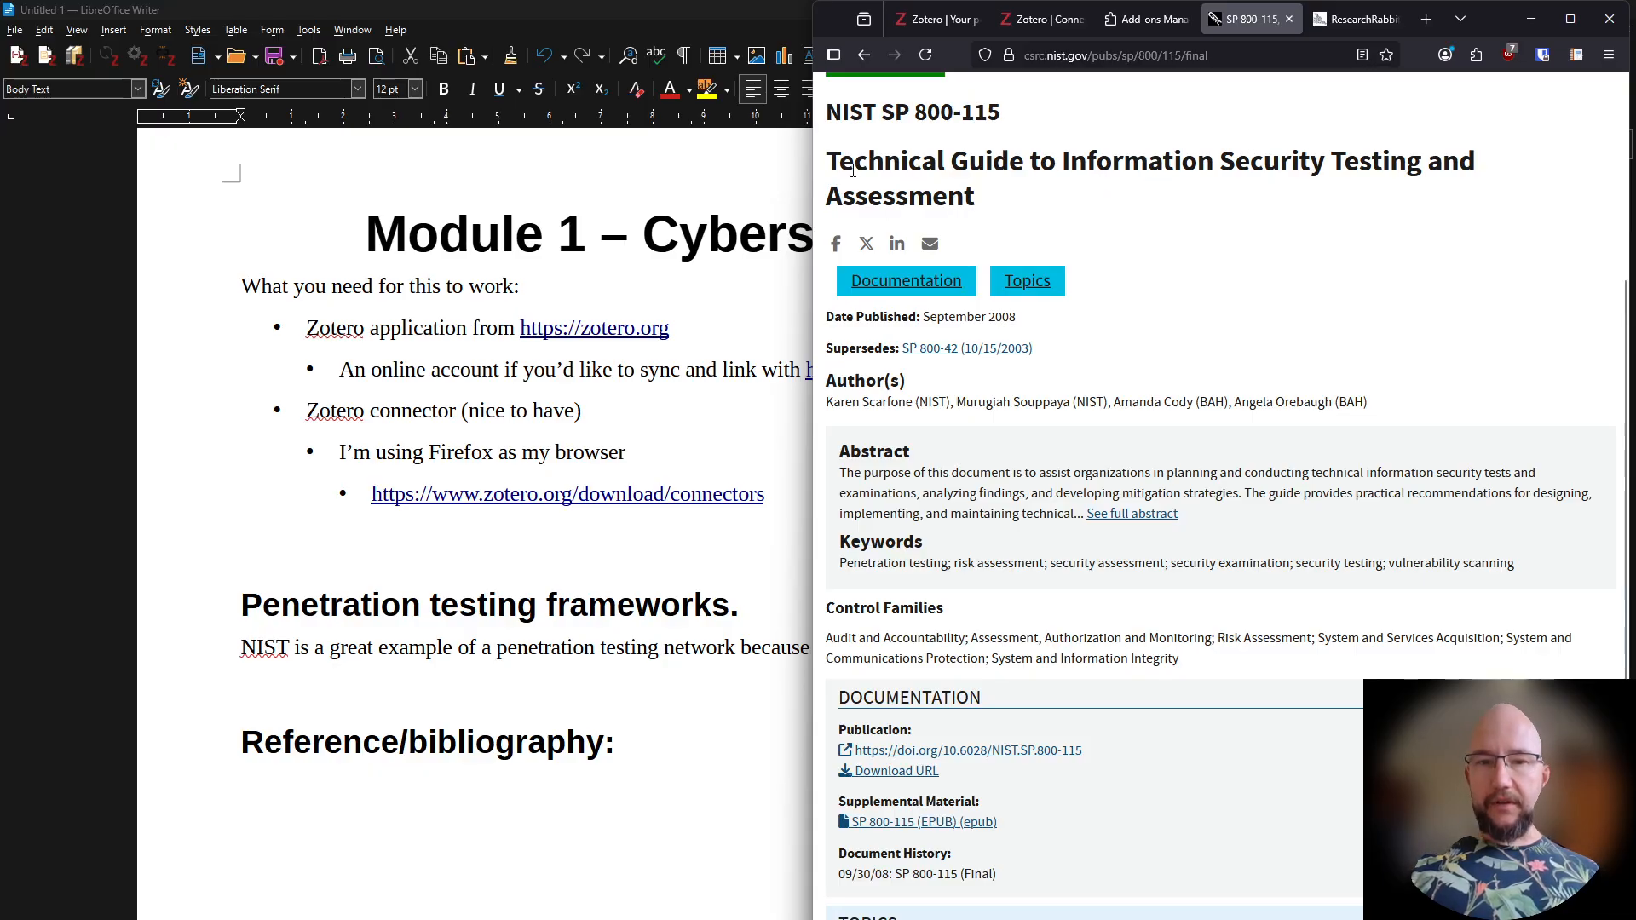
left_click_drag(831, 164, 993, 210)
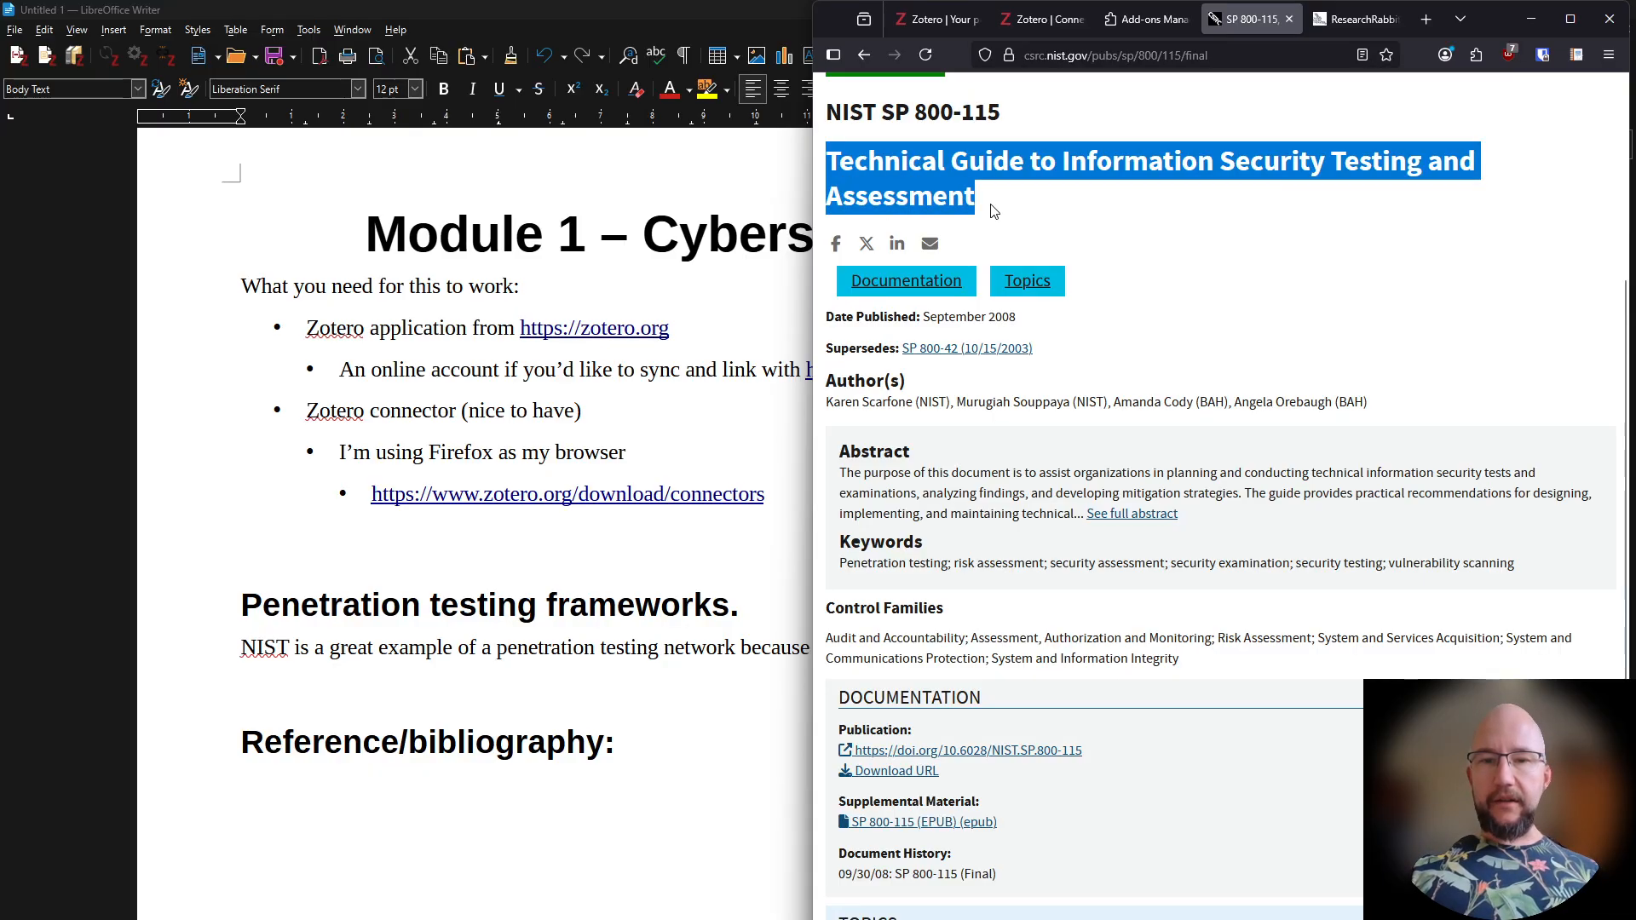
Copy the DOI 10.6028/NIST.SP.800-115 from the publication link in the page's Documentation section
left_click(993, 211)
scroll(992, 210, "down", 1)
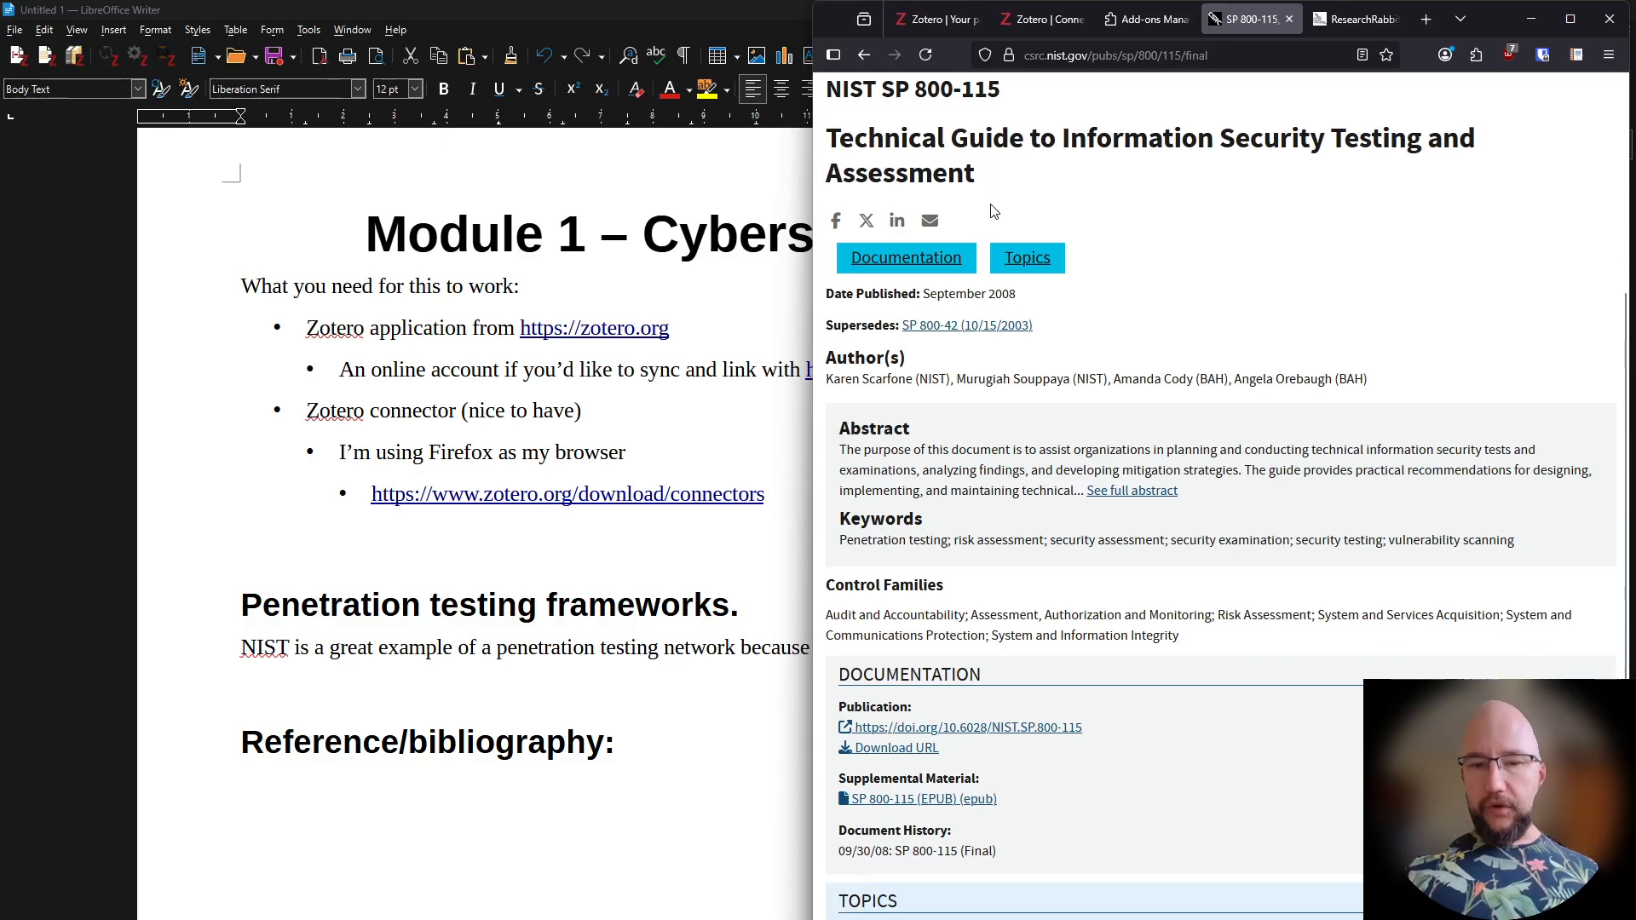
scroll(1019, 566, "down", 1)
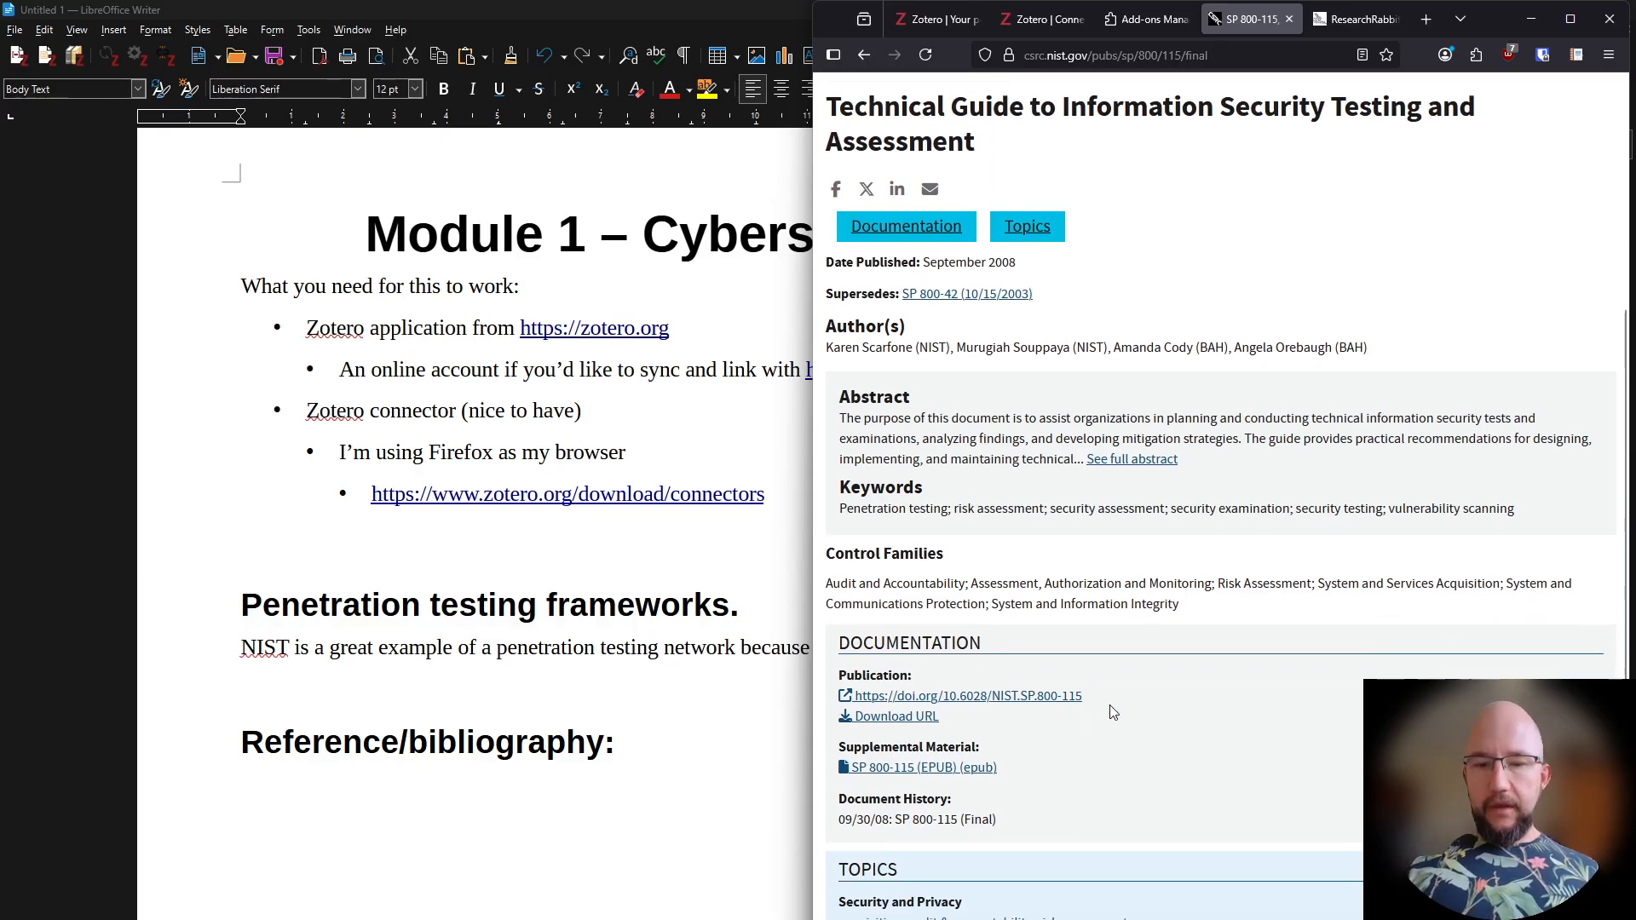
left_click_drag(1083, 696, 946, 696)
key("ctrl+c")
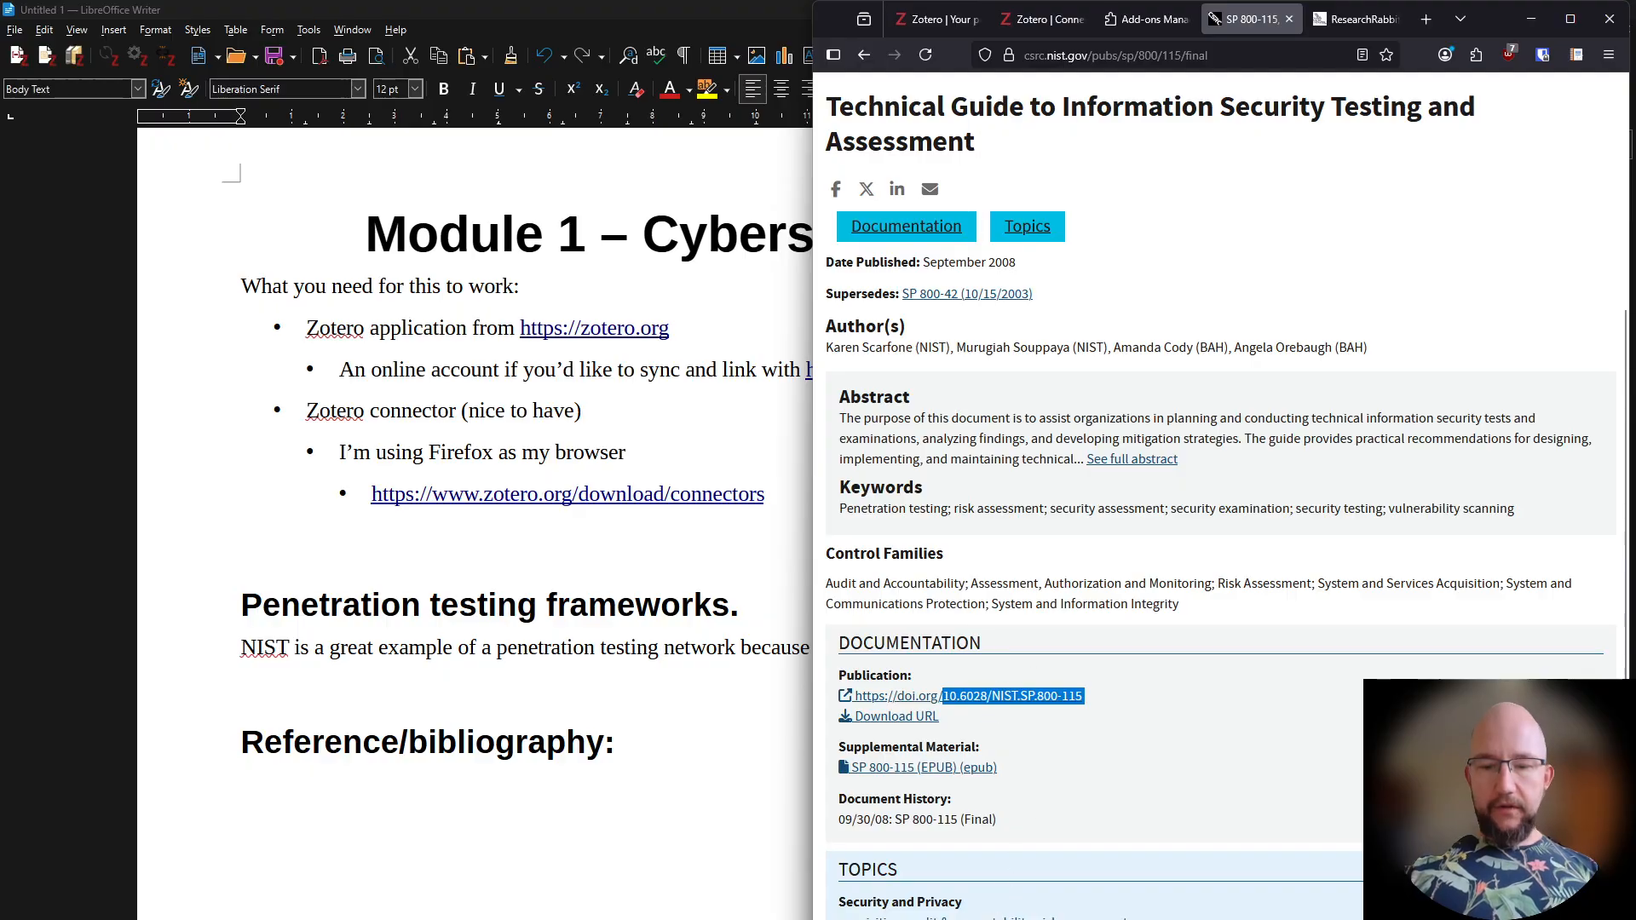
Switch to Zotero and add an item to the Standards collection by its identifier, 10.6028/NIST.SP.800-115
key("alt+Tab")
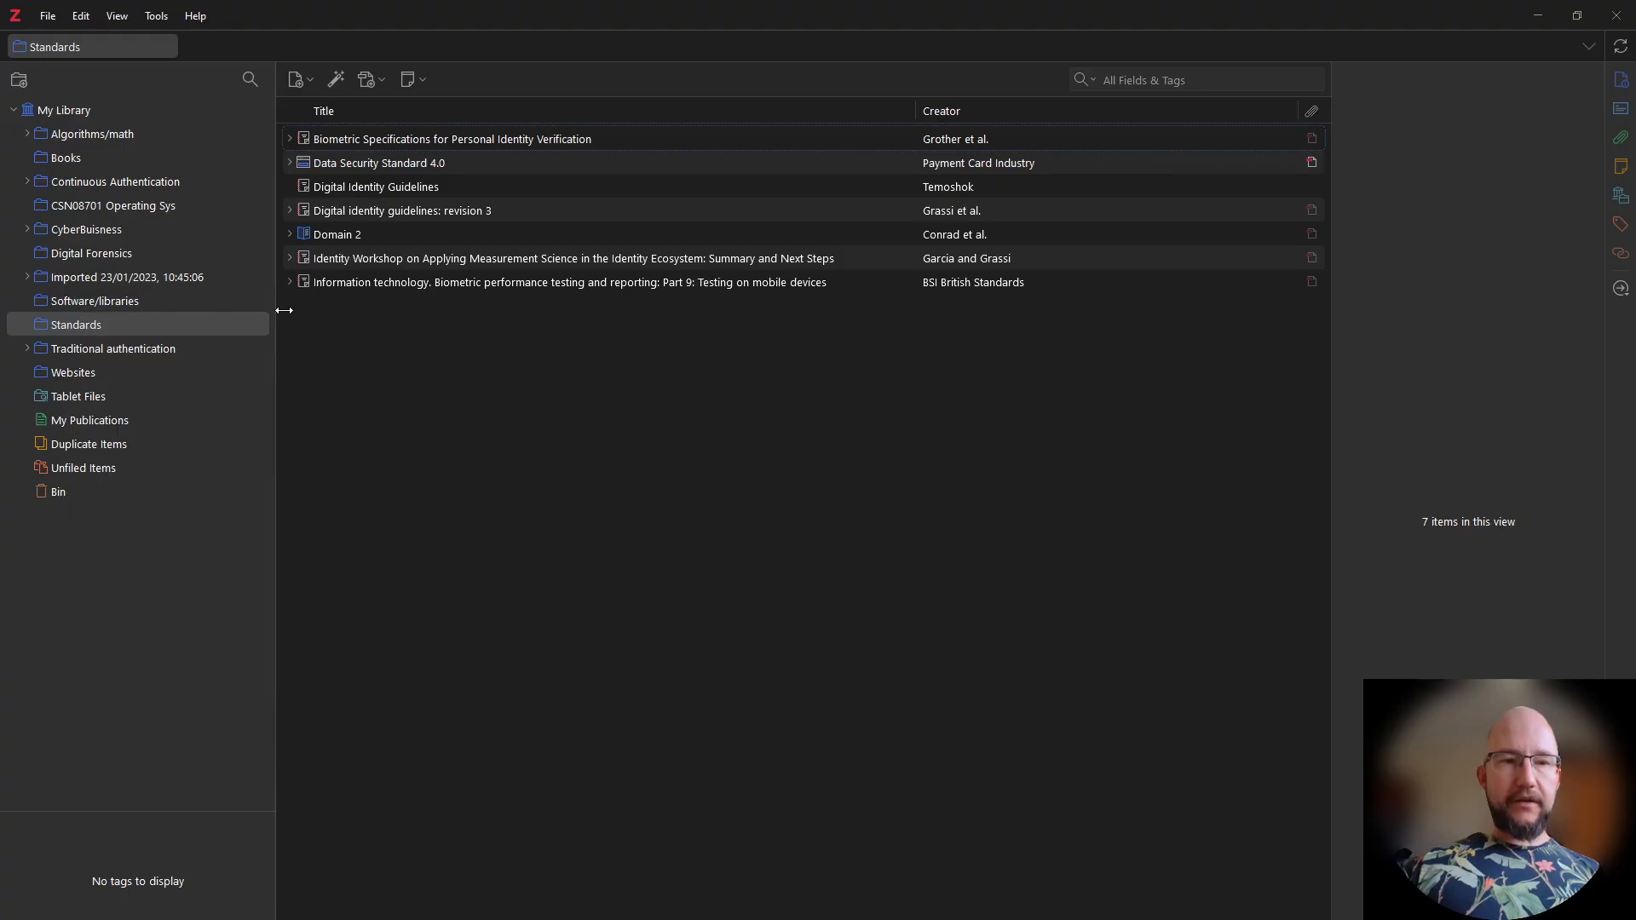
left_click(339, 86)
left_click(338, 86)
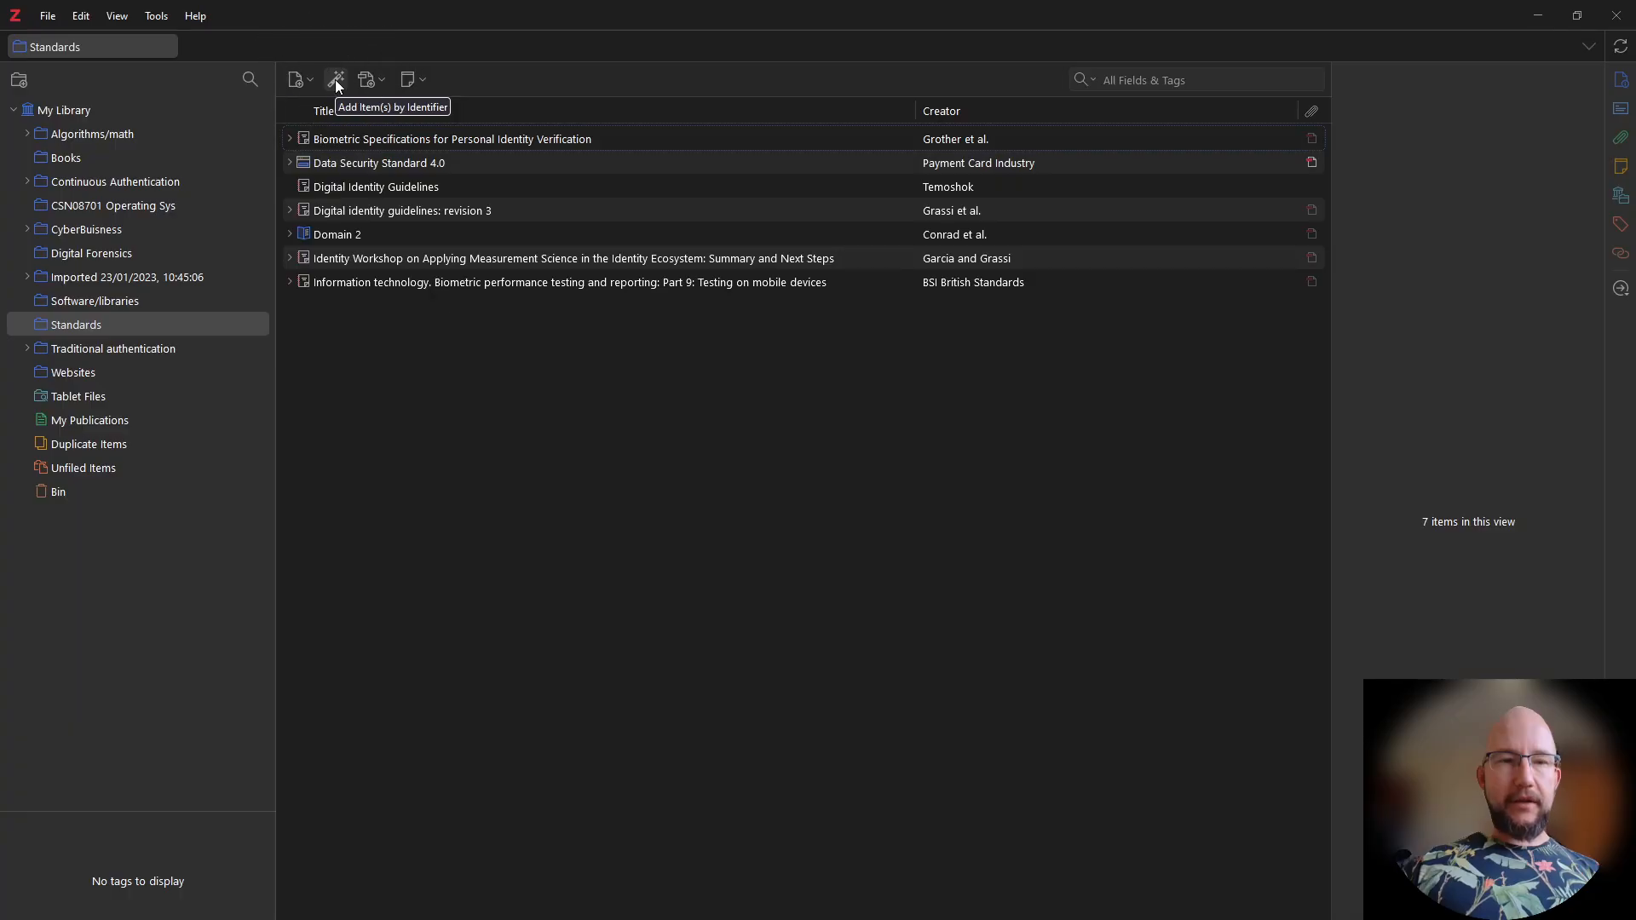
key("ctrl+v")
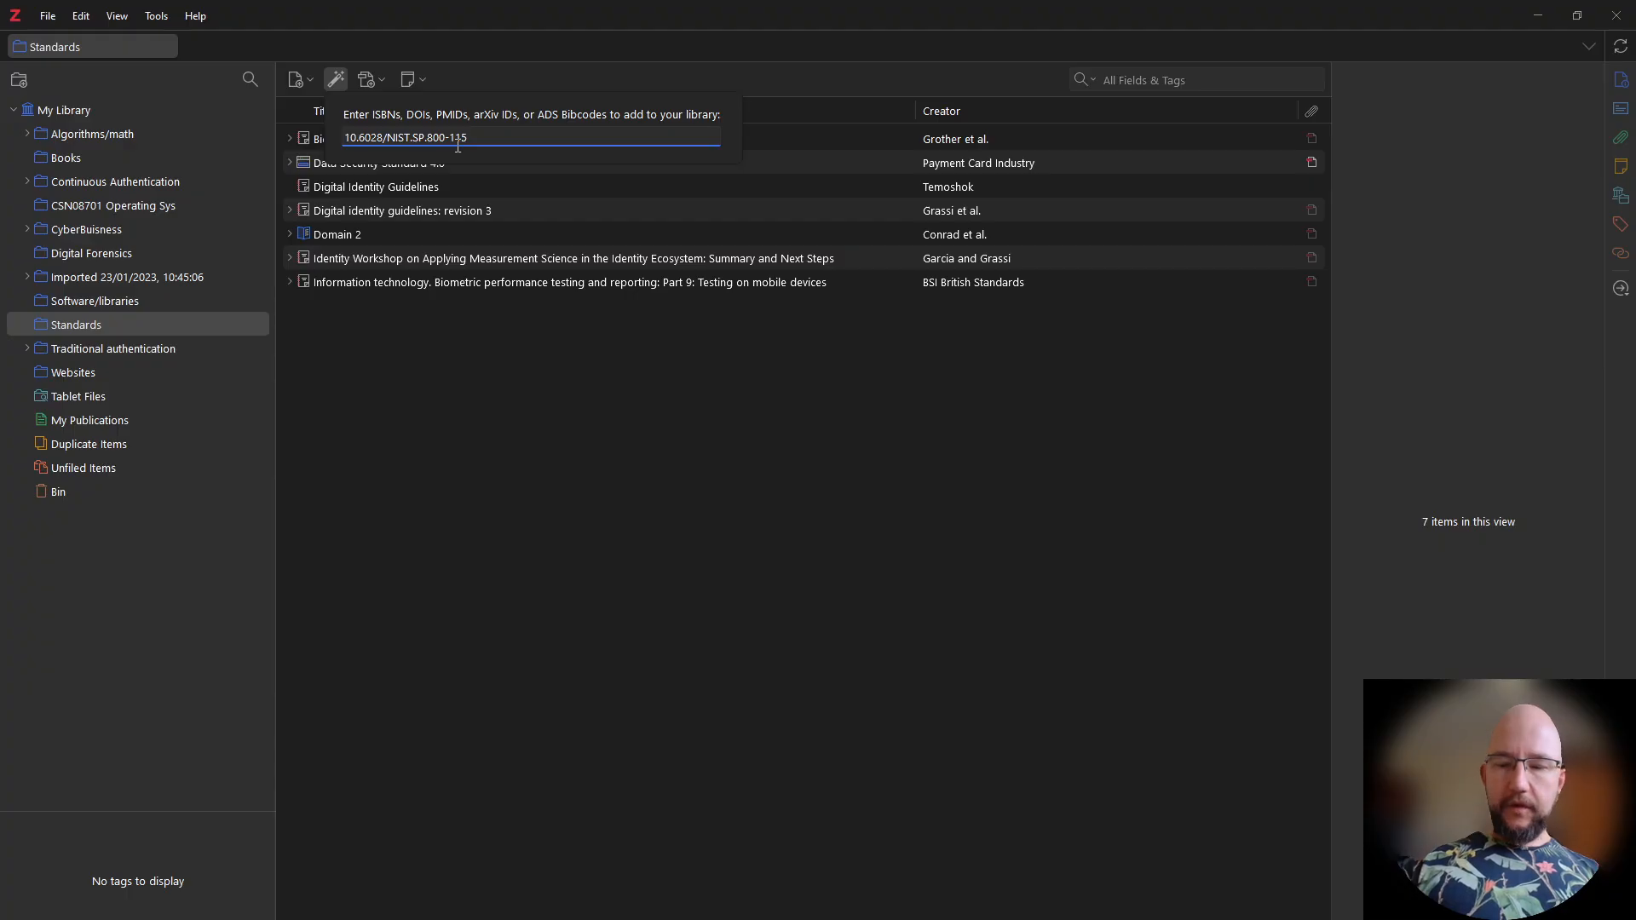
key("Return")
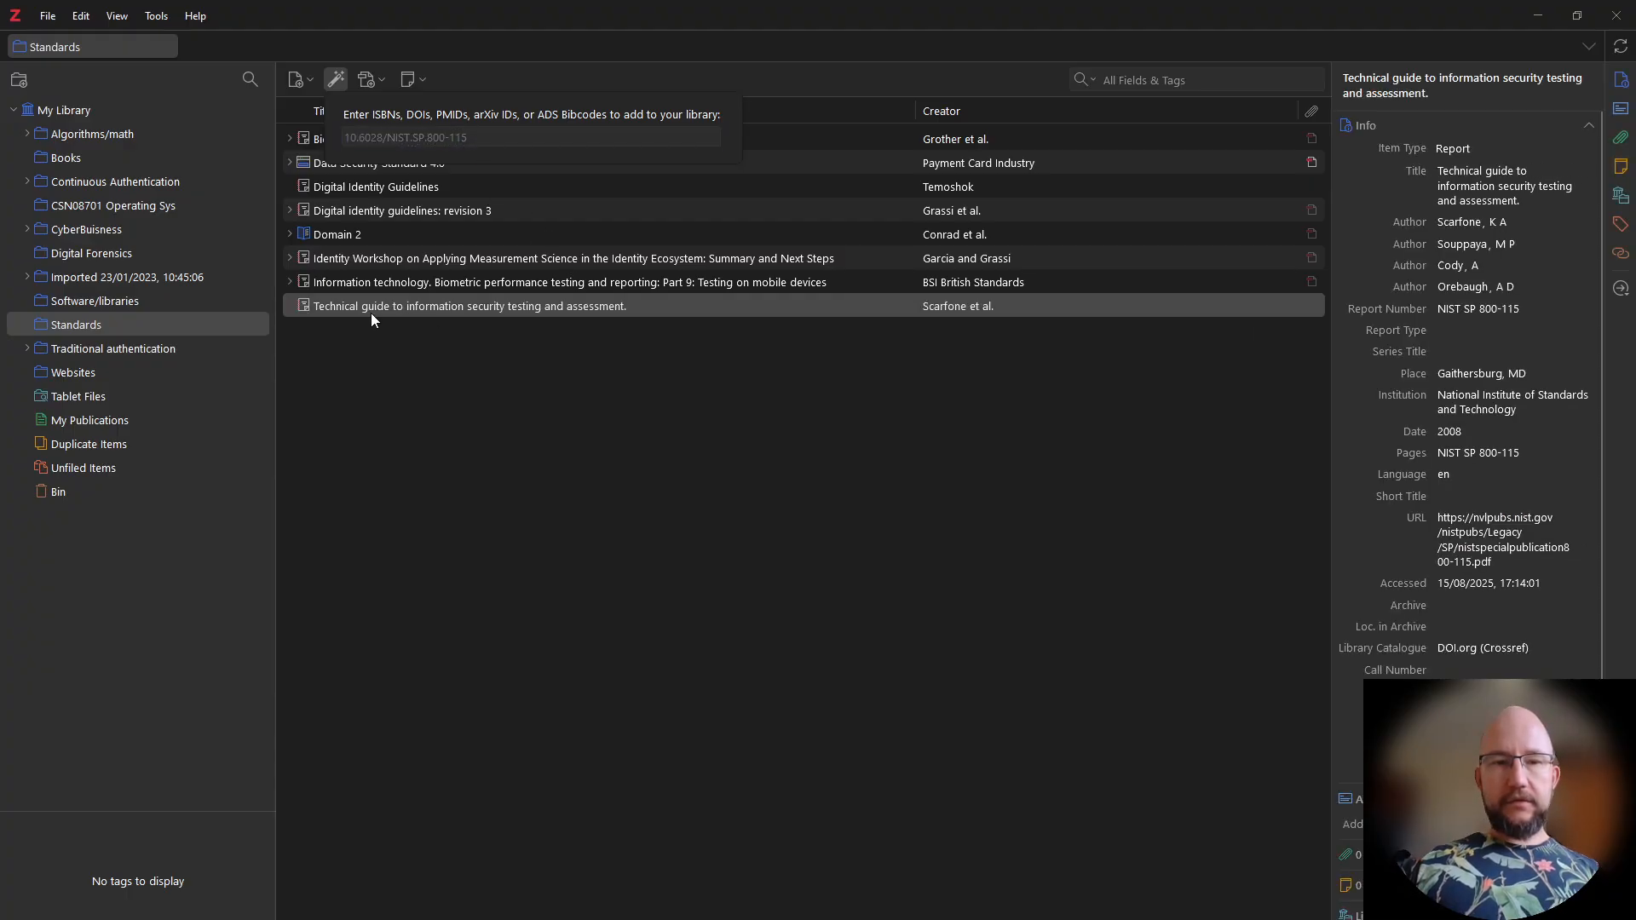
Select the newly added technical guide and examine its bibliographic details and PDF attachment
left_click(371, 313)
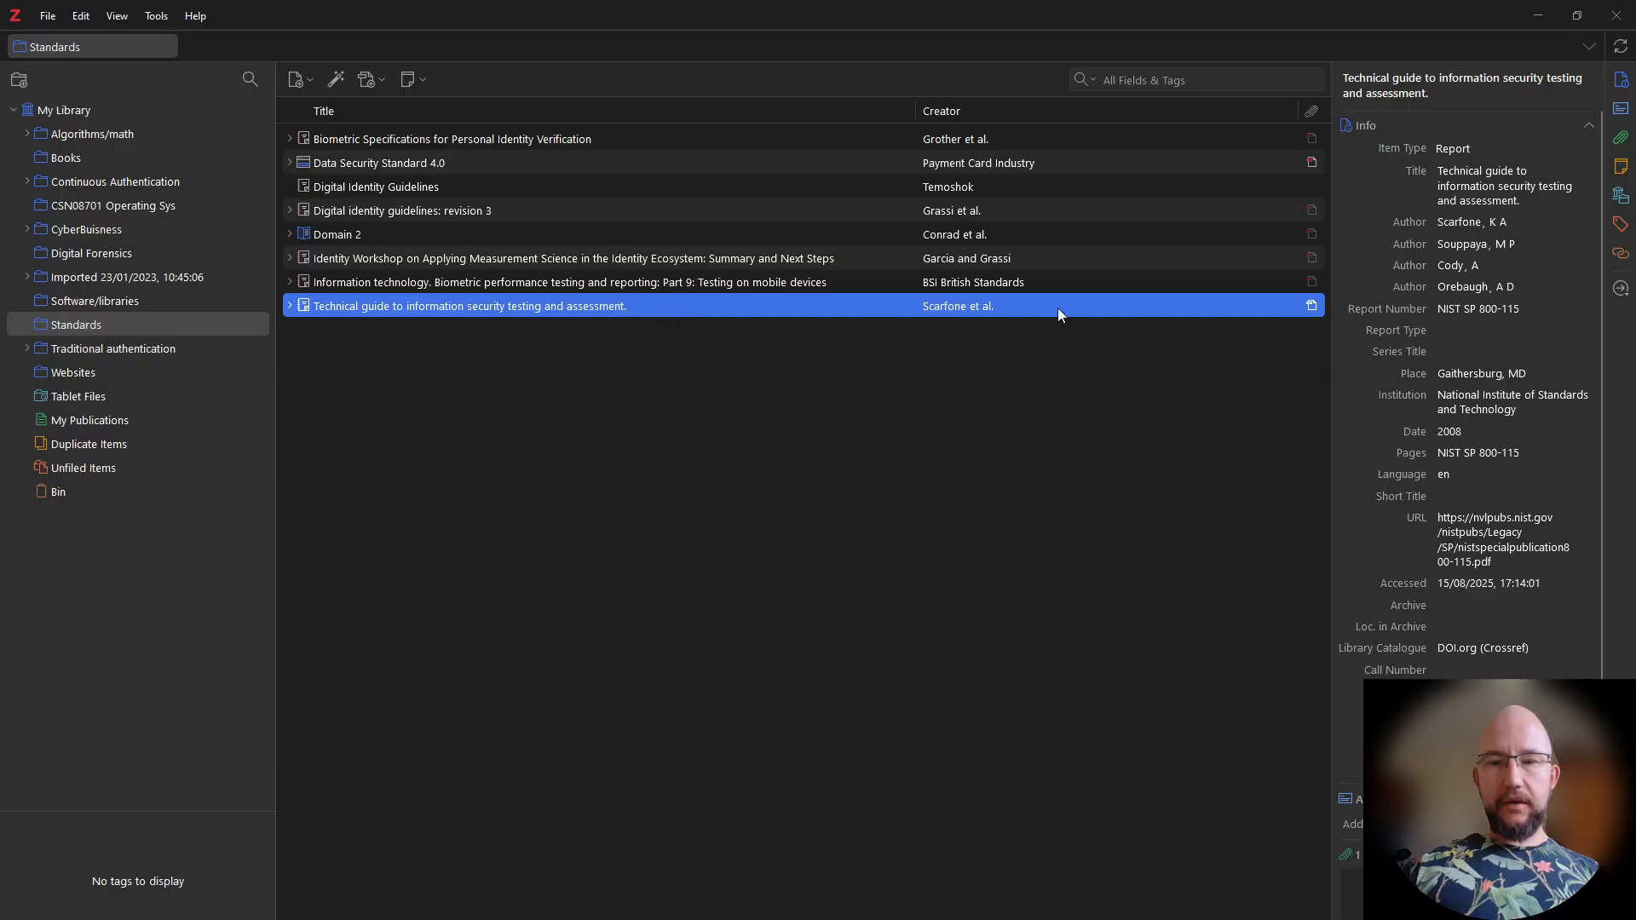
key("ctrl")
key("ctrl")
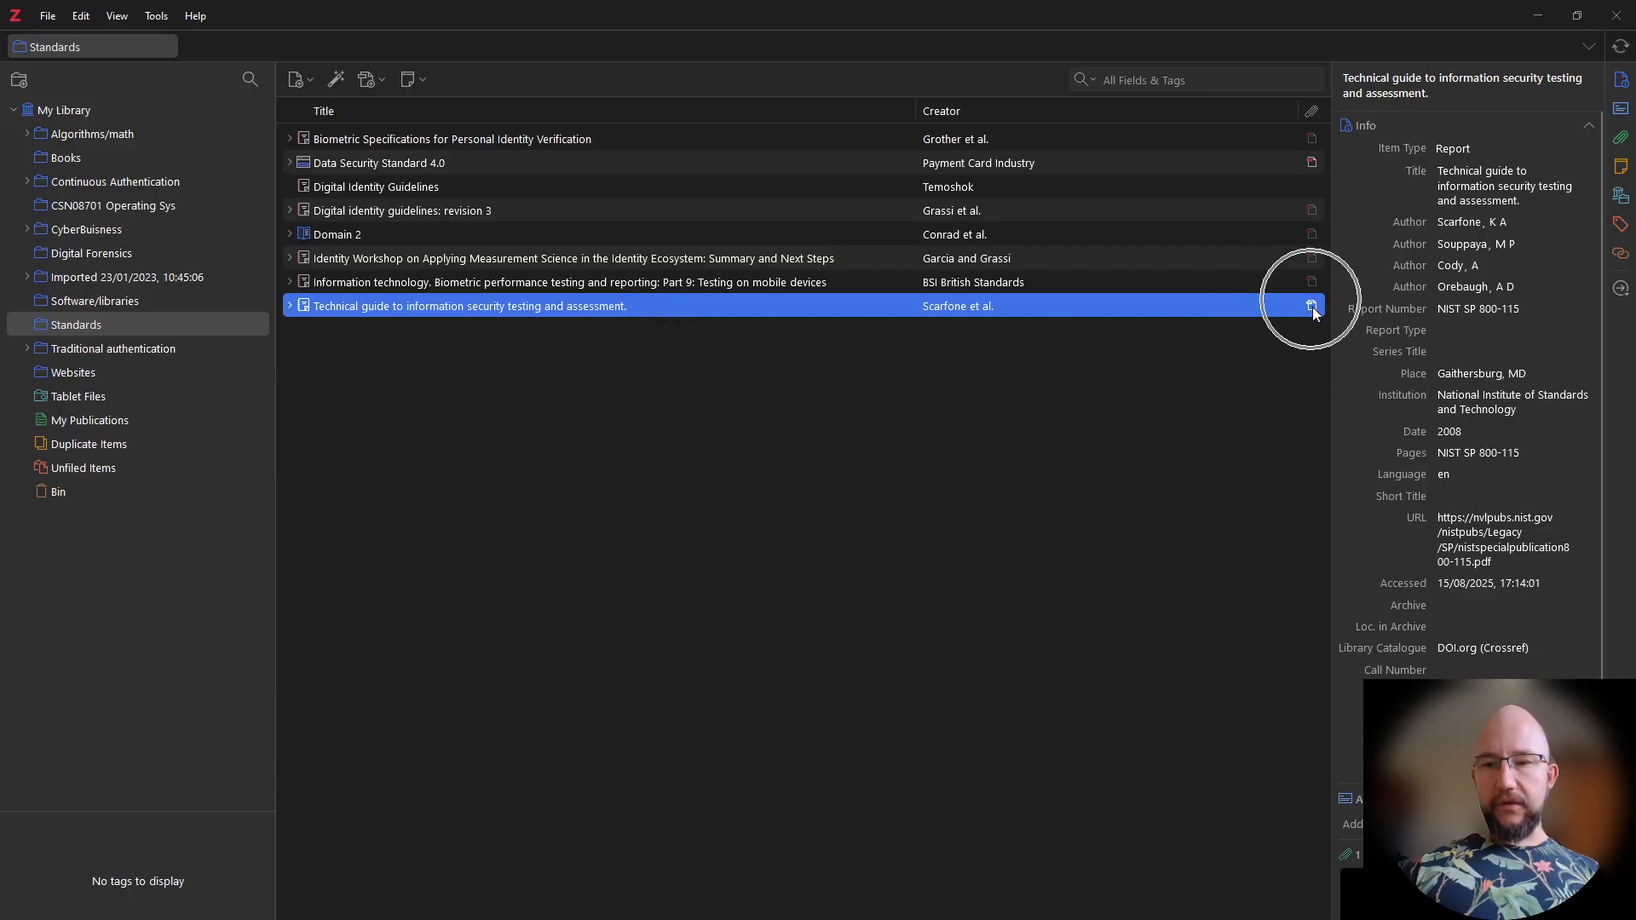
key("ctrl")
key("ctrl")
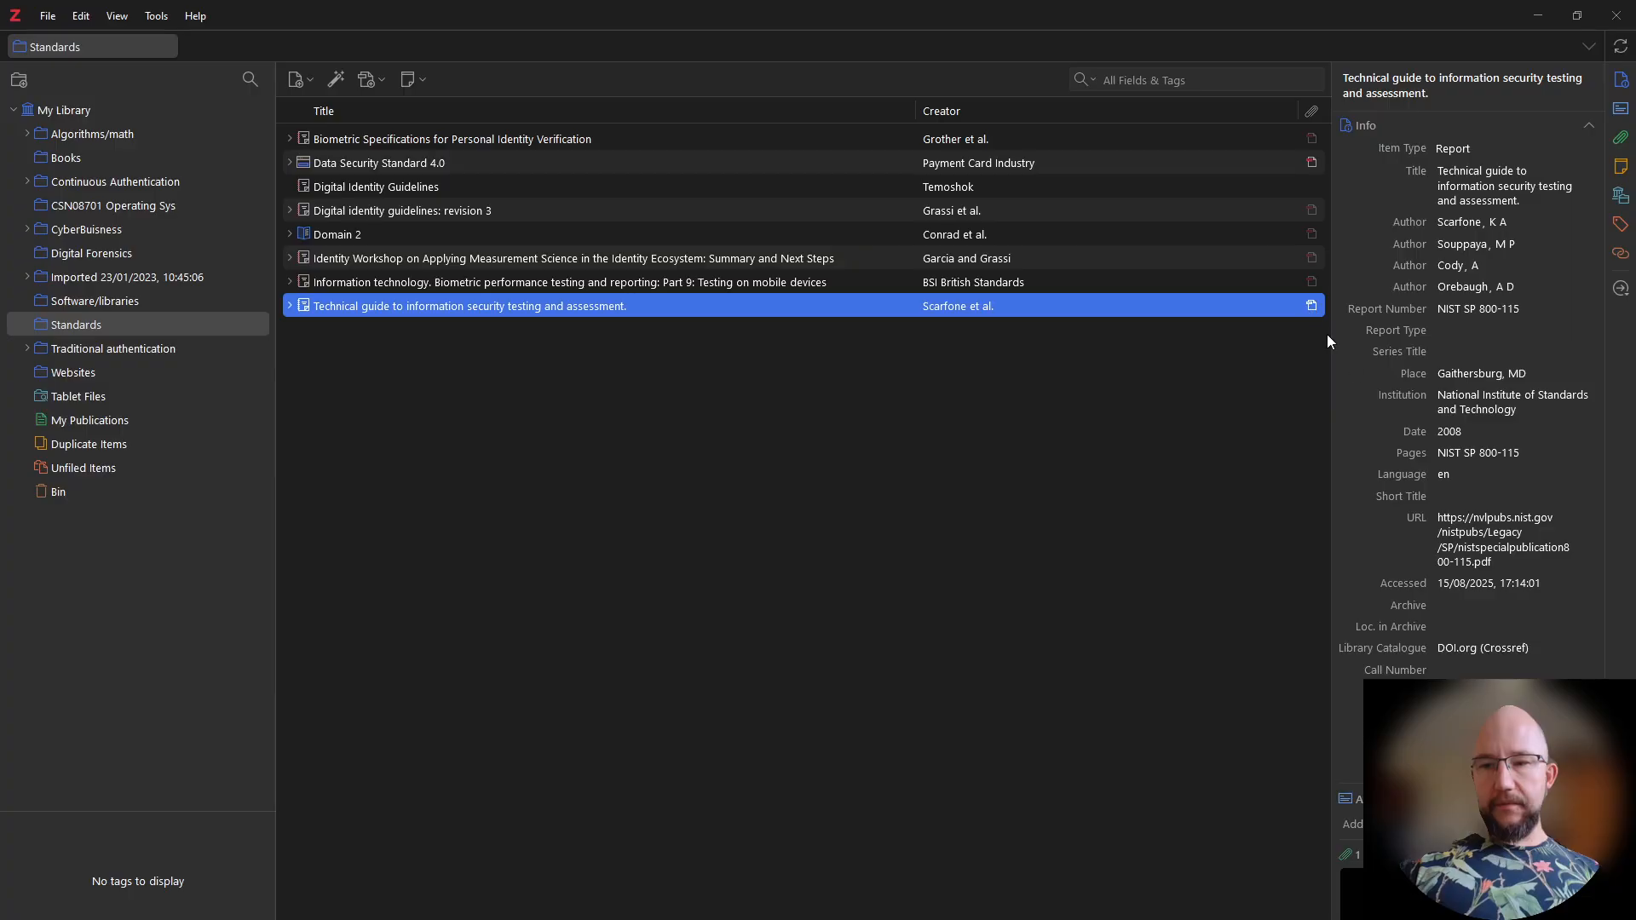
scroll(1424, 486, "down", 1)
scroll(1426, 491, "down", 5)
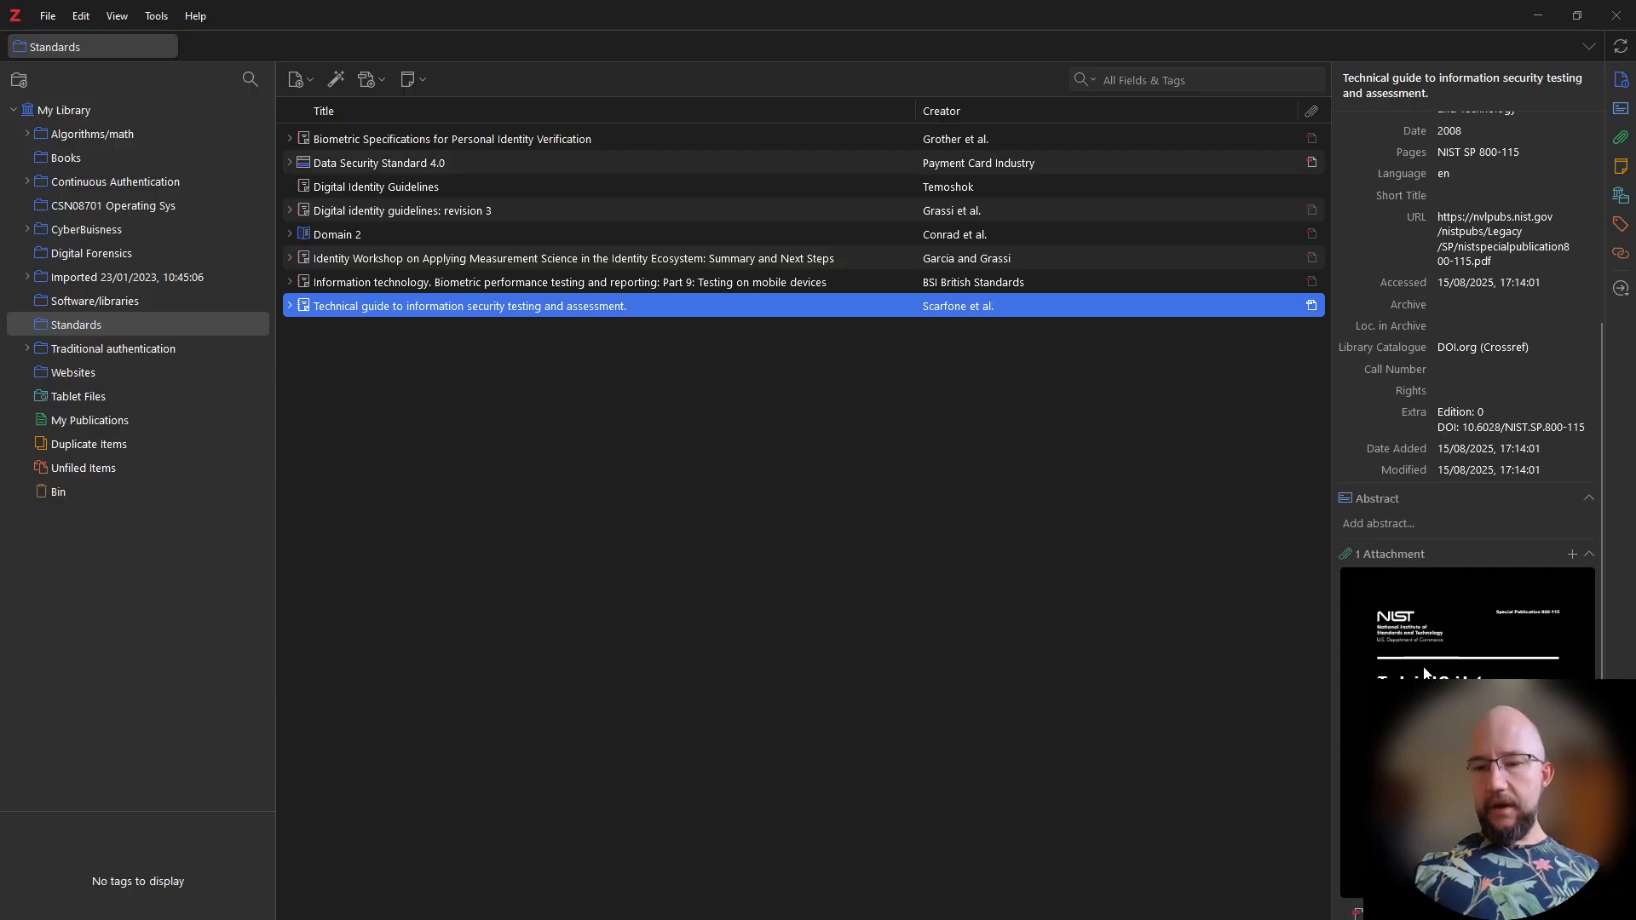
scroll(1466, 384, "up", 5)
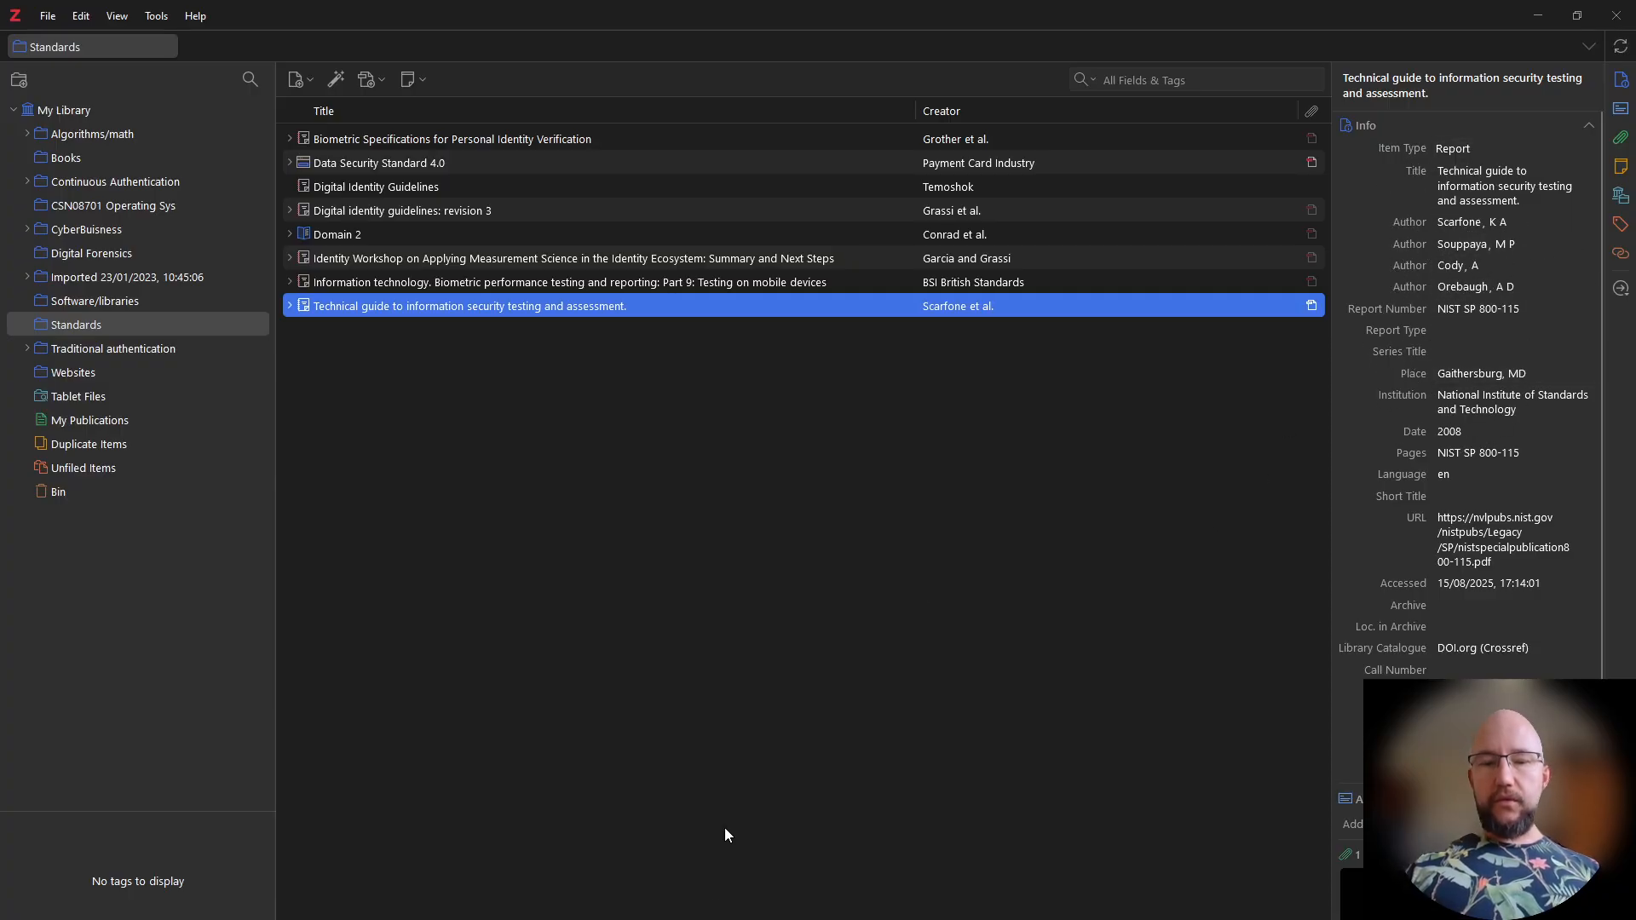
Switch to Writer and cite the library's "Technical Guide to Information Security Testing and Assessment" (NIST, 800-115) after "A, B, C argument", searching for "nist"
key("alt+Tab")
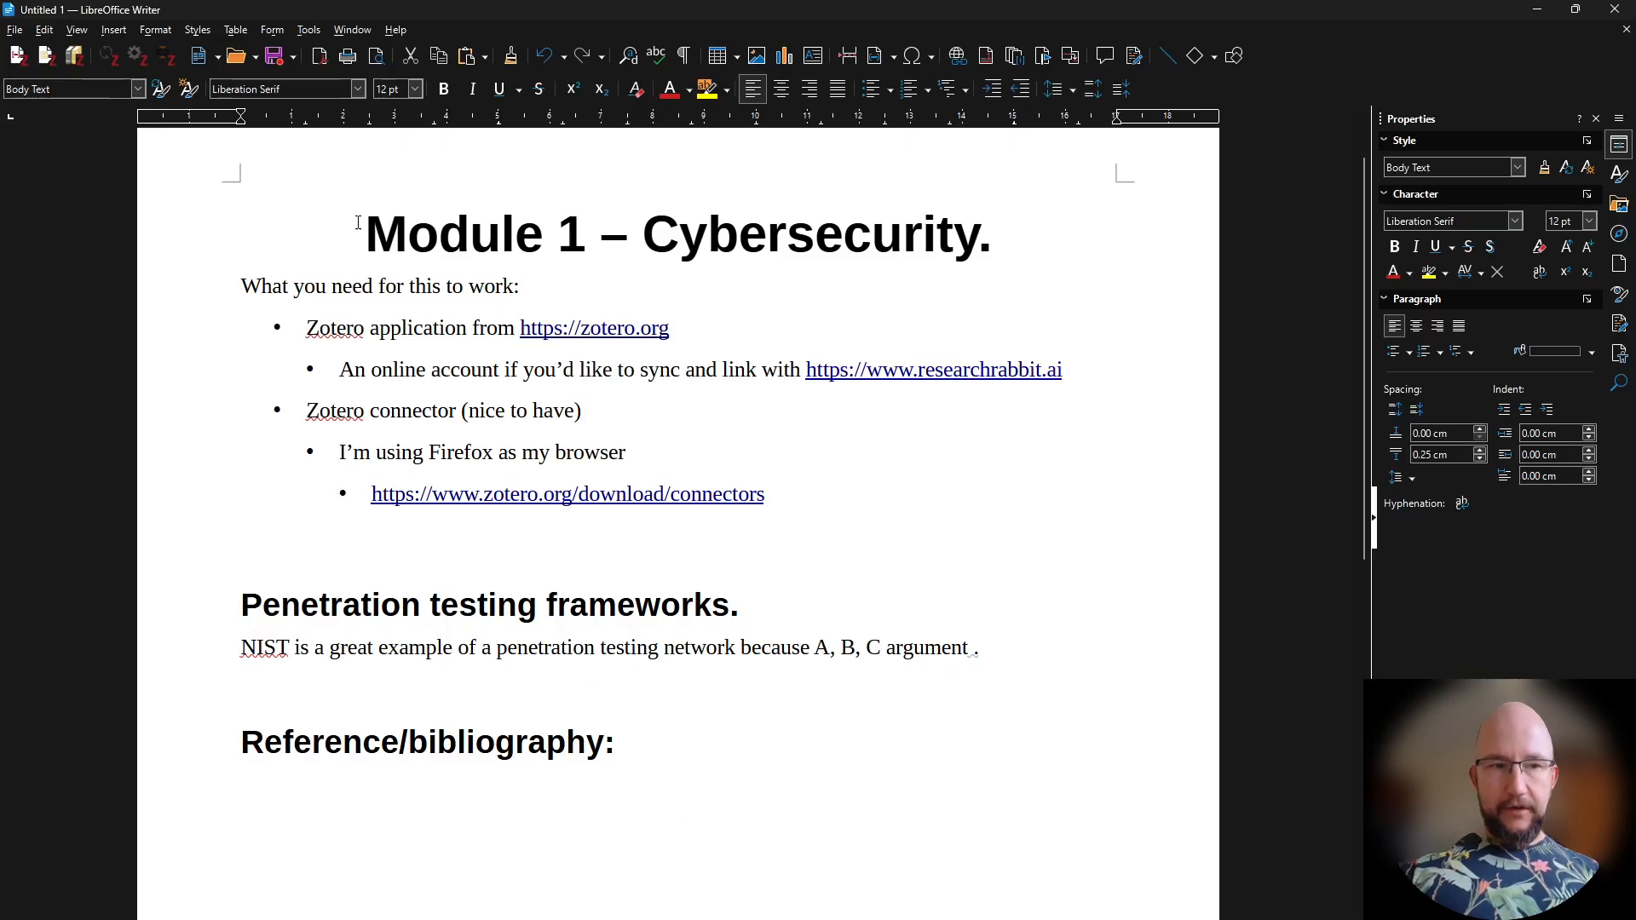
left_click(19, 58)
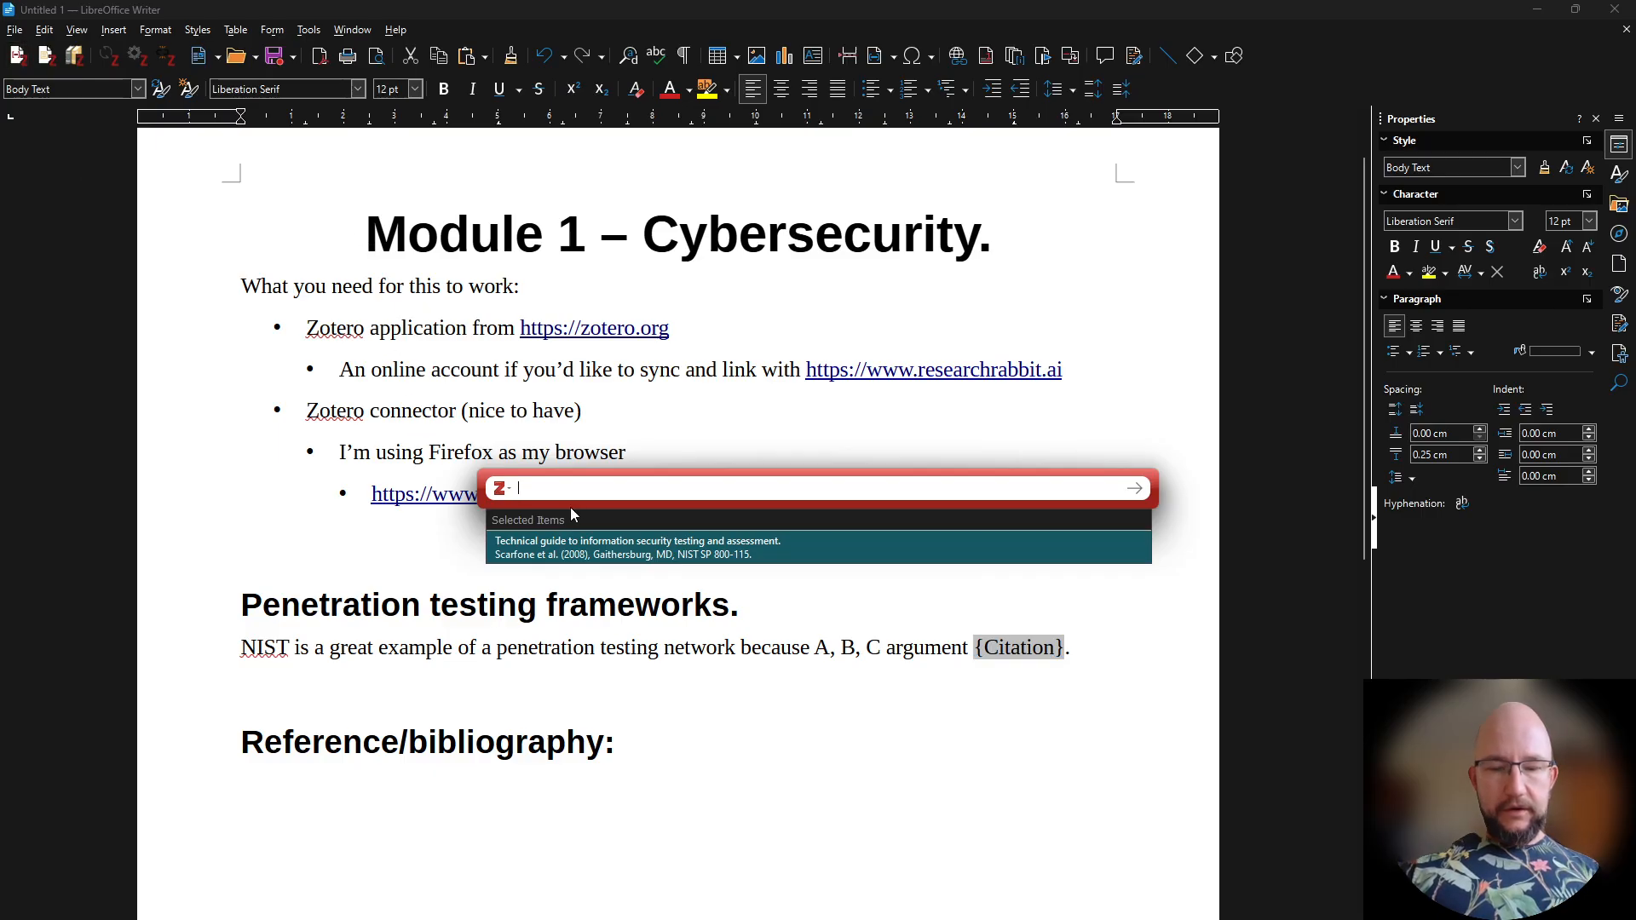
type("nist")
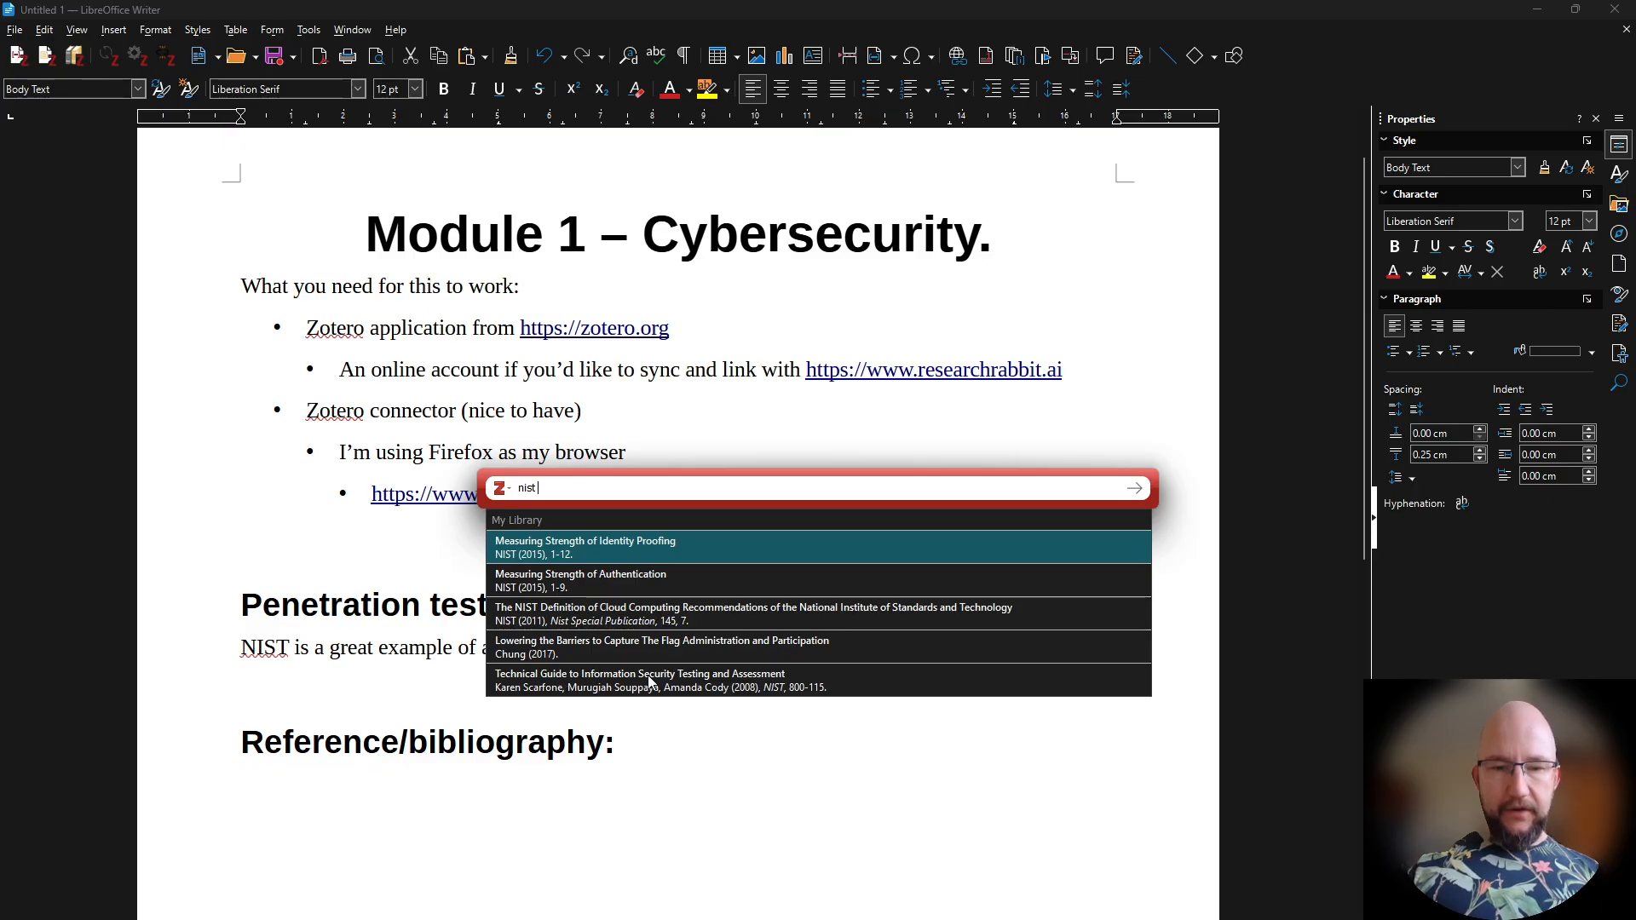
left_click(725, 686)
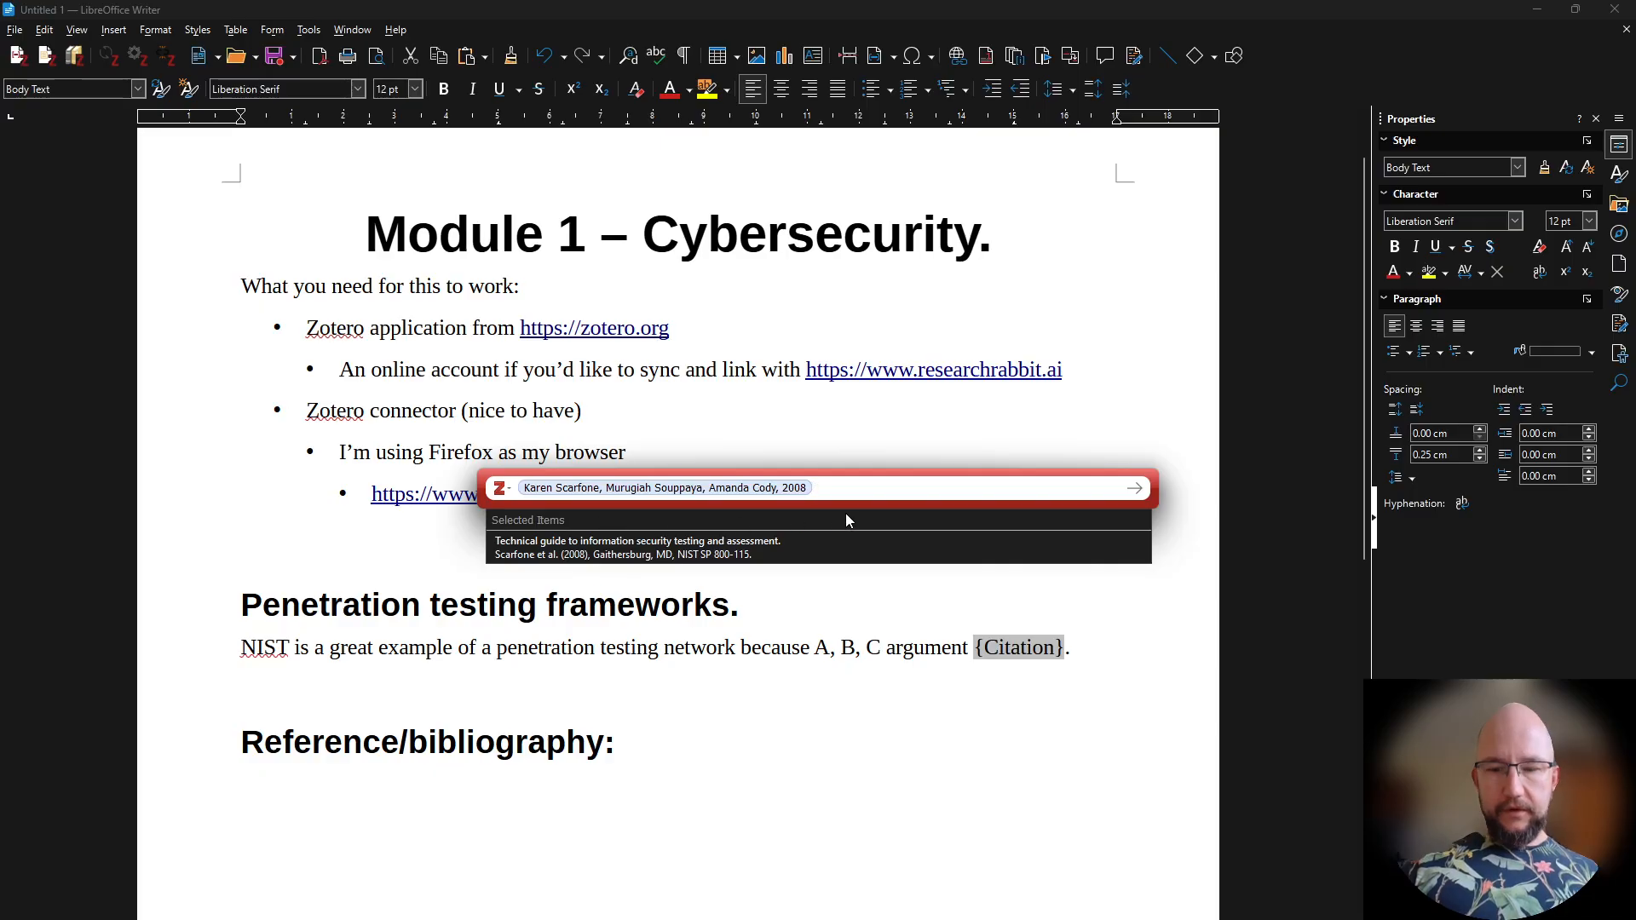
key("Return")
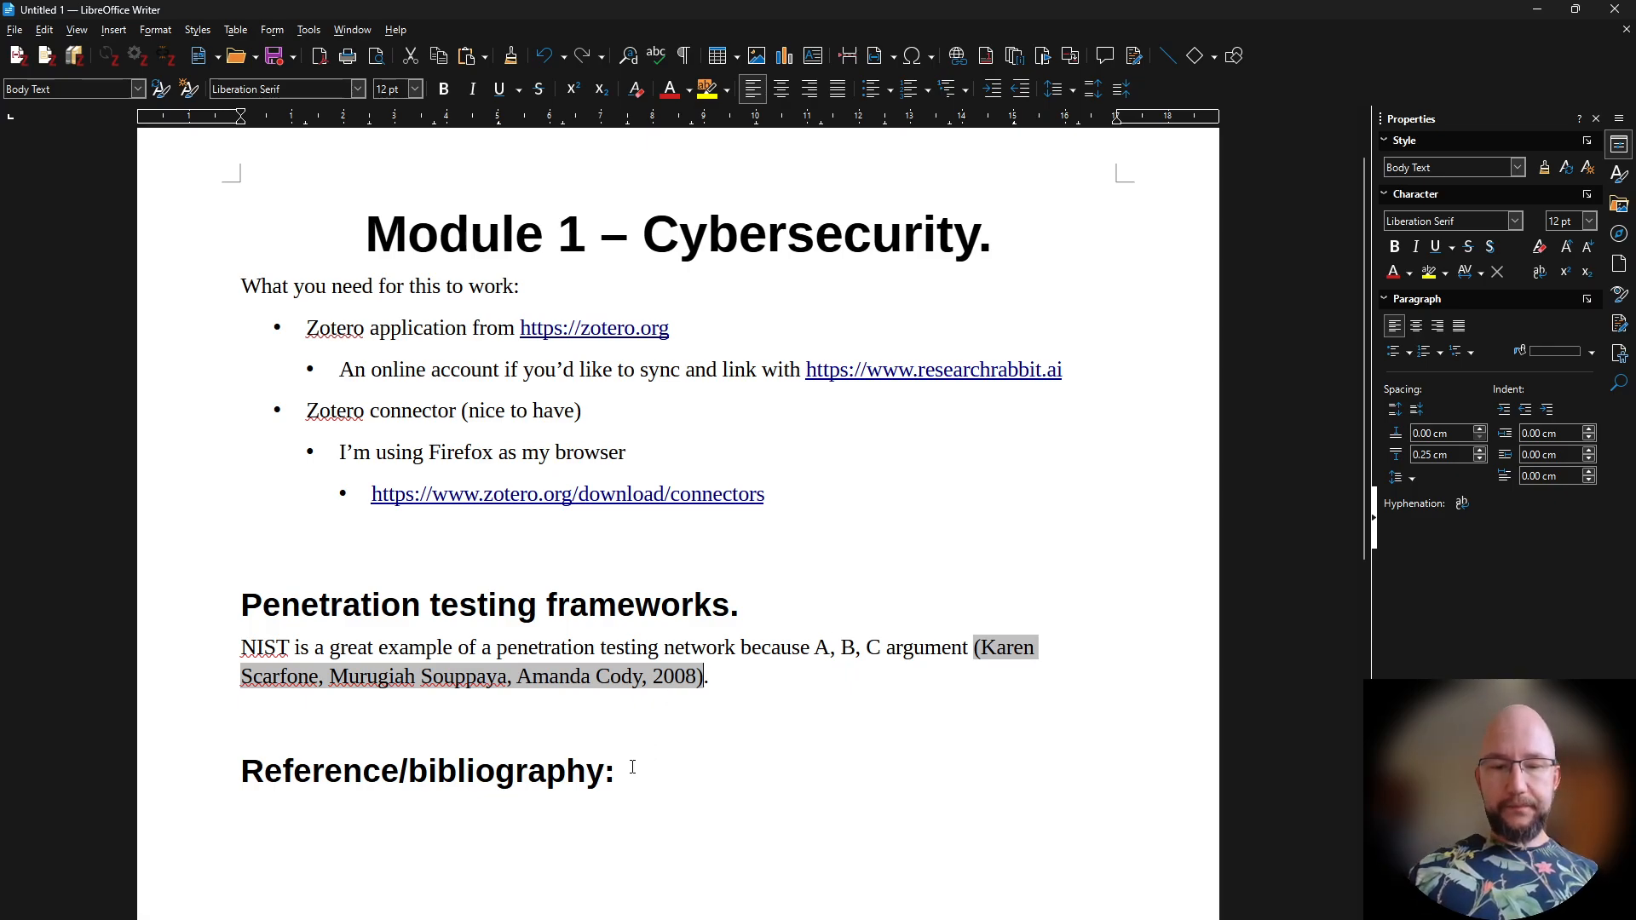
Change the document's Zotero citation style to IEEE
left_click(137, 57)
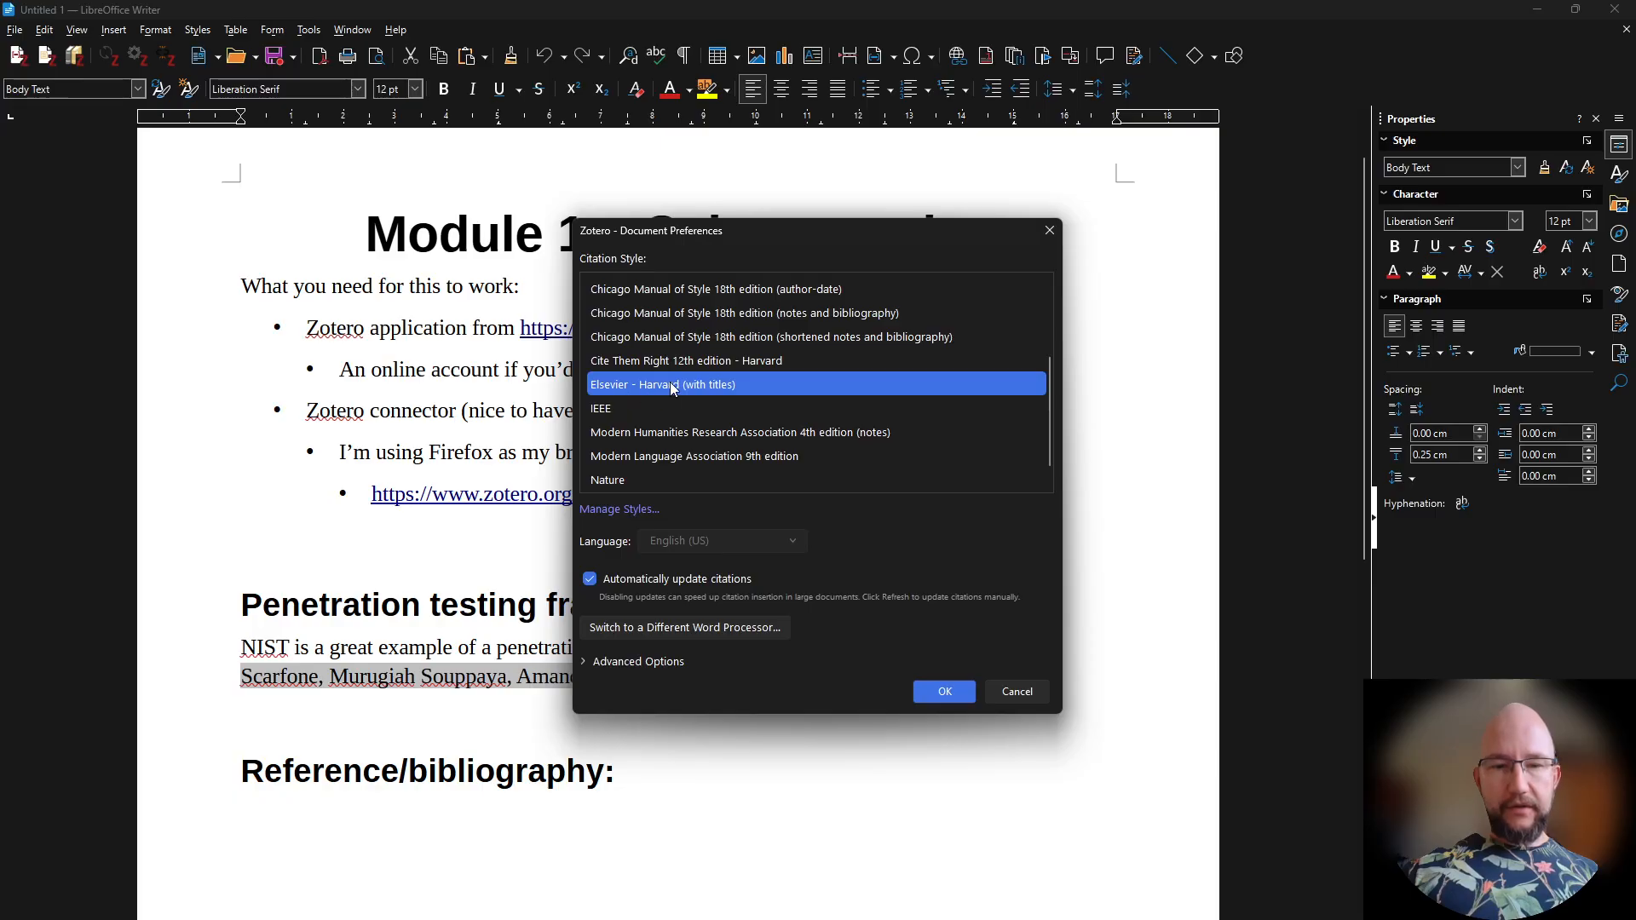
left_click(615, 413)
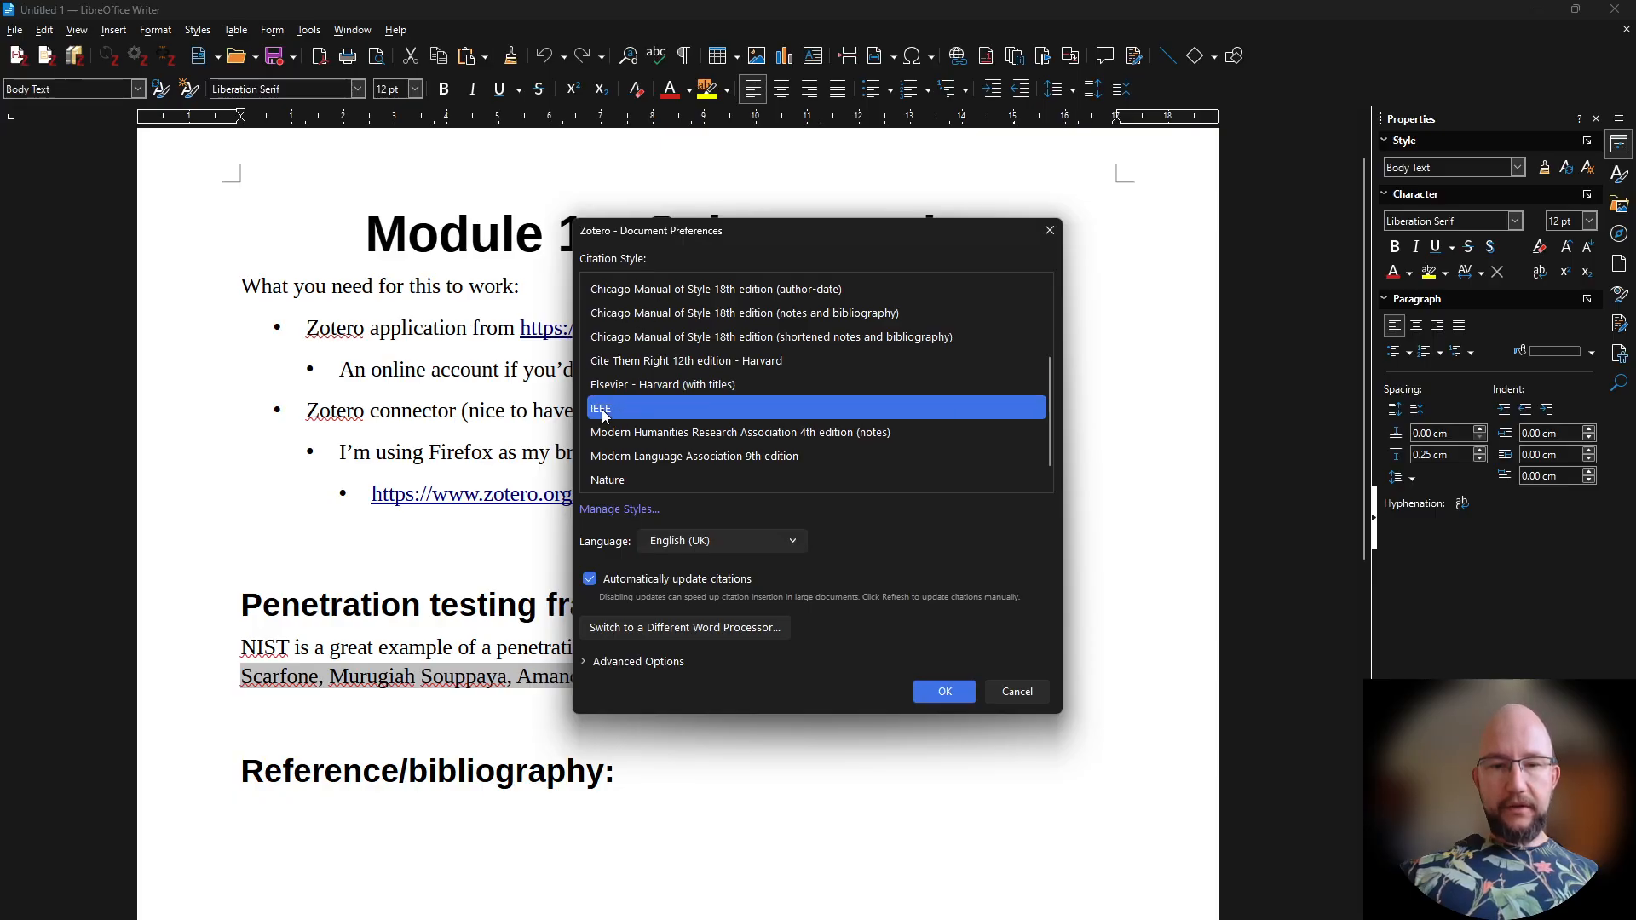
left_click(938, 690)
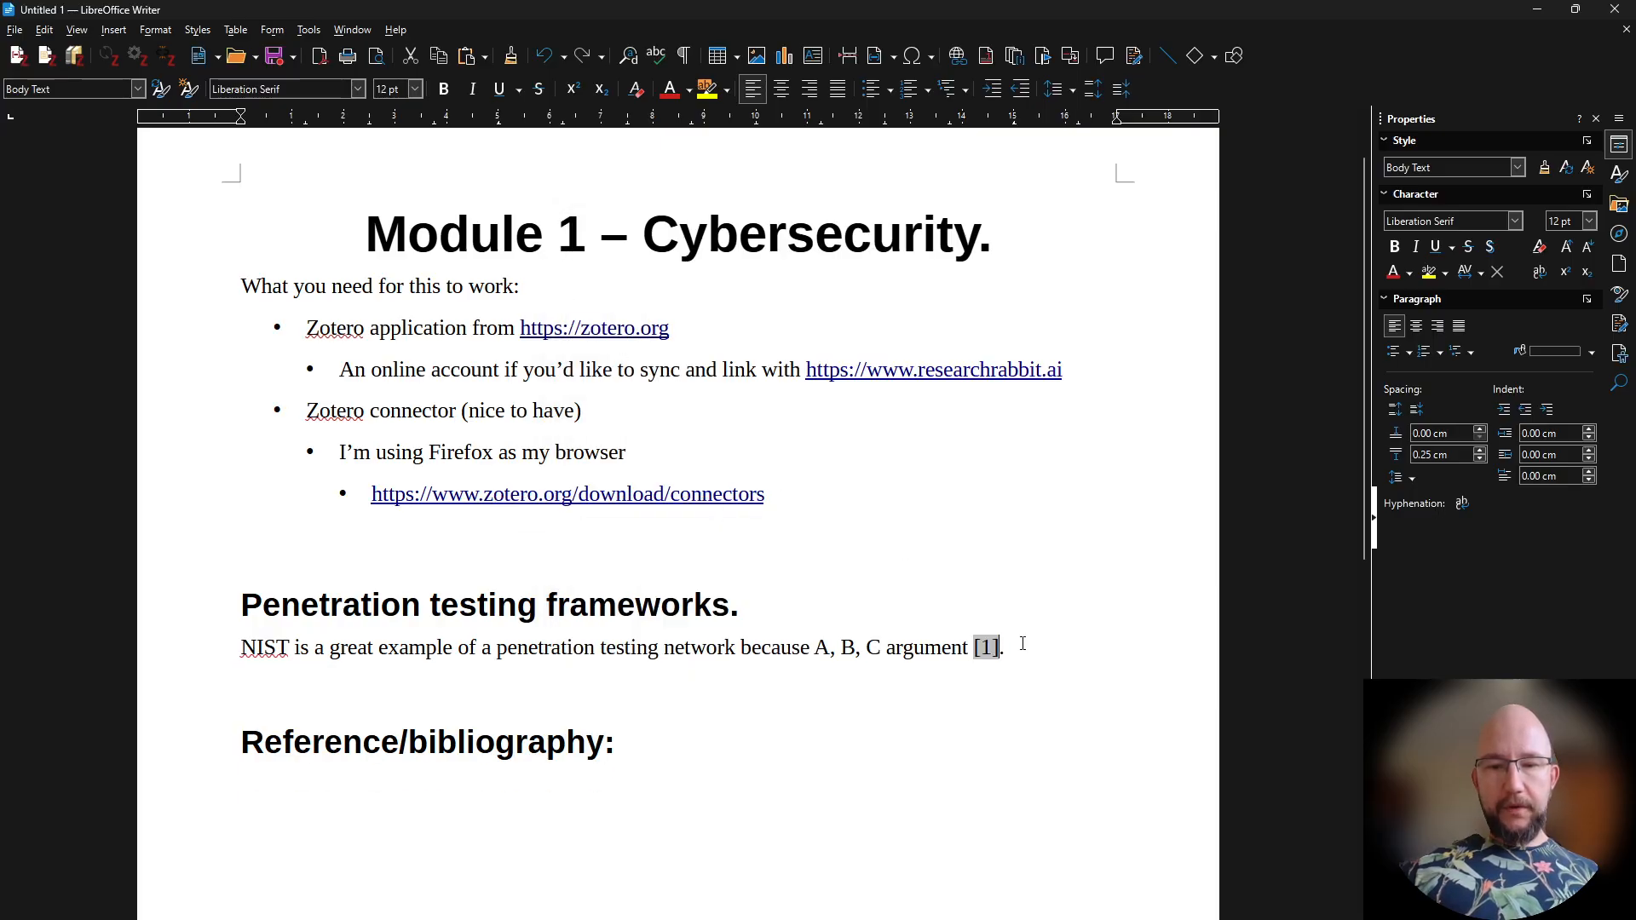
Set the document's Zotero citation style to Cite Them Right 12th edition - Harvard
left_click(145, 60)
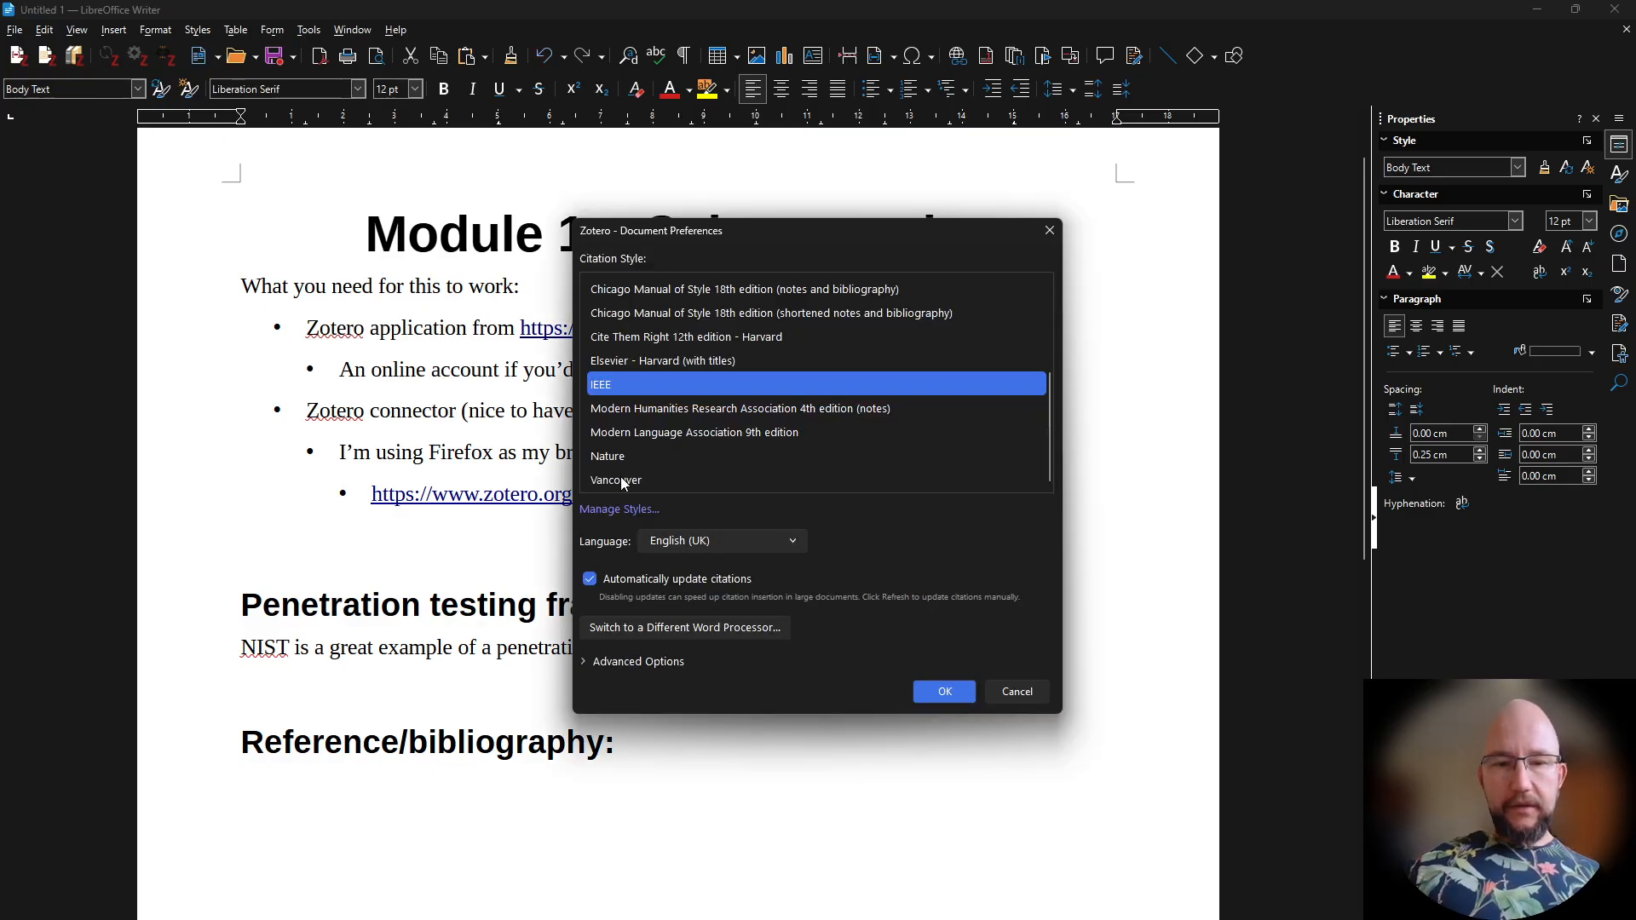
left_click(672, 363)
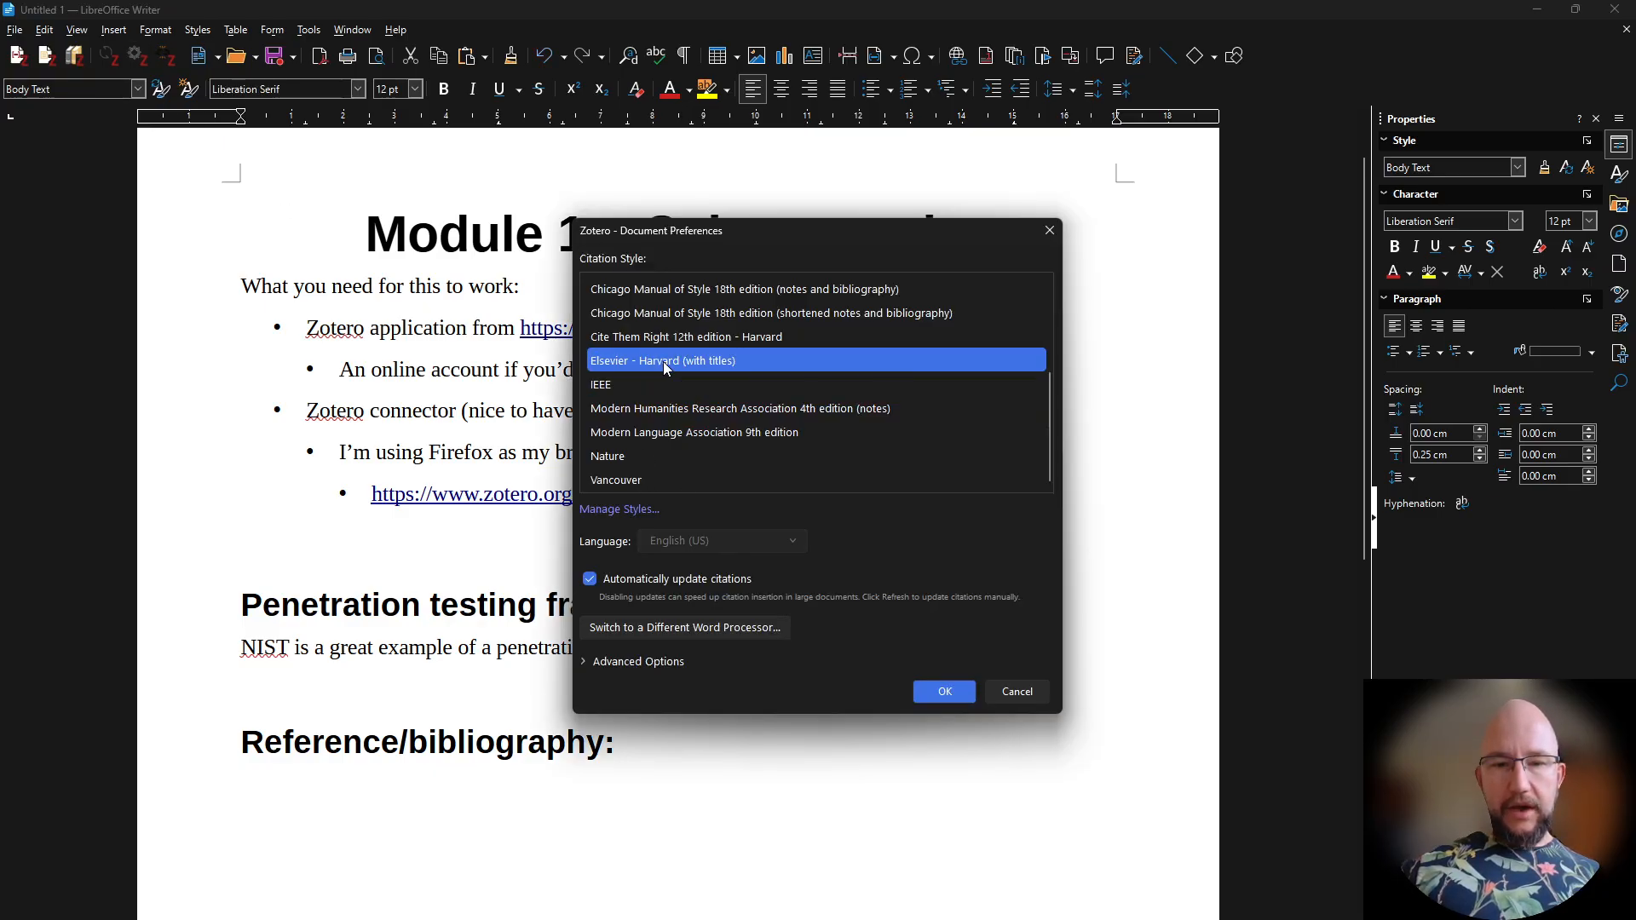
left_click(714, 339)
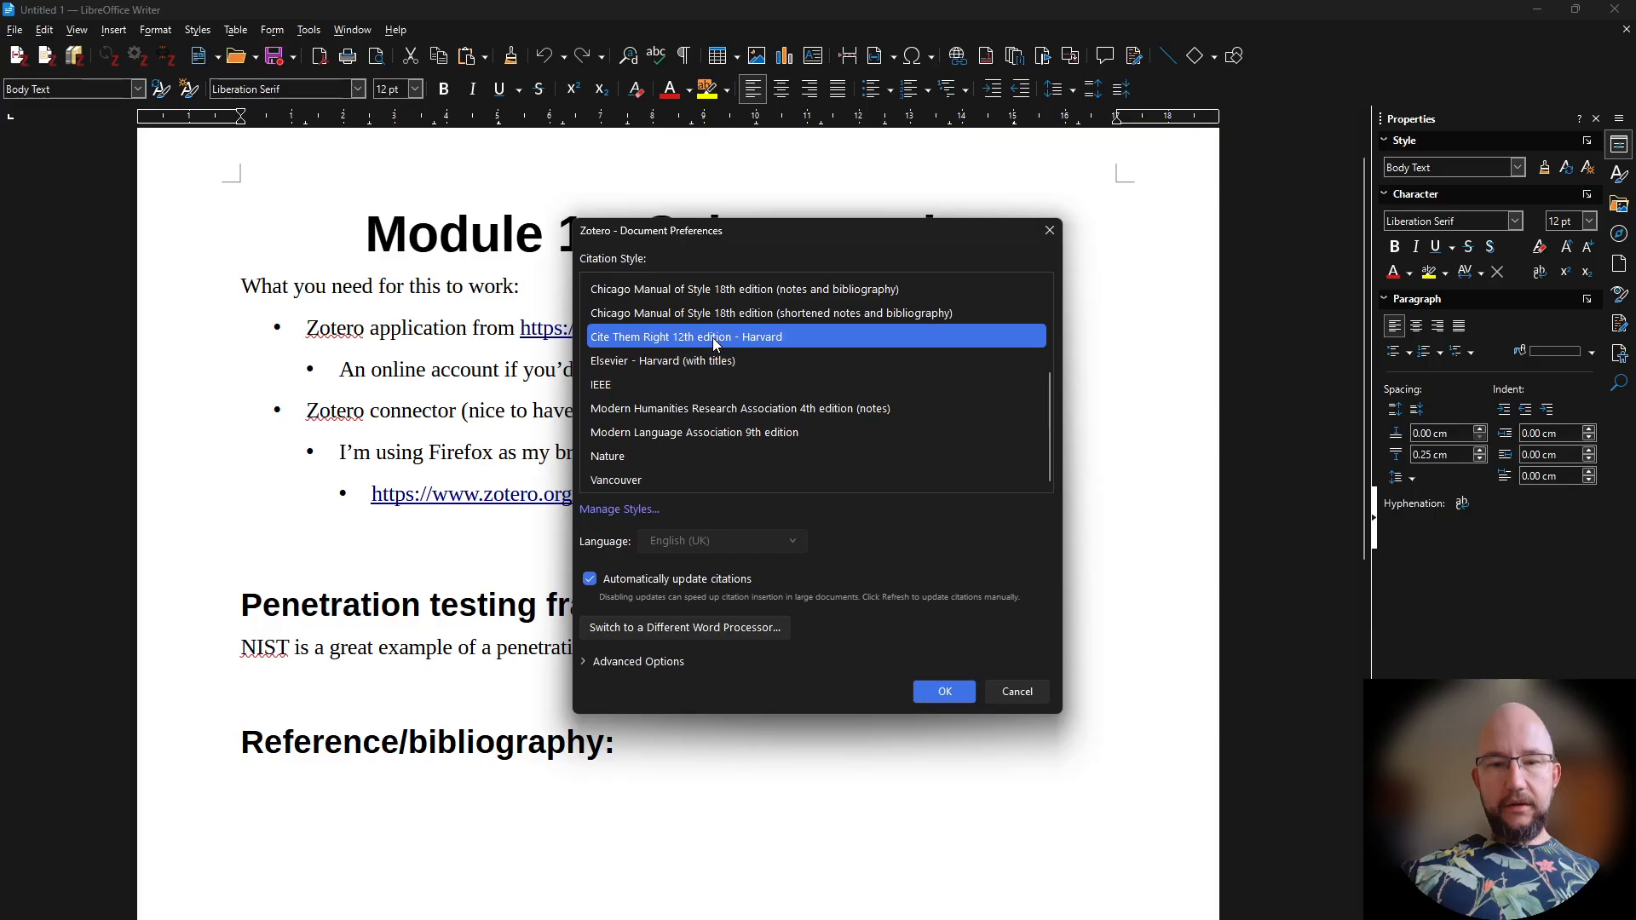
left_click(945, 689)
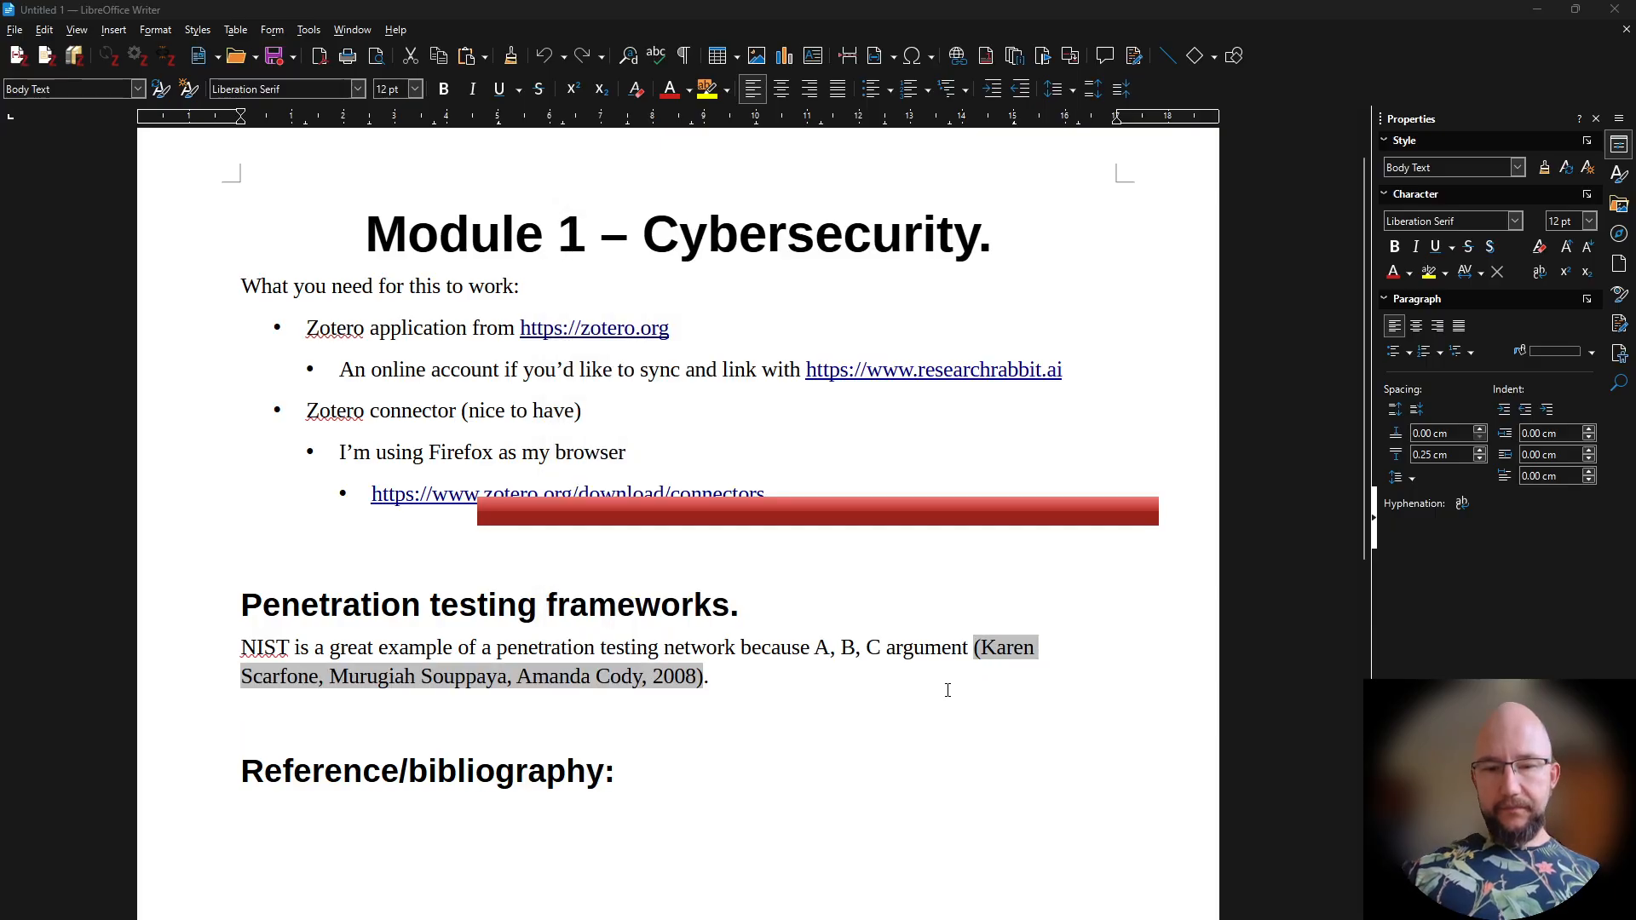
Insert the Zotero bibliography on the empty line under the "Reference/bibliography:" heading
left_click(542, 812)
scroll(541, 812, "down", 5)
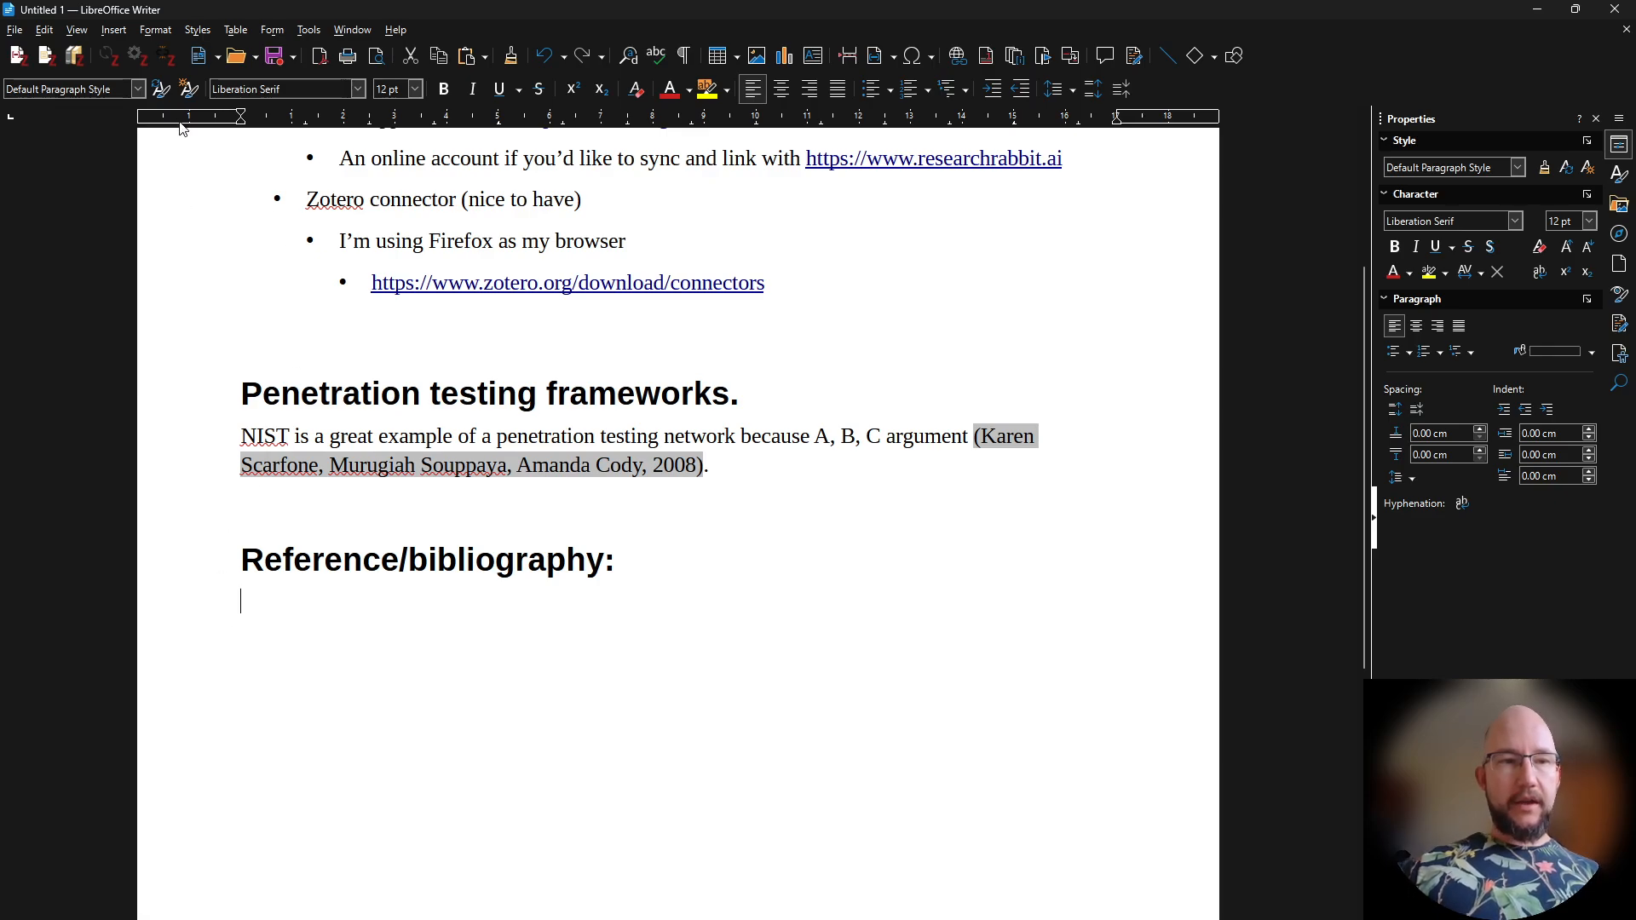
left_click(75, 57)
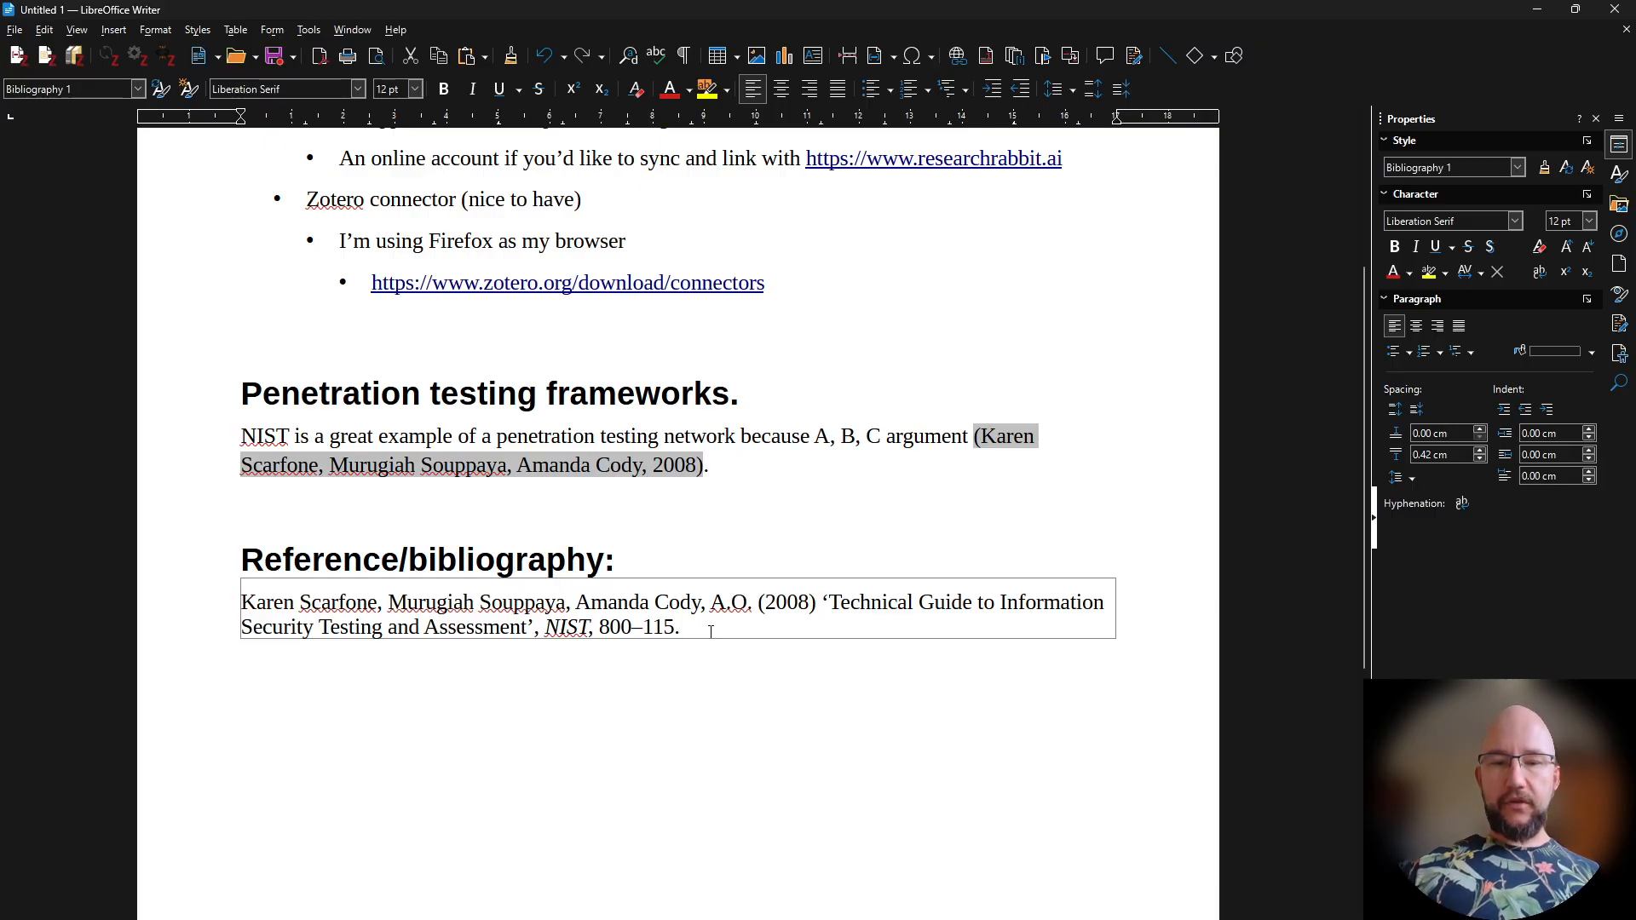
Write "adding another reference" on the empty line above the "Reference/bibliography:" heading
left_click(596, 515)
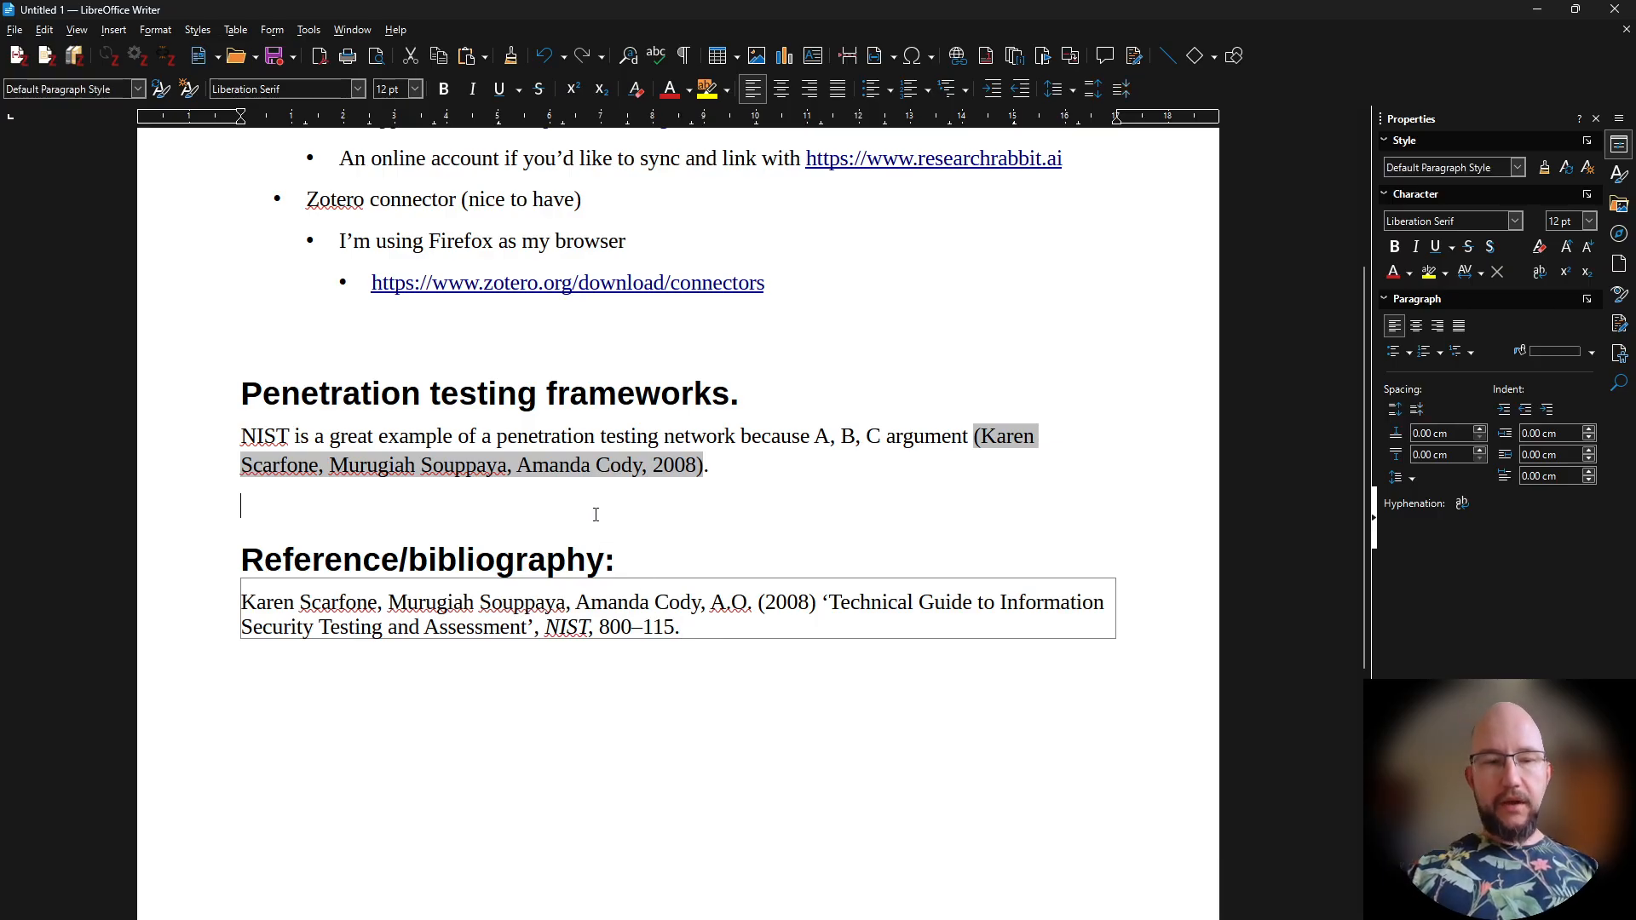
type("adding another ")
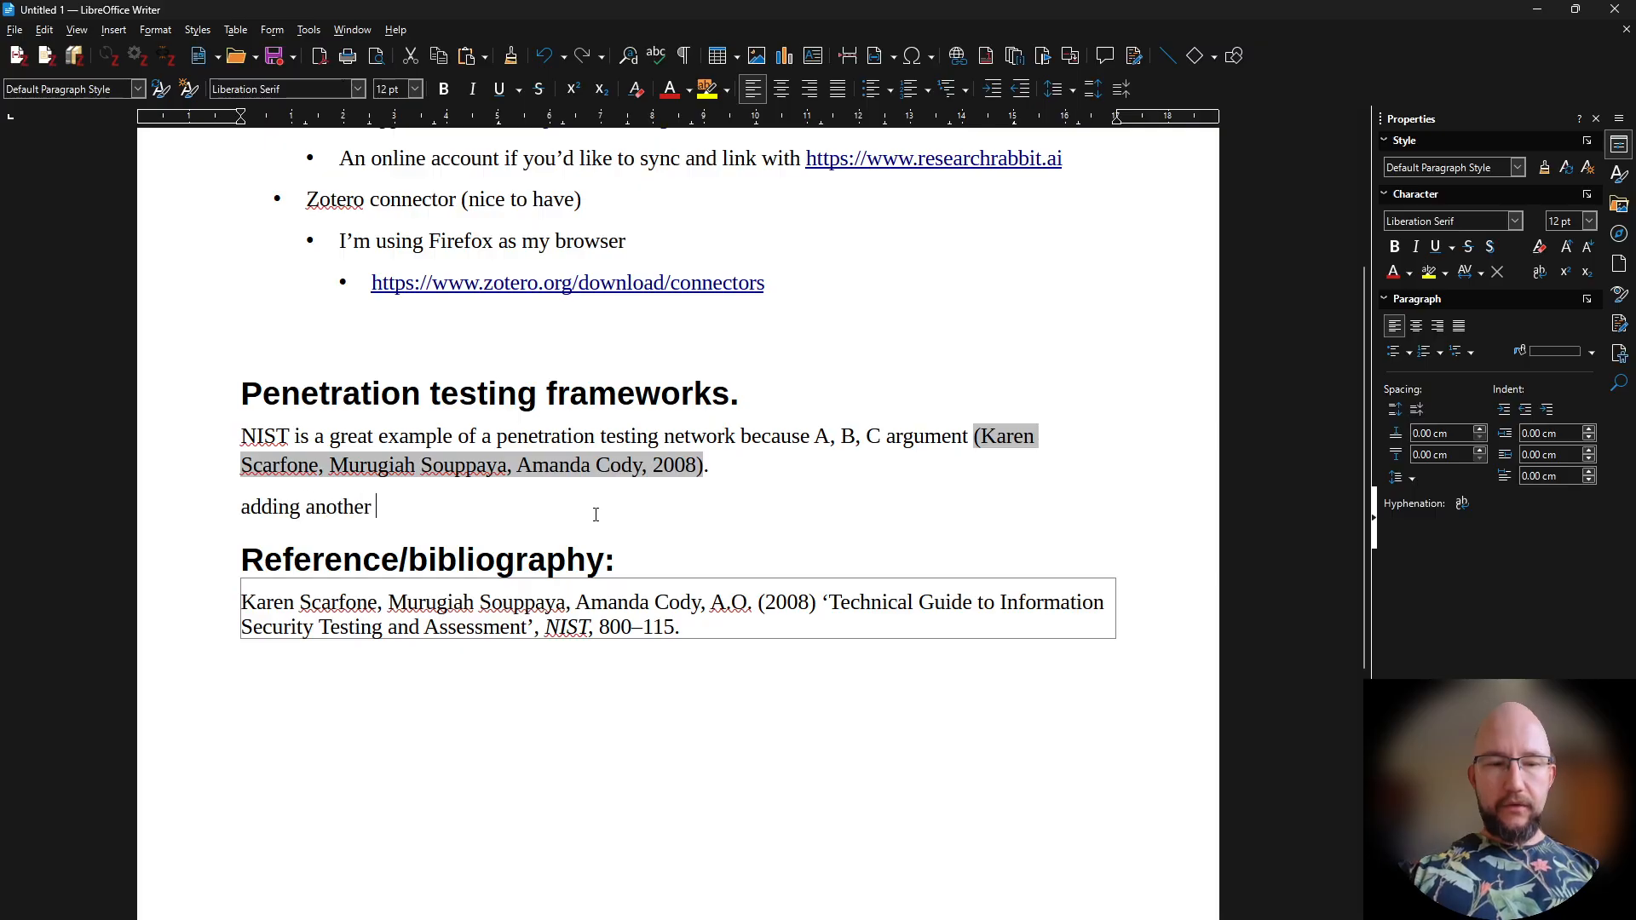
type("reference")
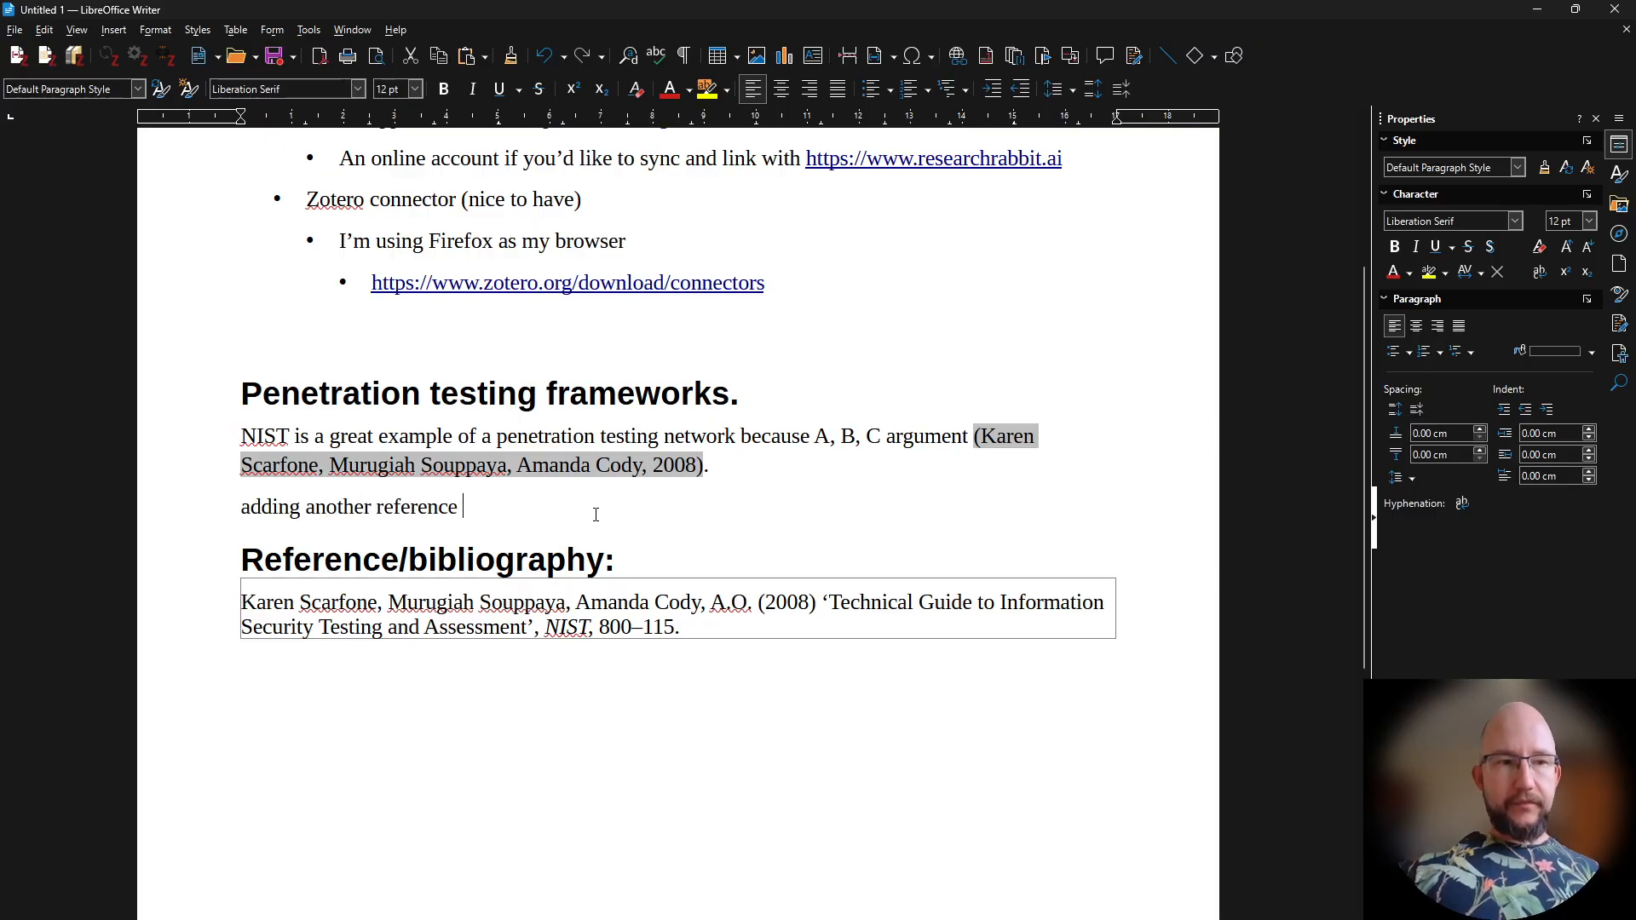
Search Zotero for "nist" and cite "The NIST Definition of Cloud Computing Recommendations" (NIST, 2011) after "adding another reference"
left_click(18, 55)
type("n")
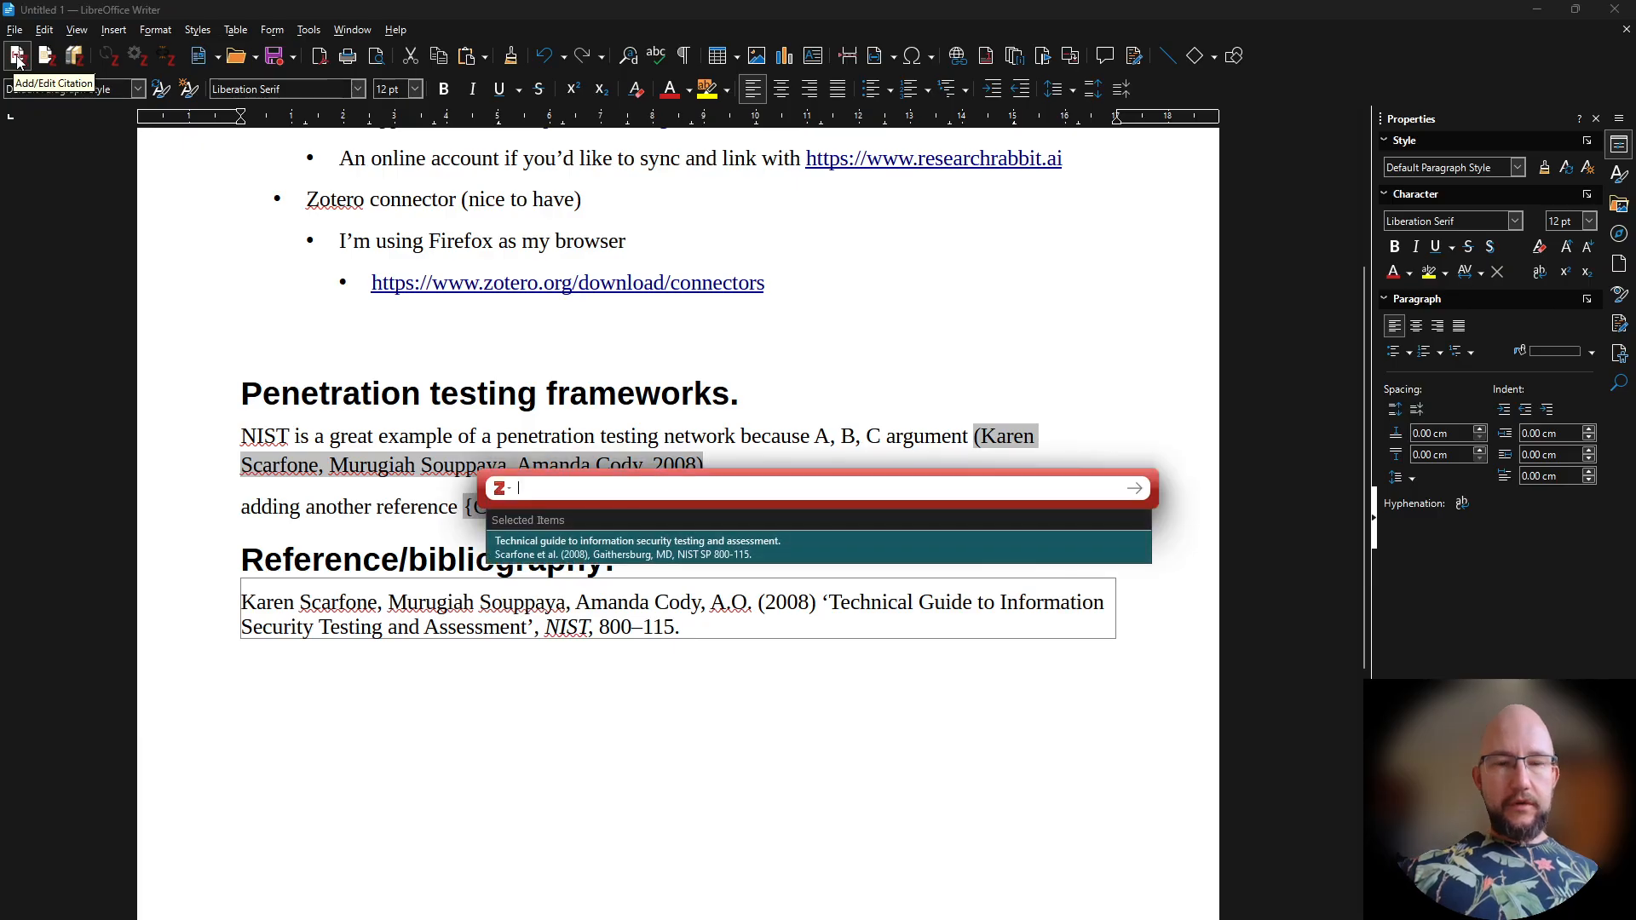
type("ist")
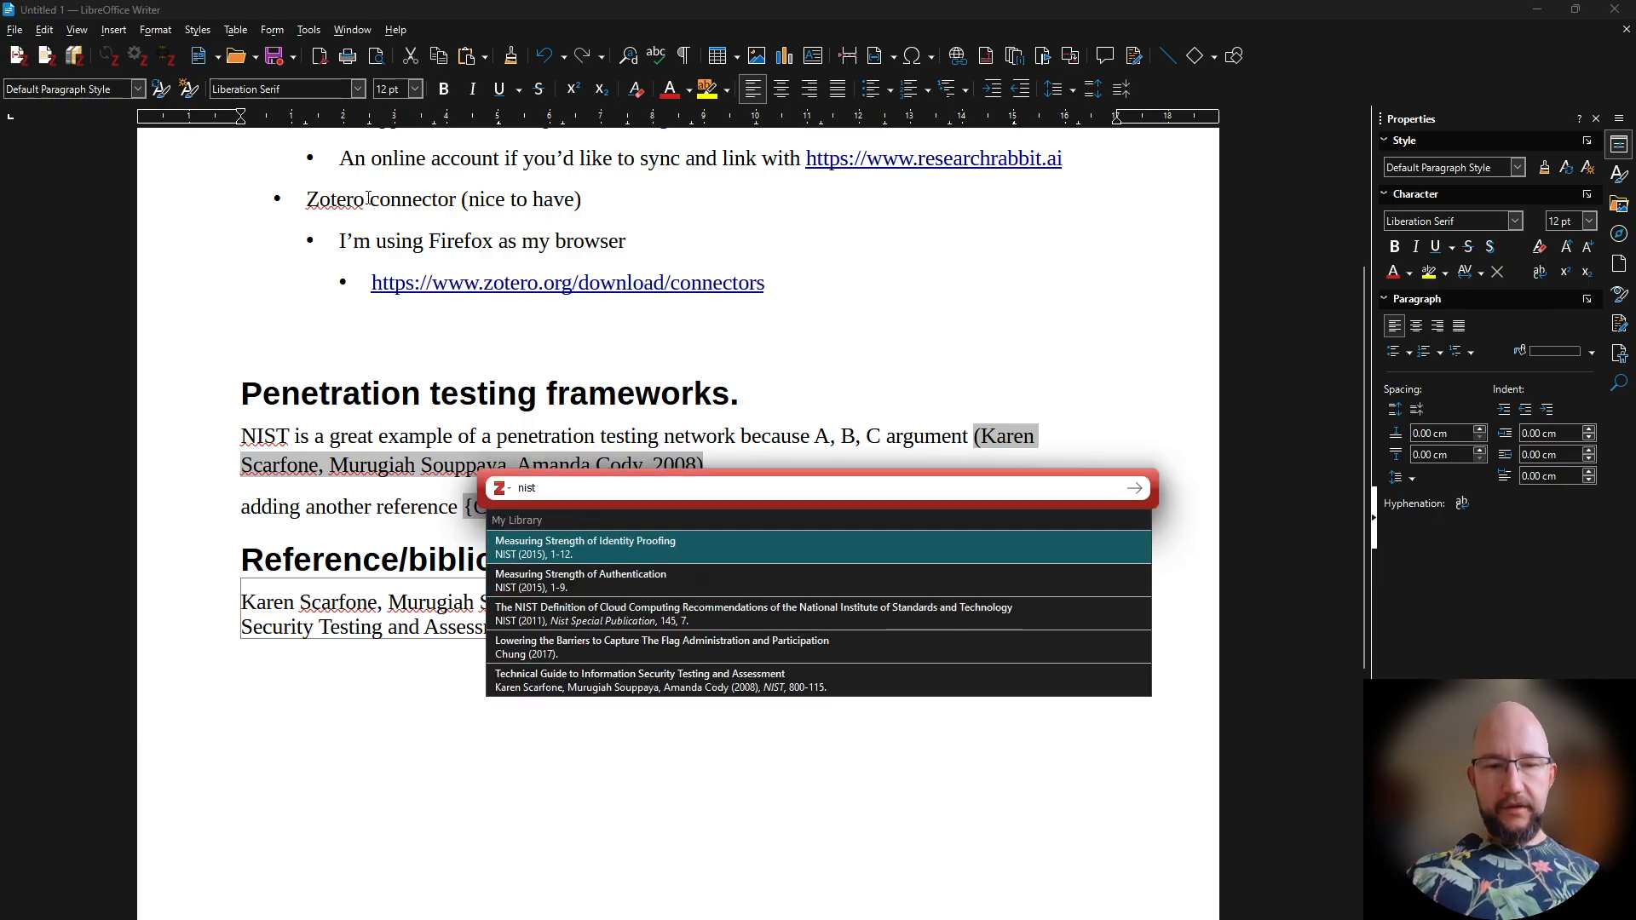
left_click(571, 613)
key("Return")
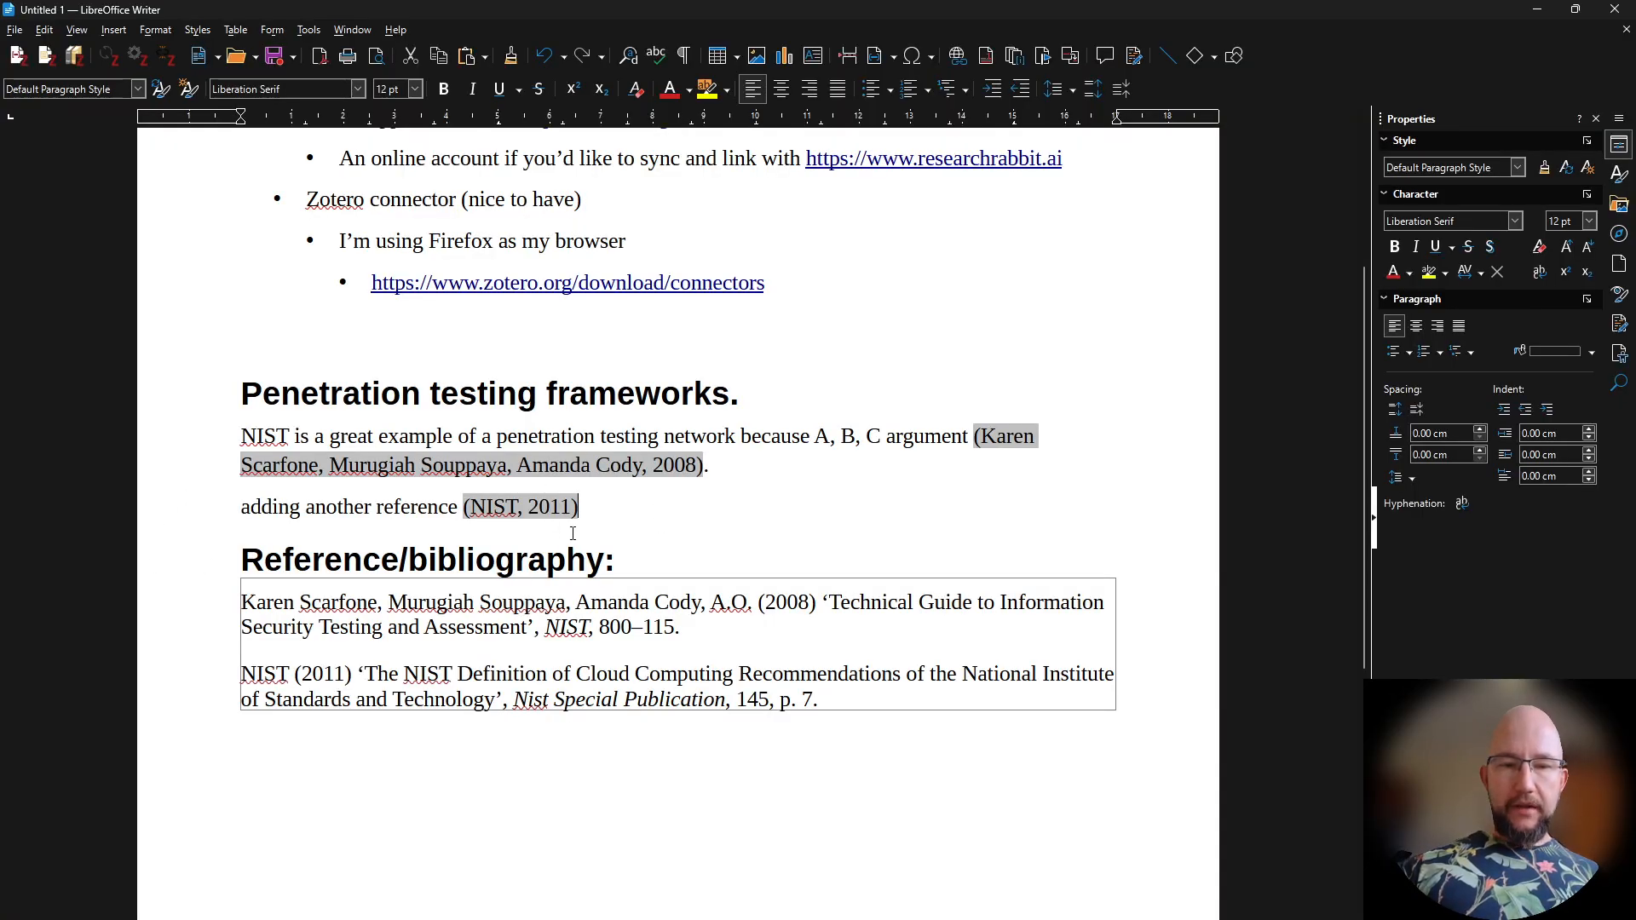
Write "how about a website article?" two paragraphs below the "adding another reference" line, above the "Reference/bibliography:" heading
key("Return")
key("Return")
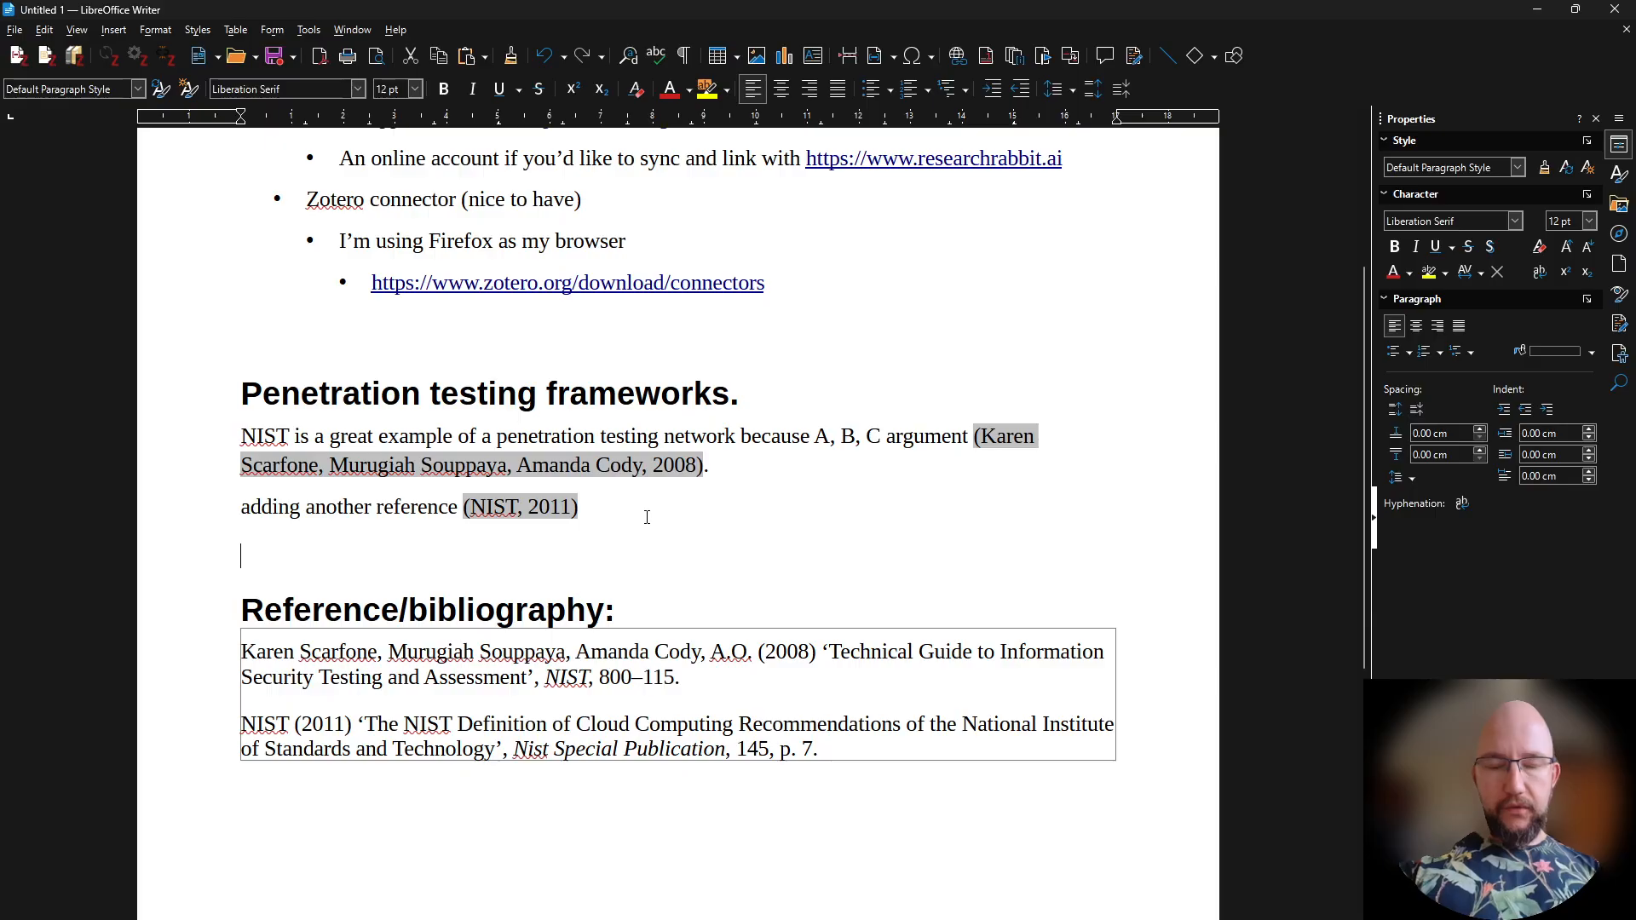
type("h")
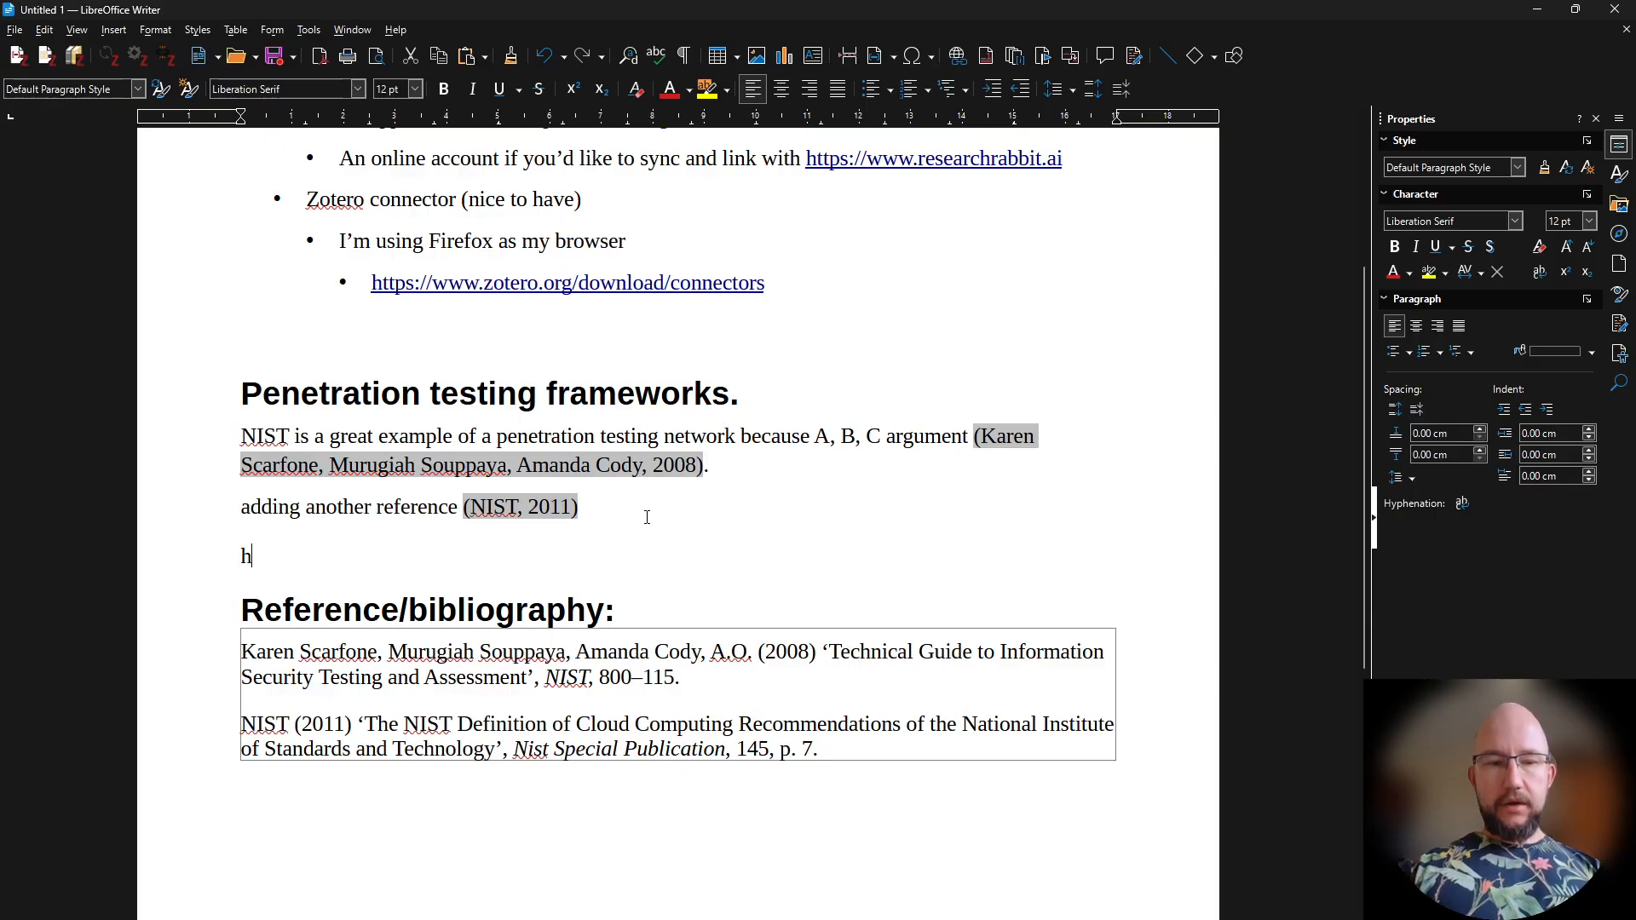
type("ow about a w")
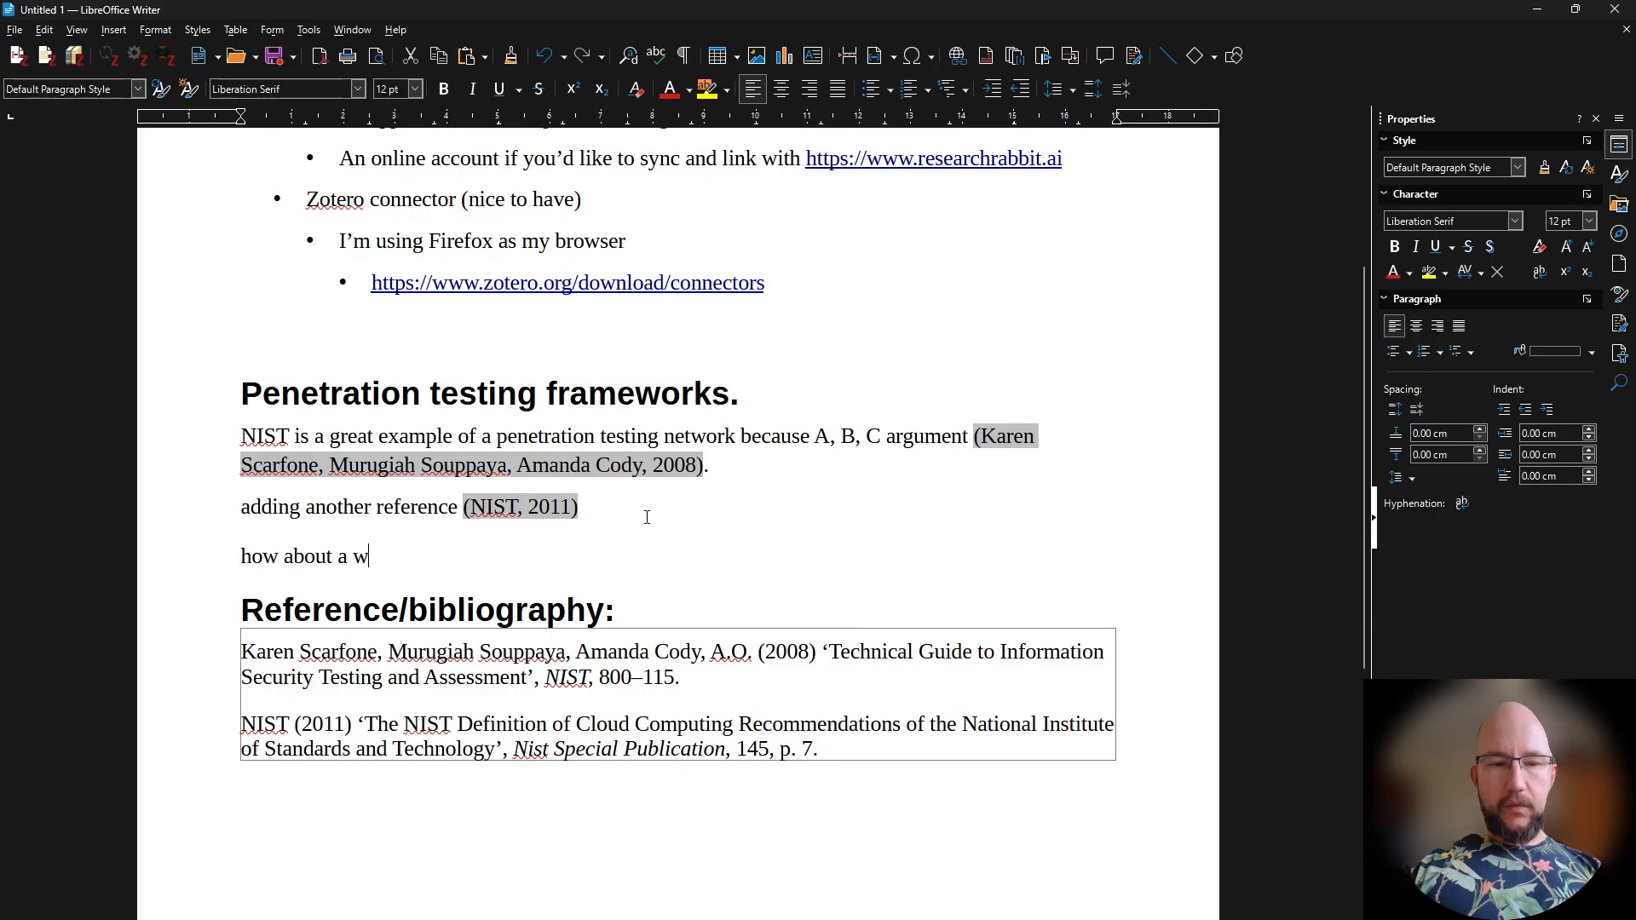
type("ebsite rrticle?")
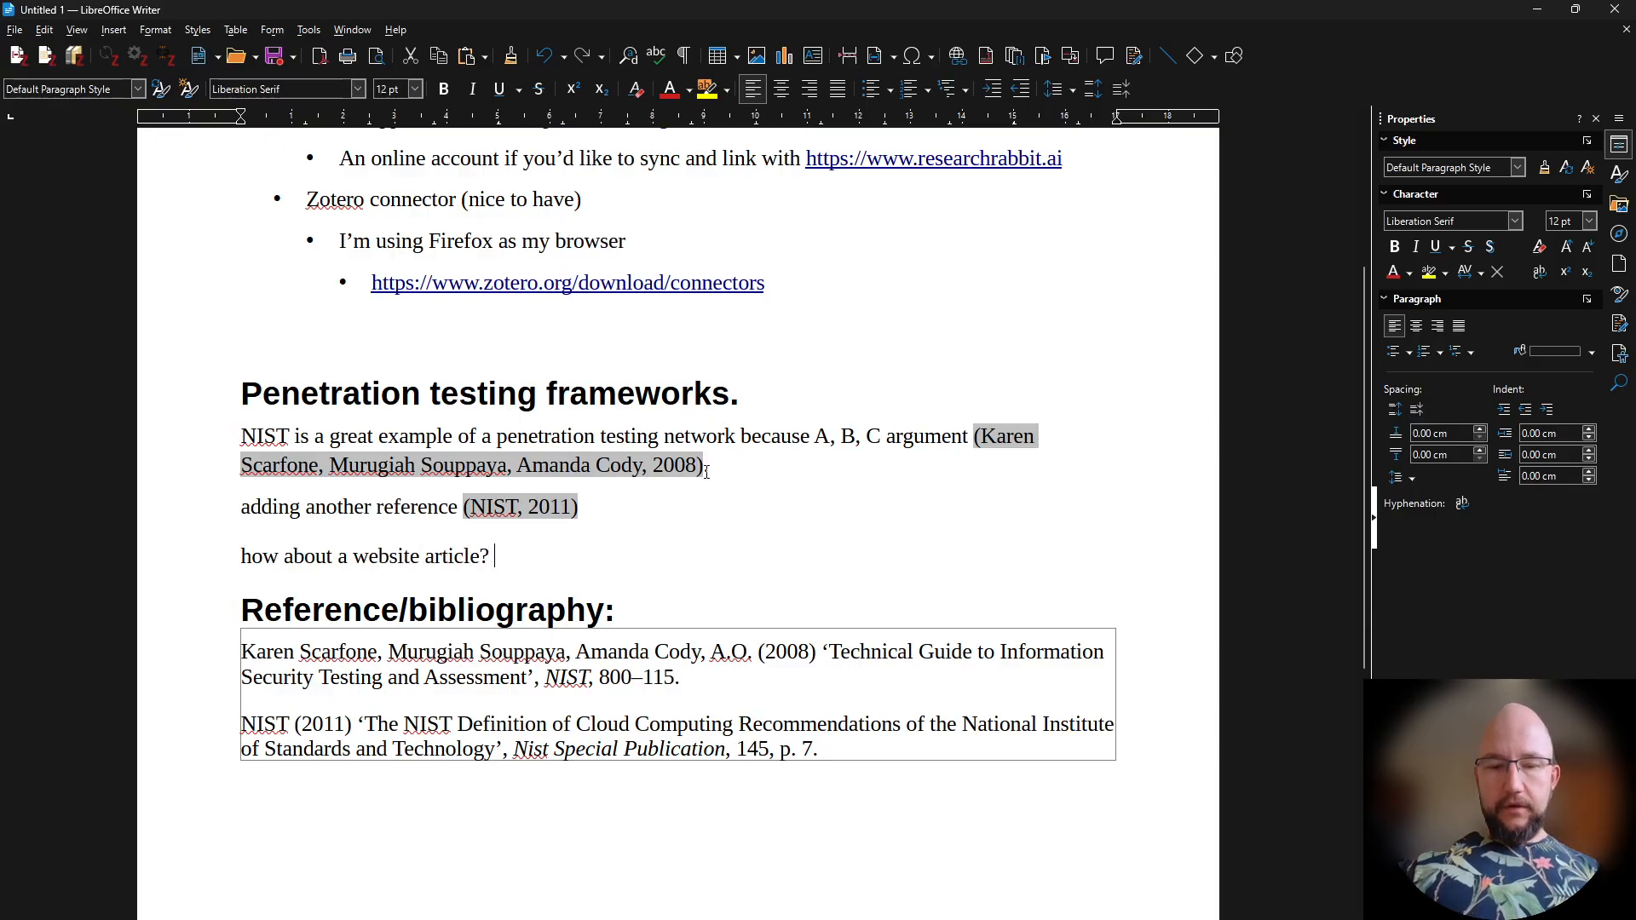
Switch to Zotero and select "CCC | Chaos Computer Club breaks Apple TouchID" in the Websites collection
key("alt+Tab")
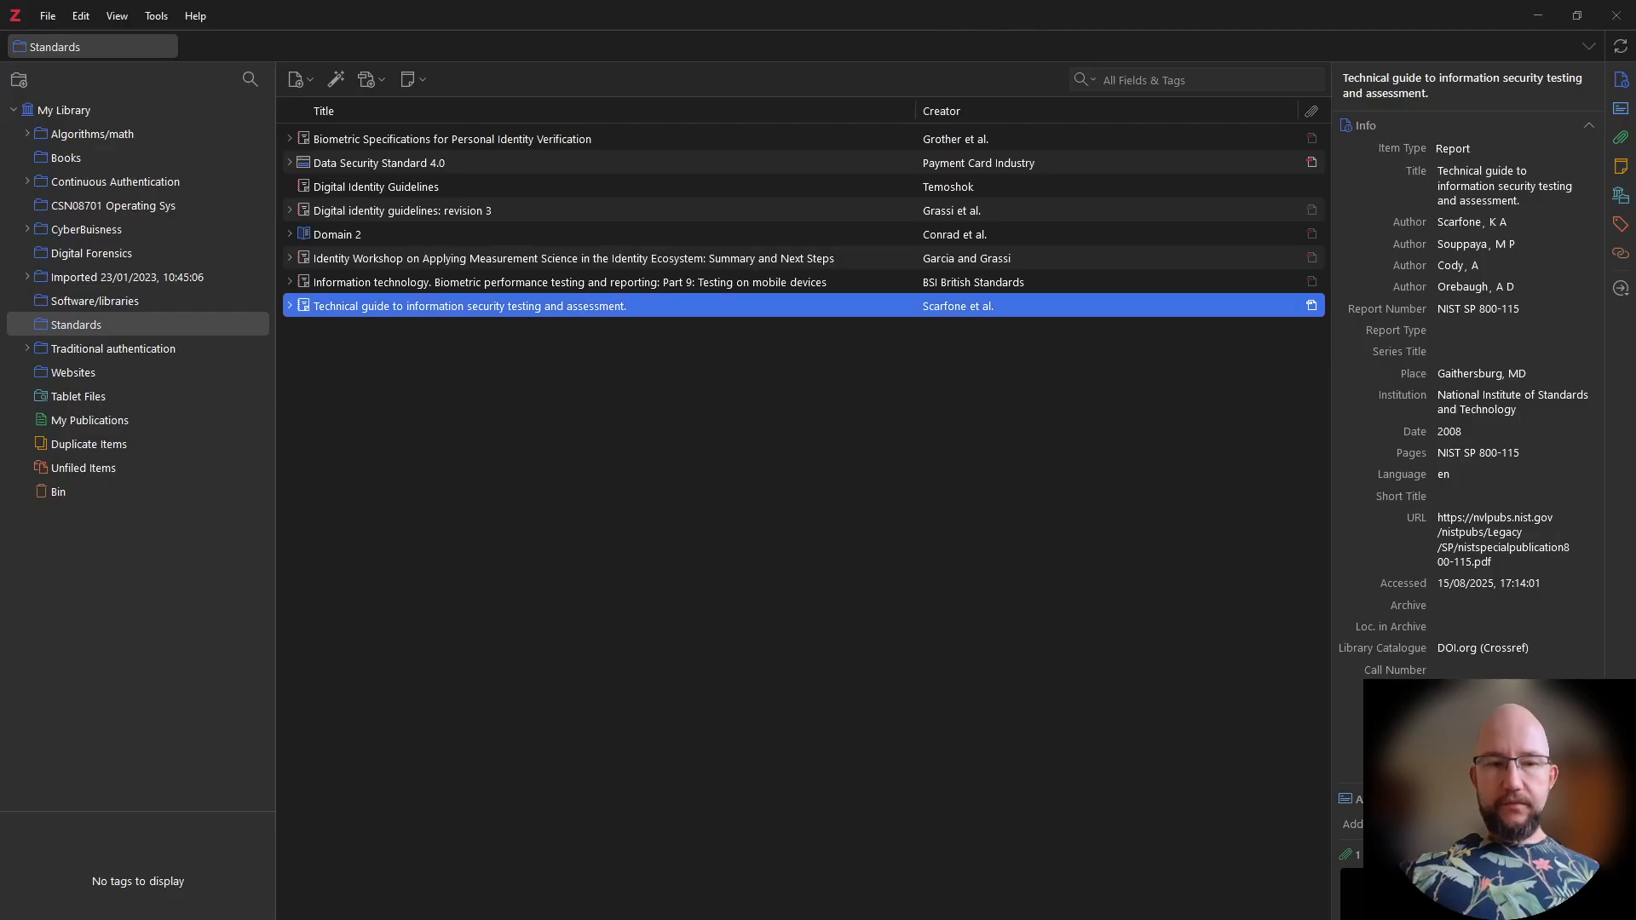
left_click(66, 380)
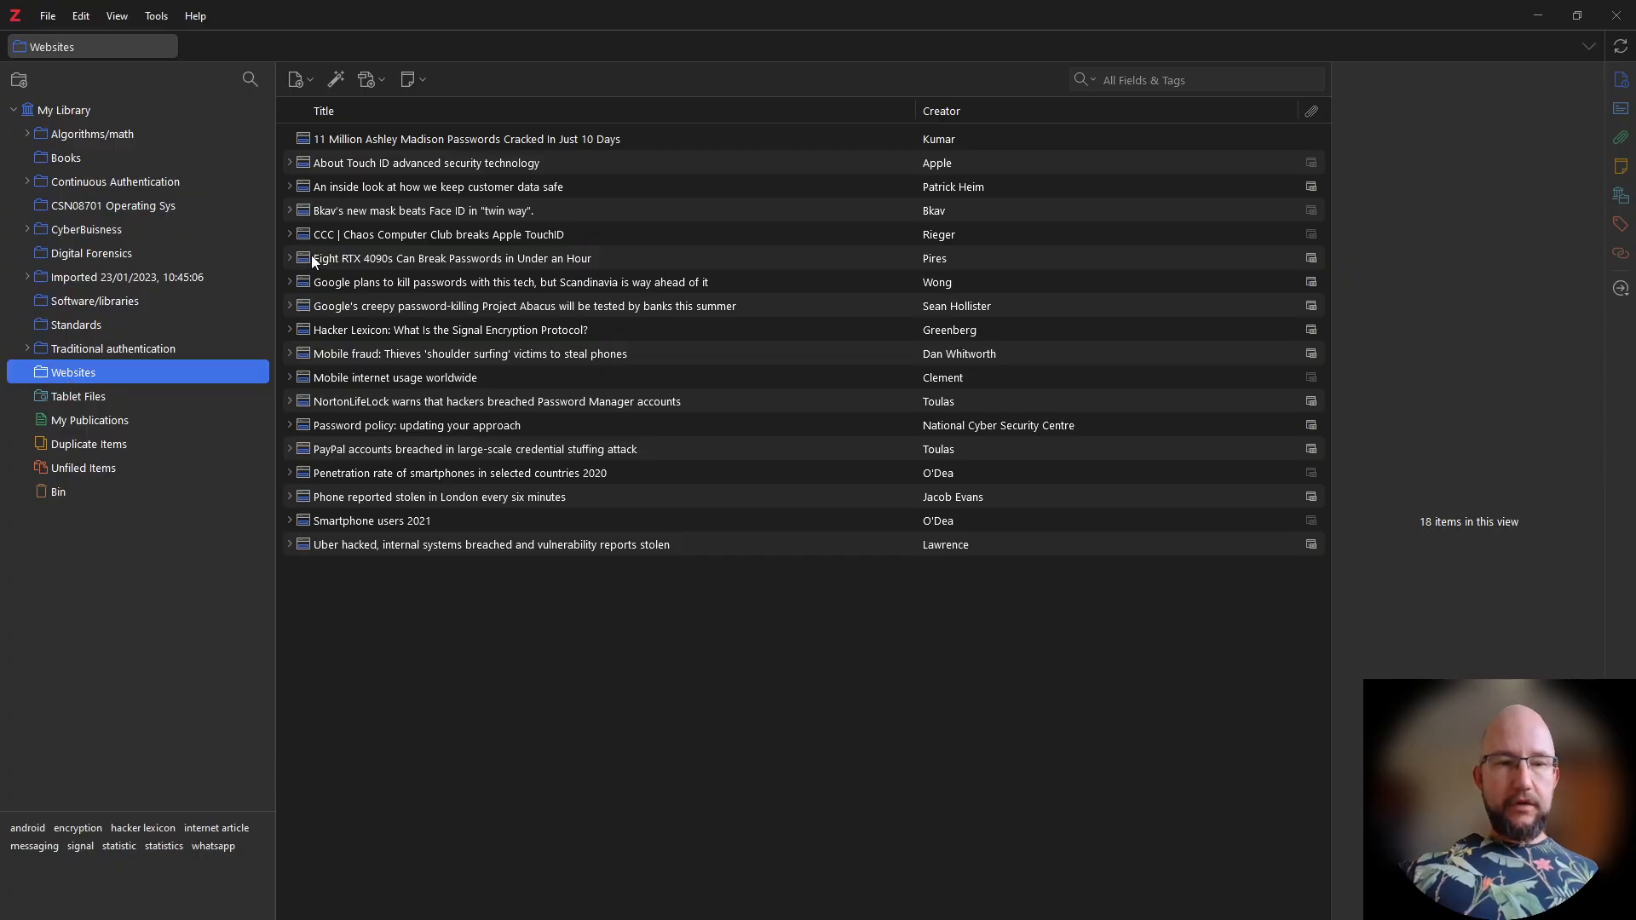
left_click(414, 241)
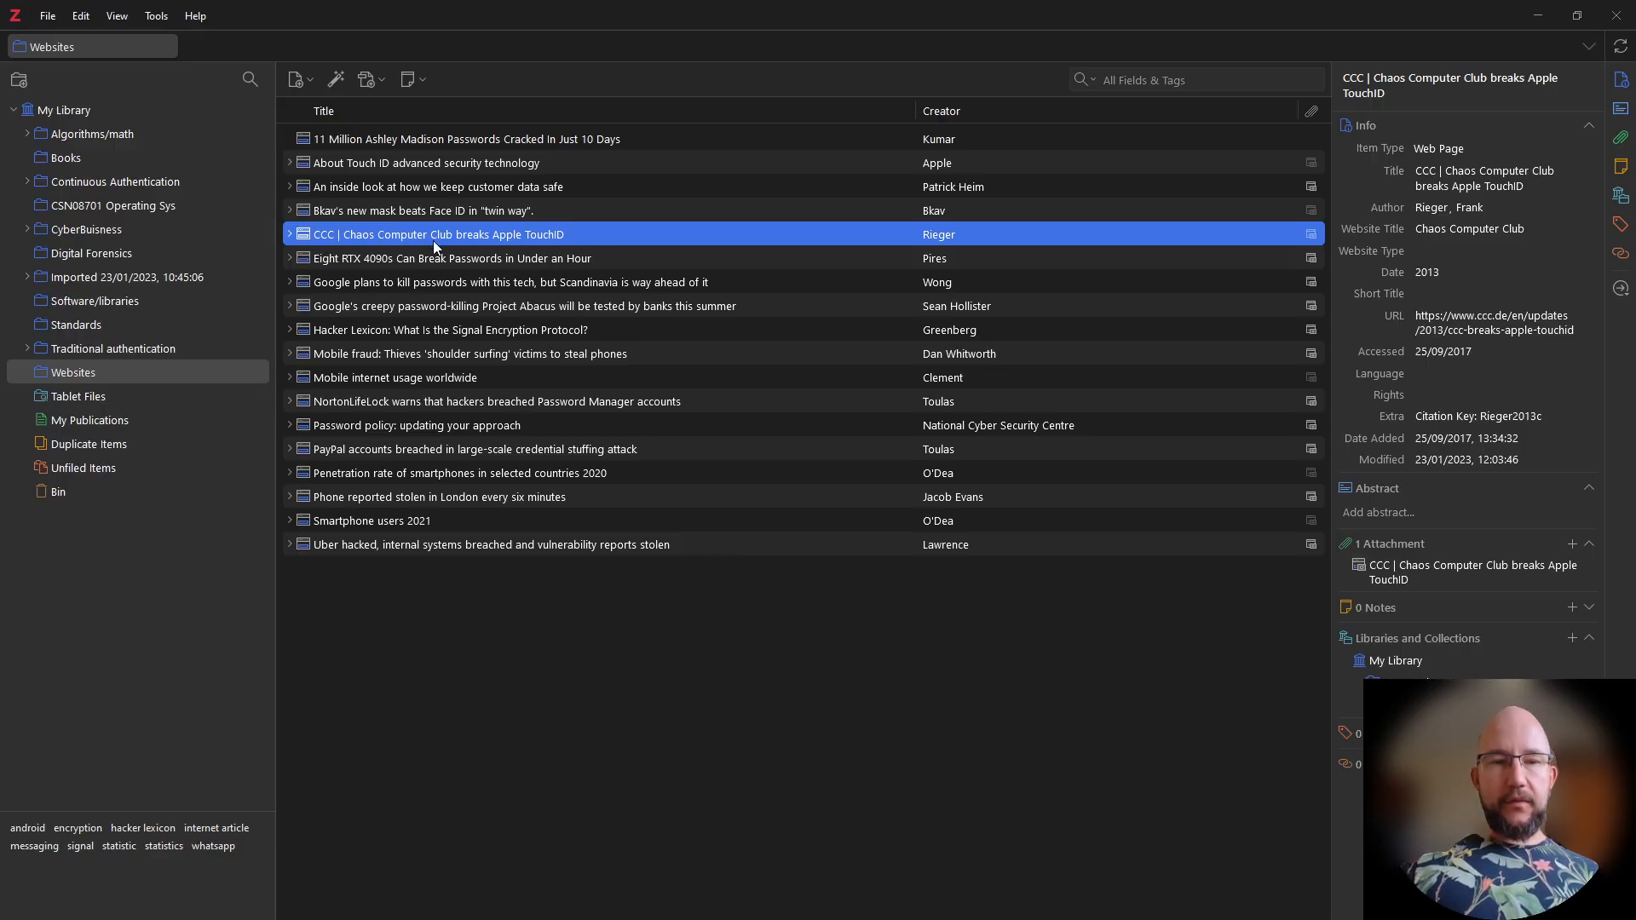
Back in LibreOffice Writer, replace "how about a website article?" with "TouchID is vulnerable to replay-attachs such as shown by hackers from the CCC ."
key("alt+Tab")
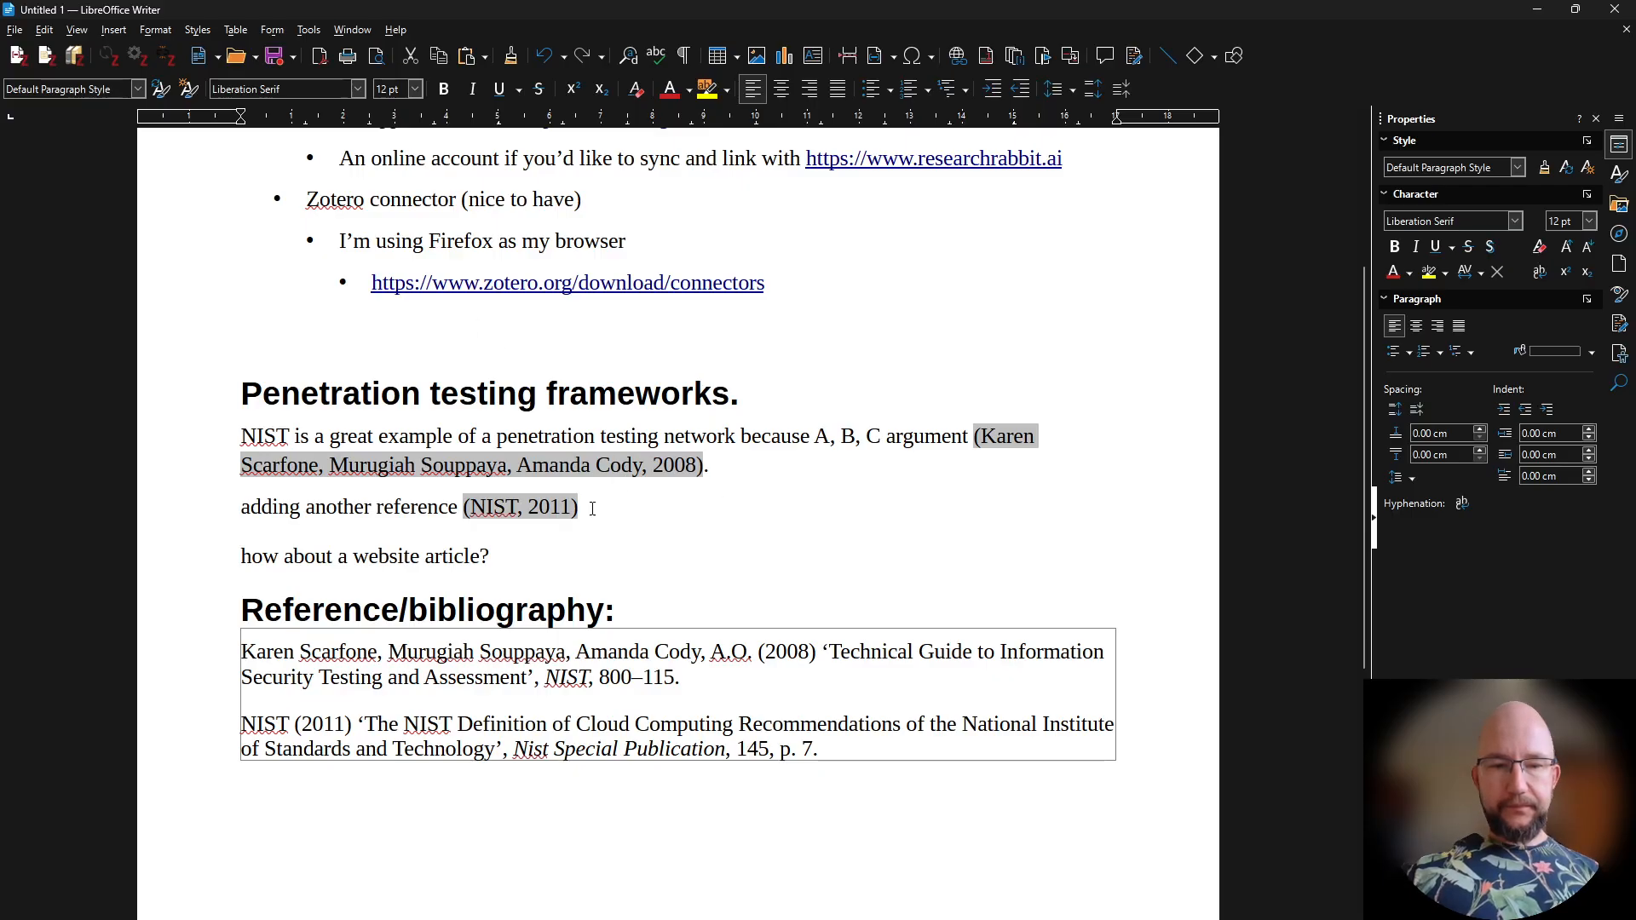
key("shift+Home")
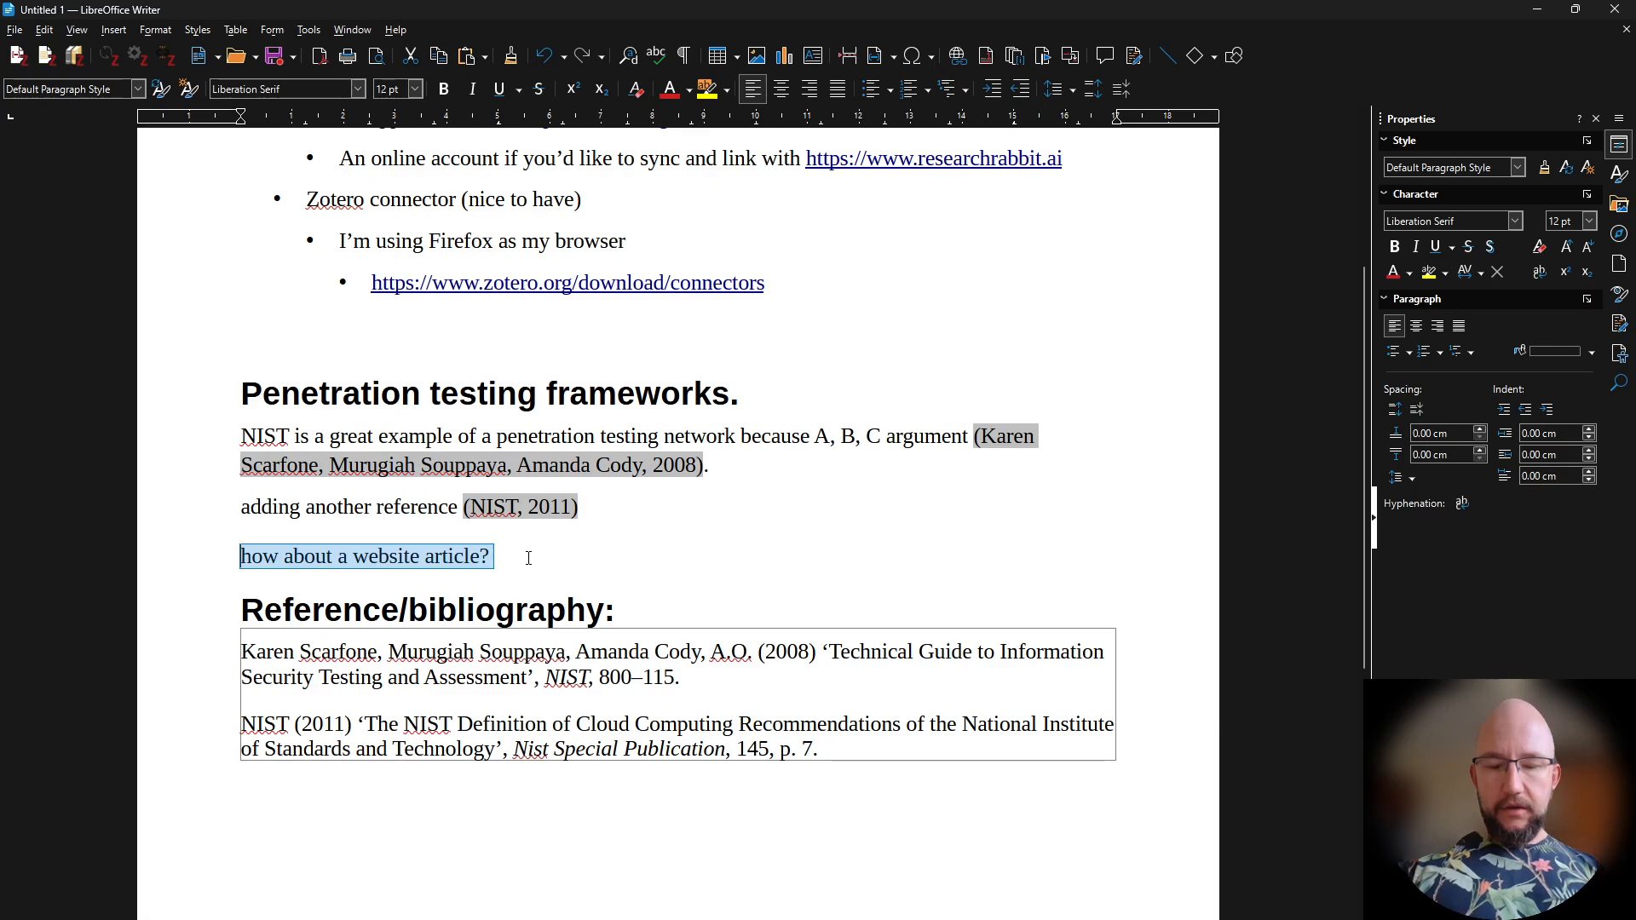
type("Touch")
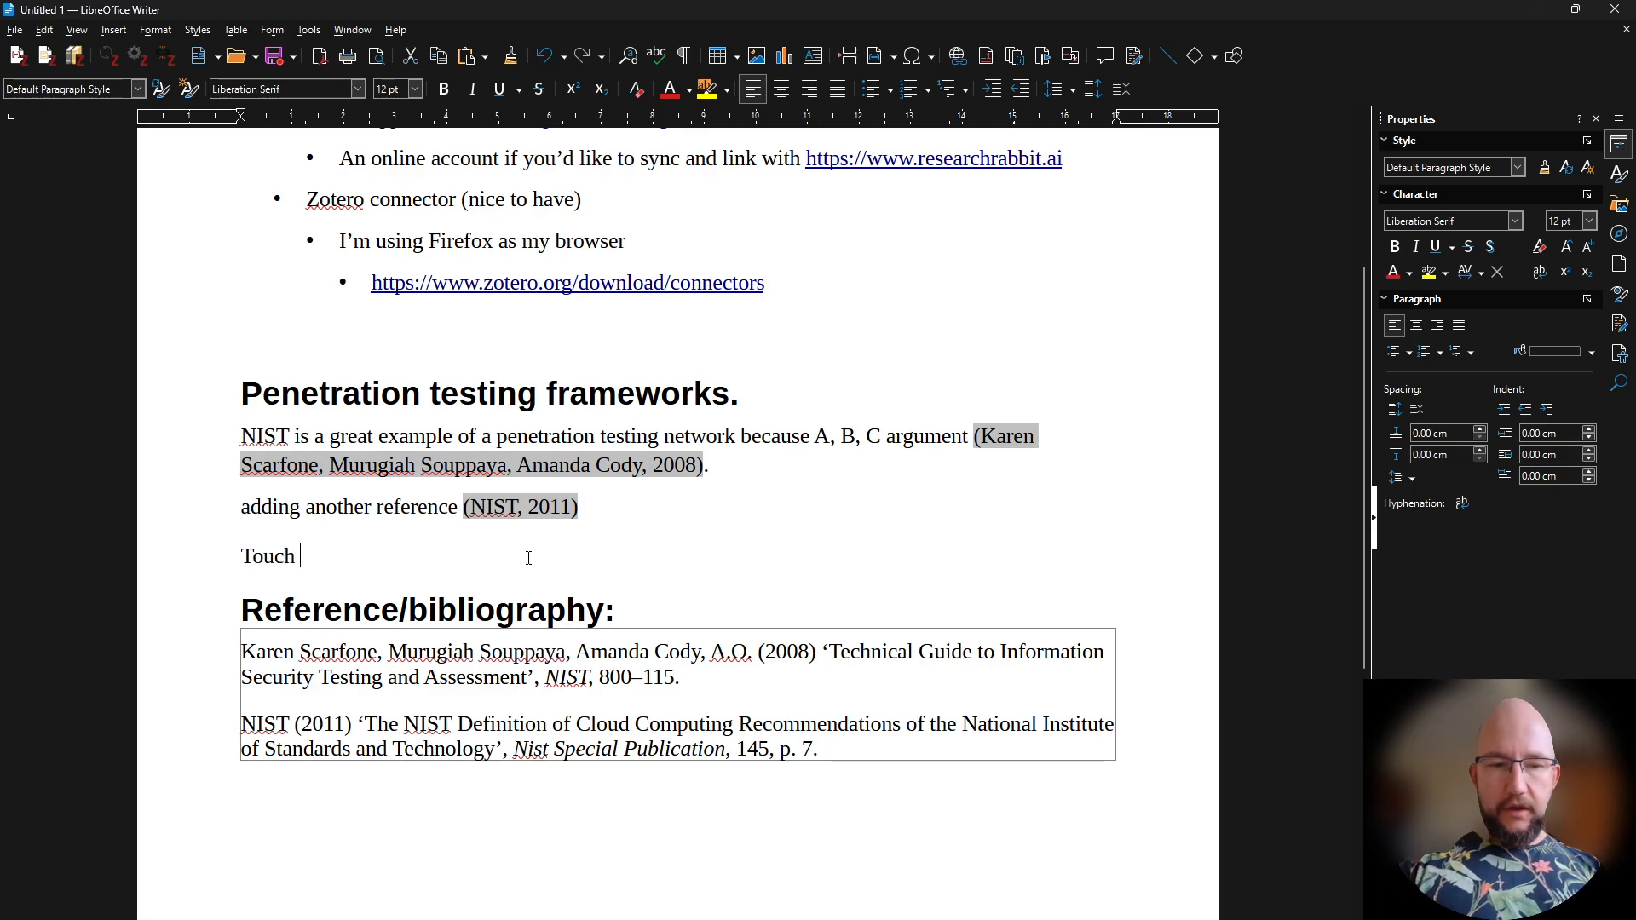
type("ID is ")
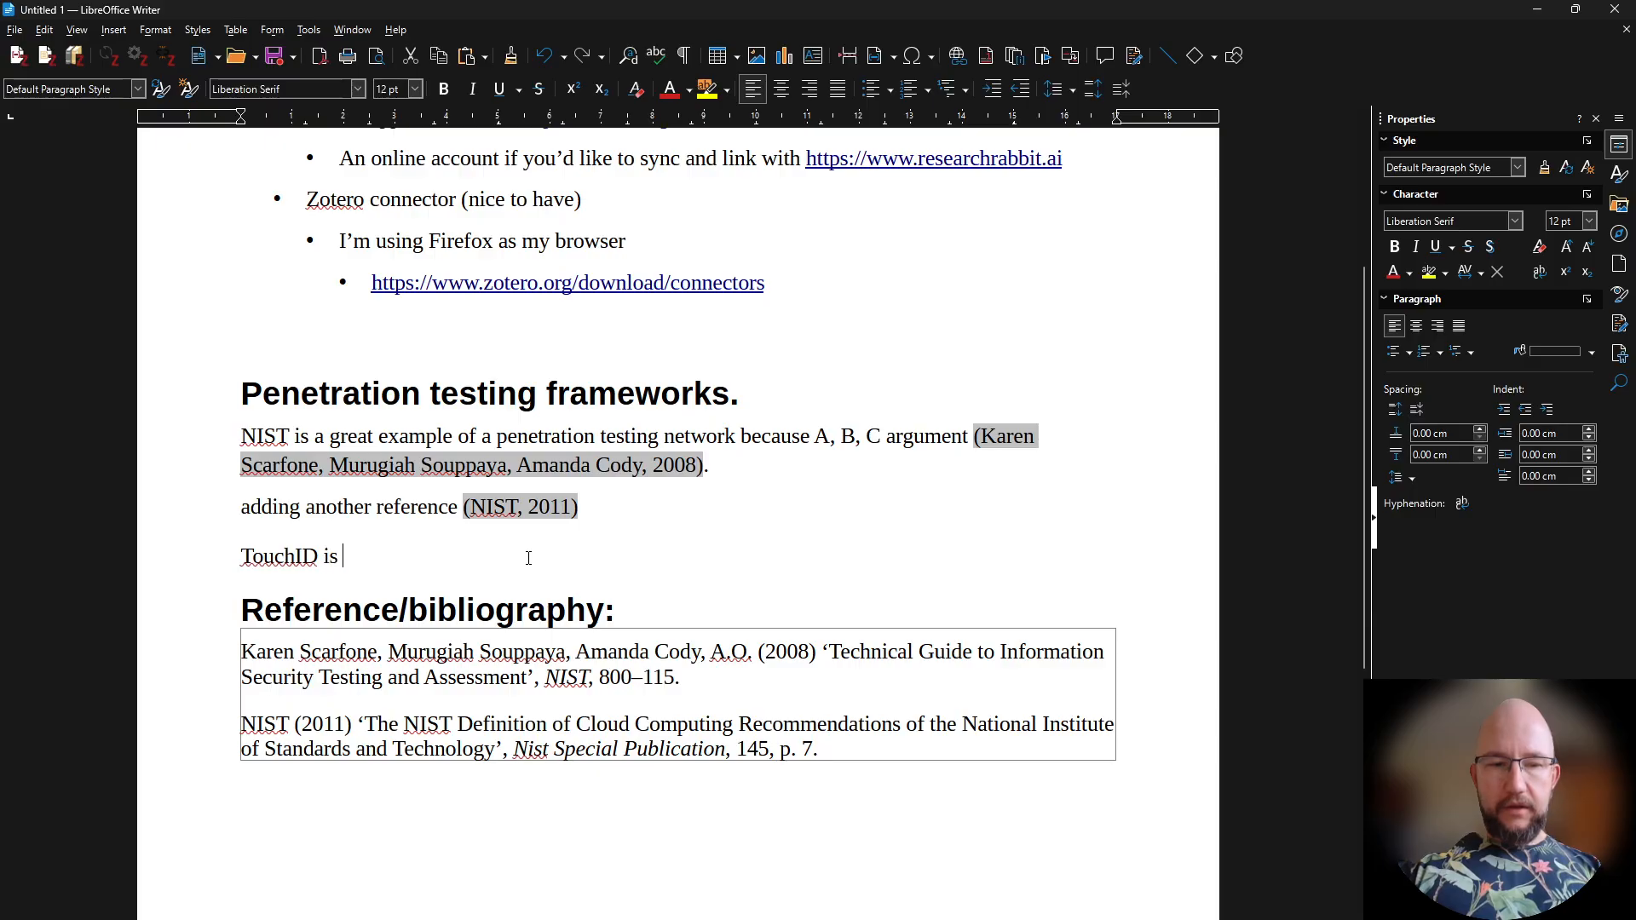
type("vulnerable to ")
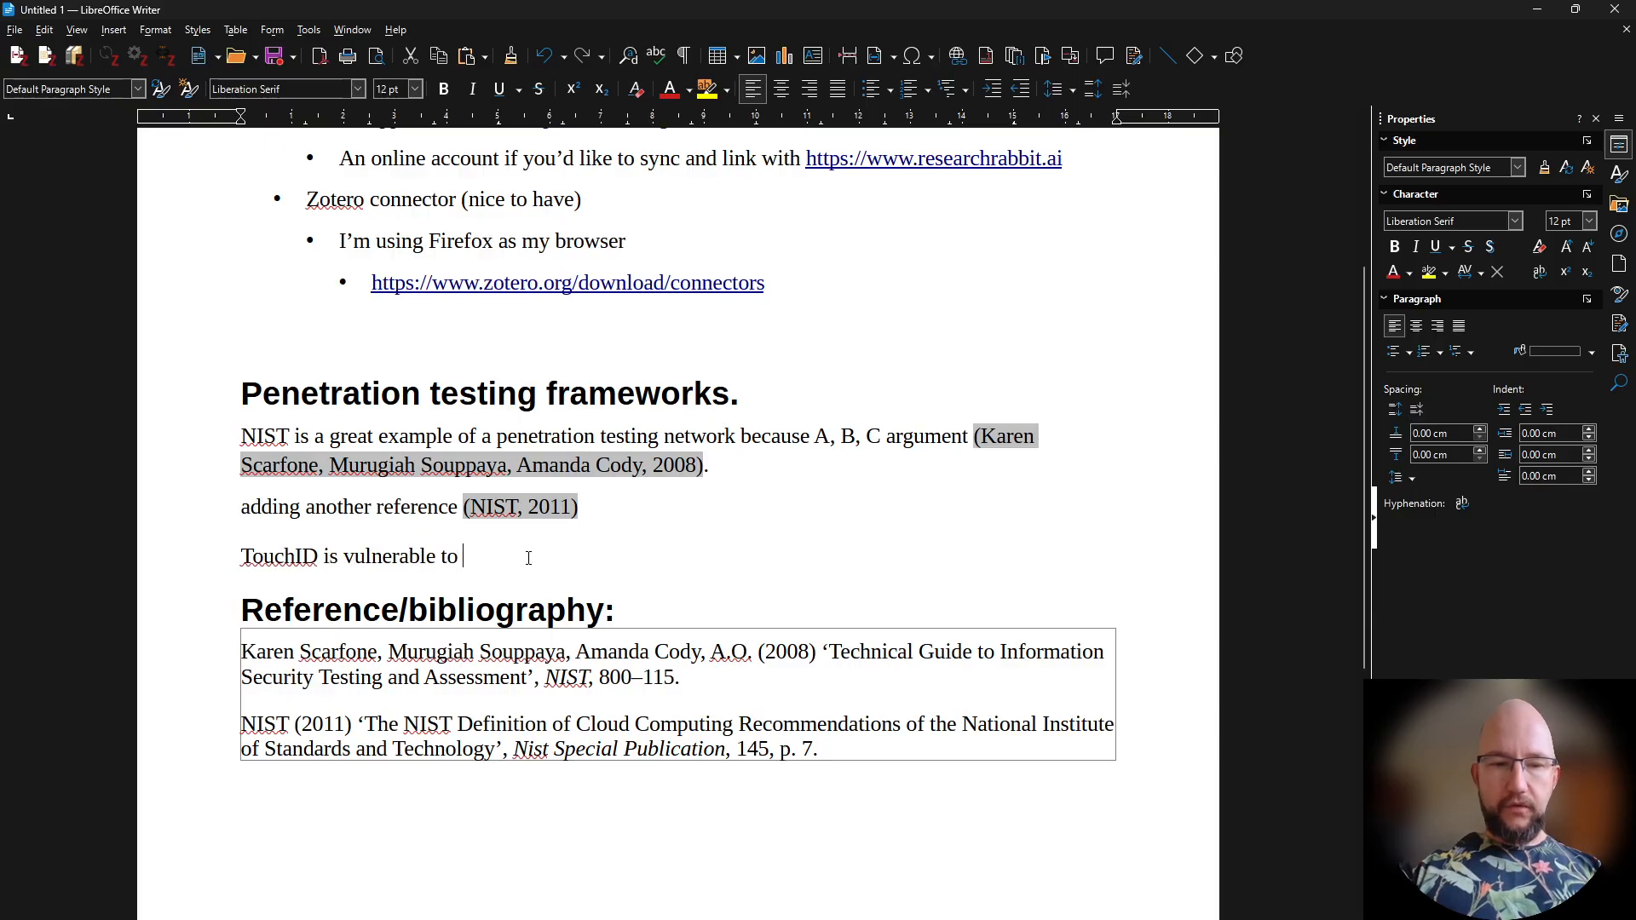
type("replay-attach")
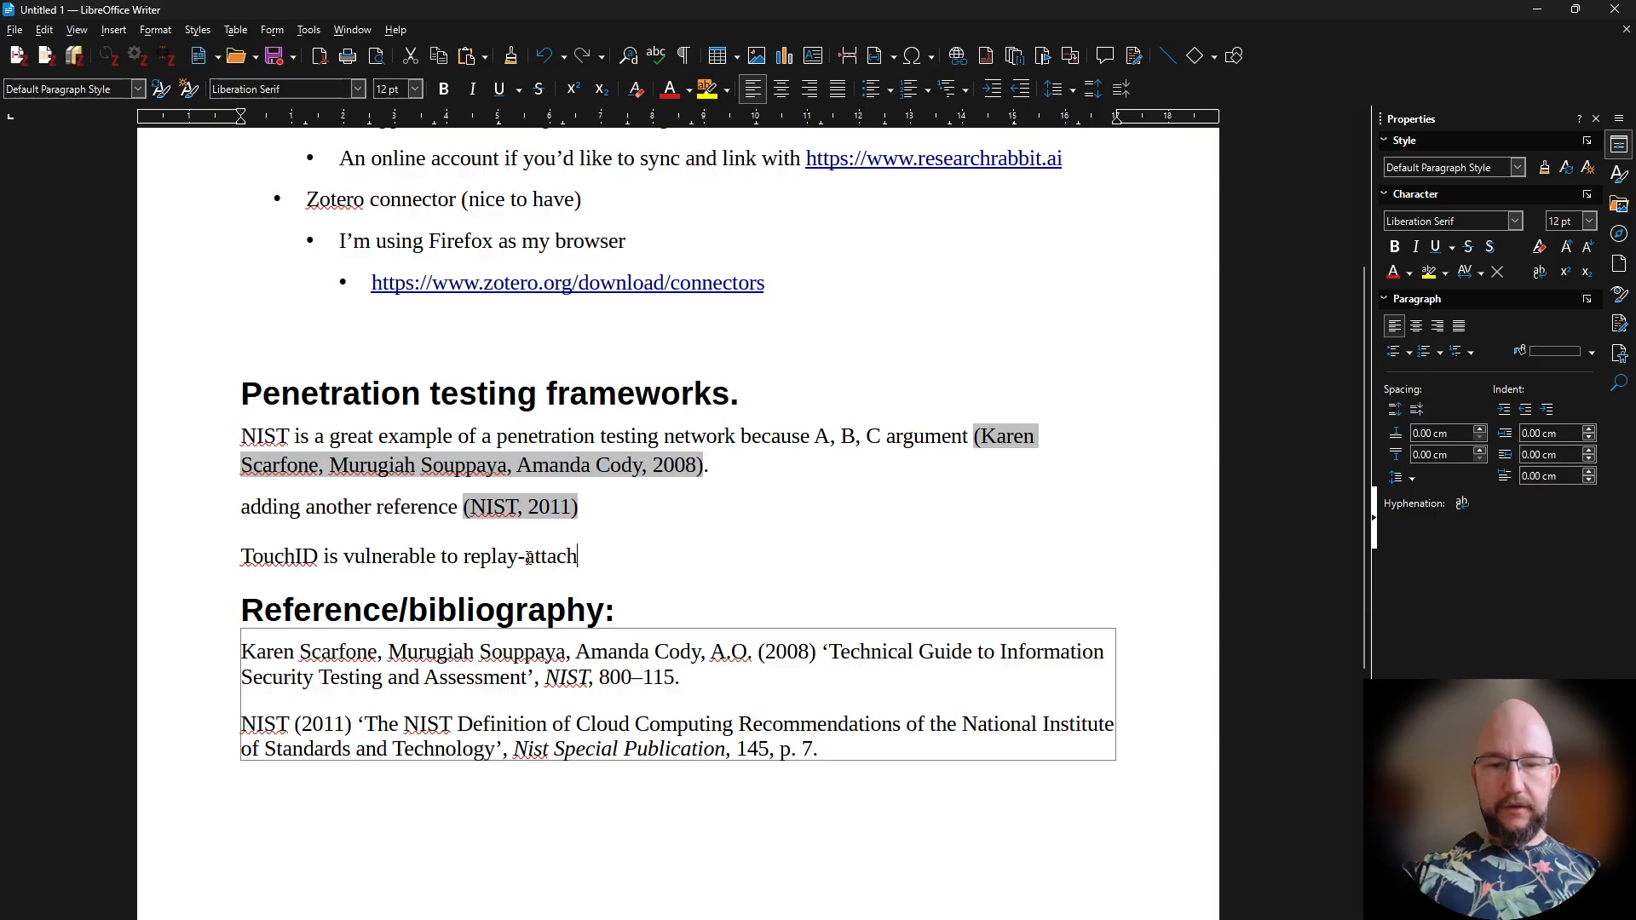
type("s such as show")
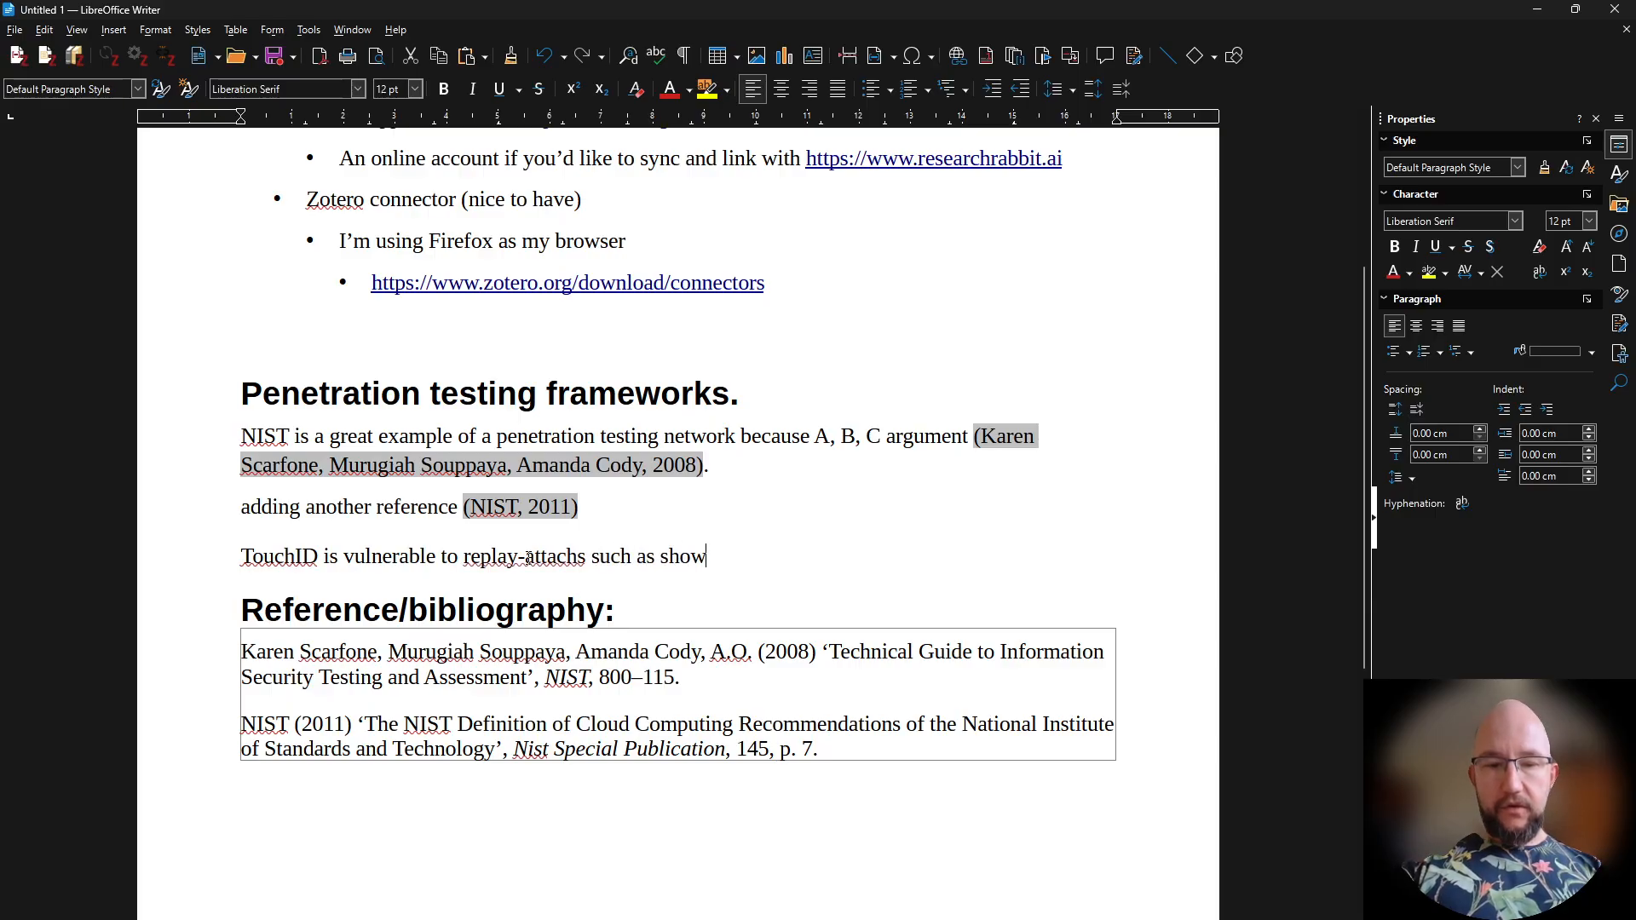
type("n by ha")
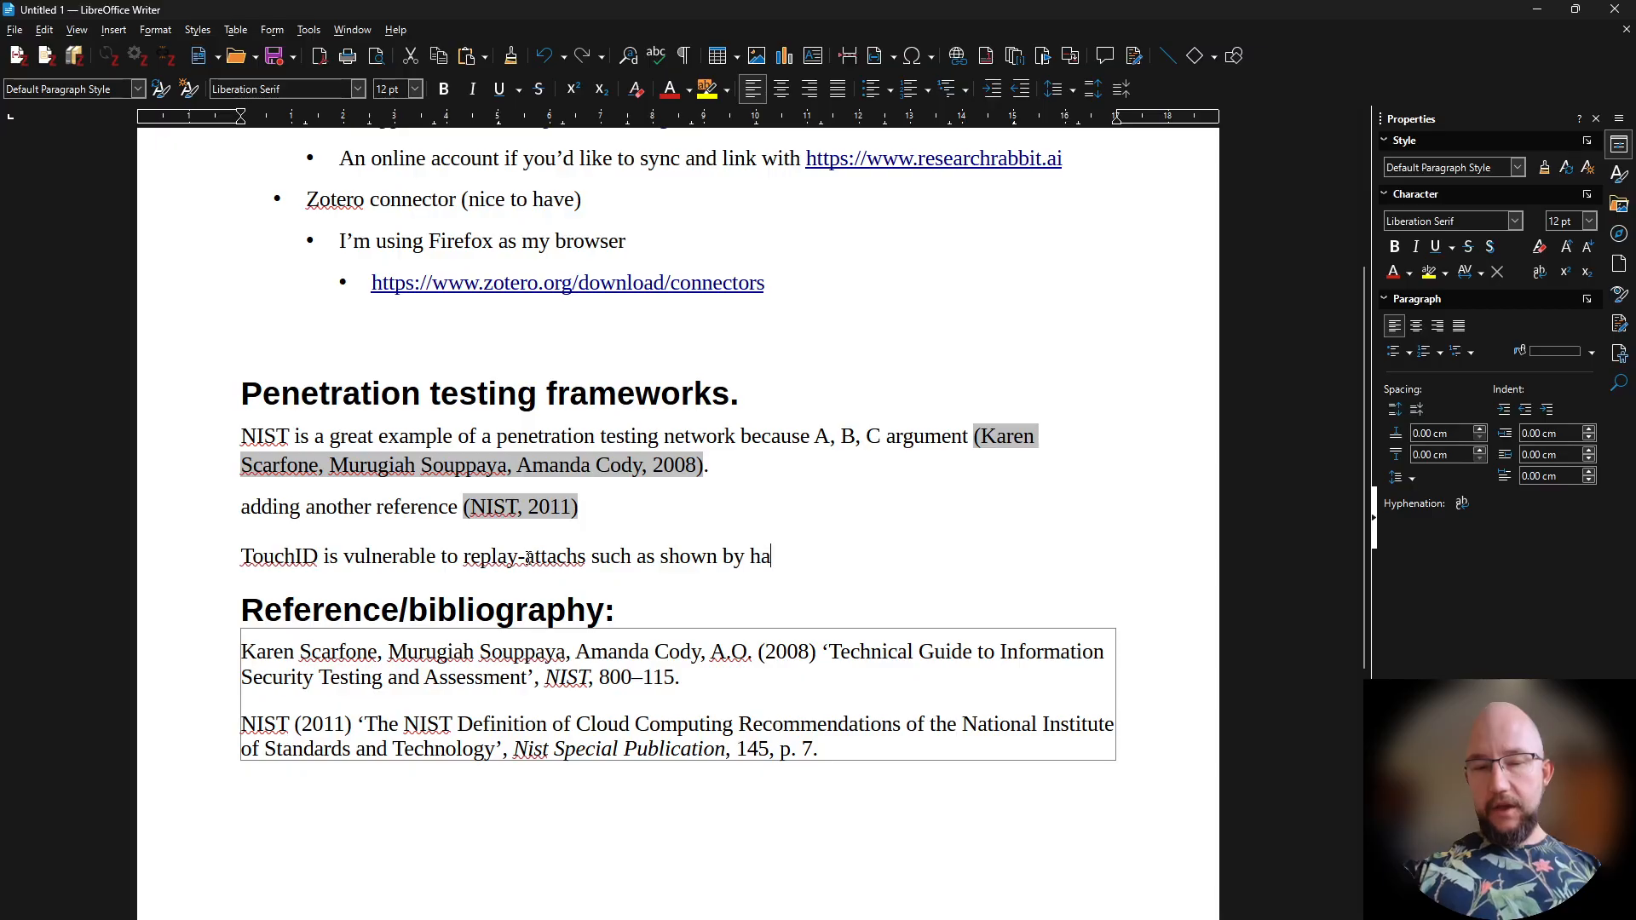
type("ckers from the ")
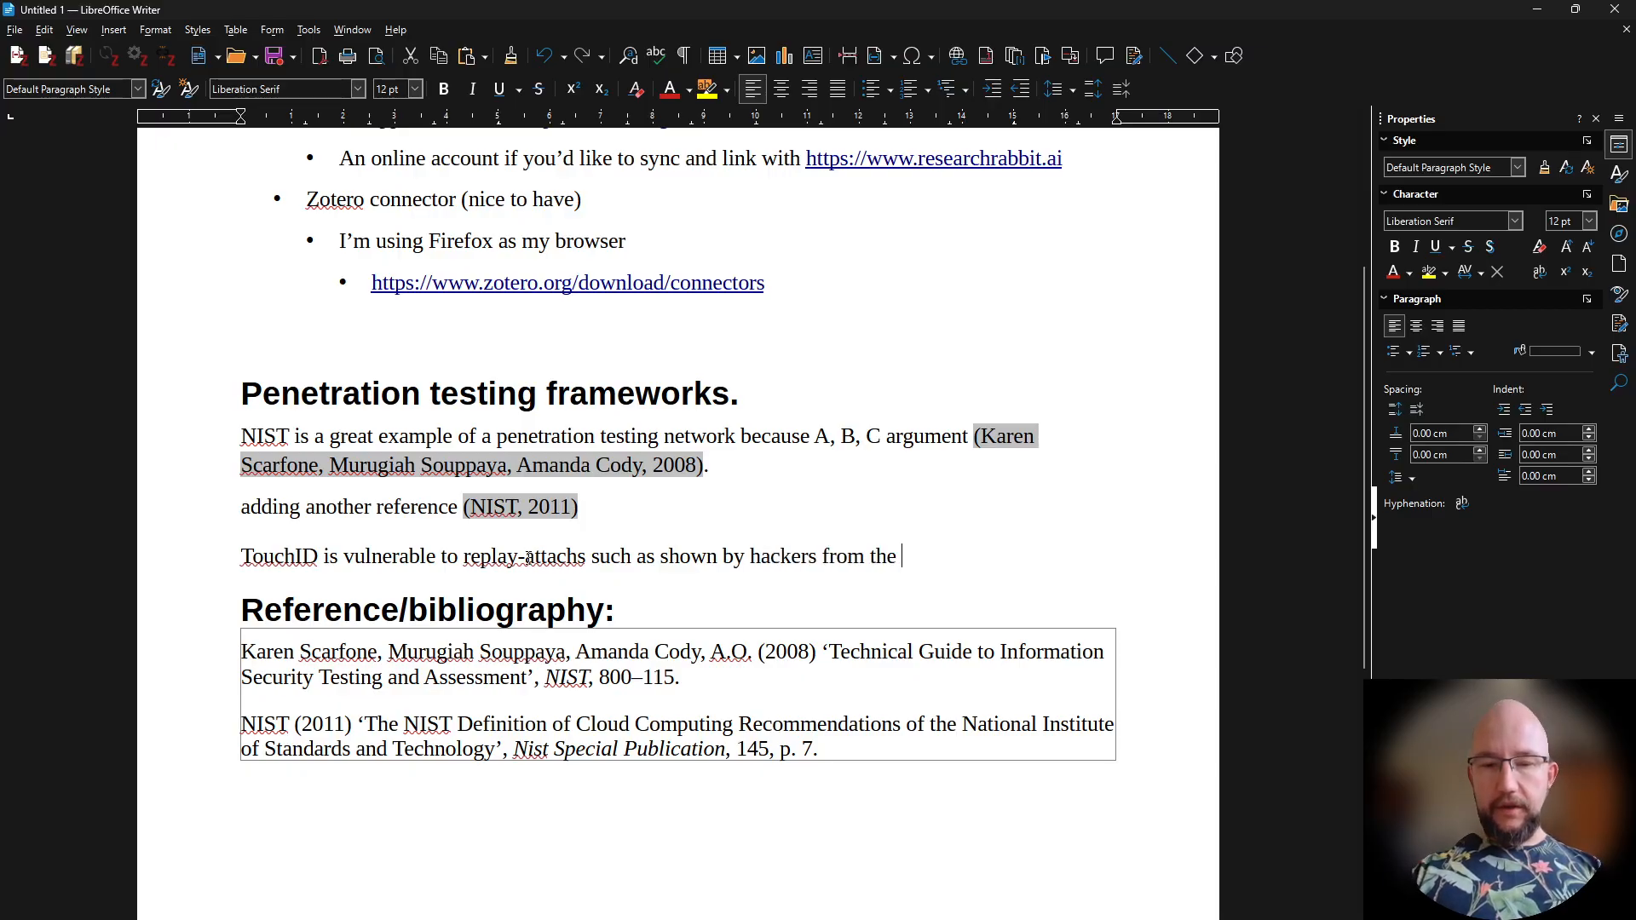
type("CCC.")
key("Left")
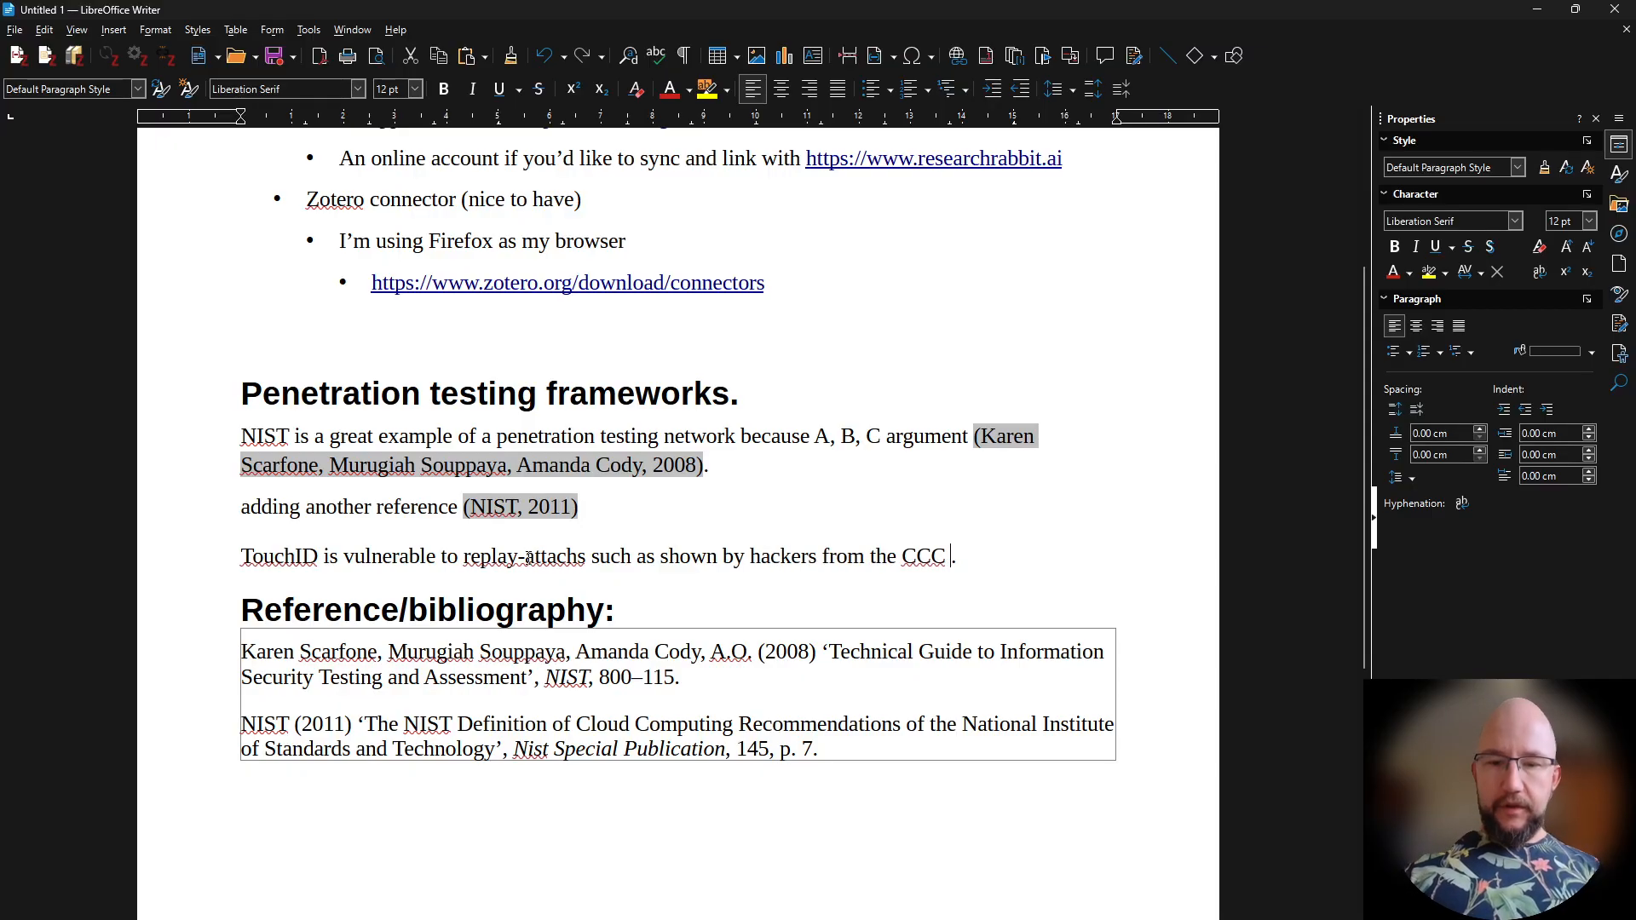
Insert a Zotero citation for the selected "CCC | Chaos Computer Club breaks Apple TouchID" web page before the TouchID sentence's full stop
left_click(20, 56)
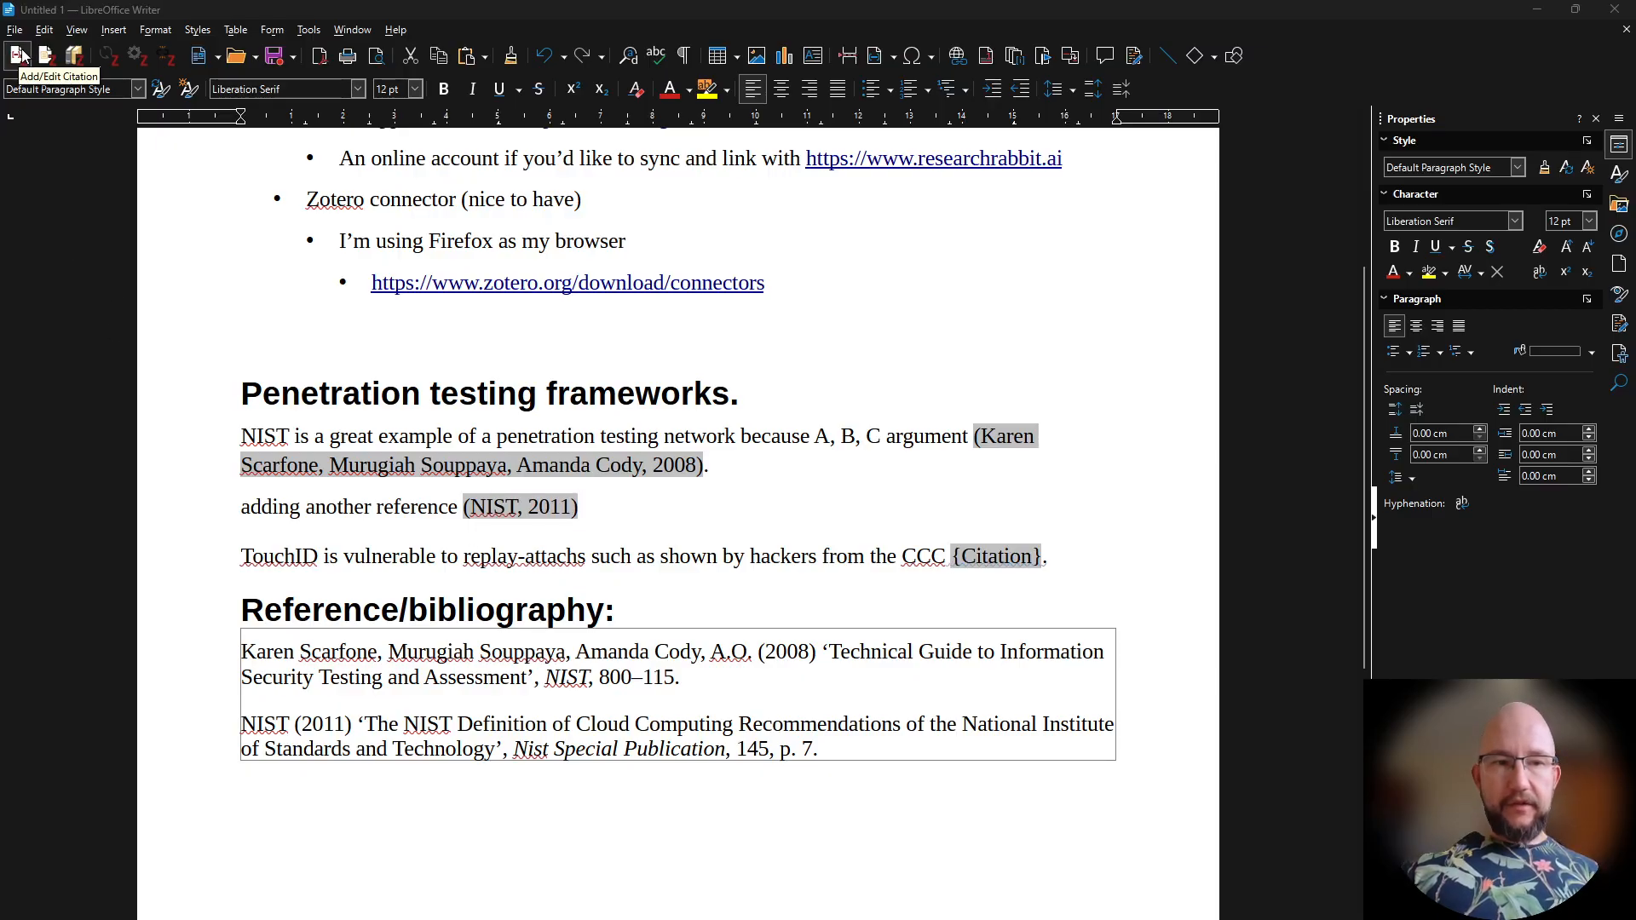
left_click(534, 548)
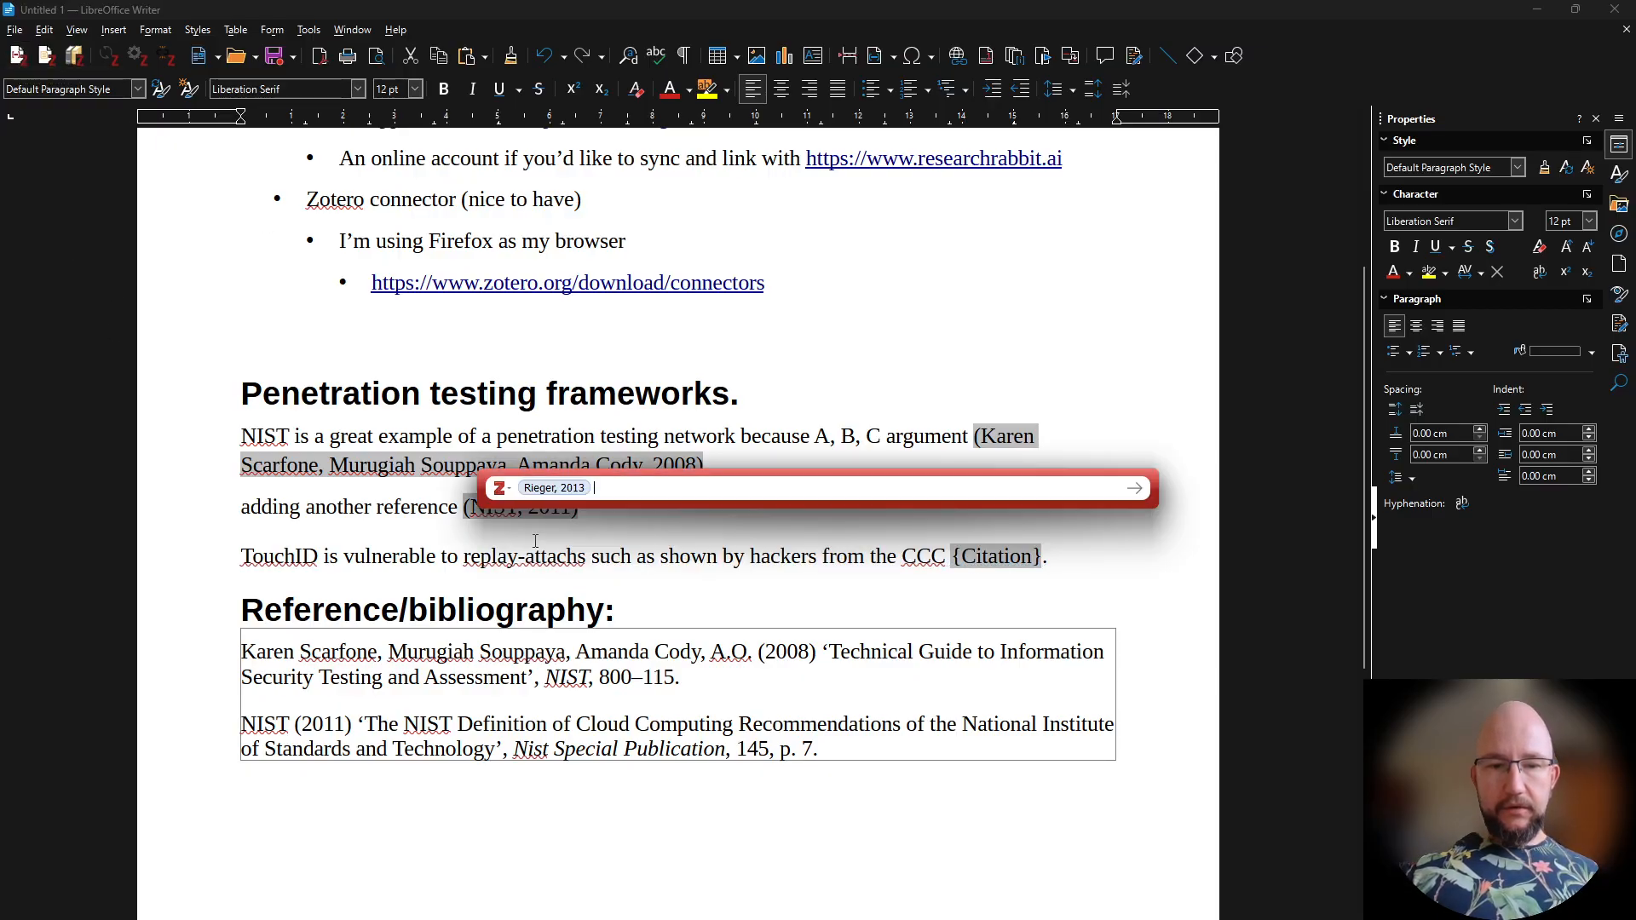
key("Return")
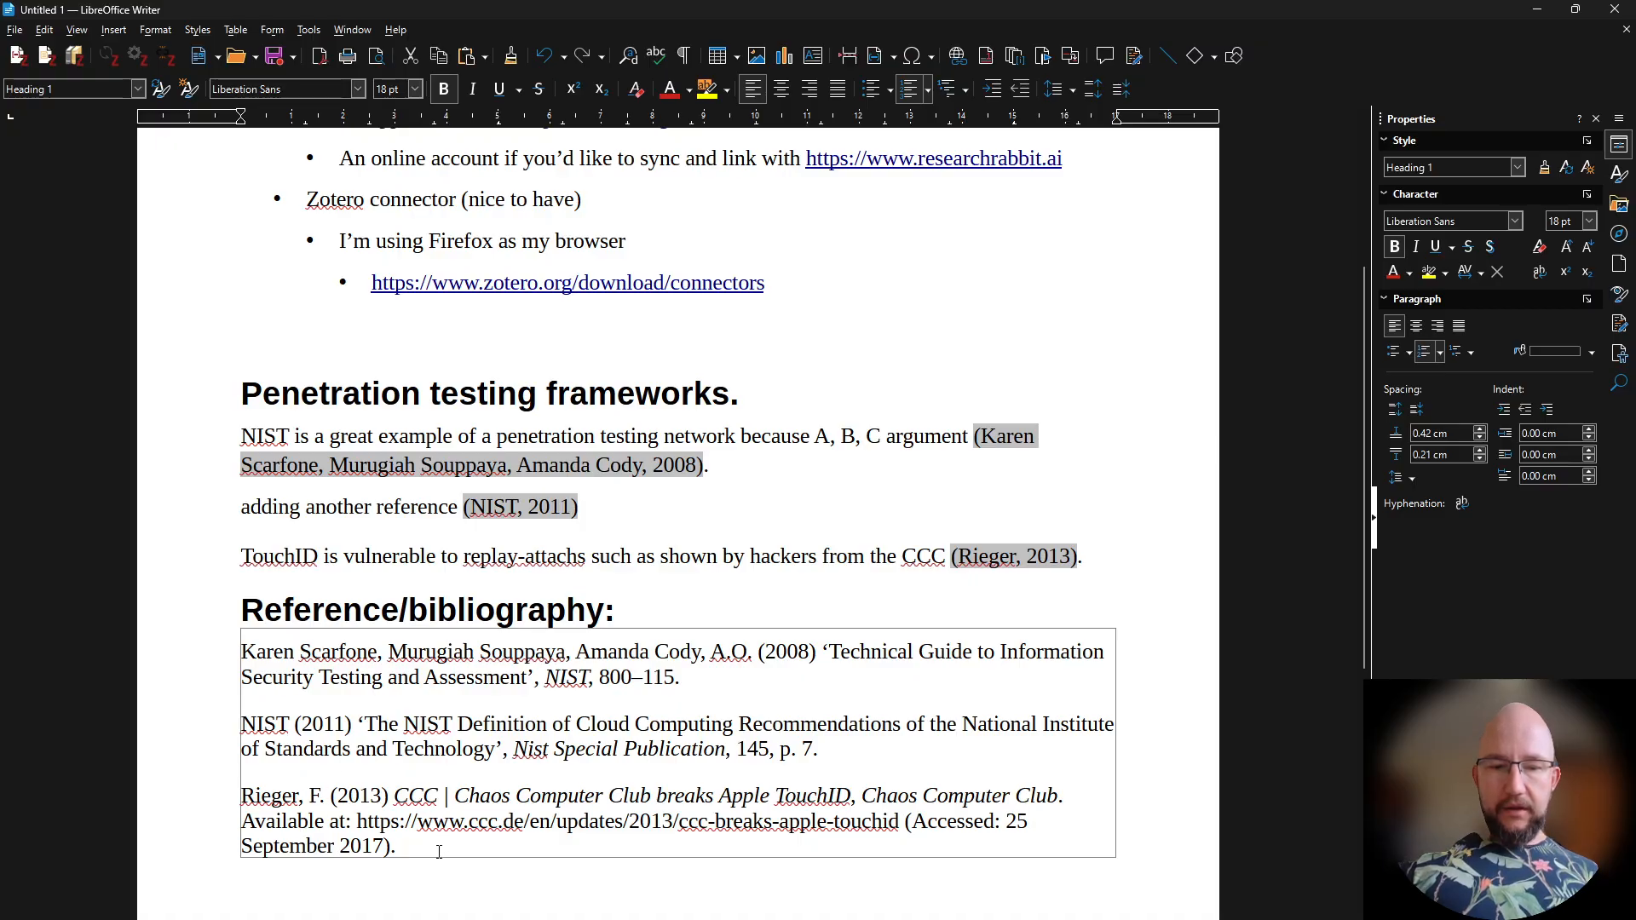
Examine the bibliography's Chaos Computer Club web page entry against the "Technical Guide" entry, including its URL and accessed date
triple_click(411, 831)
left_click(411, 830)
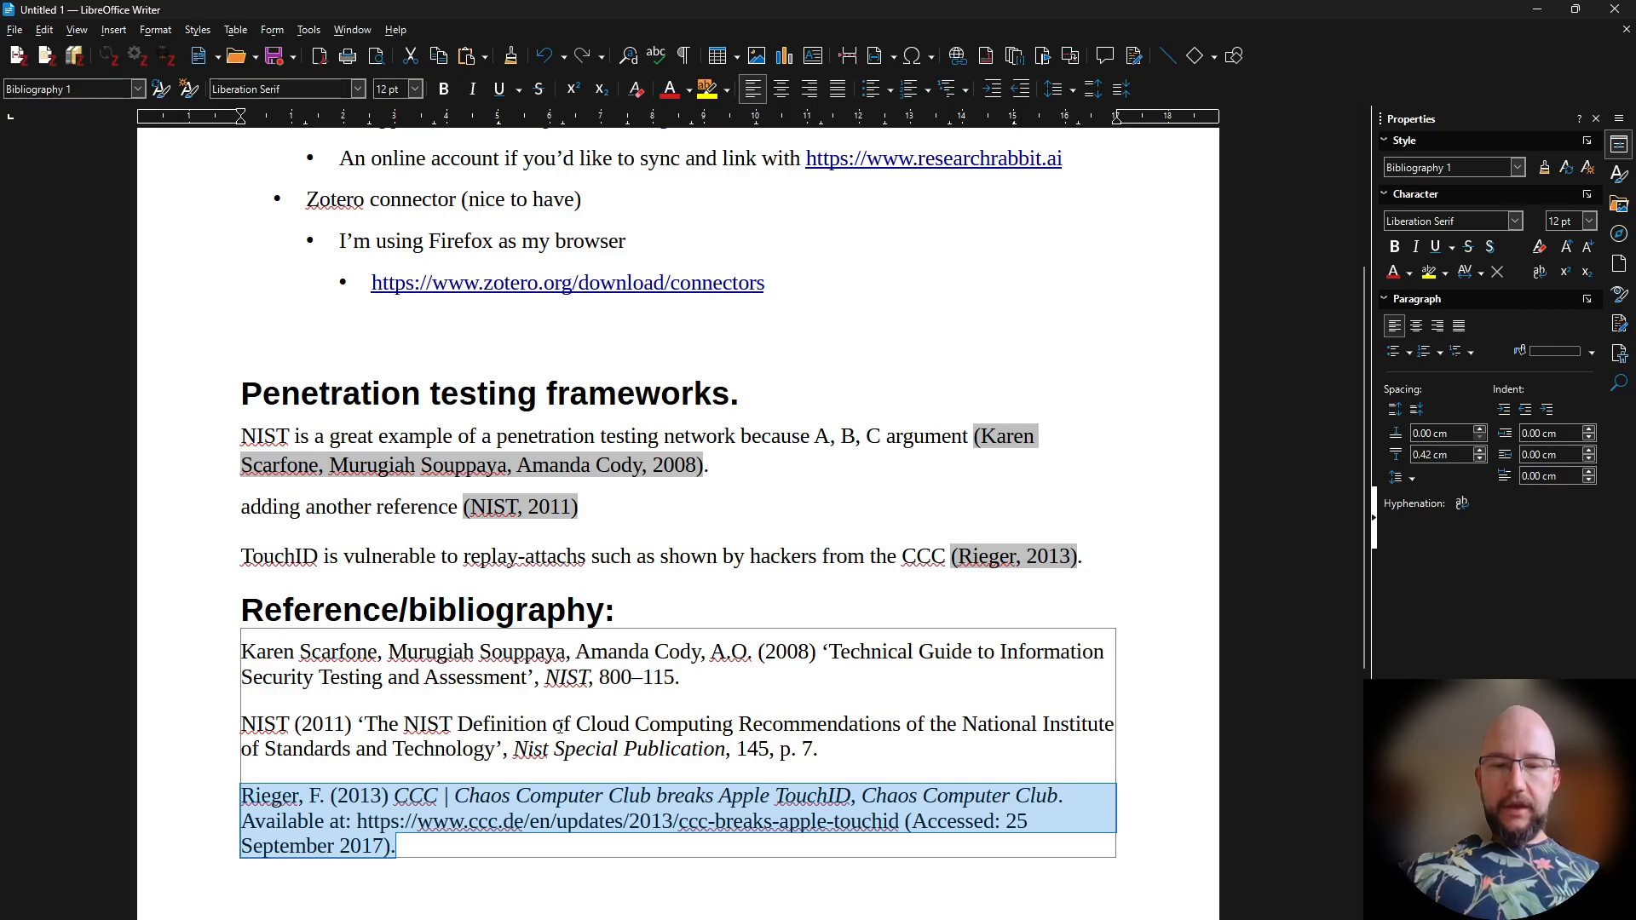
left_click_drag(686, 677, 210, 643)
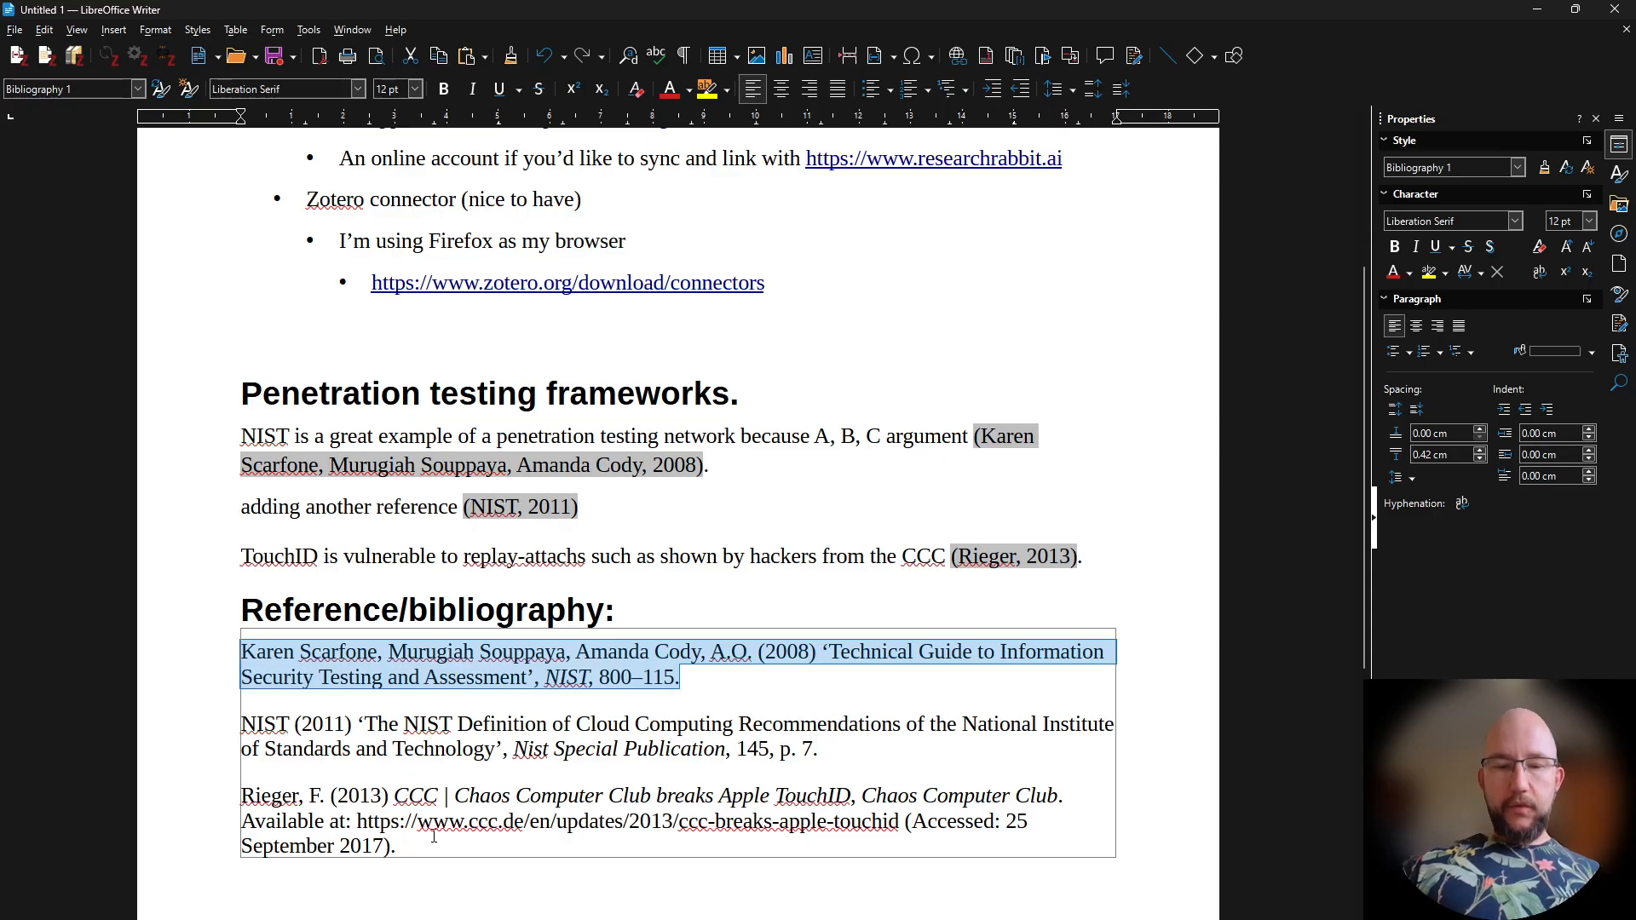
left_click_drag(359, 823, 902, 823)
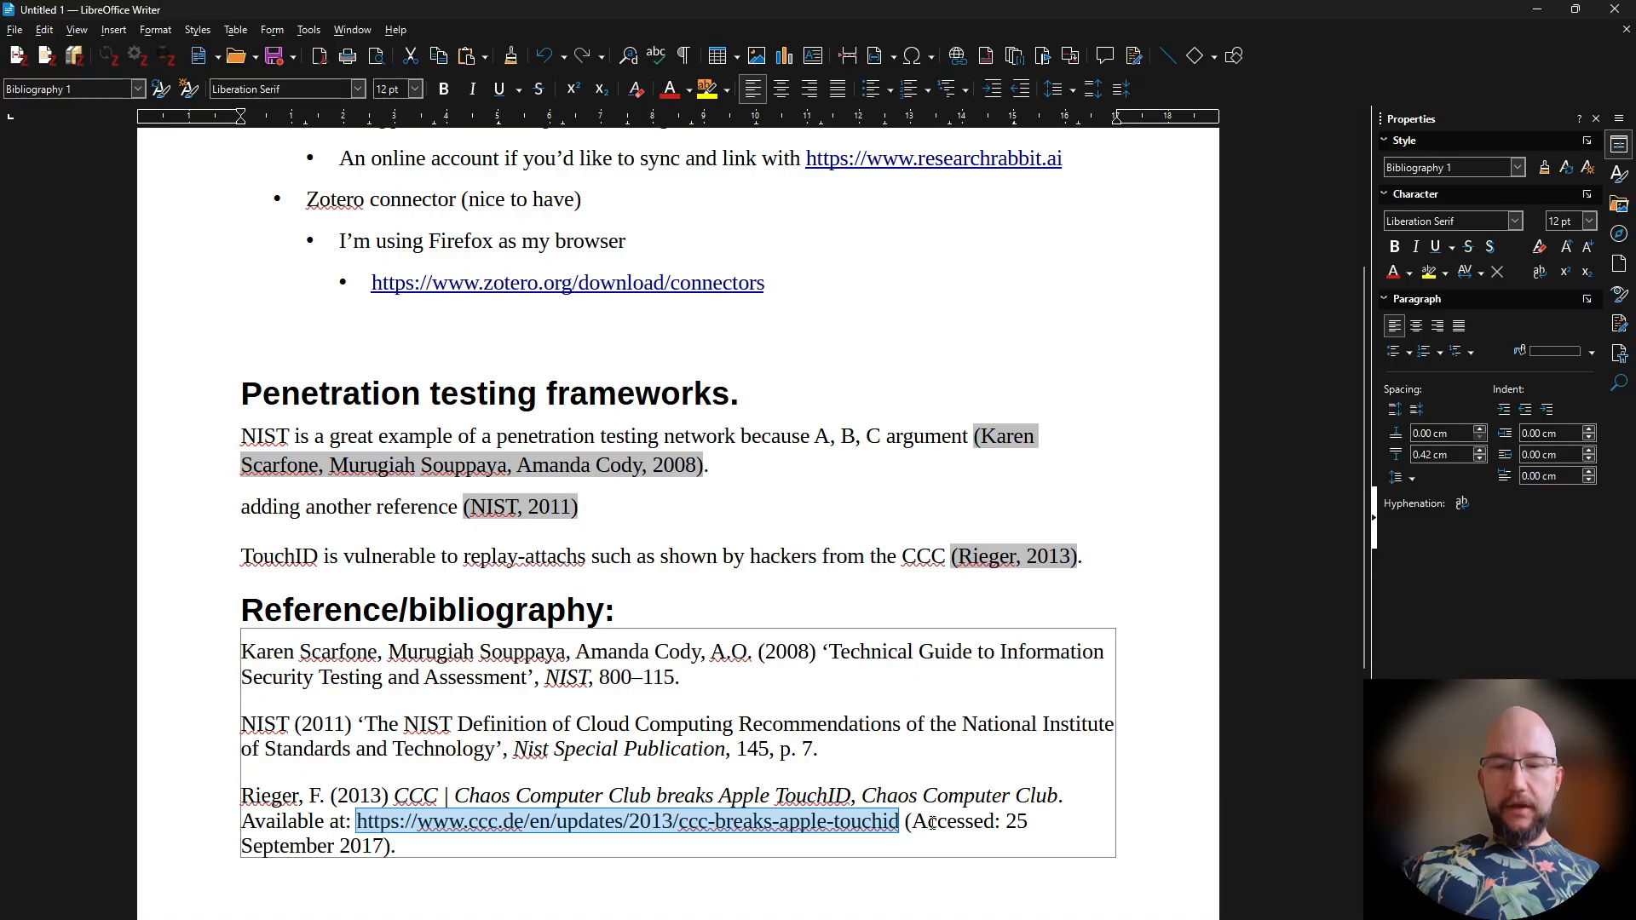
left_click(916, 822)
left_click_drag(916, 829, 692, 848)
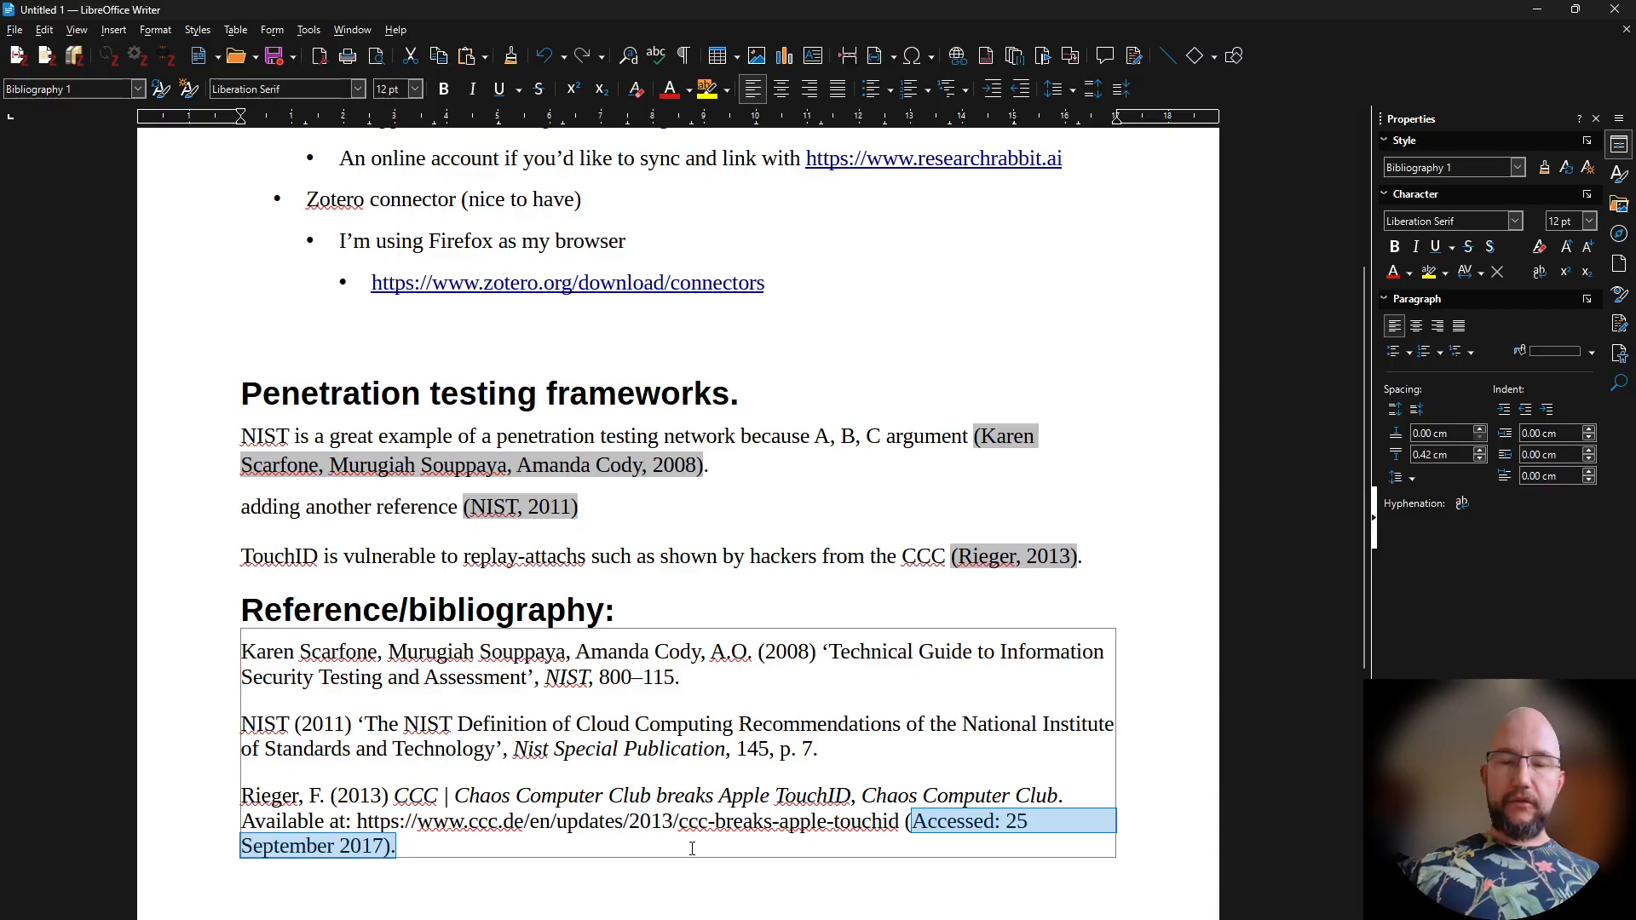
left_click(530, 851)
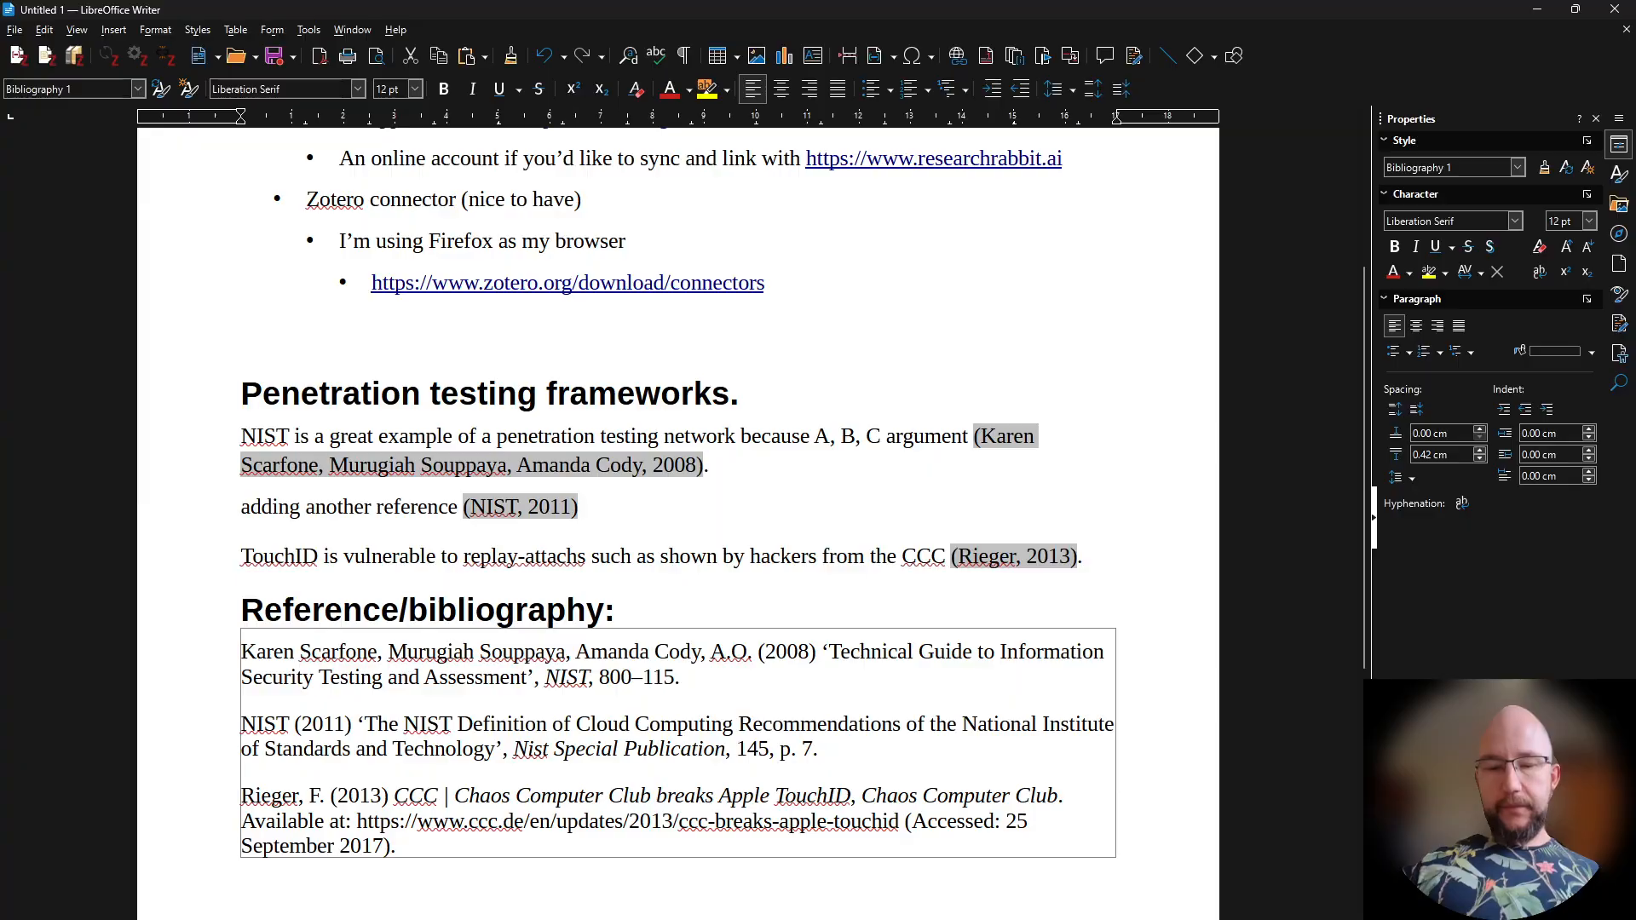
Switch to Zotero and review the item type options and details of the Chaos Computer Club TouchID web page
key("alt+Tab")
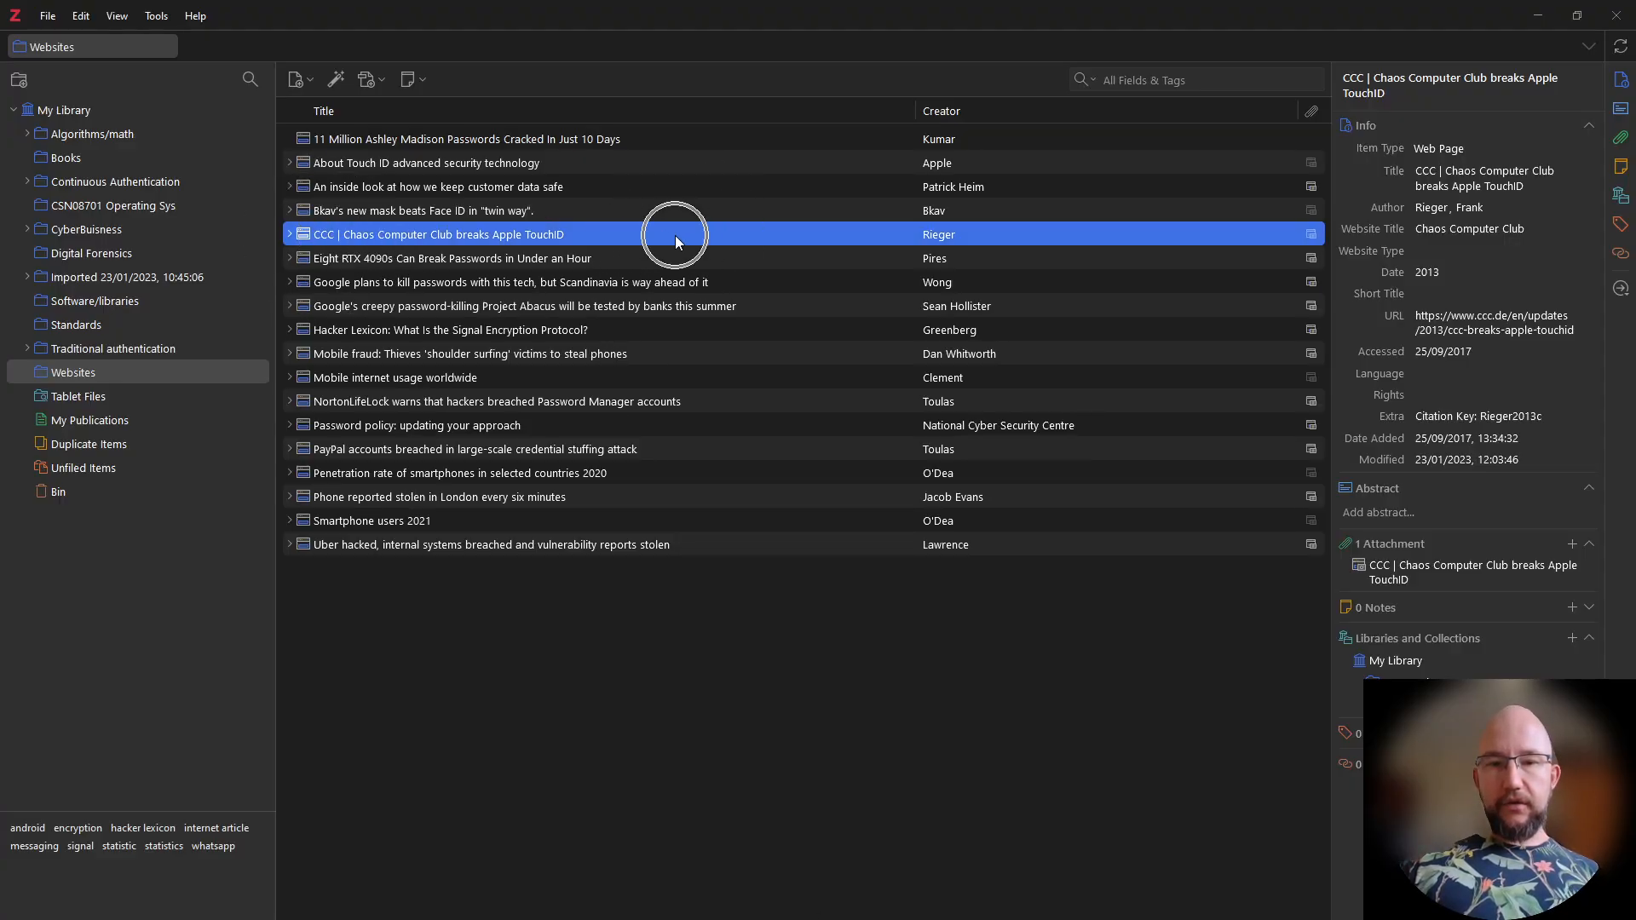
left_click(1119, 236)
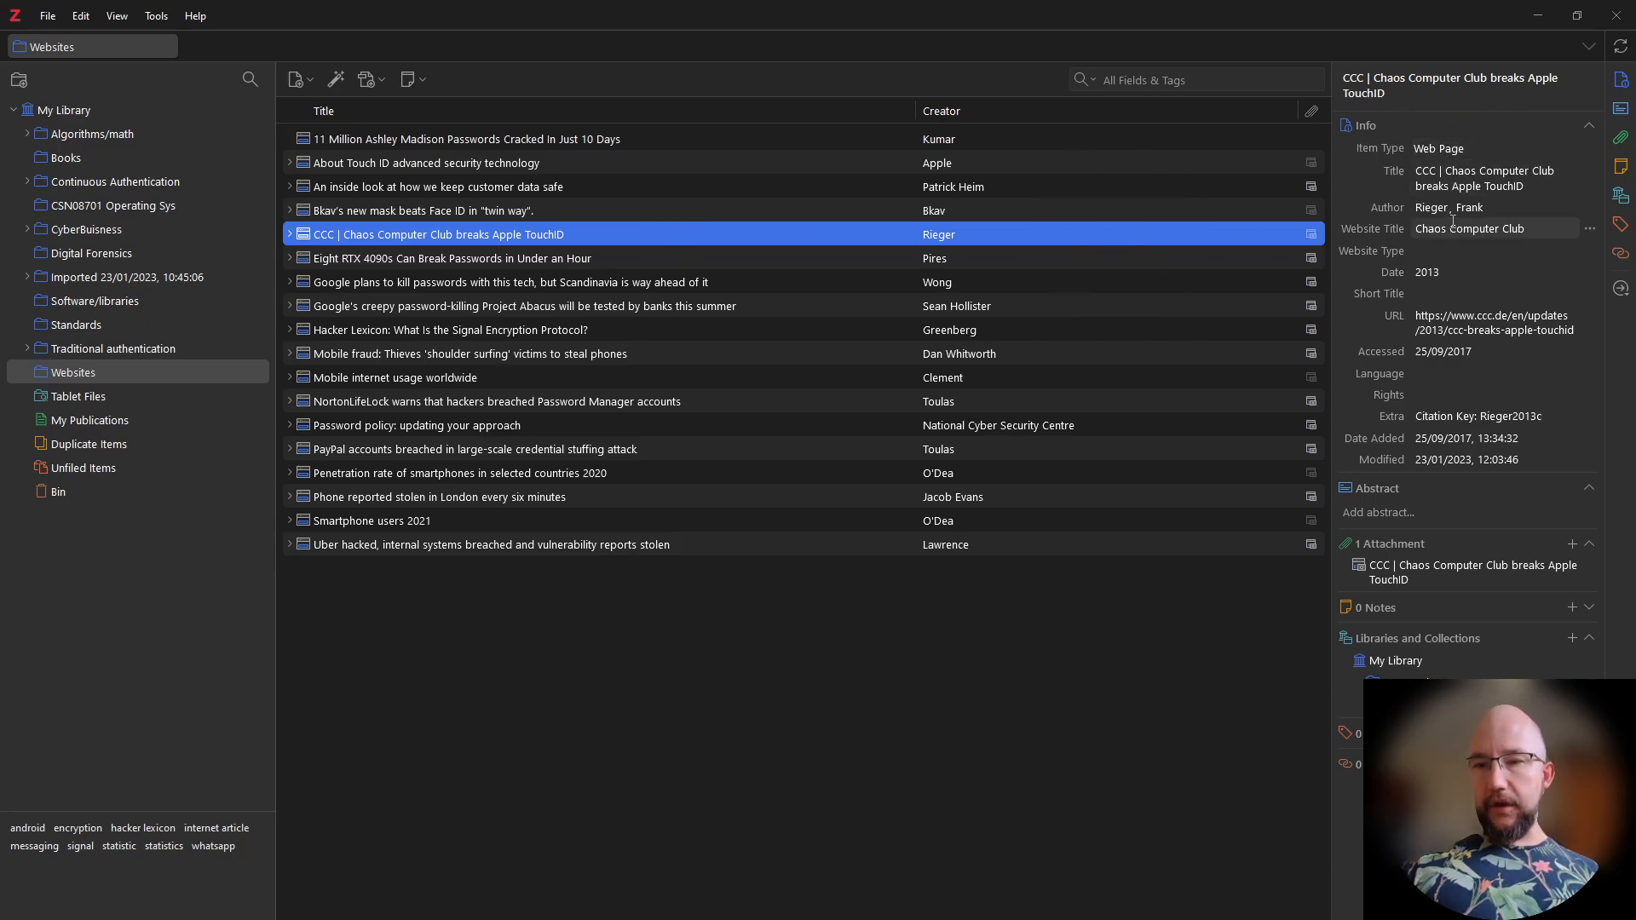
left_click(1461, 151)
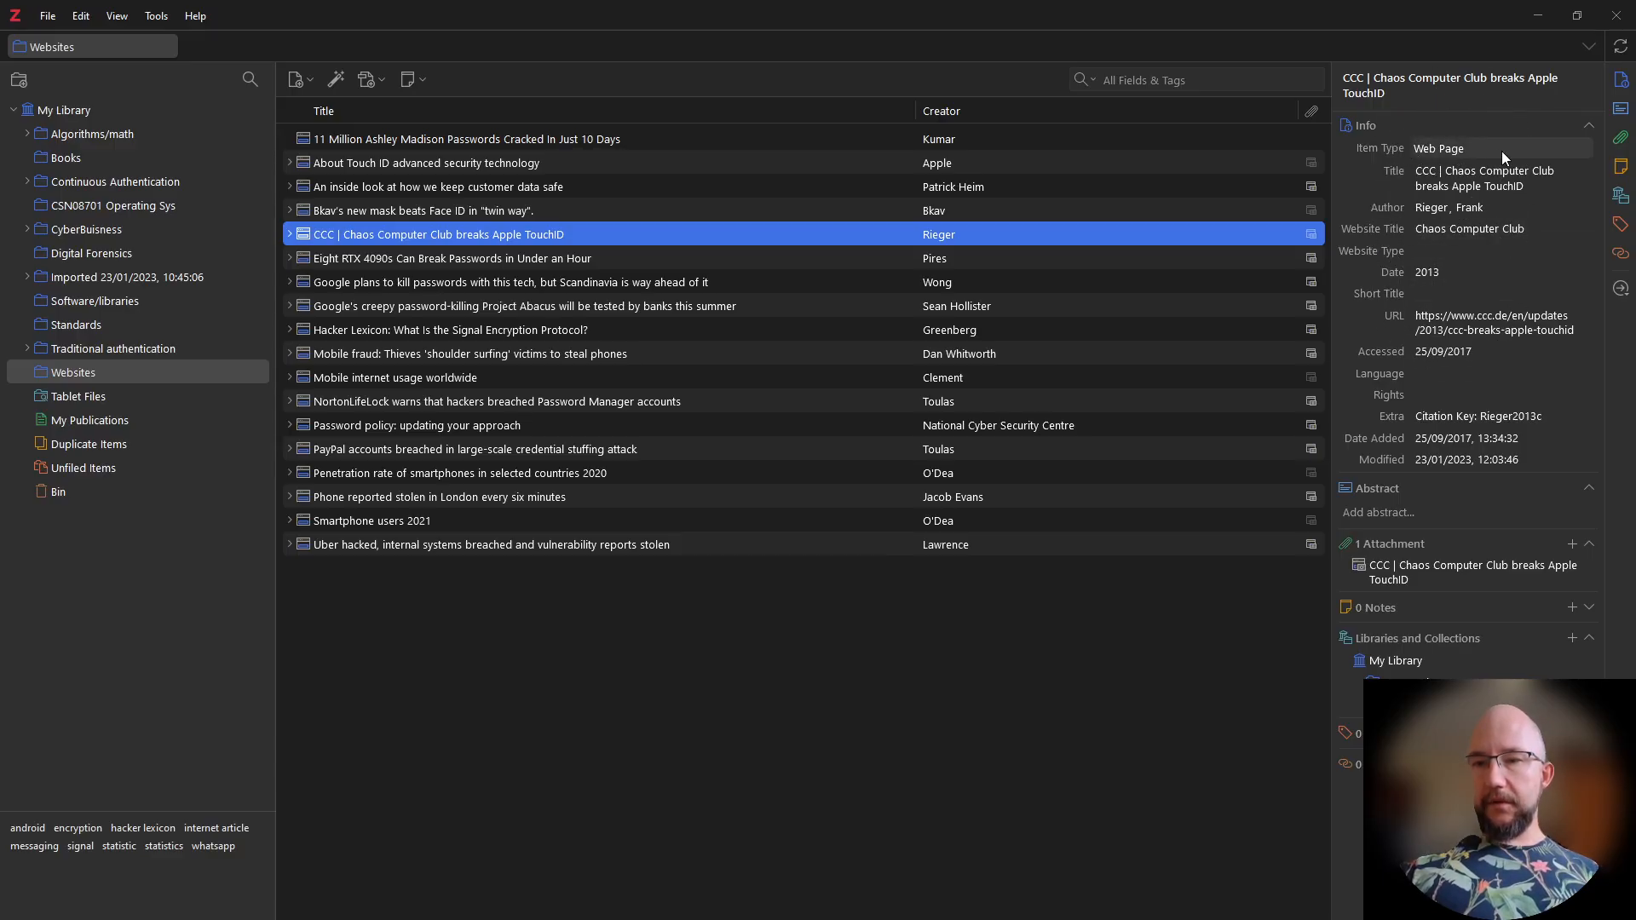
left_click(1501, 151)
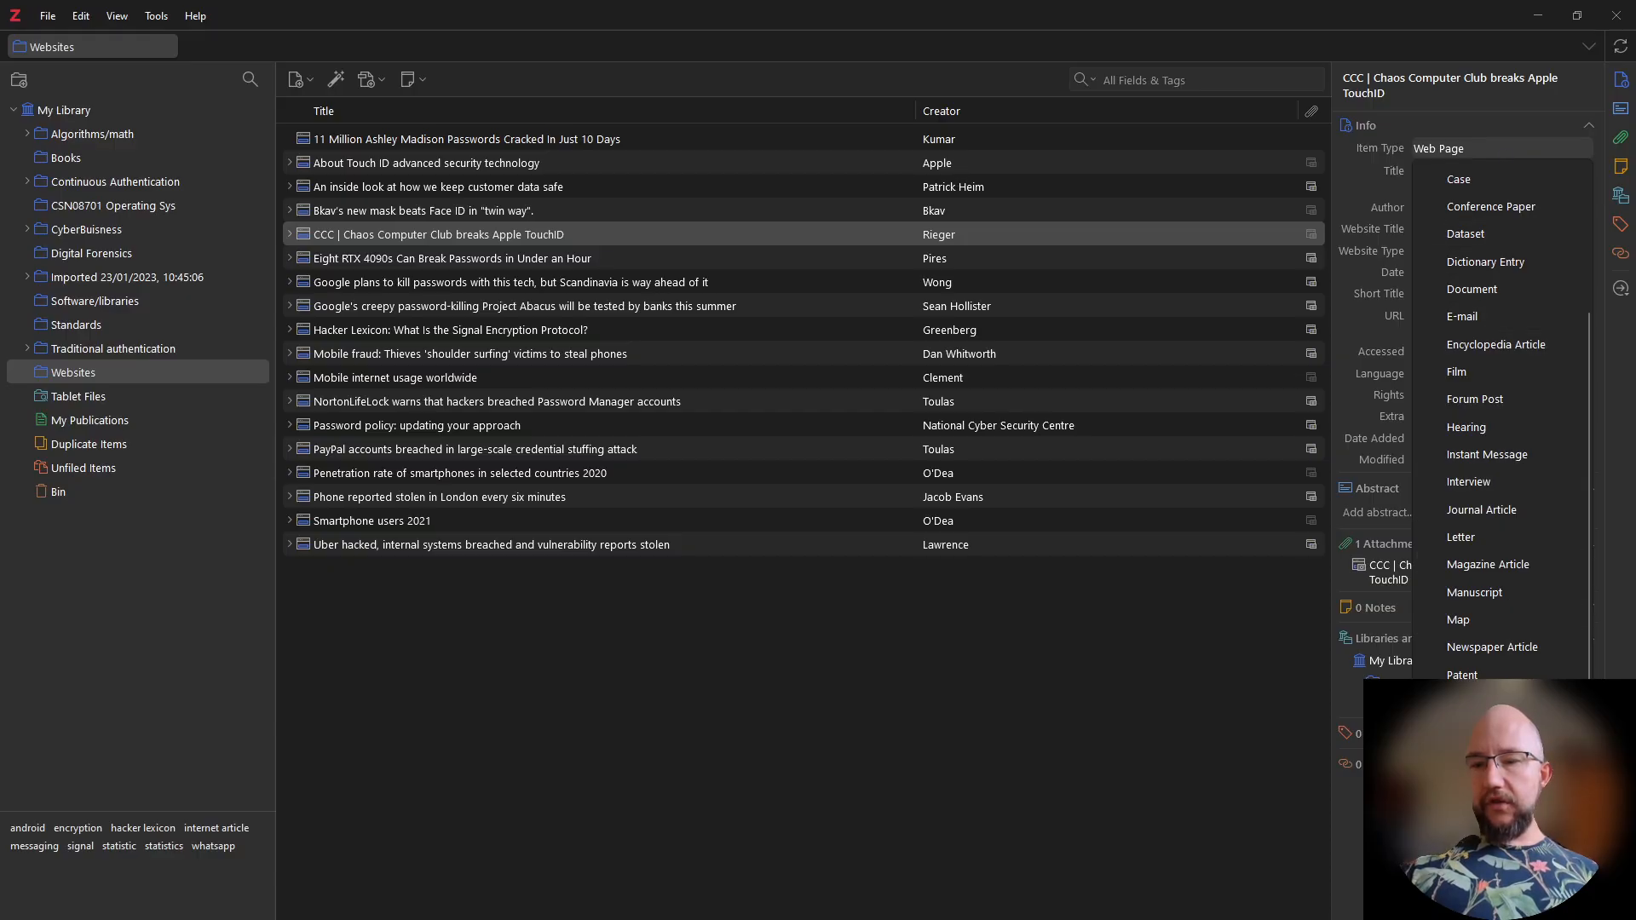
scroll(1464, 179, "up", 1)
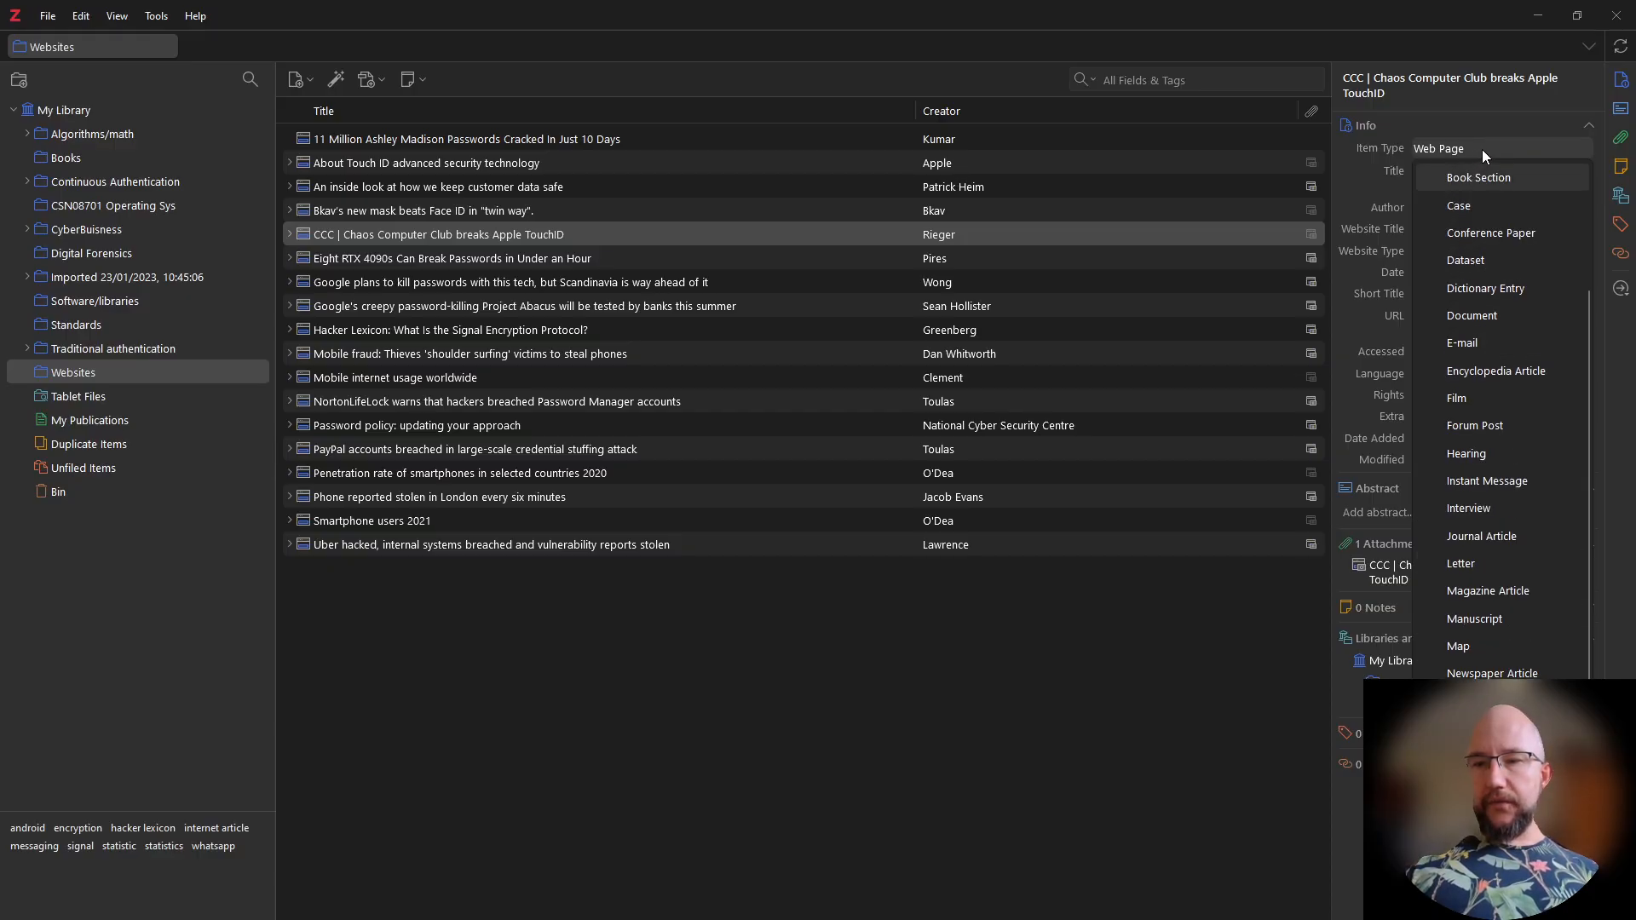
left_click(1480, 150)
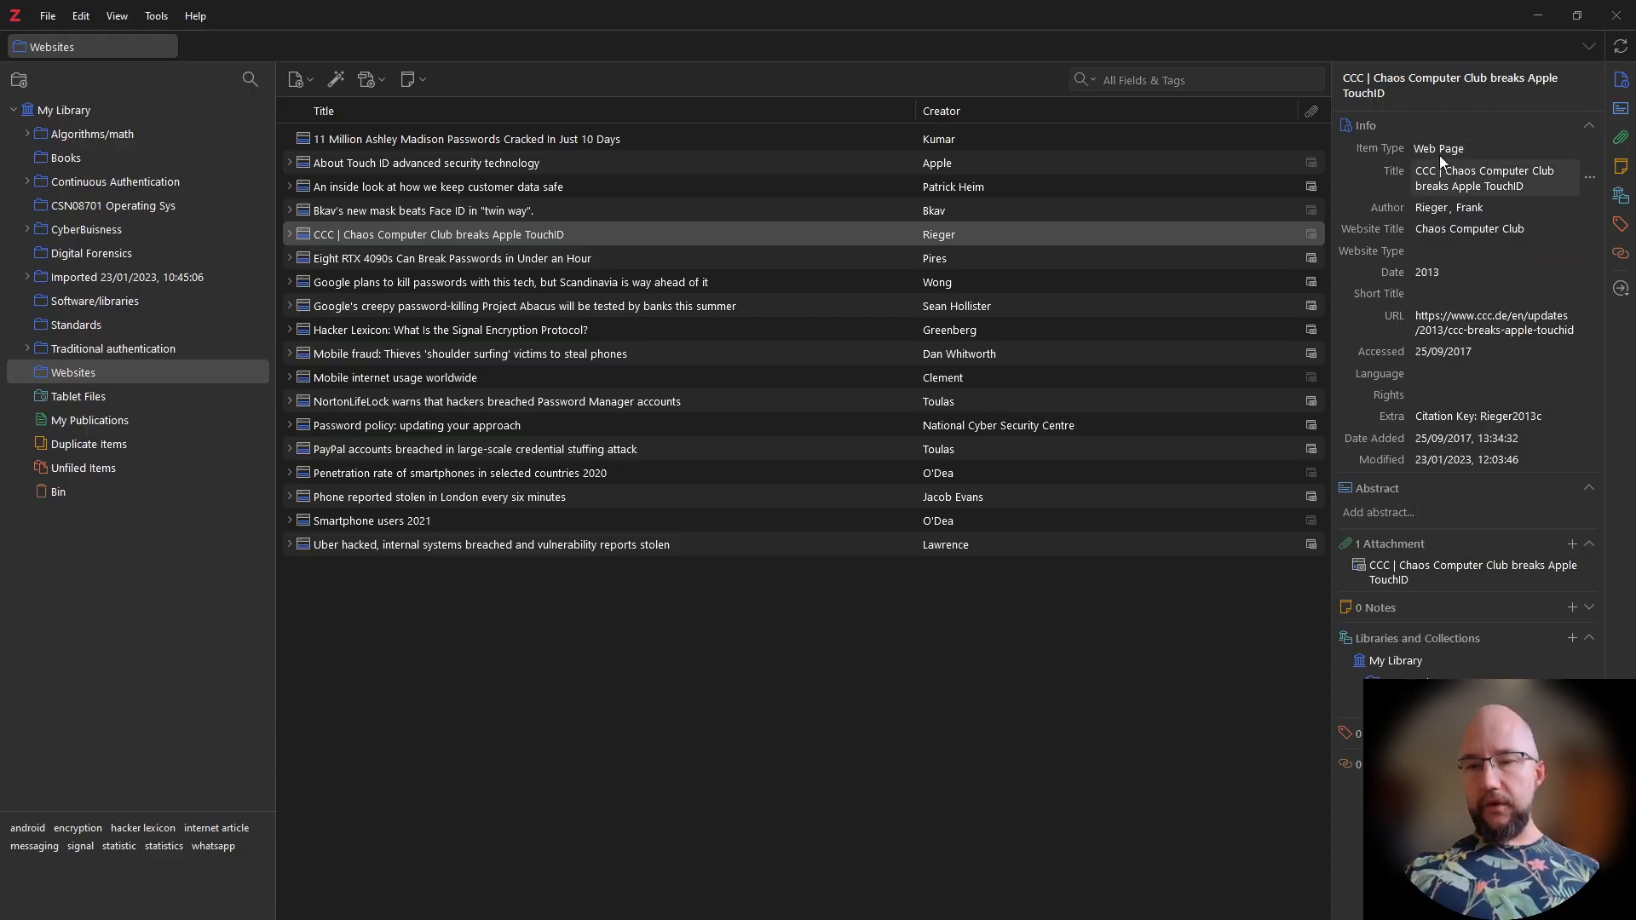
left_click(1398, 183)
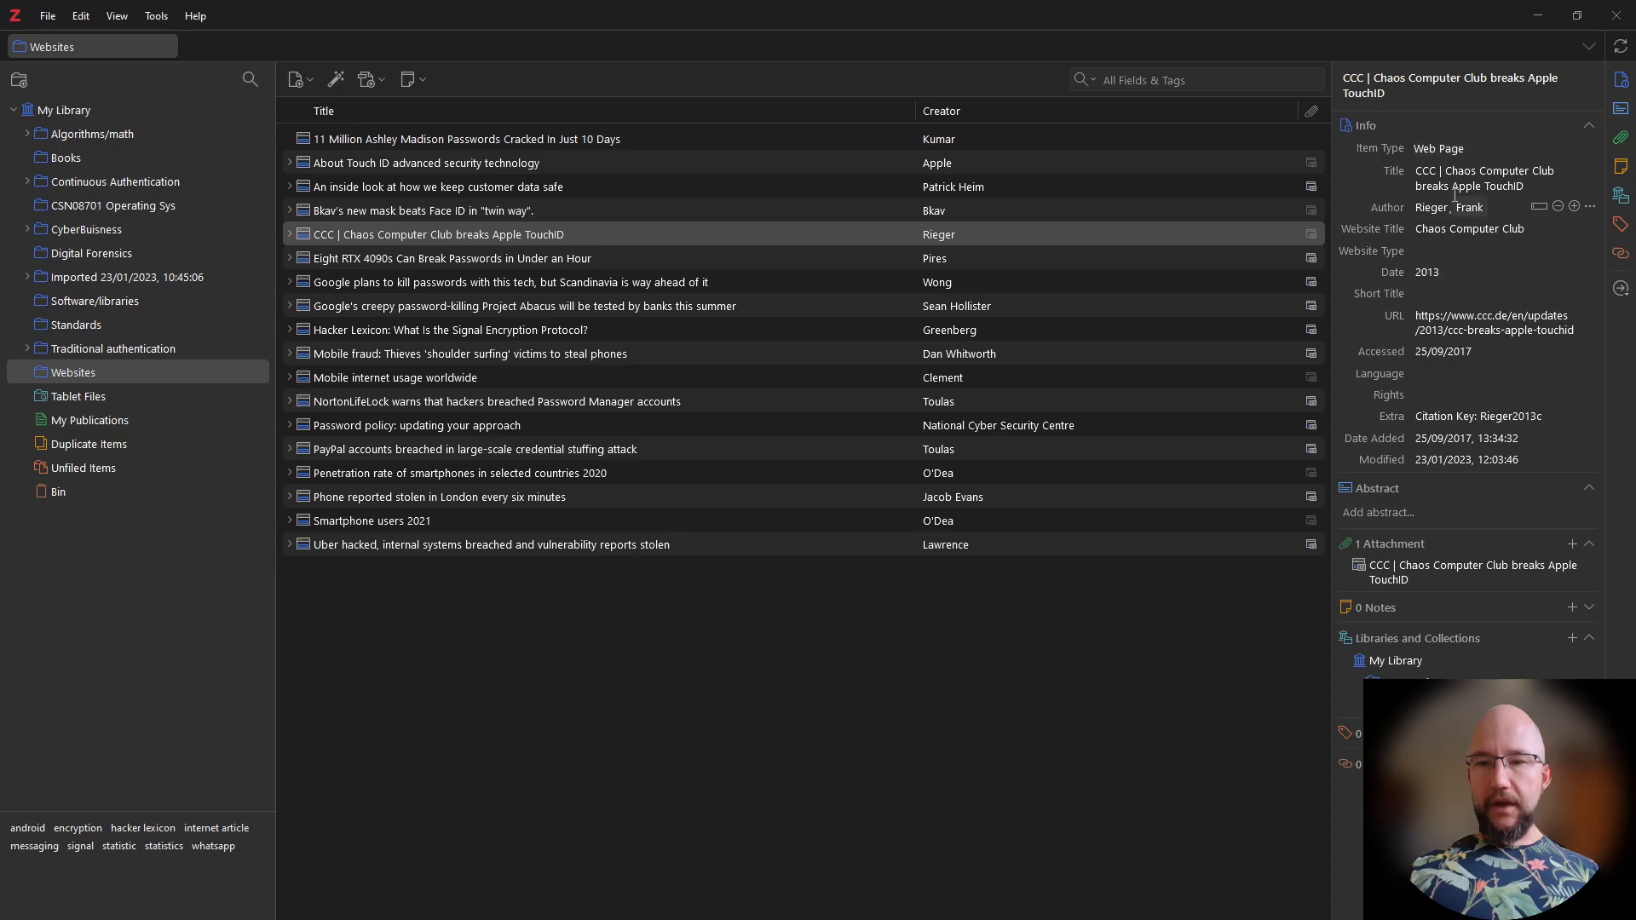
Switch to Firefox and search the web for "recent hacks against" in a new tab
key("alt+Tab")
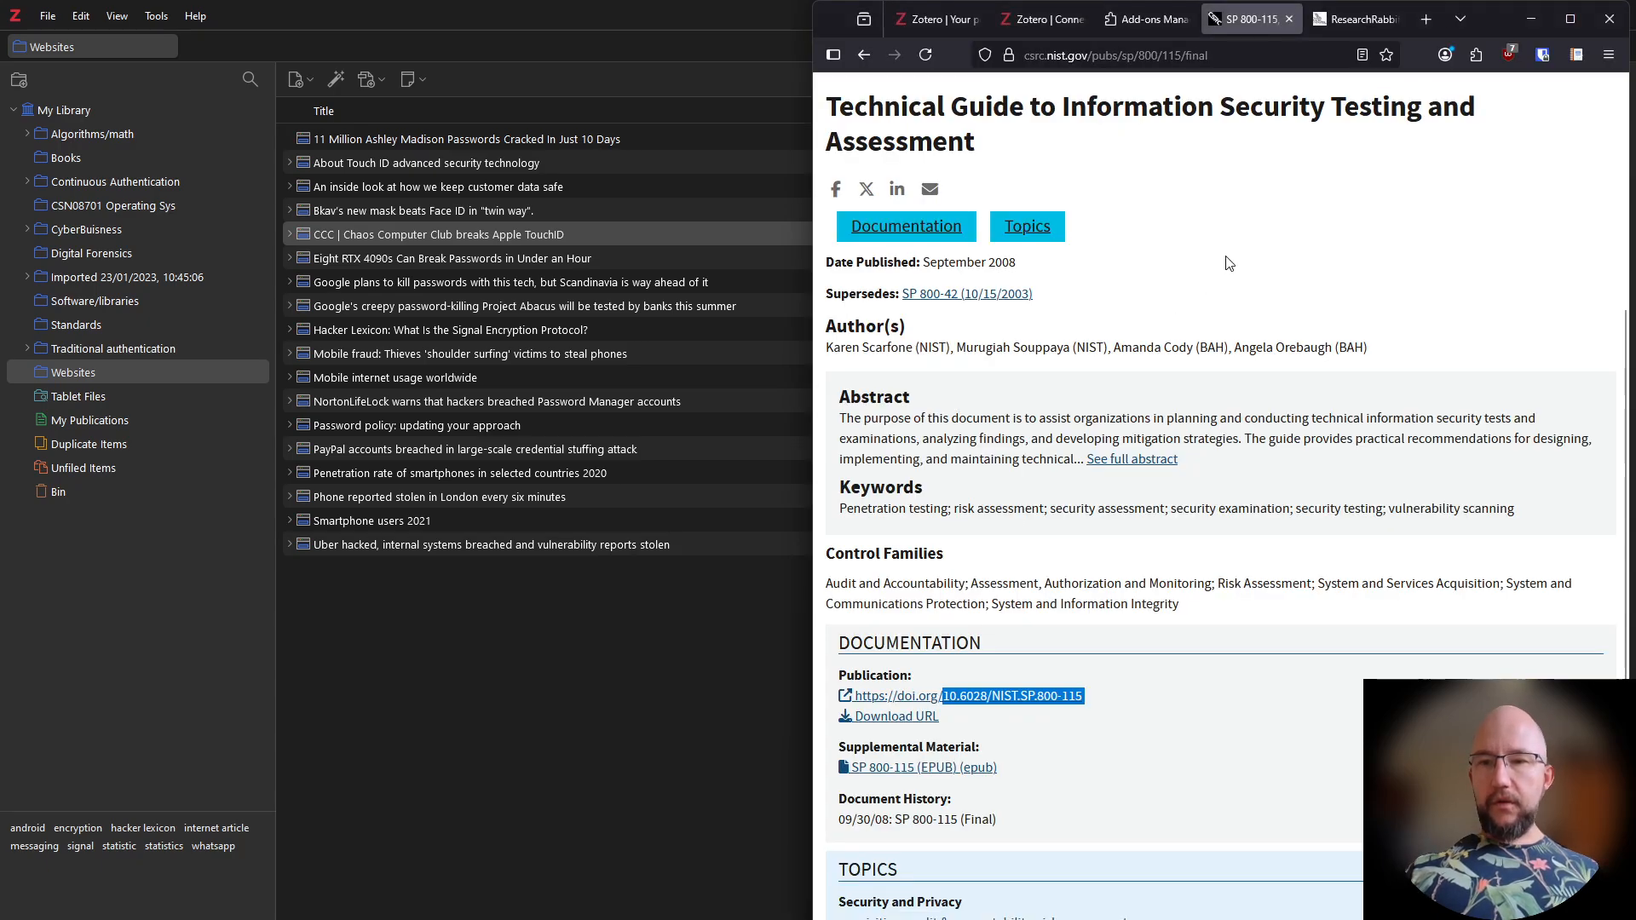
left_click(1427, 20)
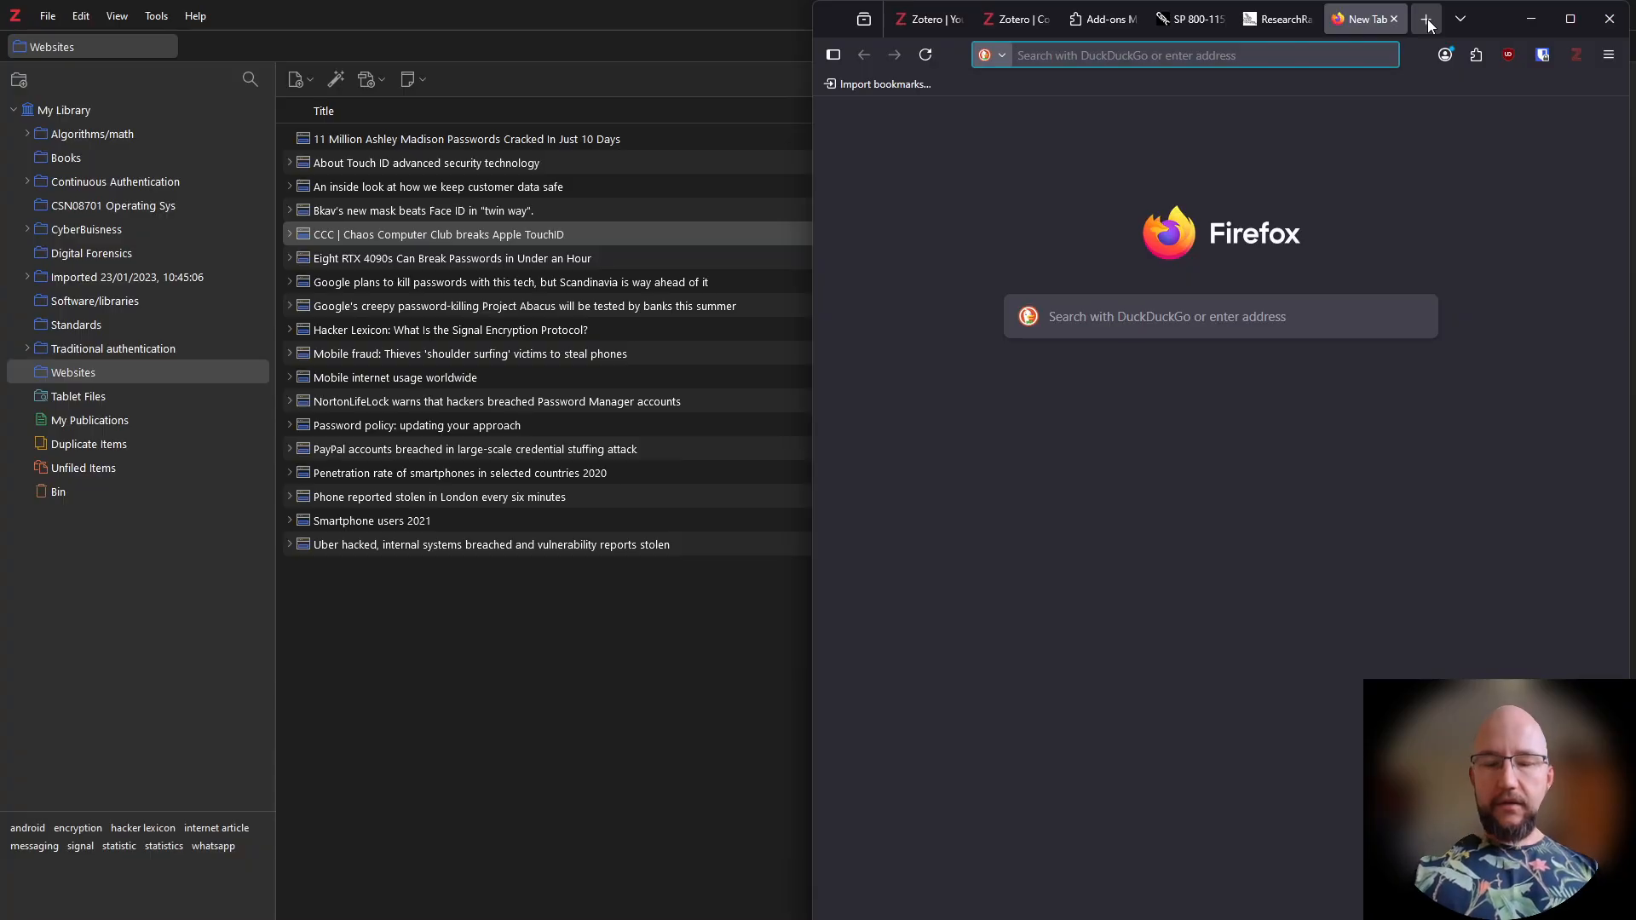
type("recent ")
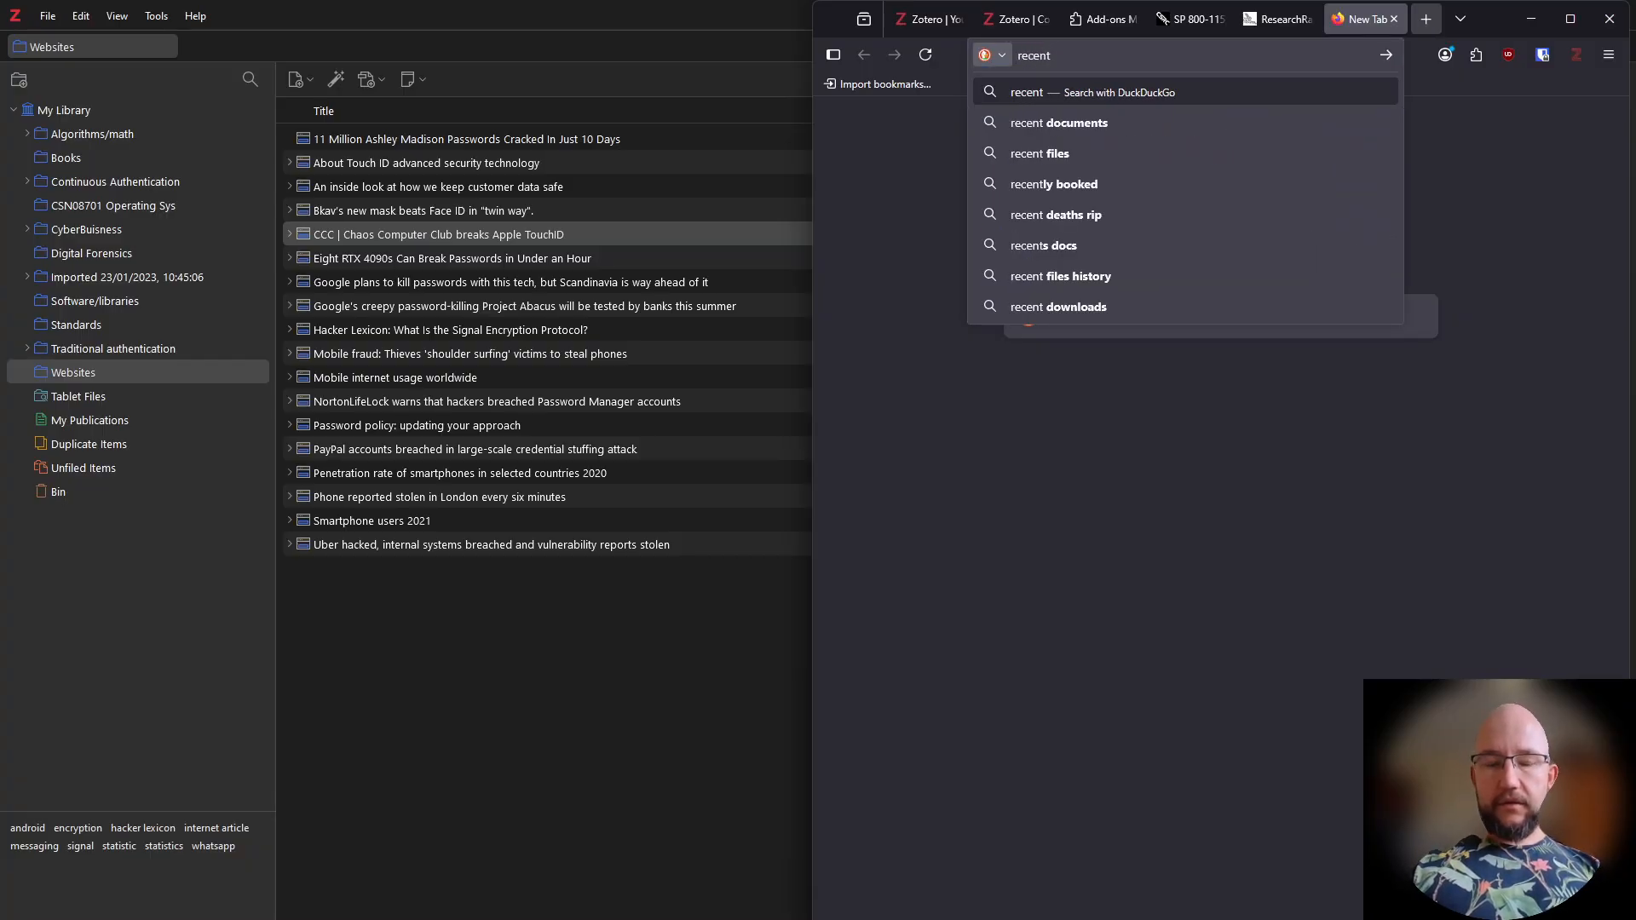
type("hacks again")
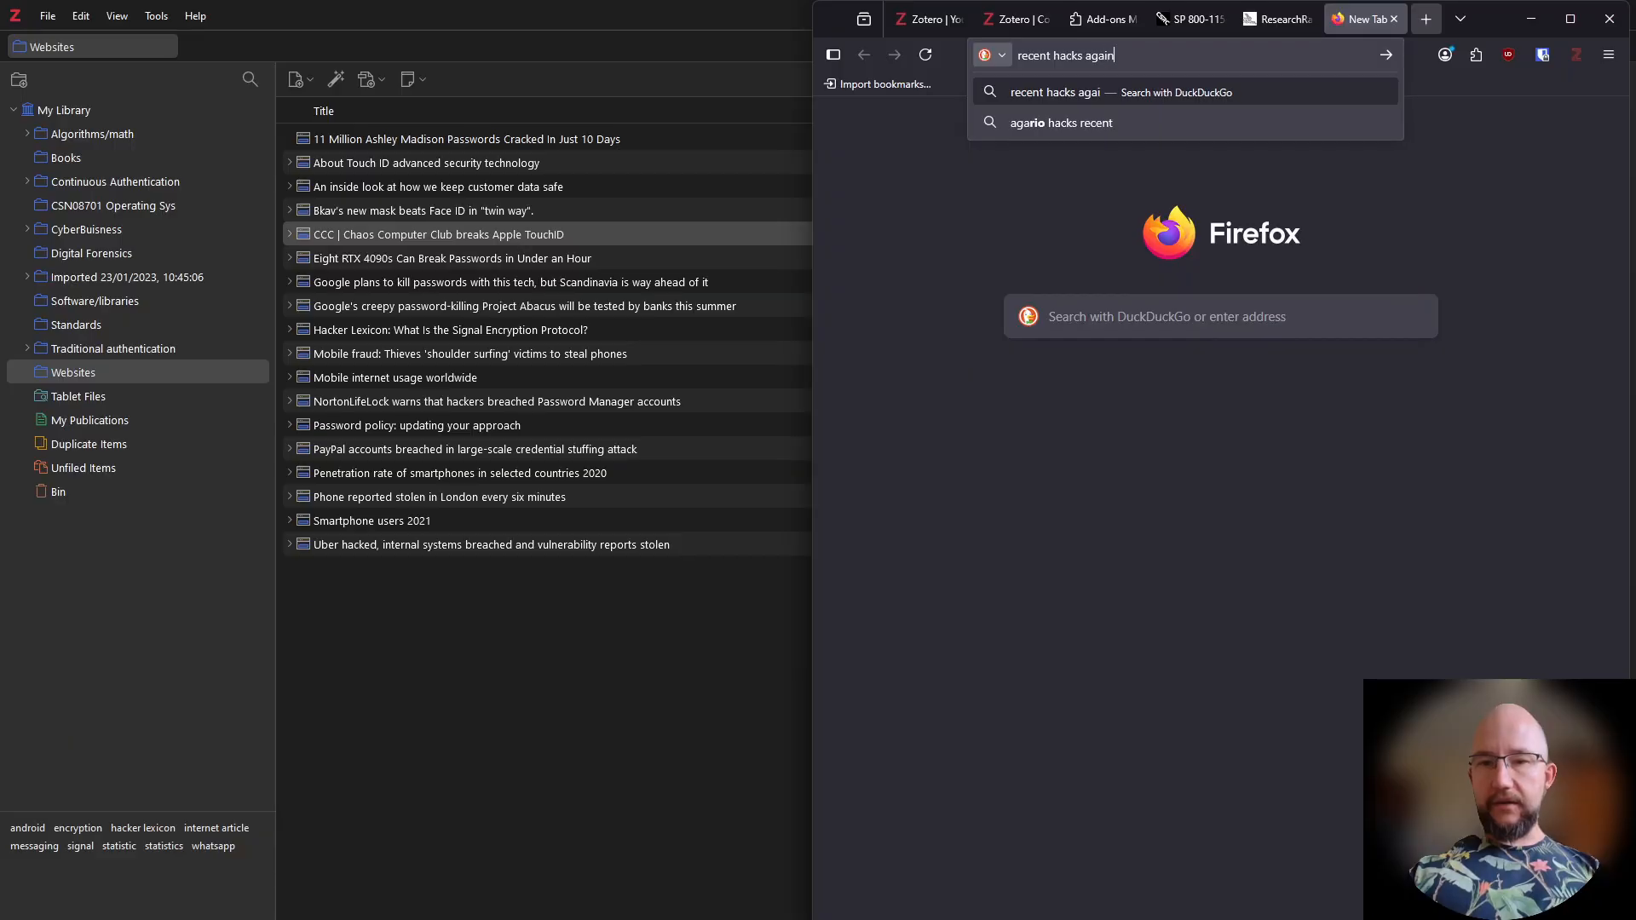
type("st")
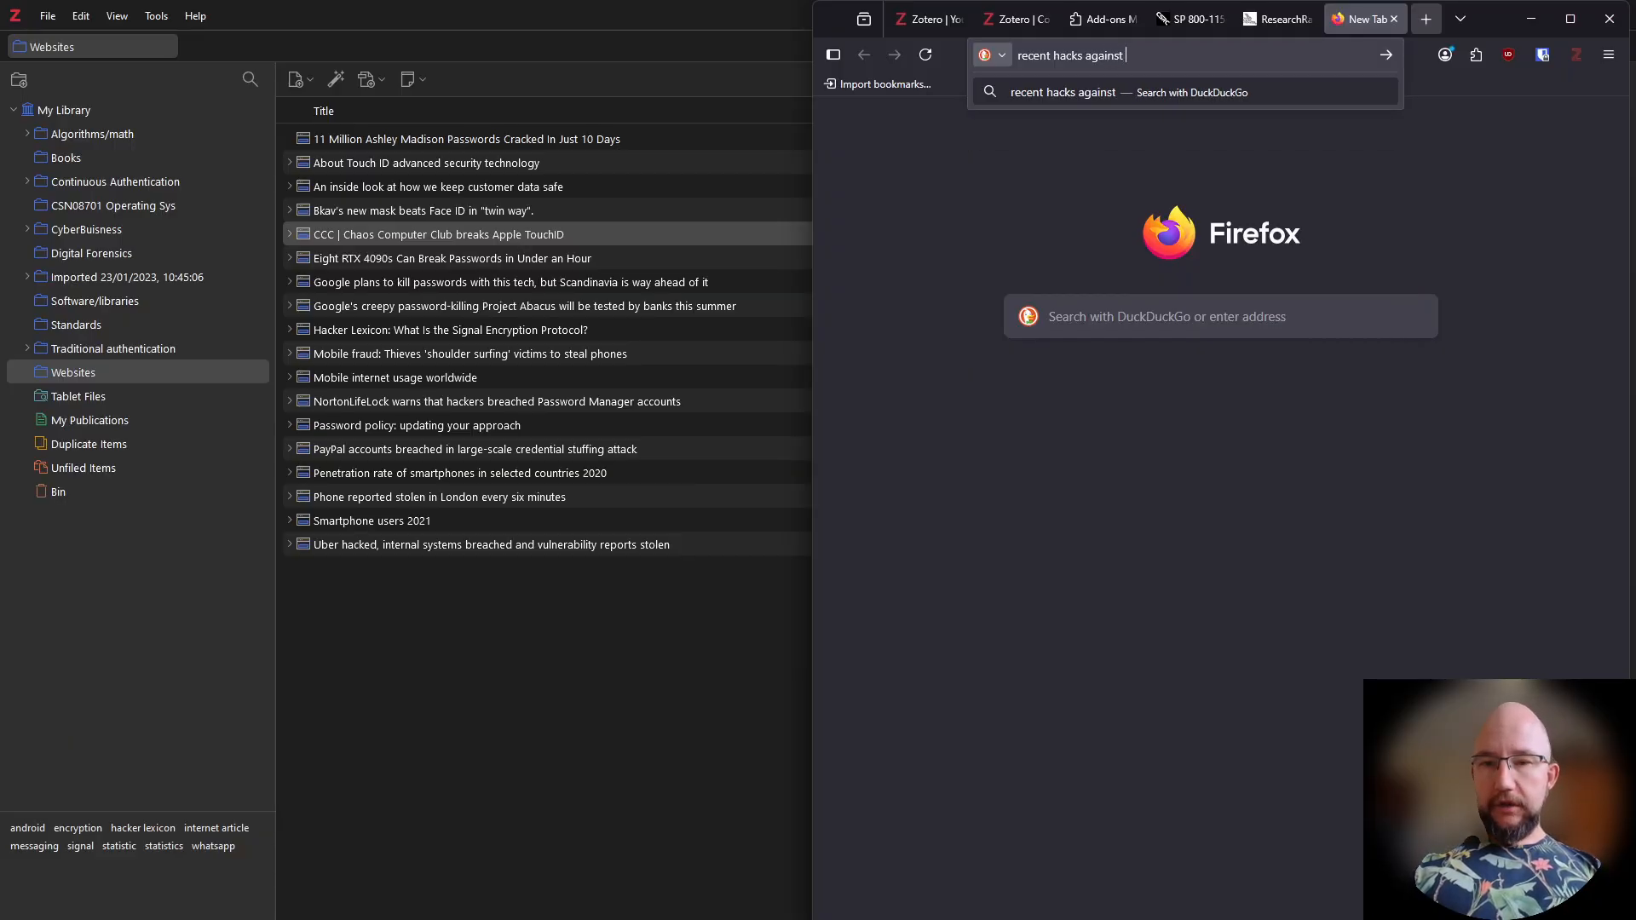
key("Return")
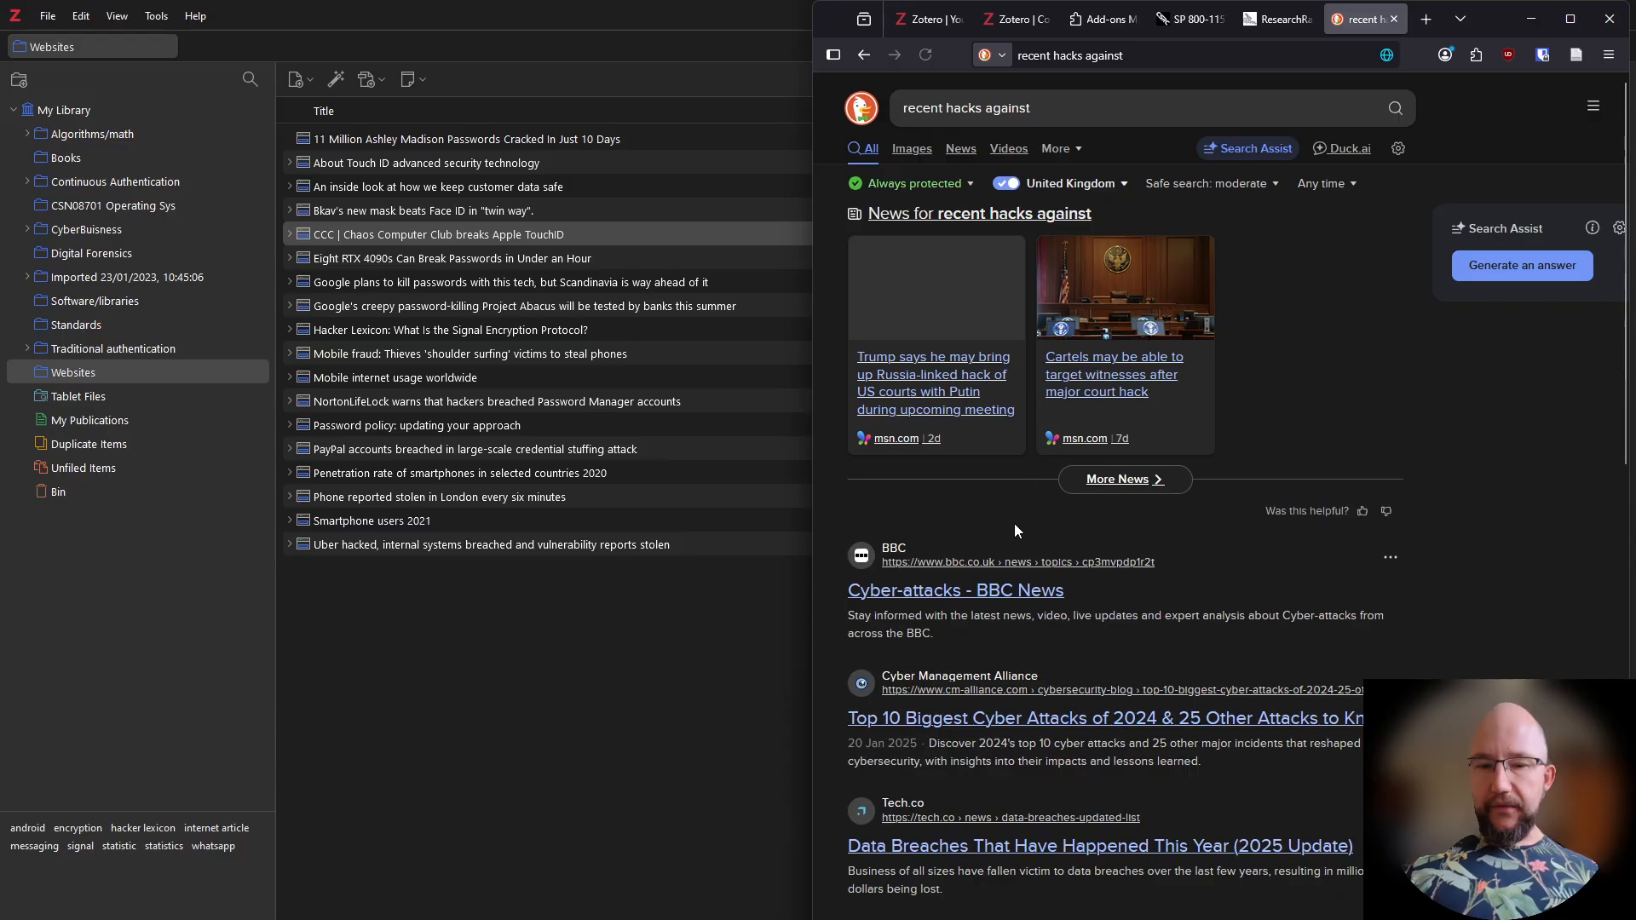
Open the BBC Cyber-attacks topic's article "Council boosts cyber security amid rising threats" and dismiss the sign-in offer
left_click(930, 597)
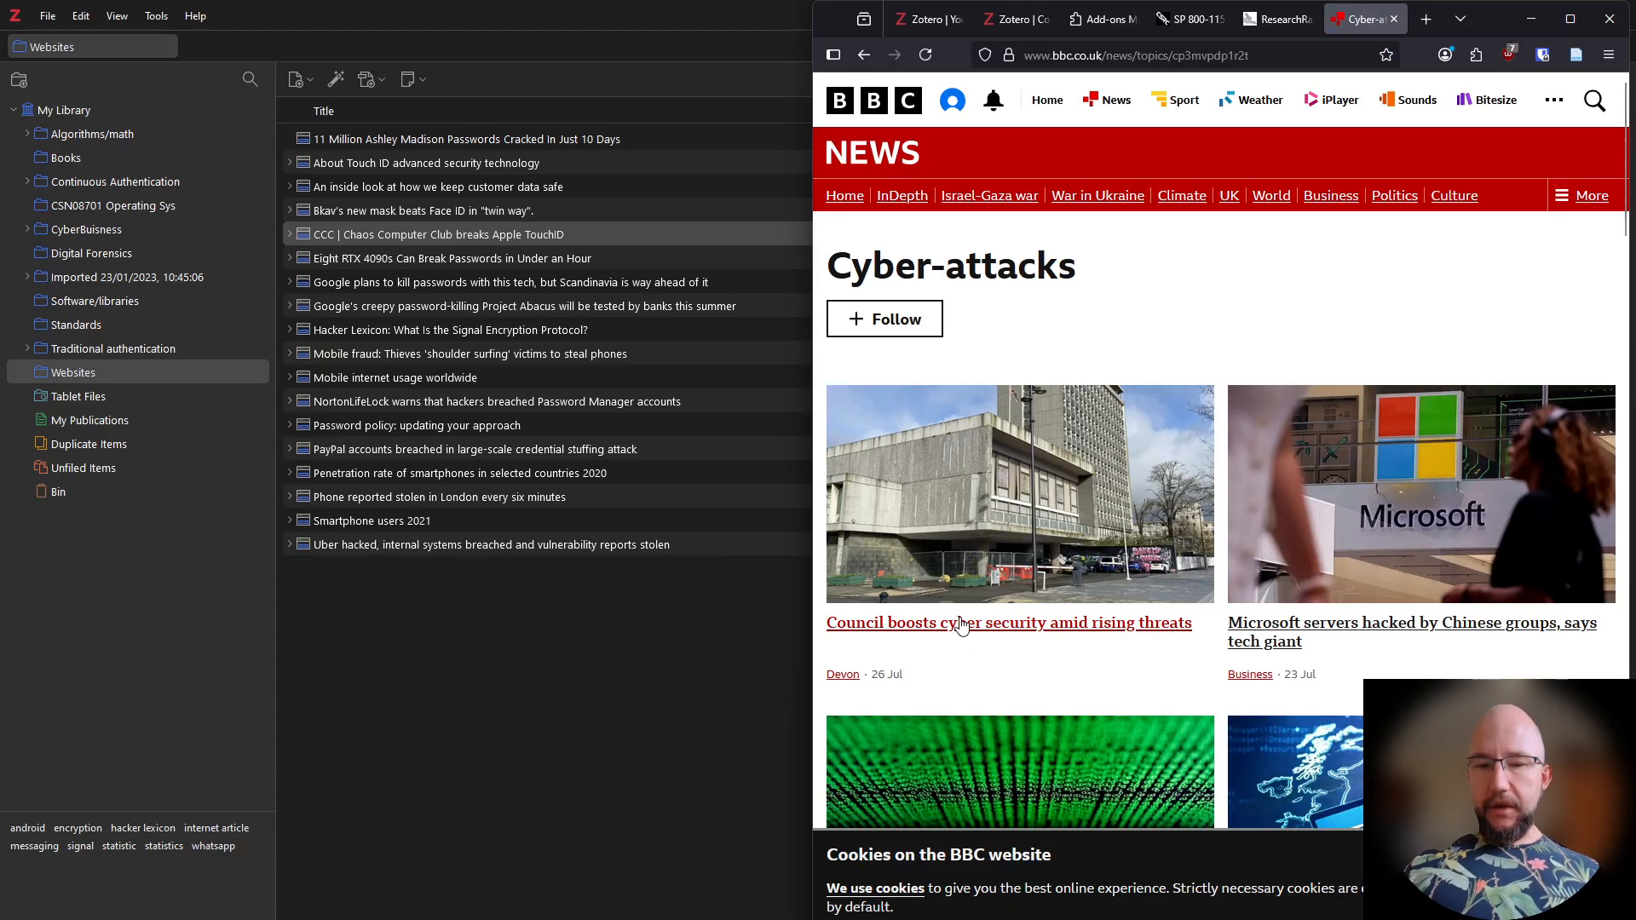
left_click(961, 625)
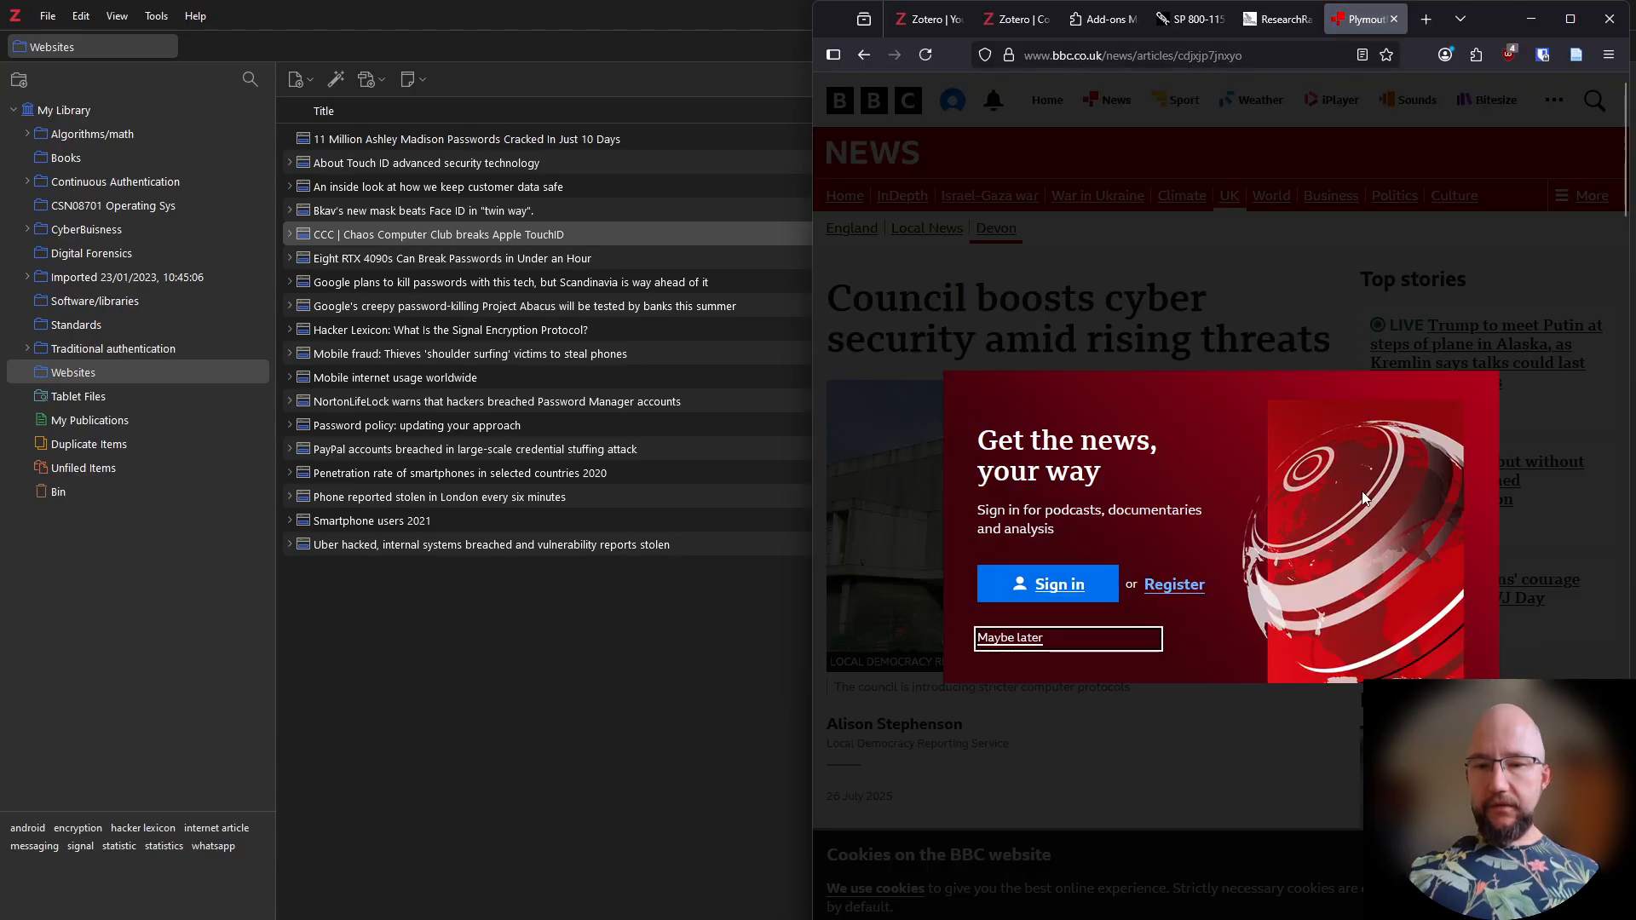
left_click(1019, 646)
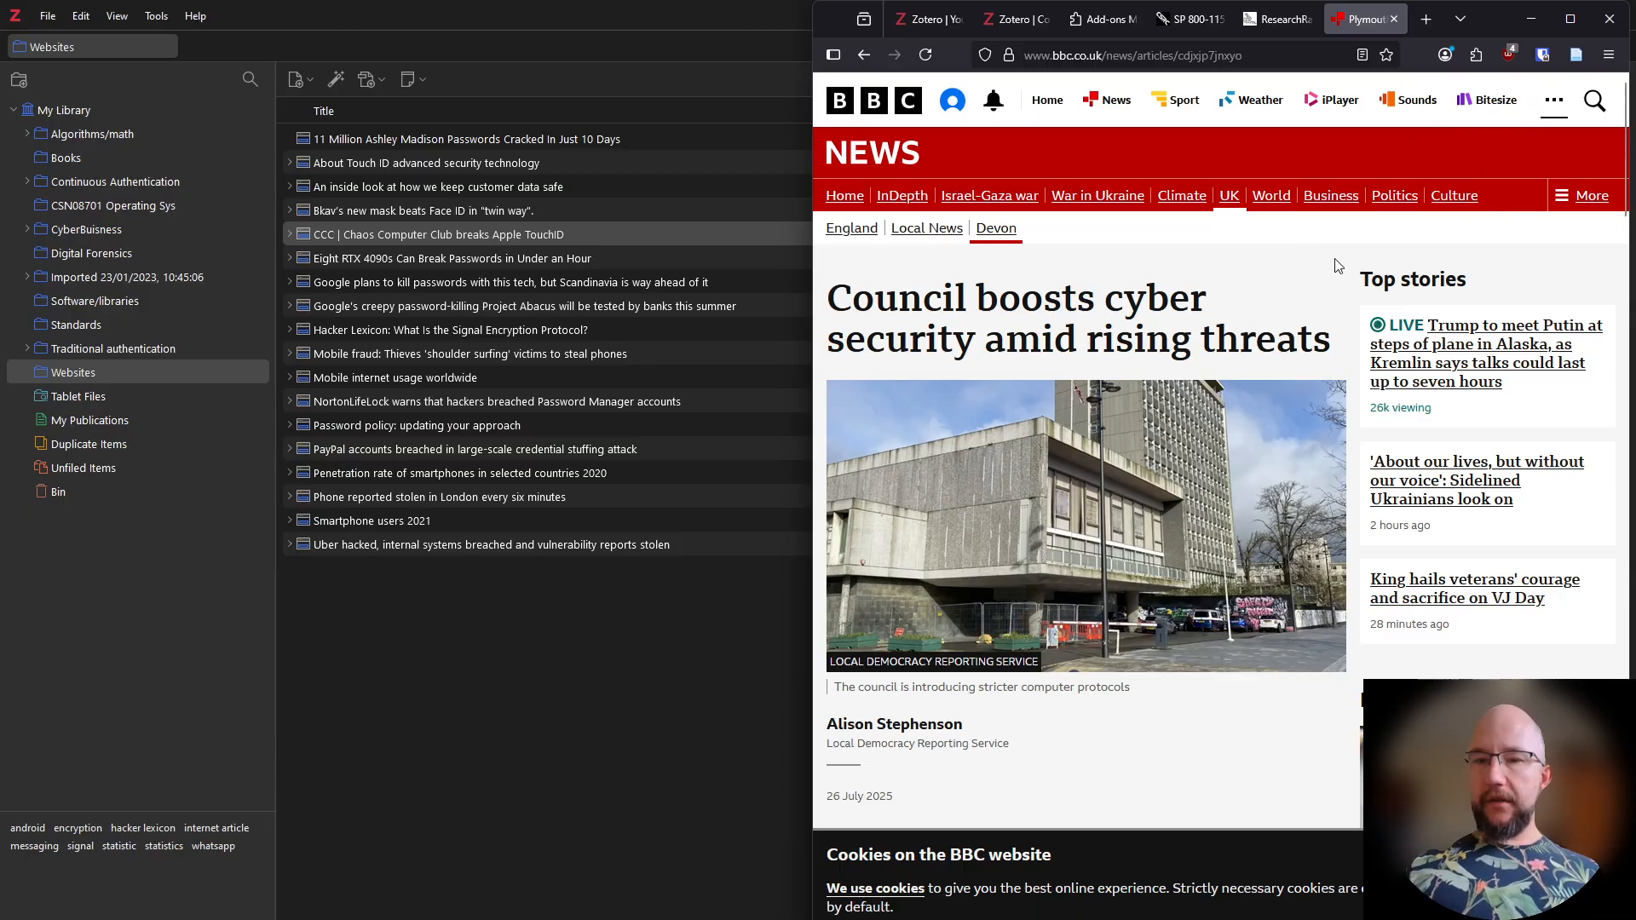
scroll(1155, 323, "down", 7)
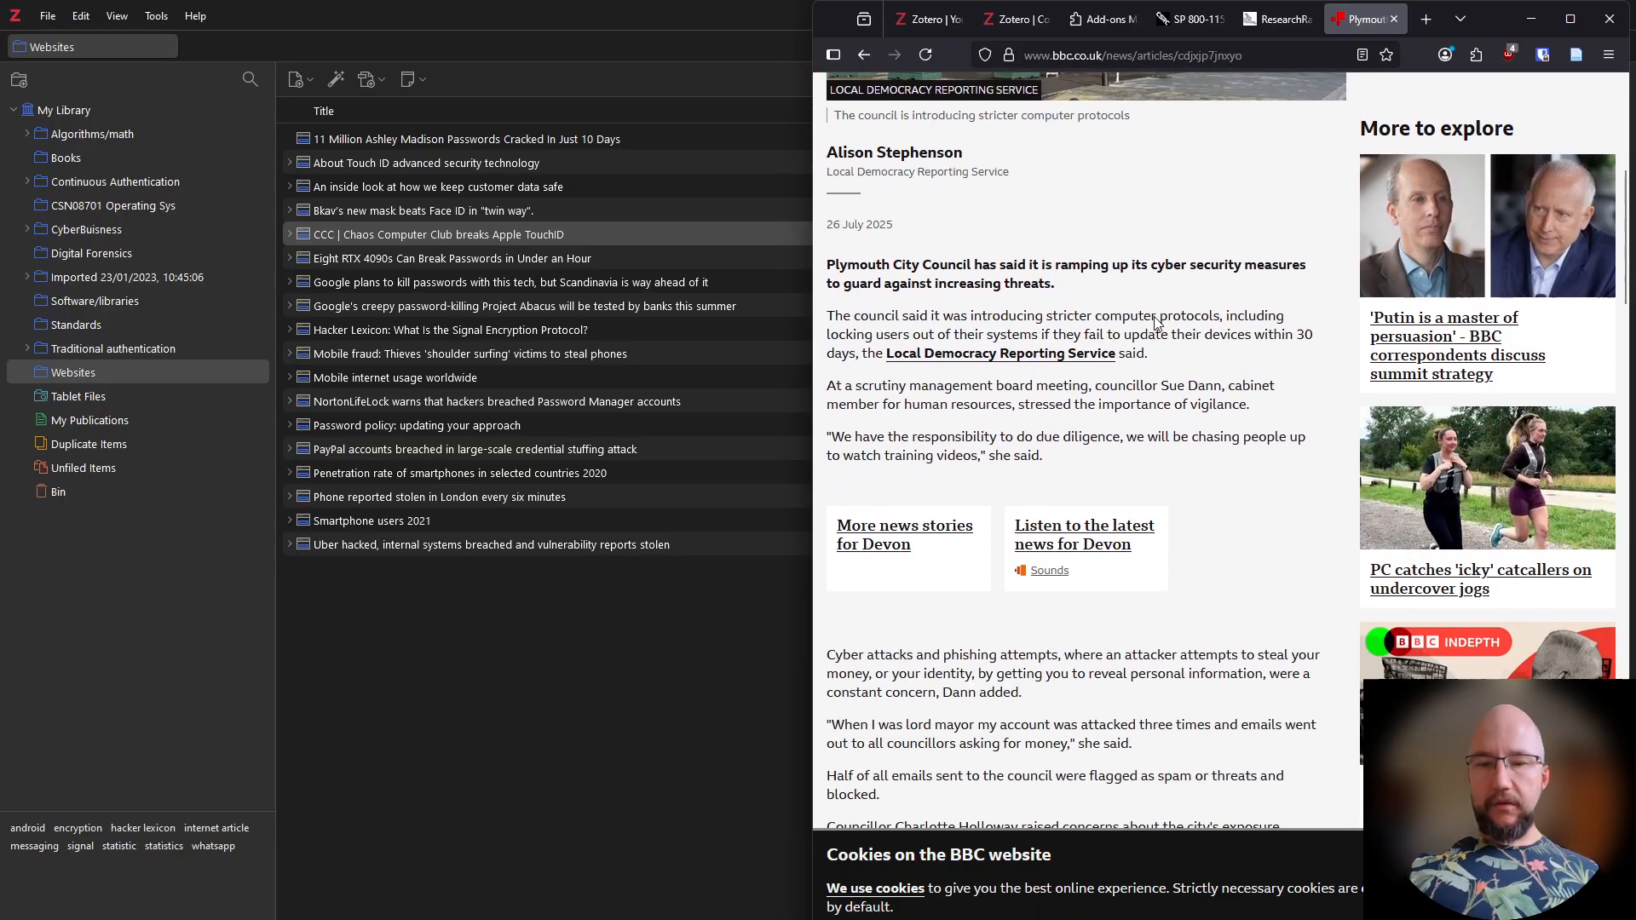
scroll(1154, 315, "up", 7)
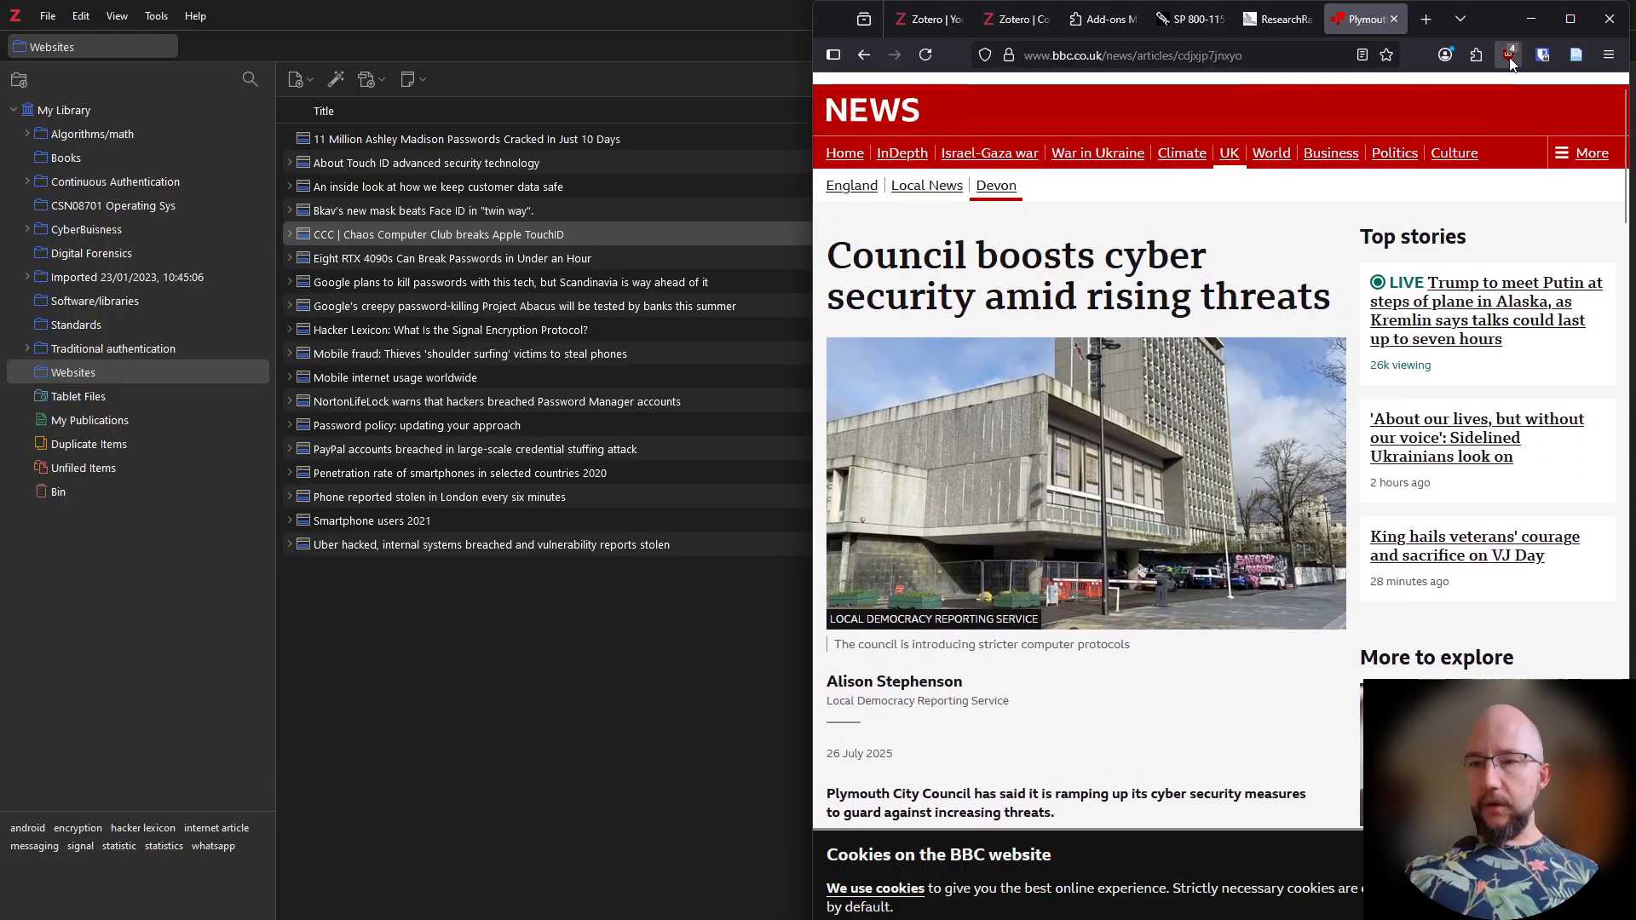
Save the BBC article to Zotero's Websites collection with the connector, then select the new item in Zotero and open its author's last name for editing
left_click(1577, 57)
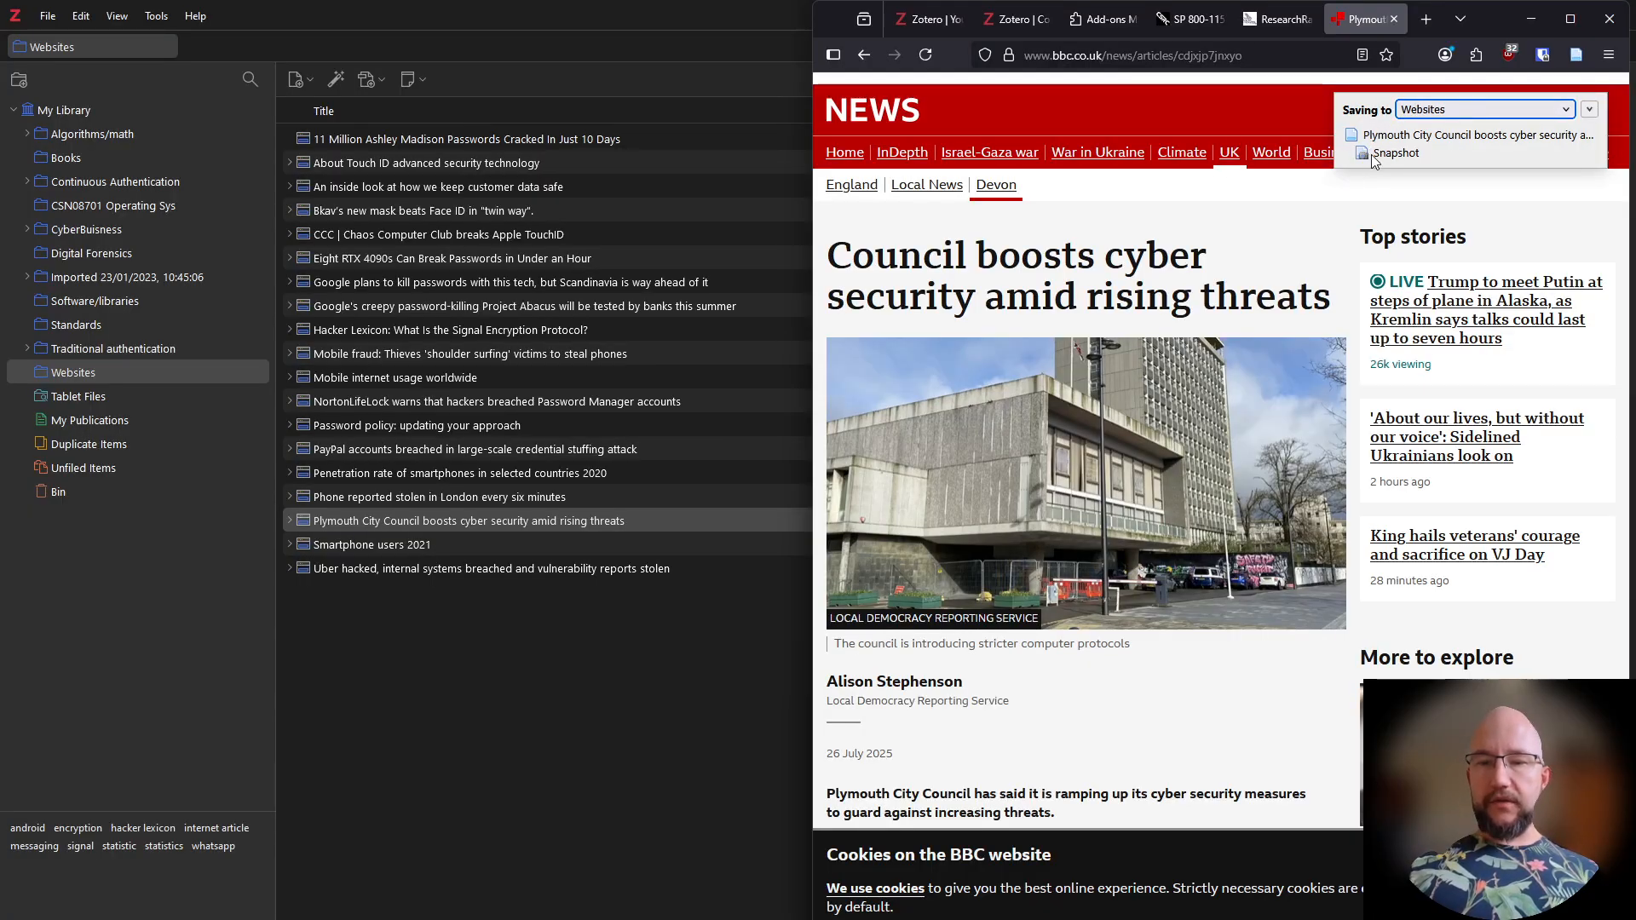
key("alt+Tab")
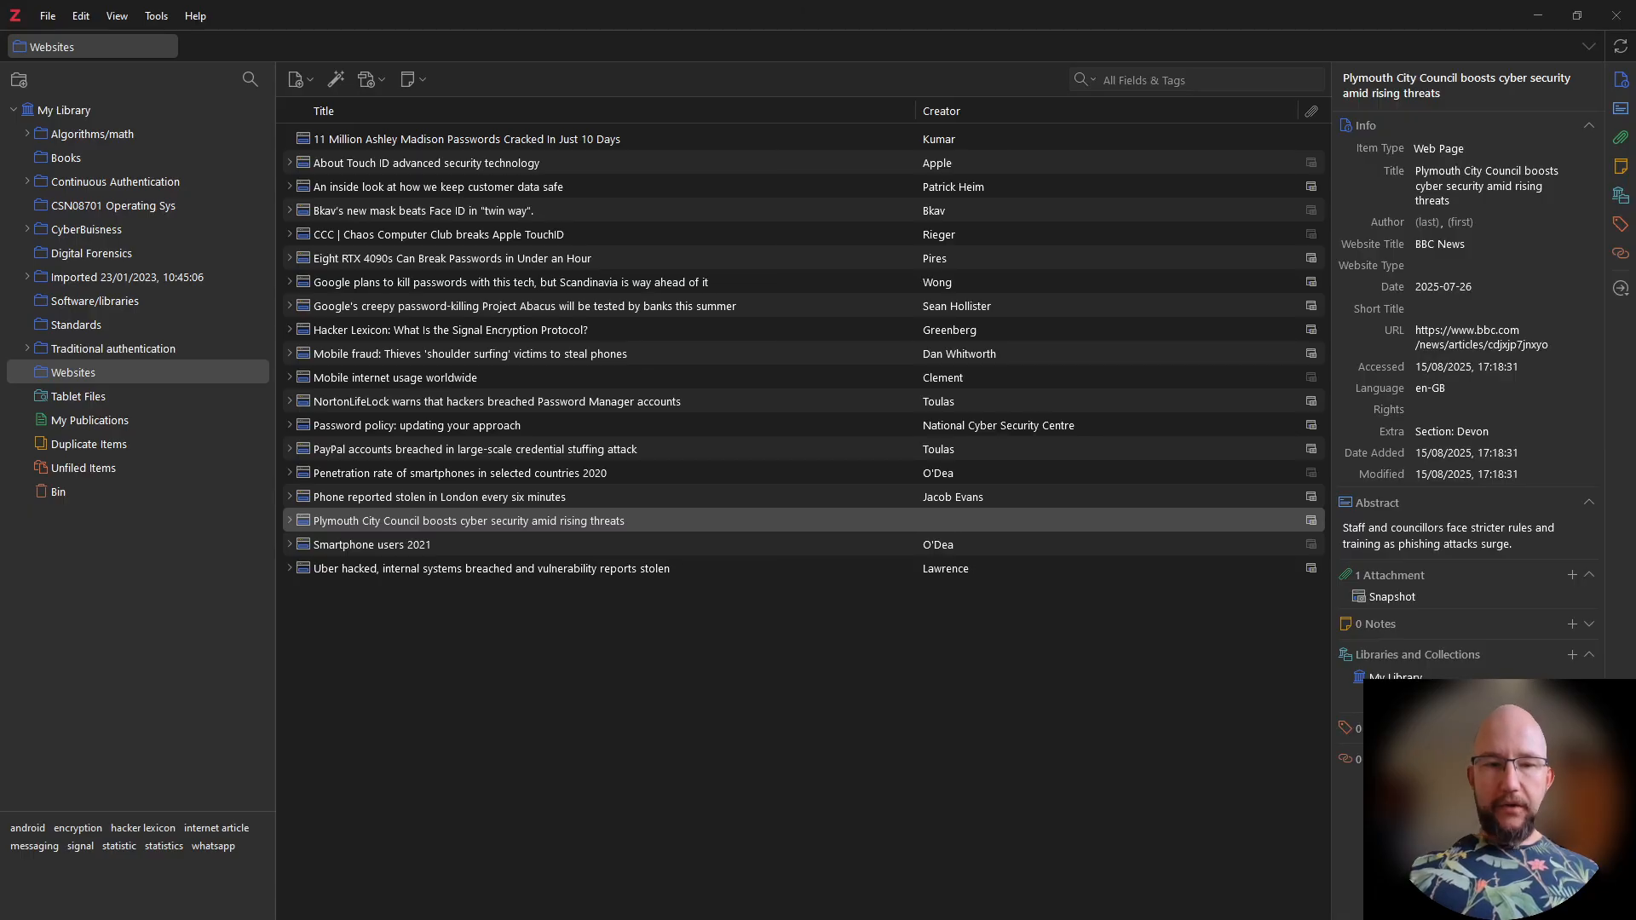
left_click(119, 374)
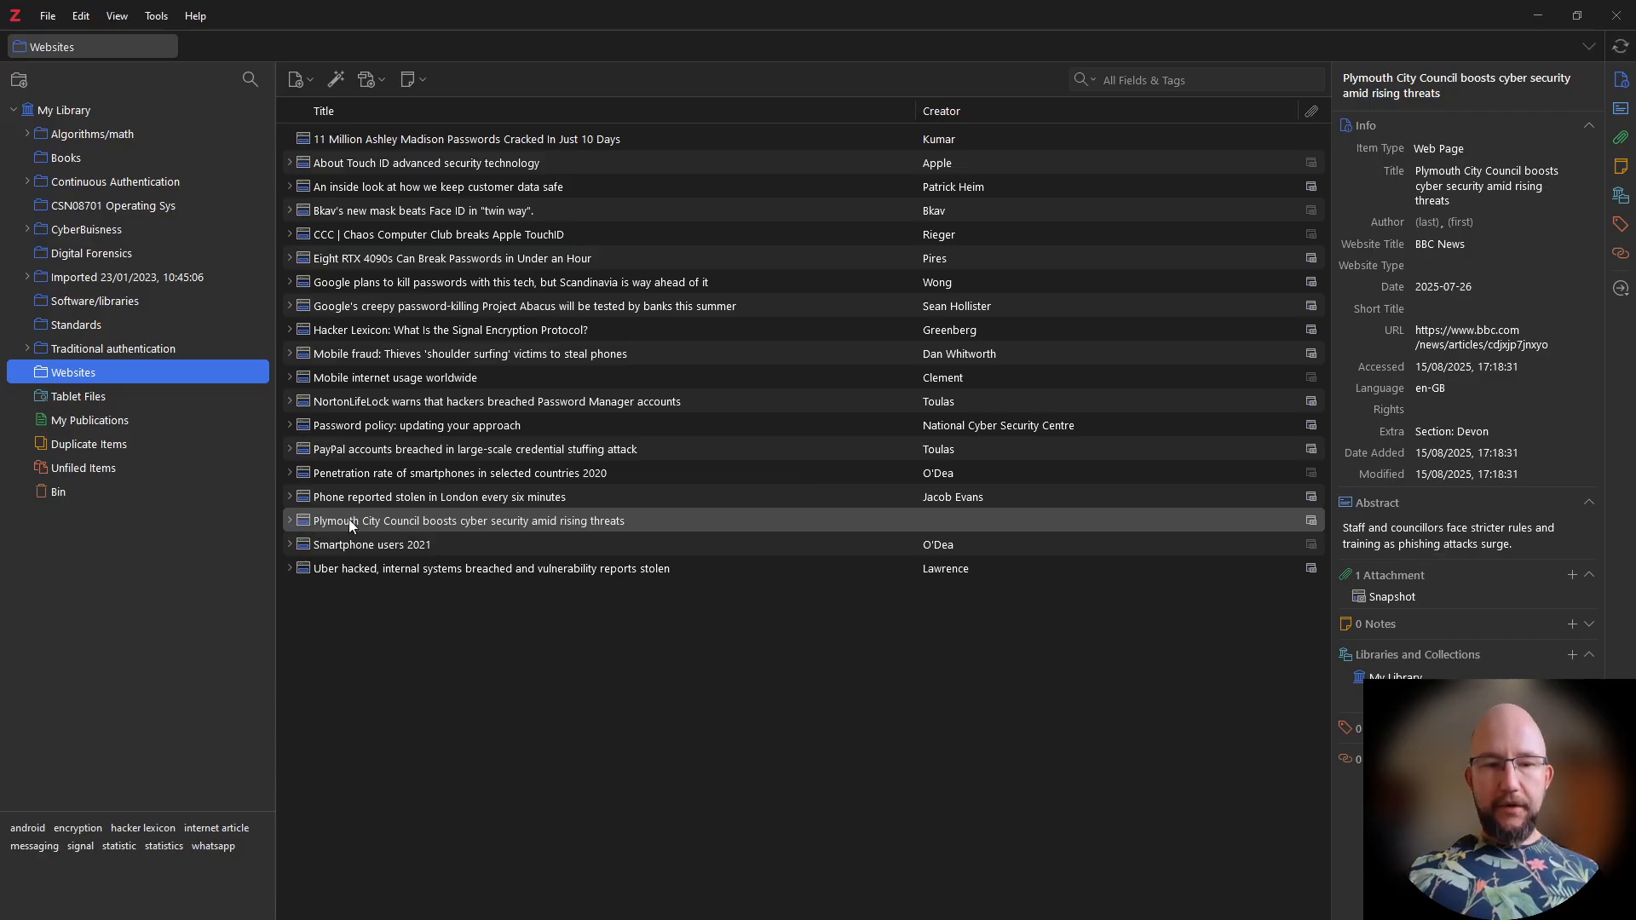
left_click(621, 523)
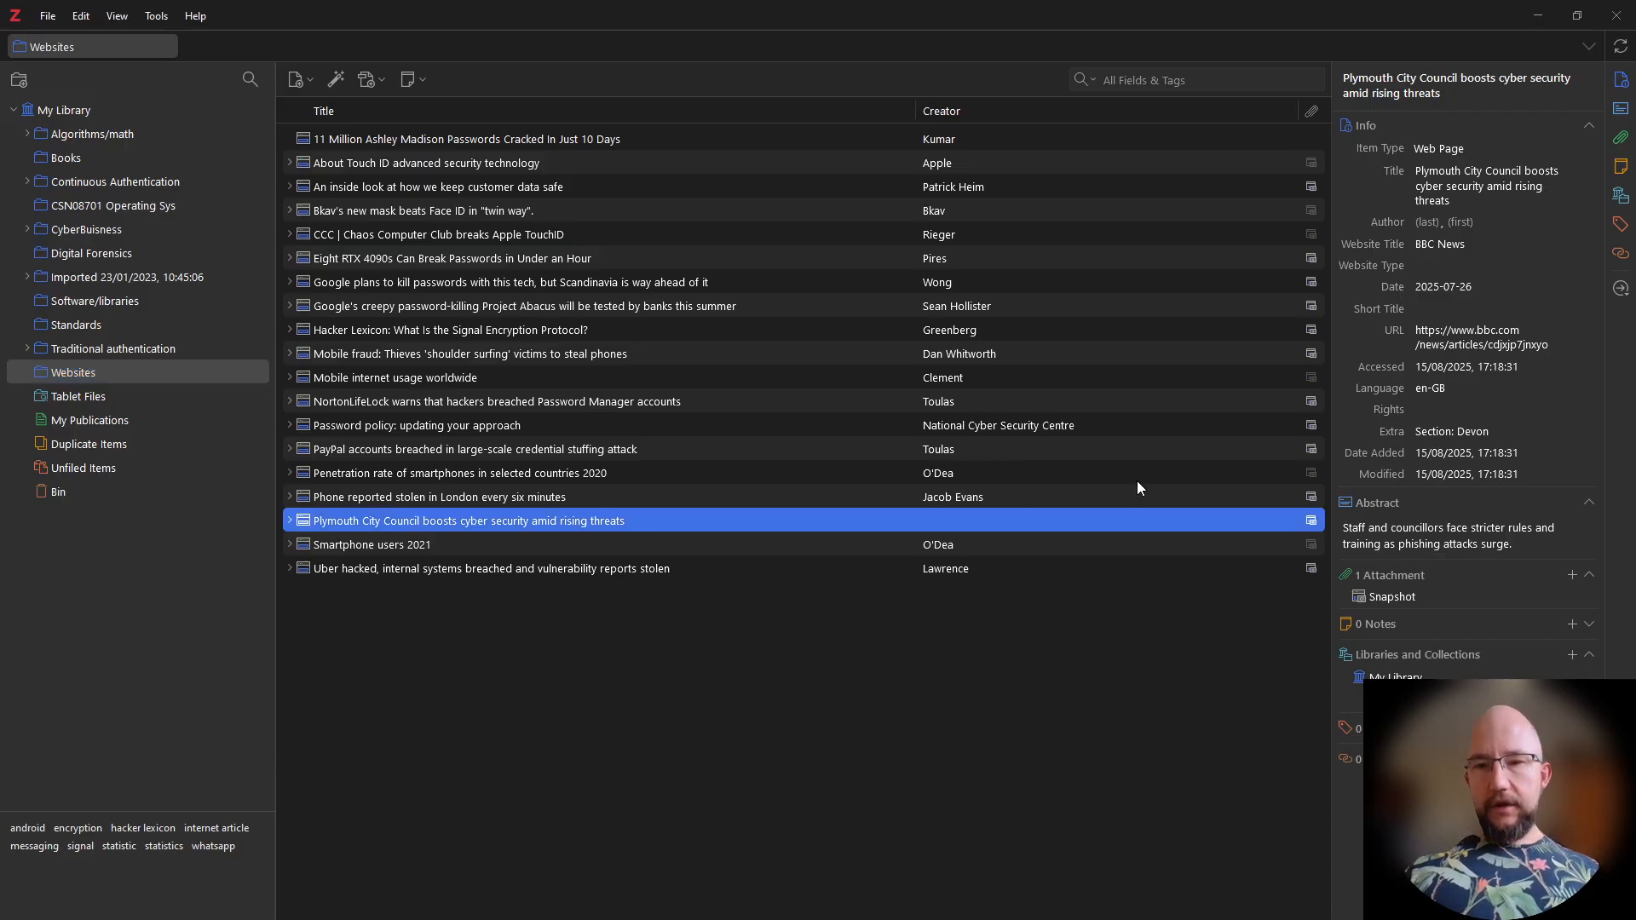
left_click(1430, 223)
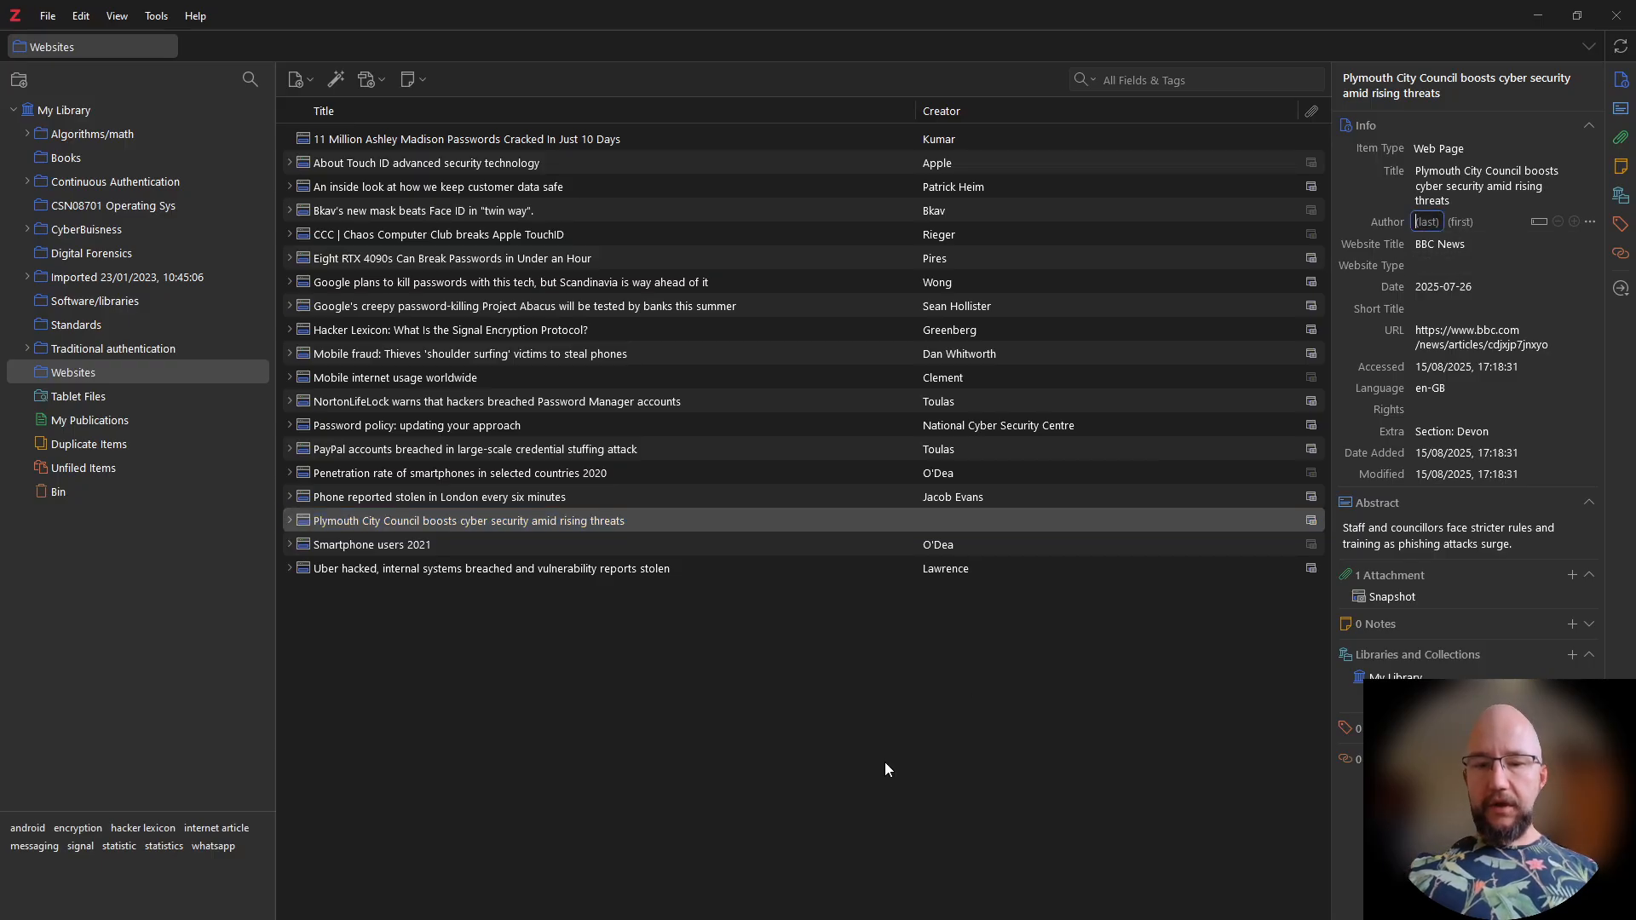
In LibreOffice Writer, add the line "using the website as reference" between the TouchID sentence and the "Reference/bibliography:" heading
key("alt+Tab")
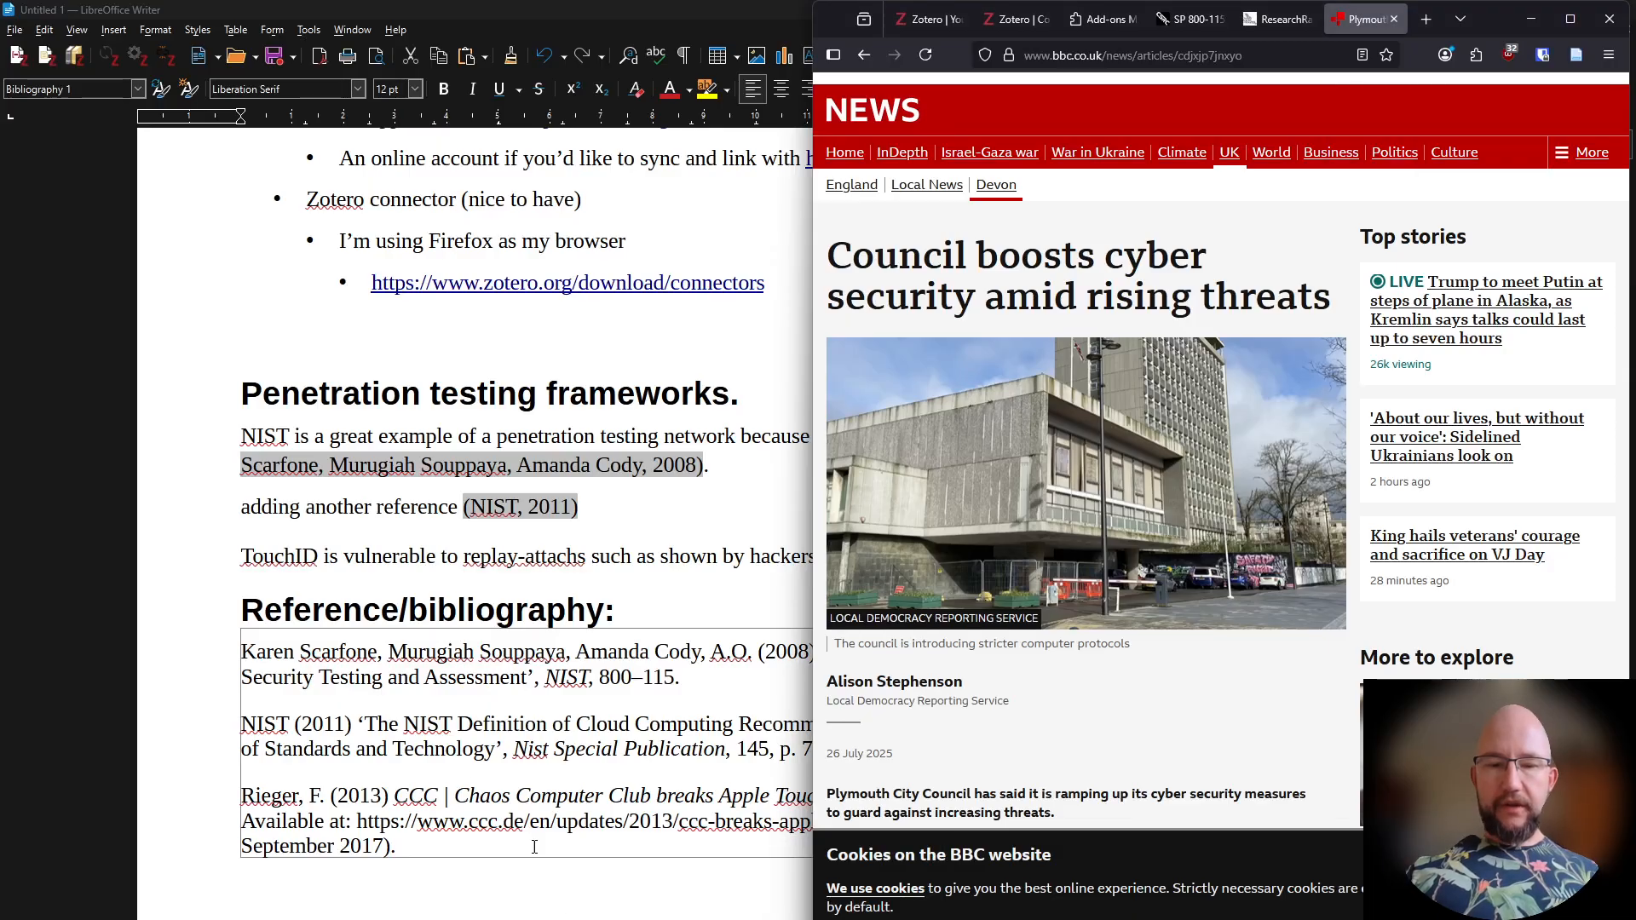
left_click(478, 607)
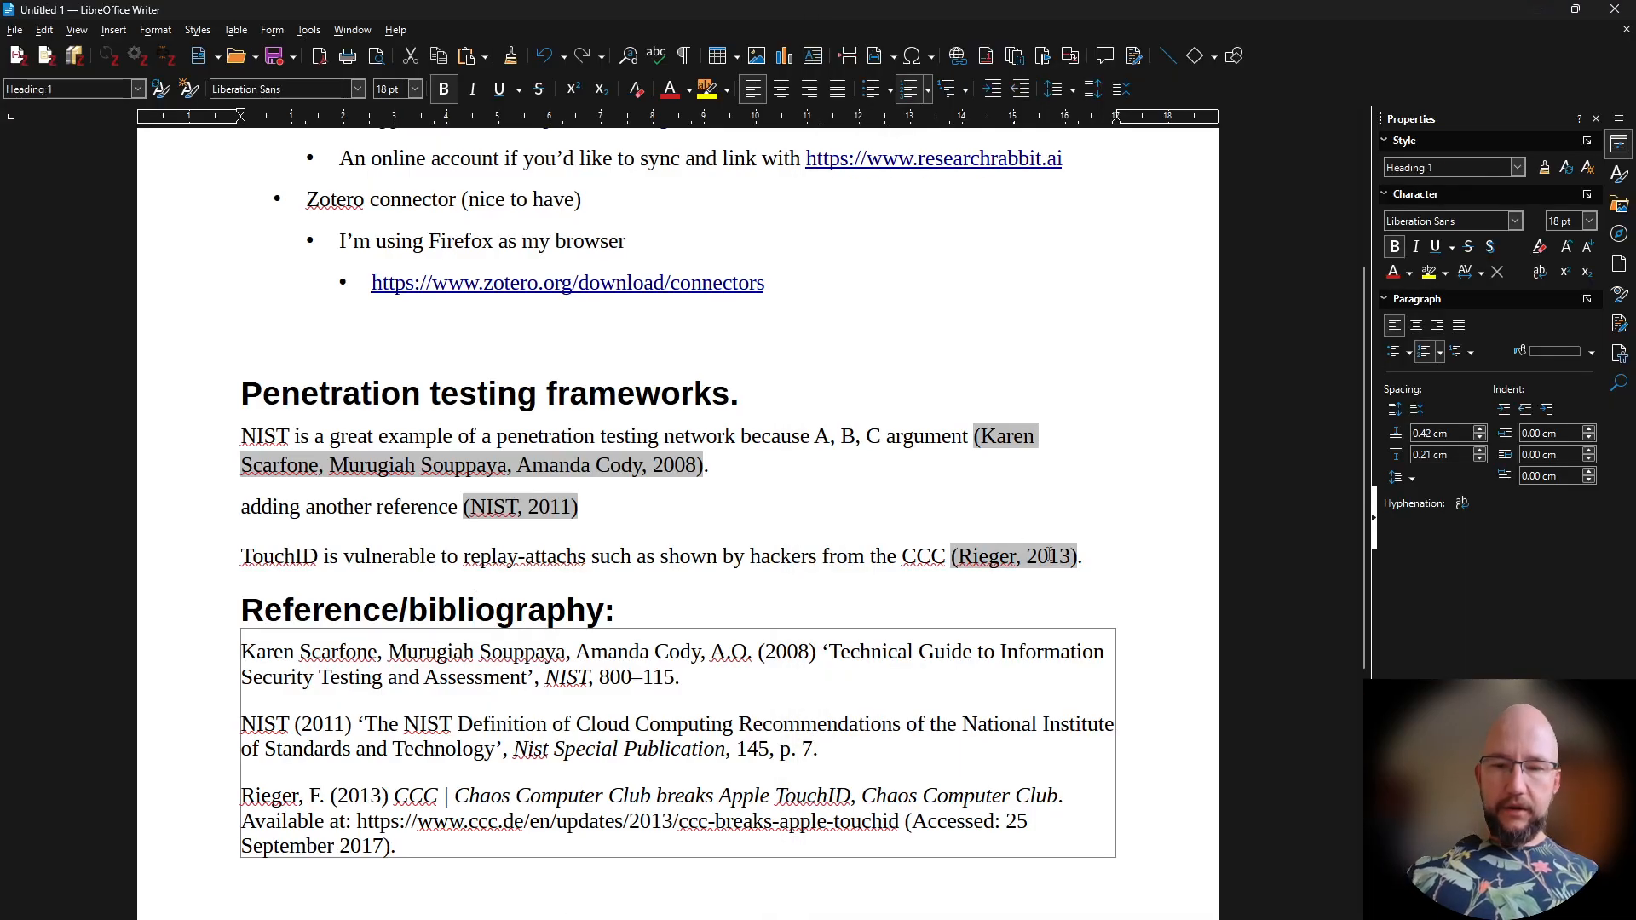
key("Return")
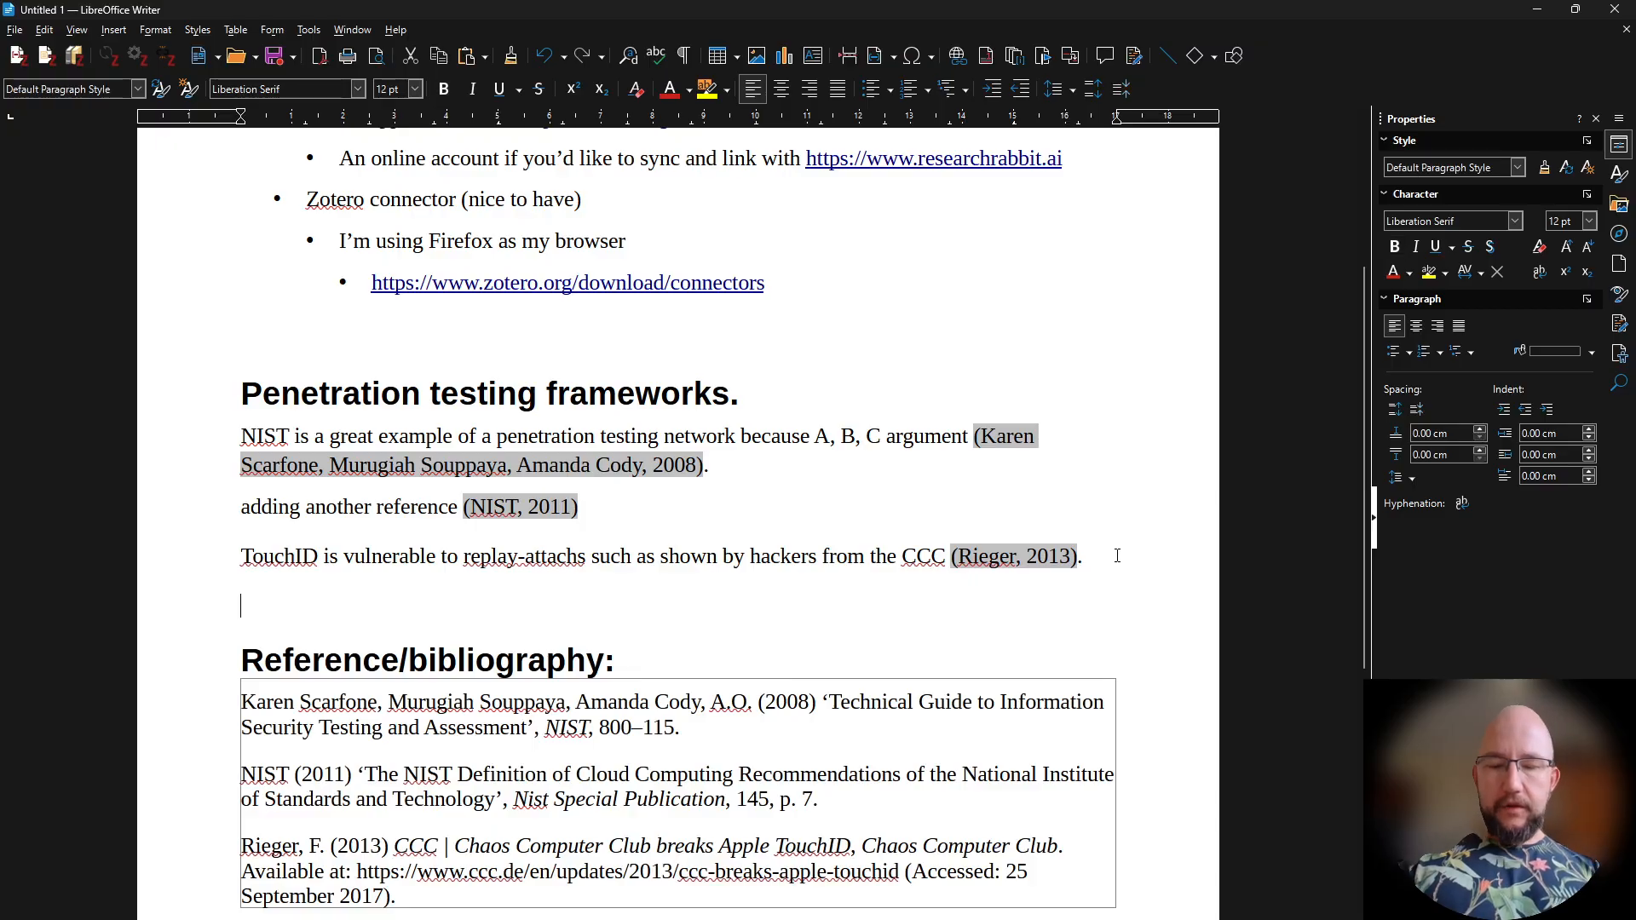
type("using the we")
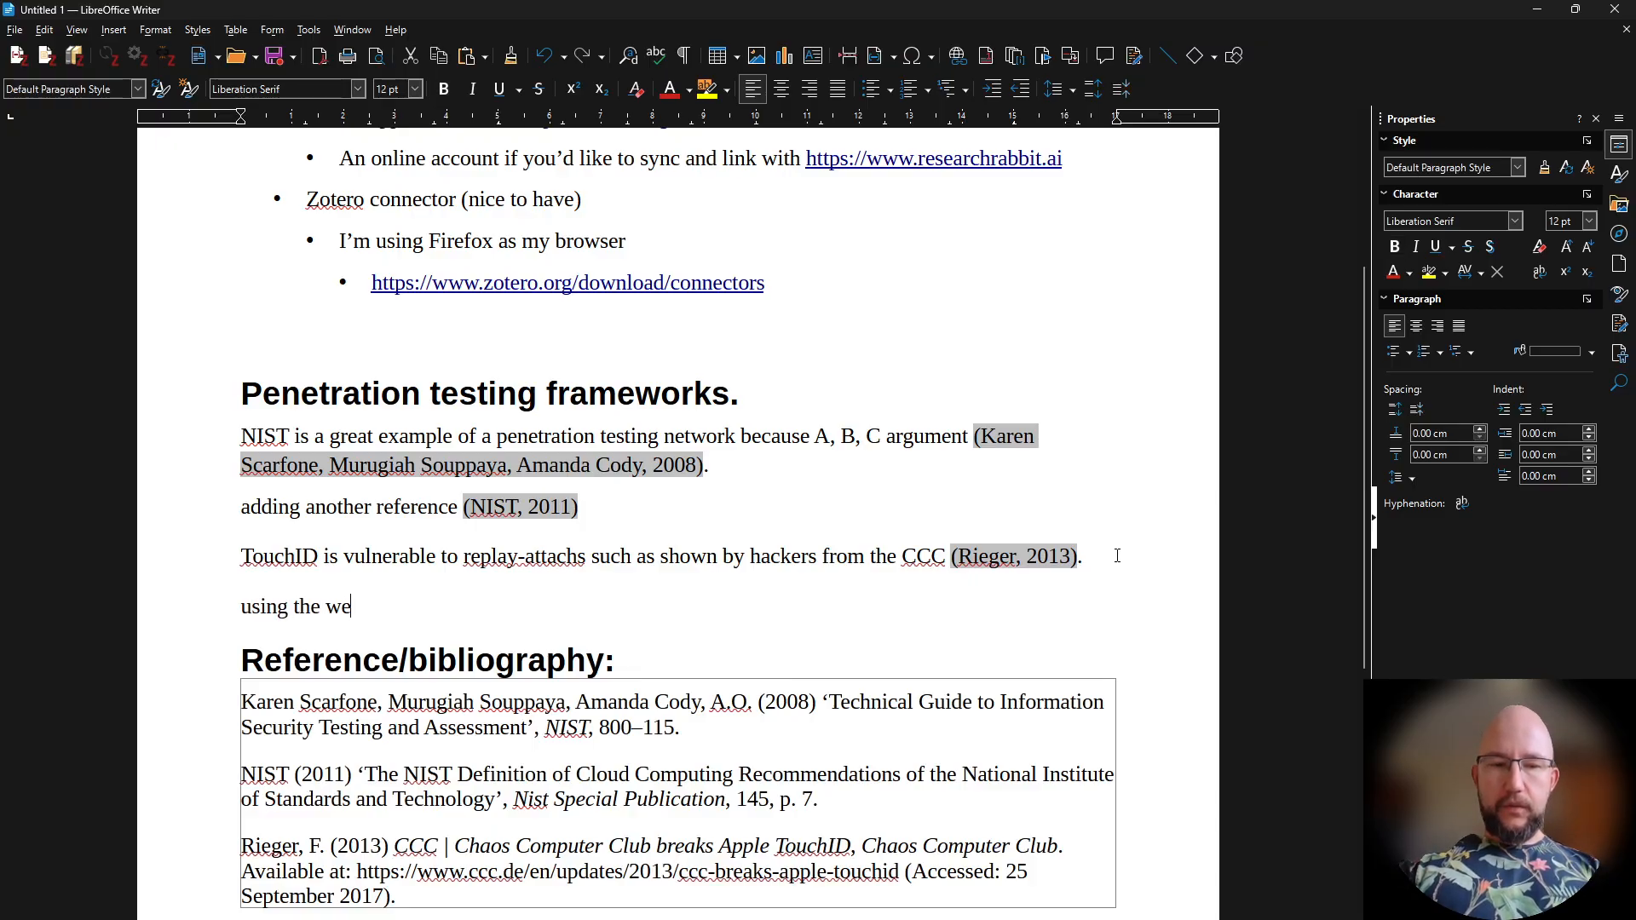
type("bsite as re")
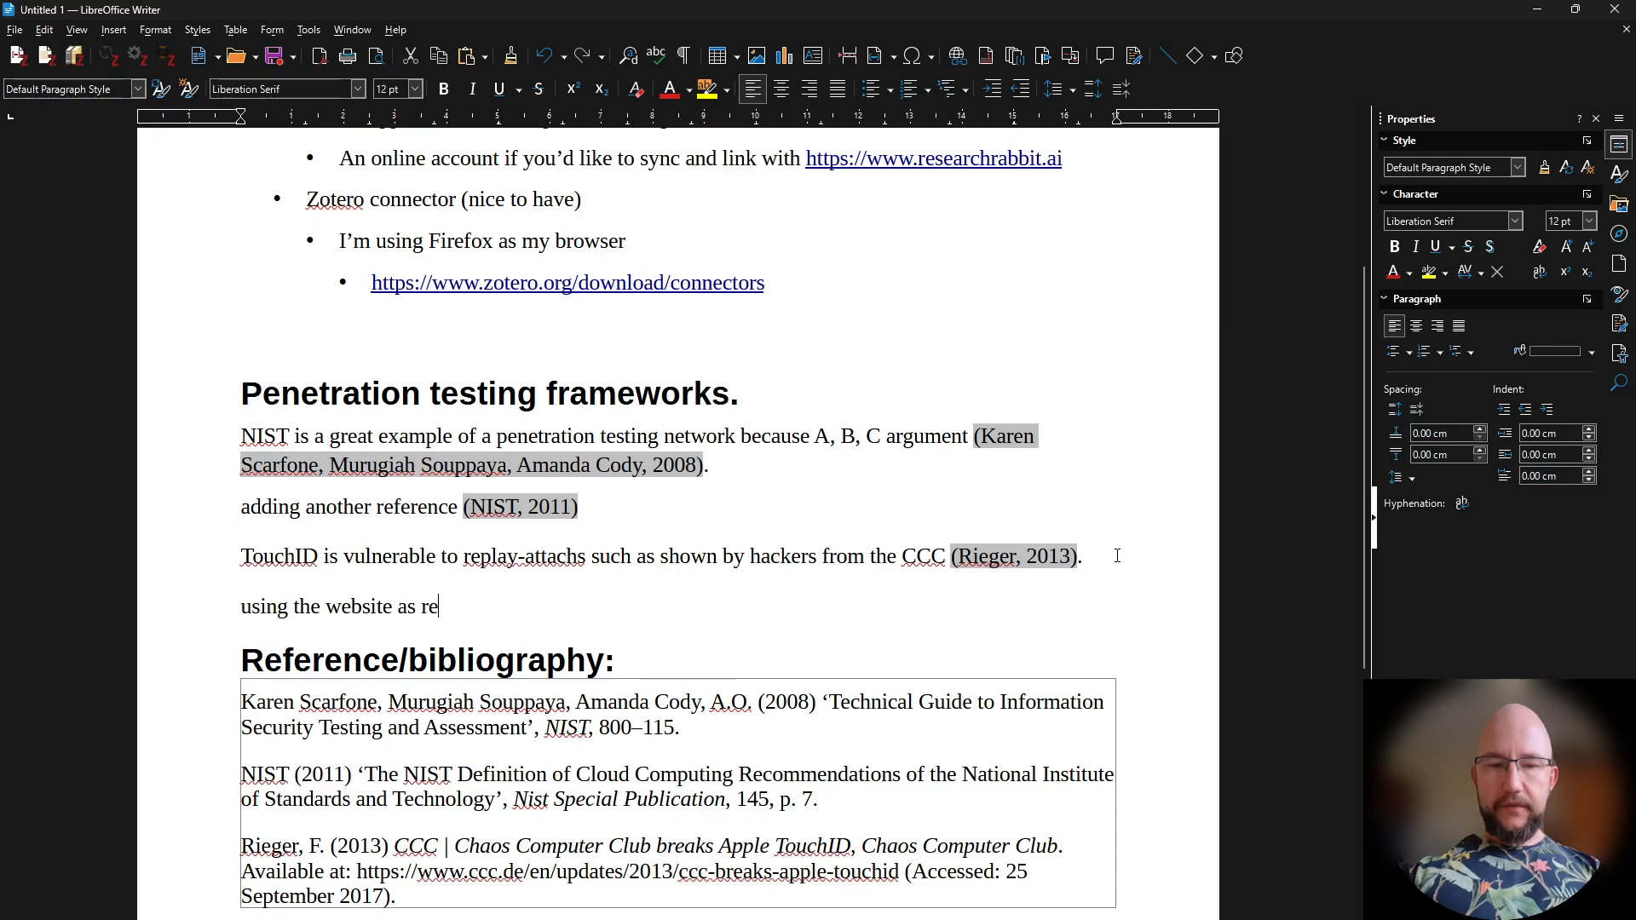
type("ference")
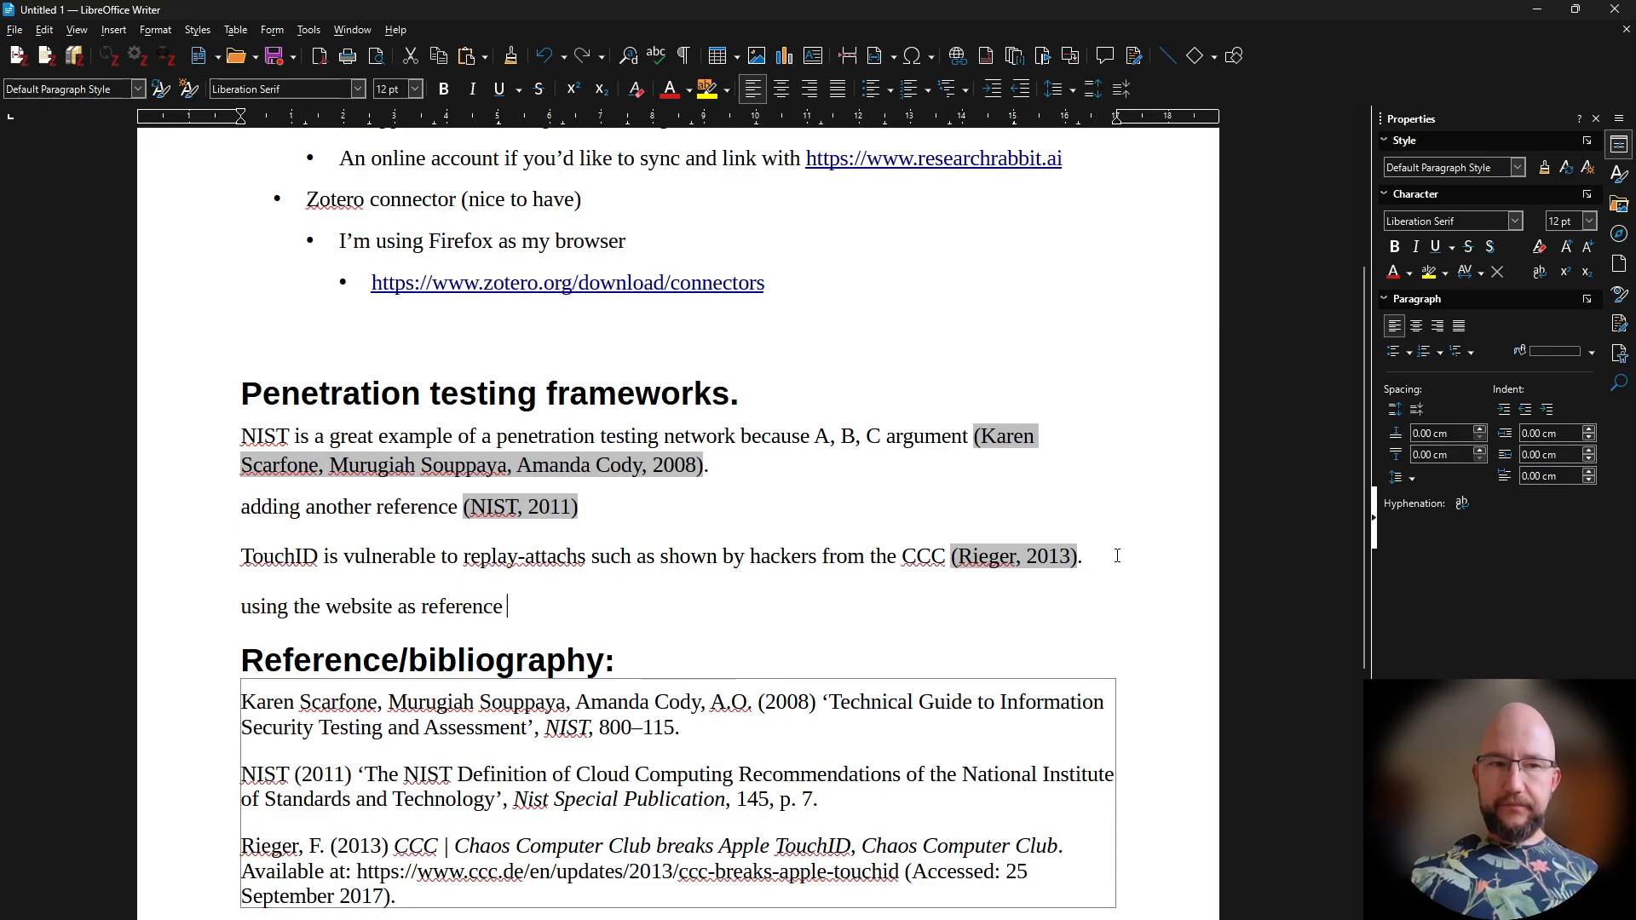
Insert a Zotero citation for the selected "Plymouth City Council boosts cyber security amid rising threats" item after "using the website as reference" and review its bibliography entry
left_click(17, 58)
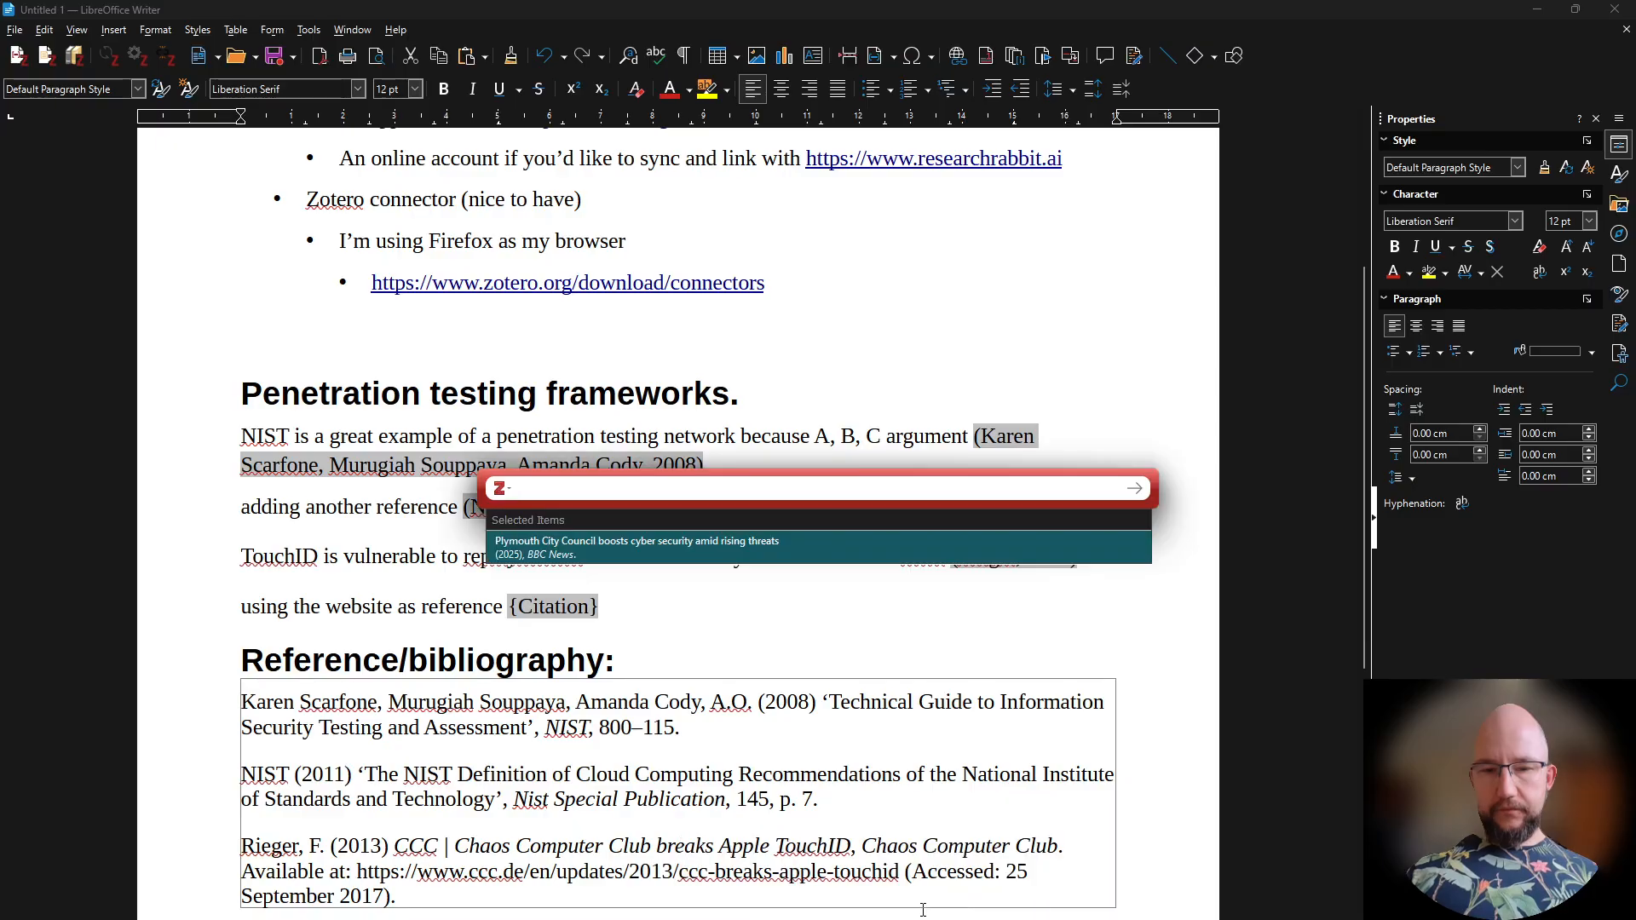
left_click(567, 548)
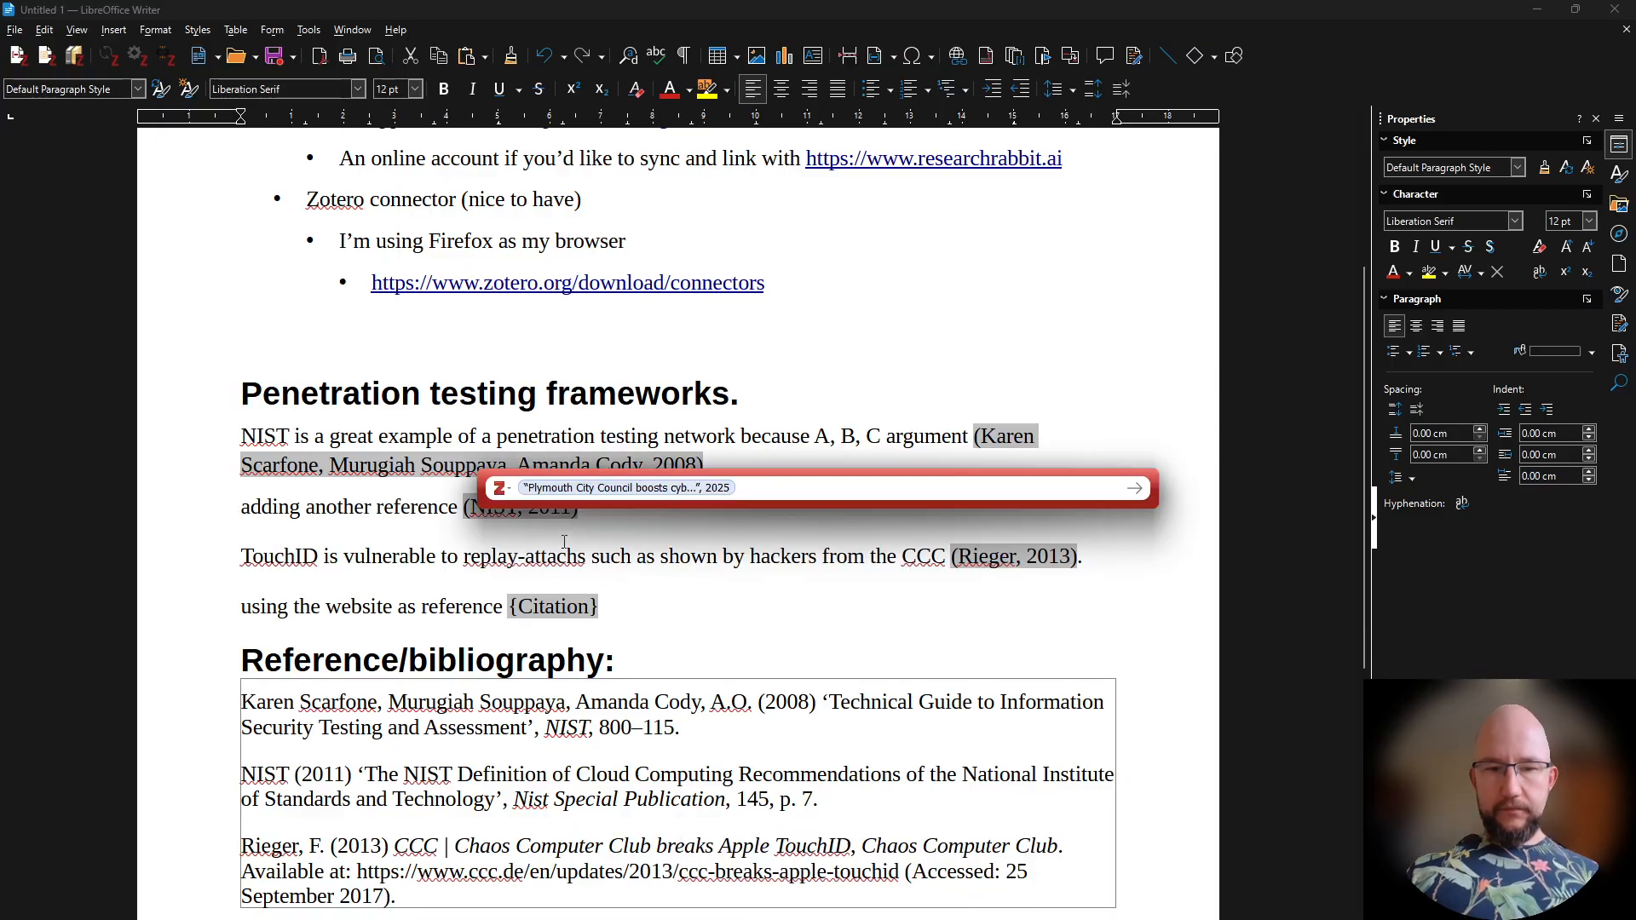
key("Return")
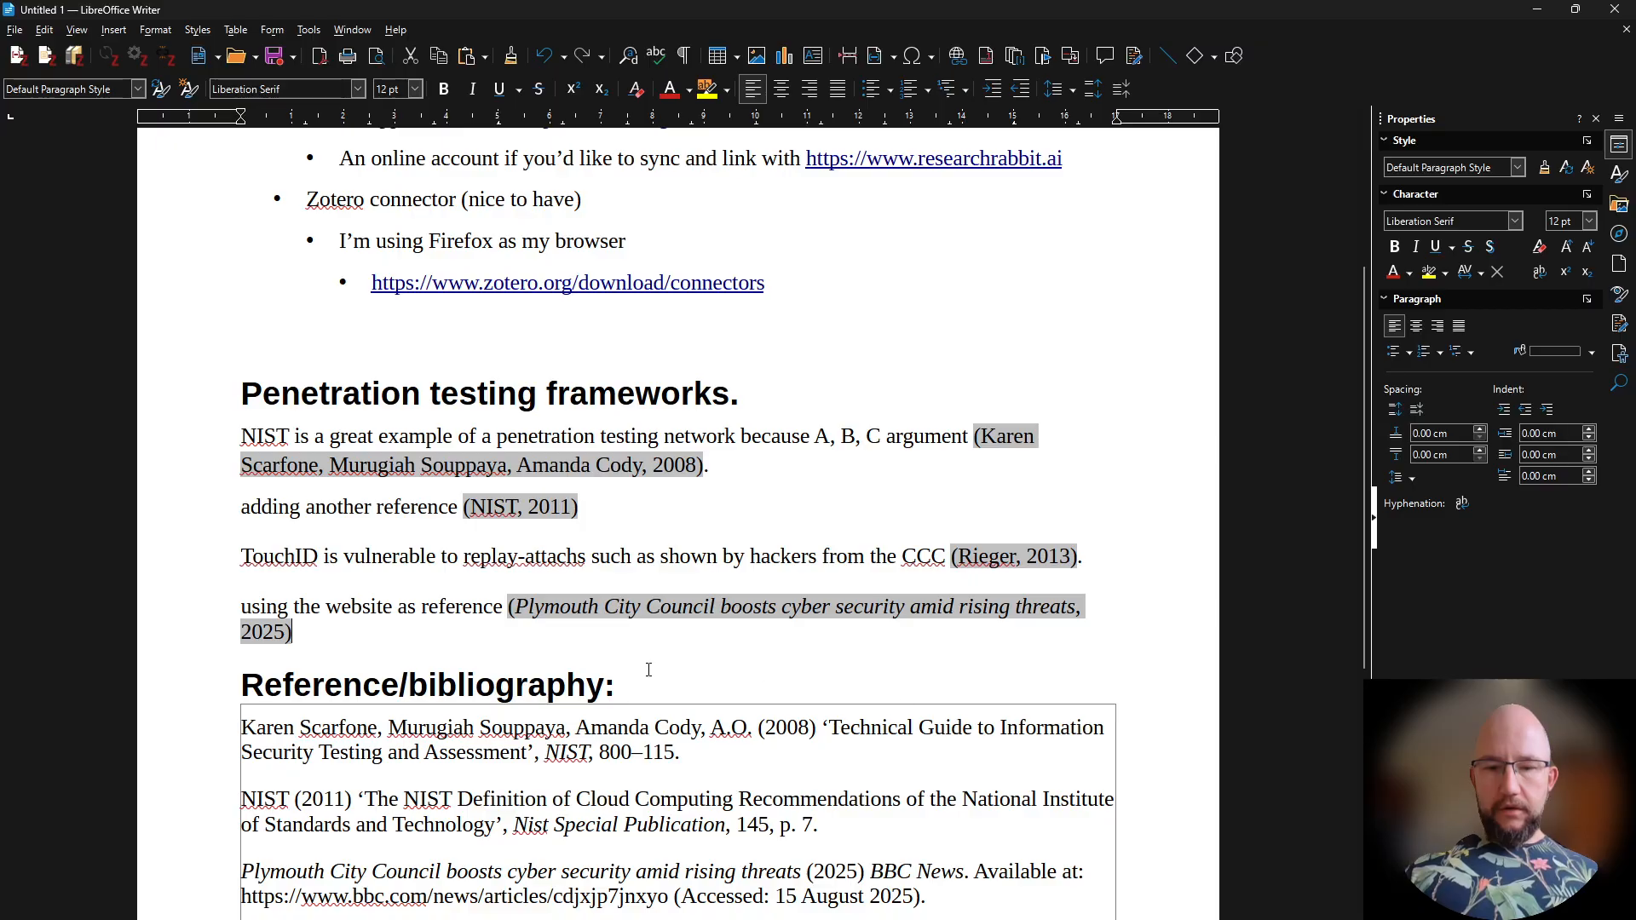
scroll(649, 670, "down", 3)
scroll(649, 670, "down", 4)
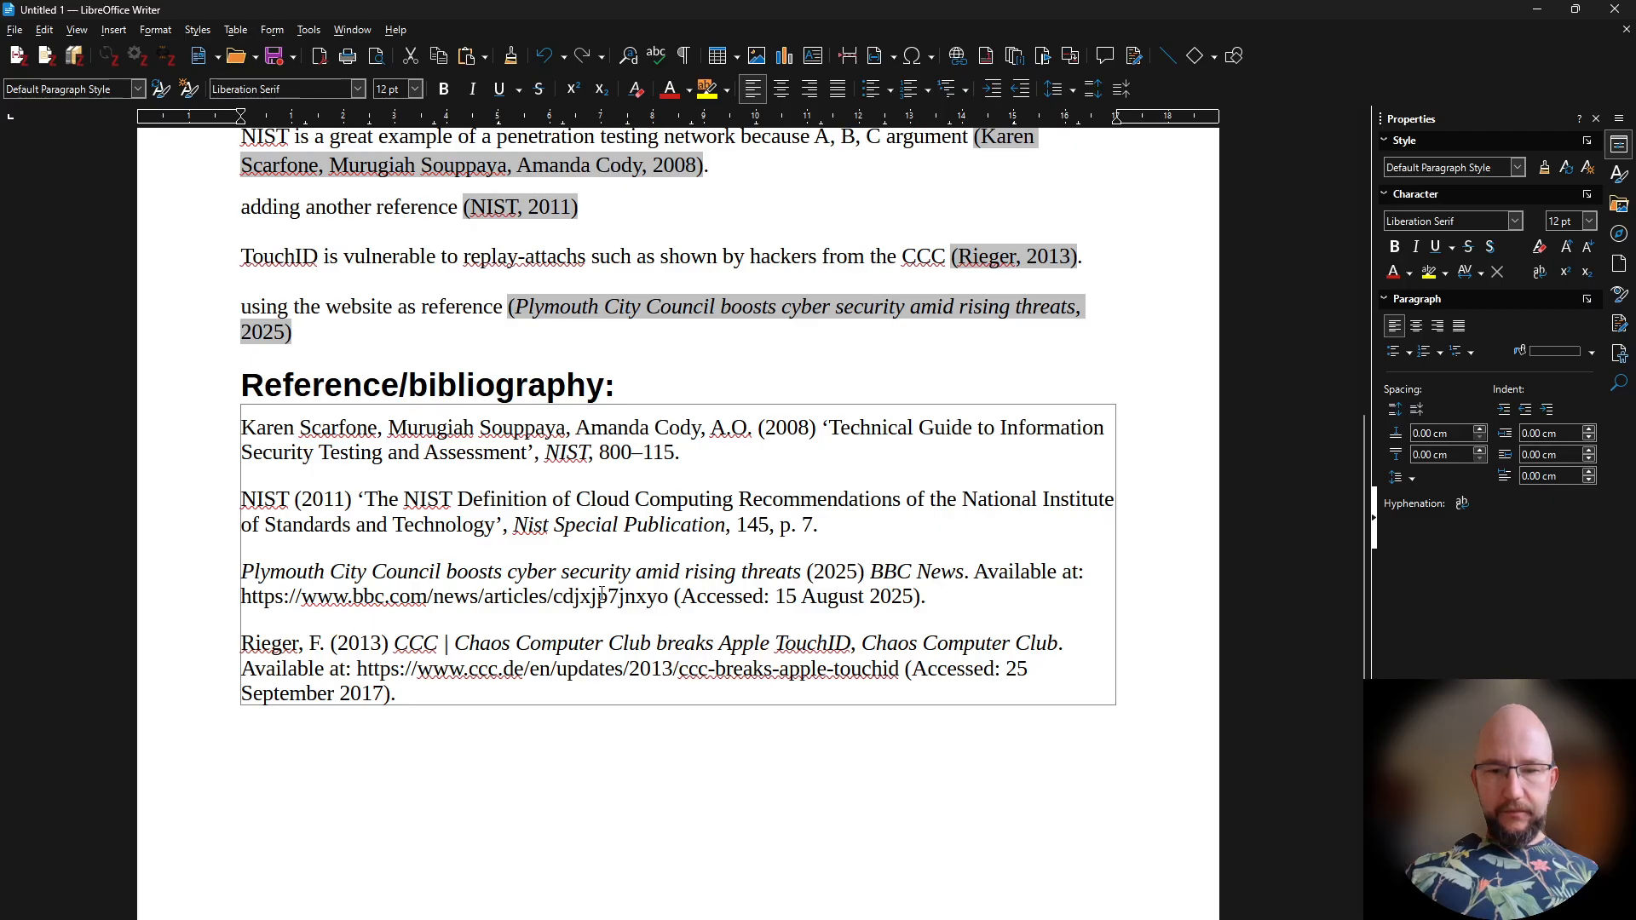
Check the author information for the Plymouth City Council item across the Writer bibliography, Zotero's Author field and the BBC article in Firefox
key("alt+Tab")
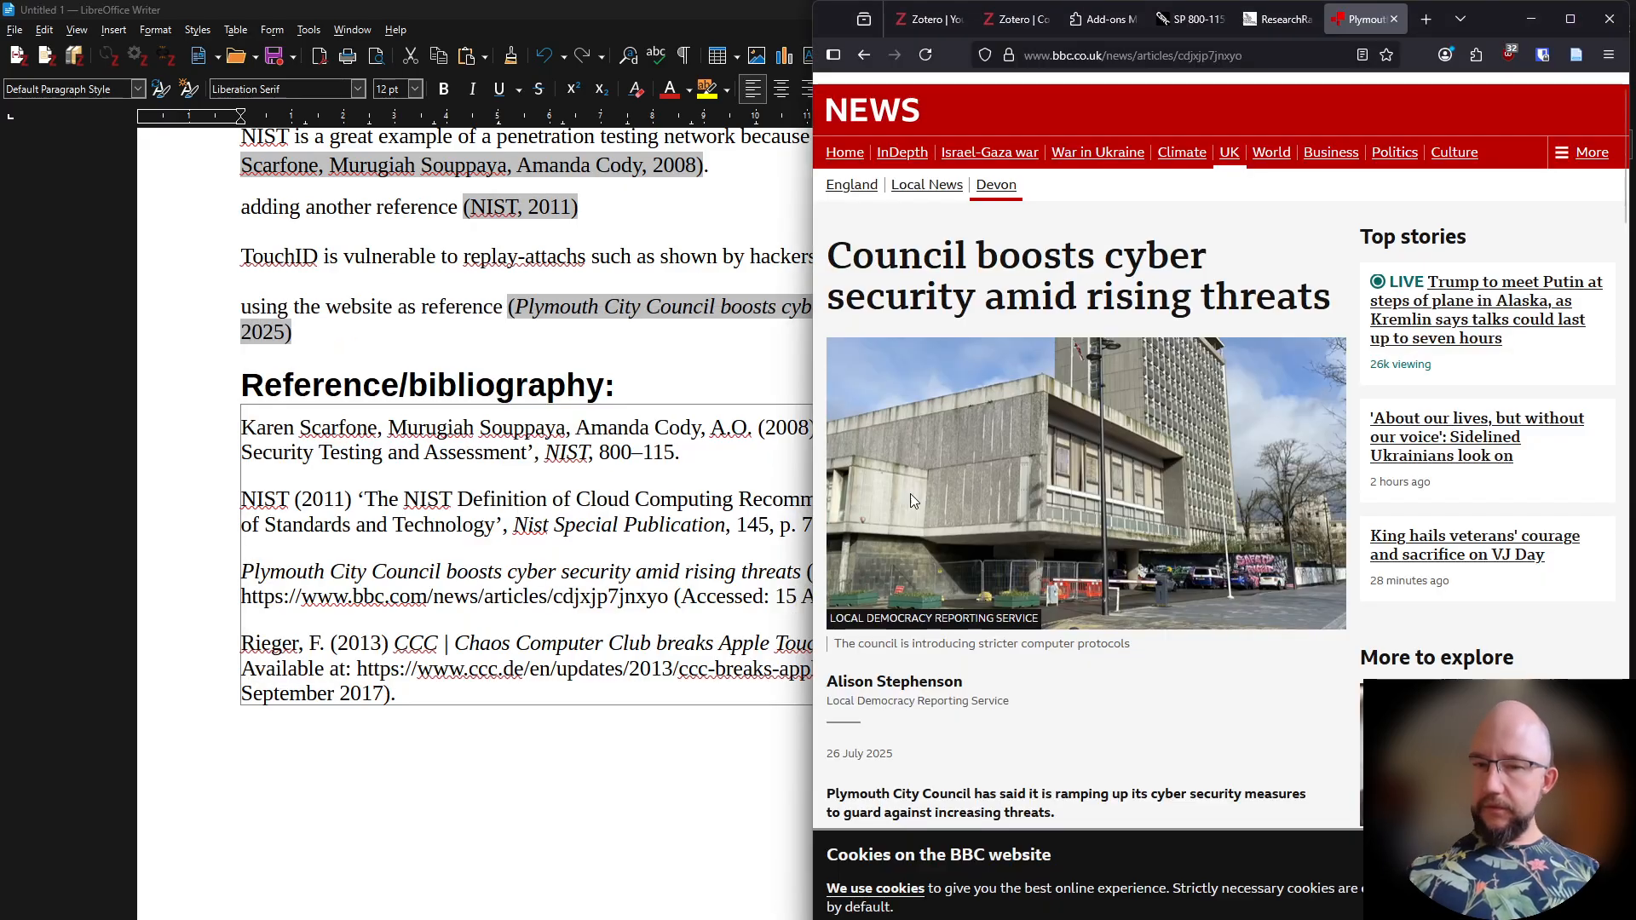
key("alt+Tab")
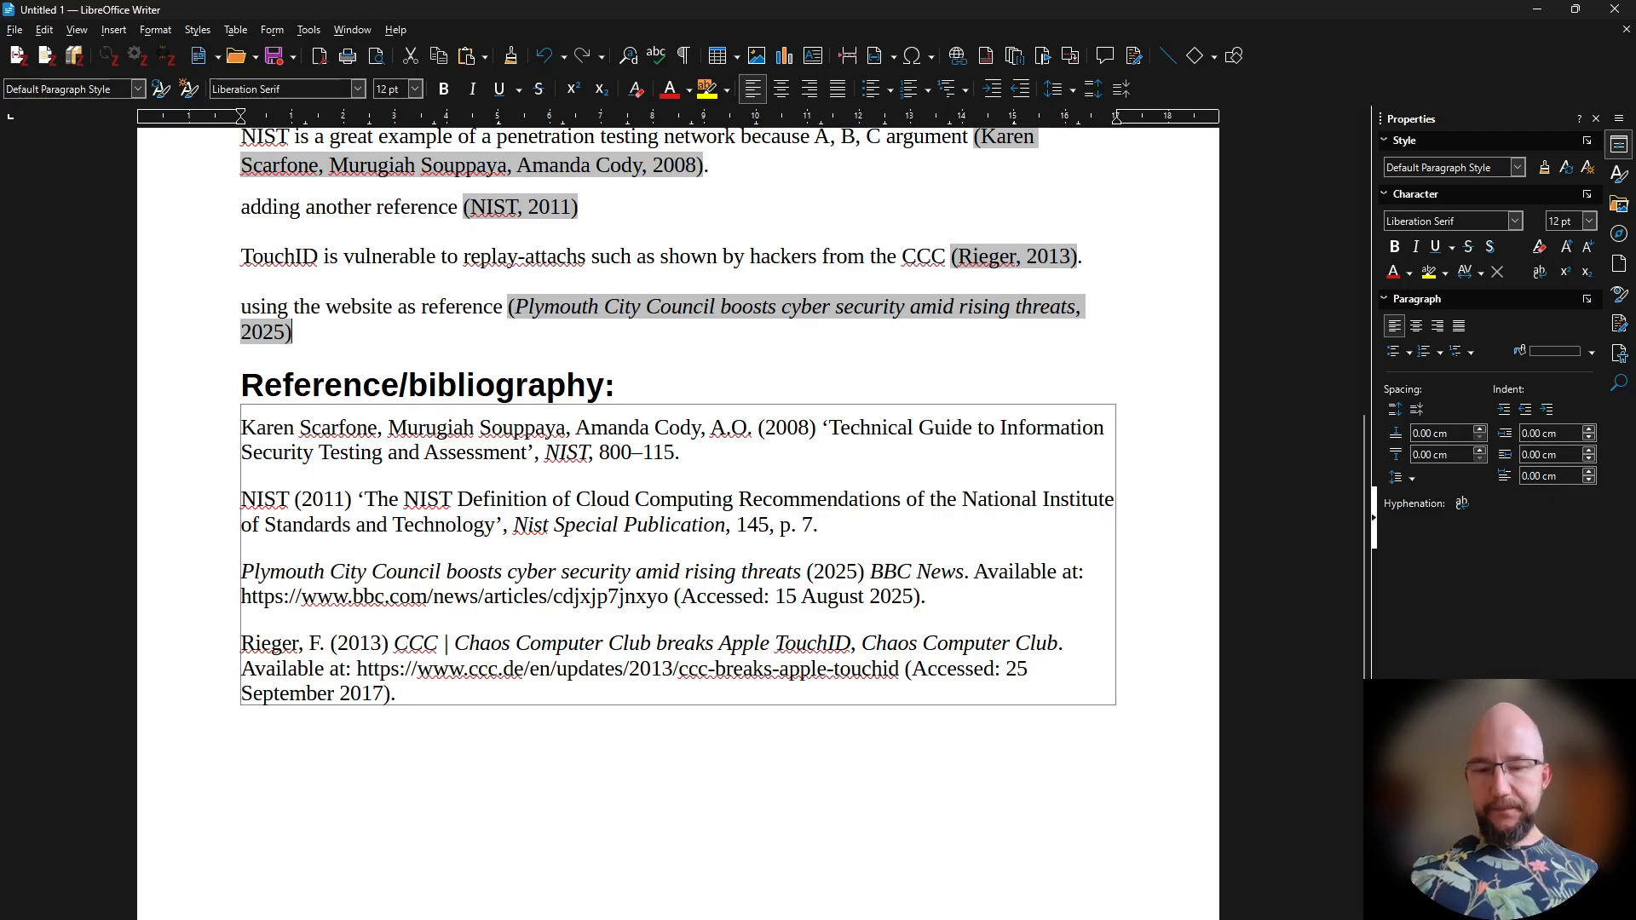
key("alt+Tab")
left_click(1454, 222)
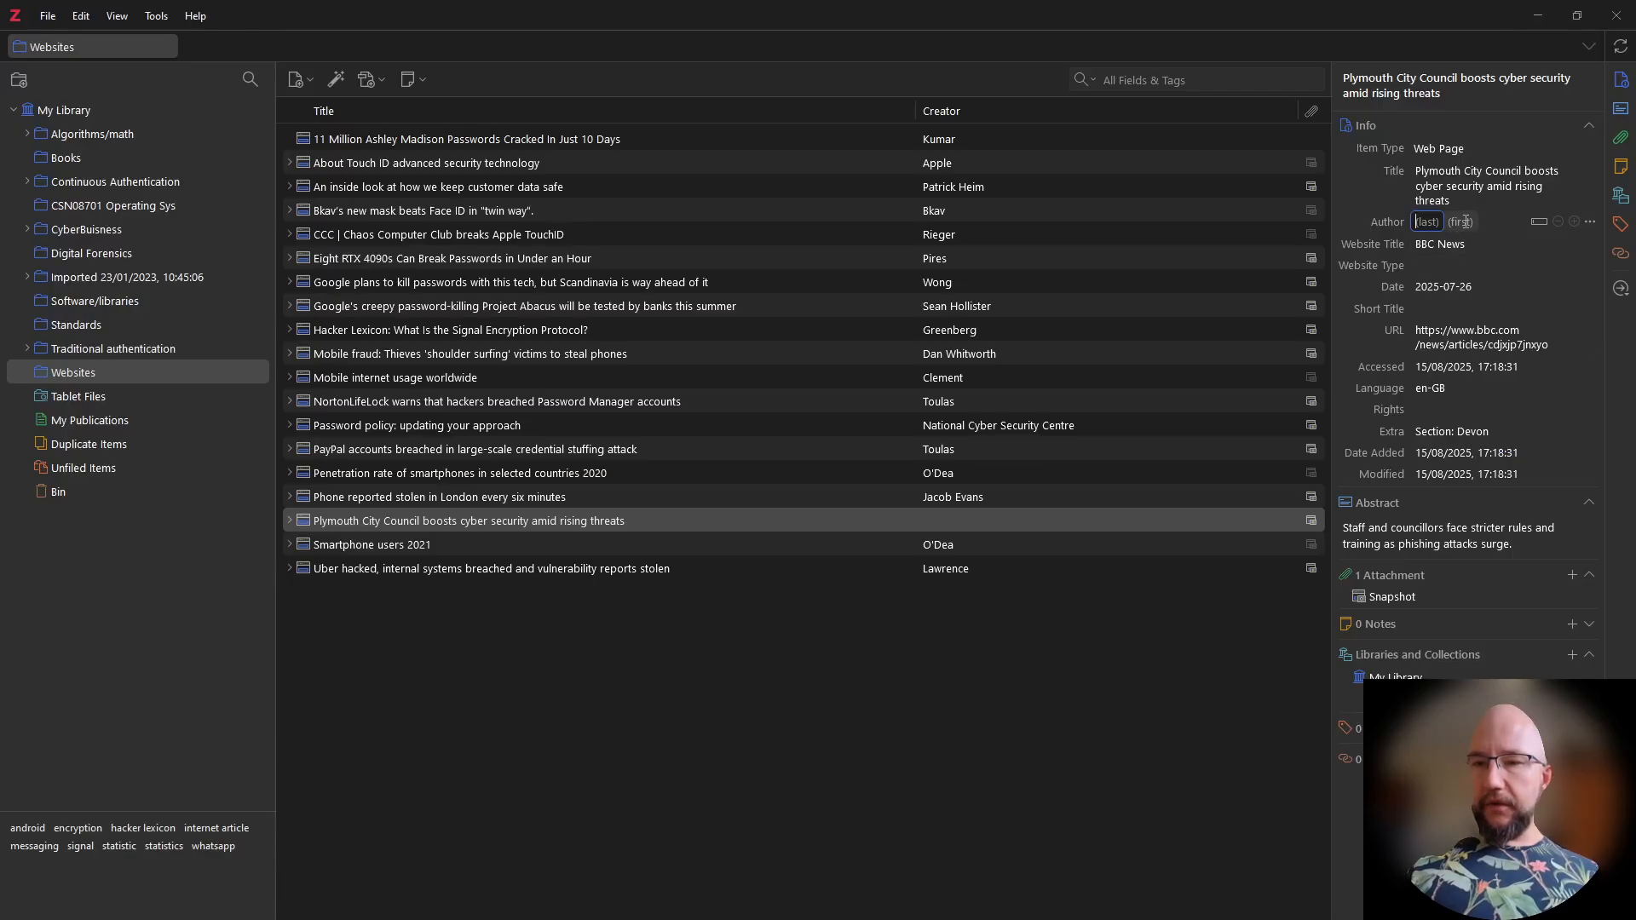
key("alt+Tab")
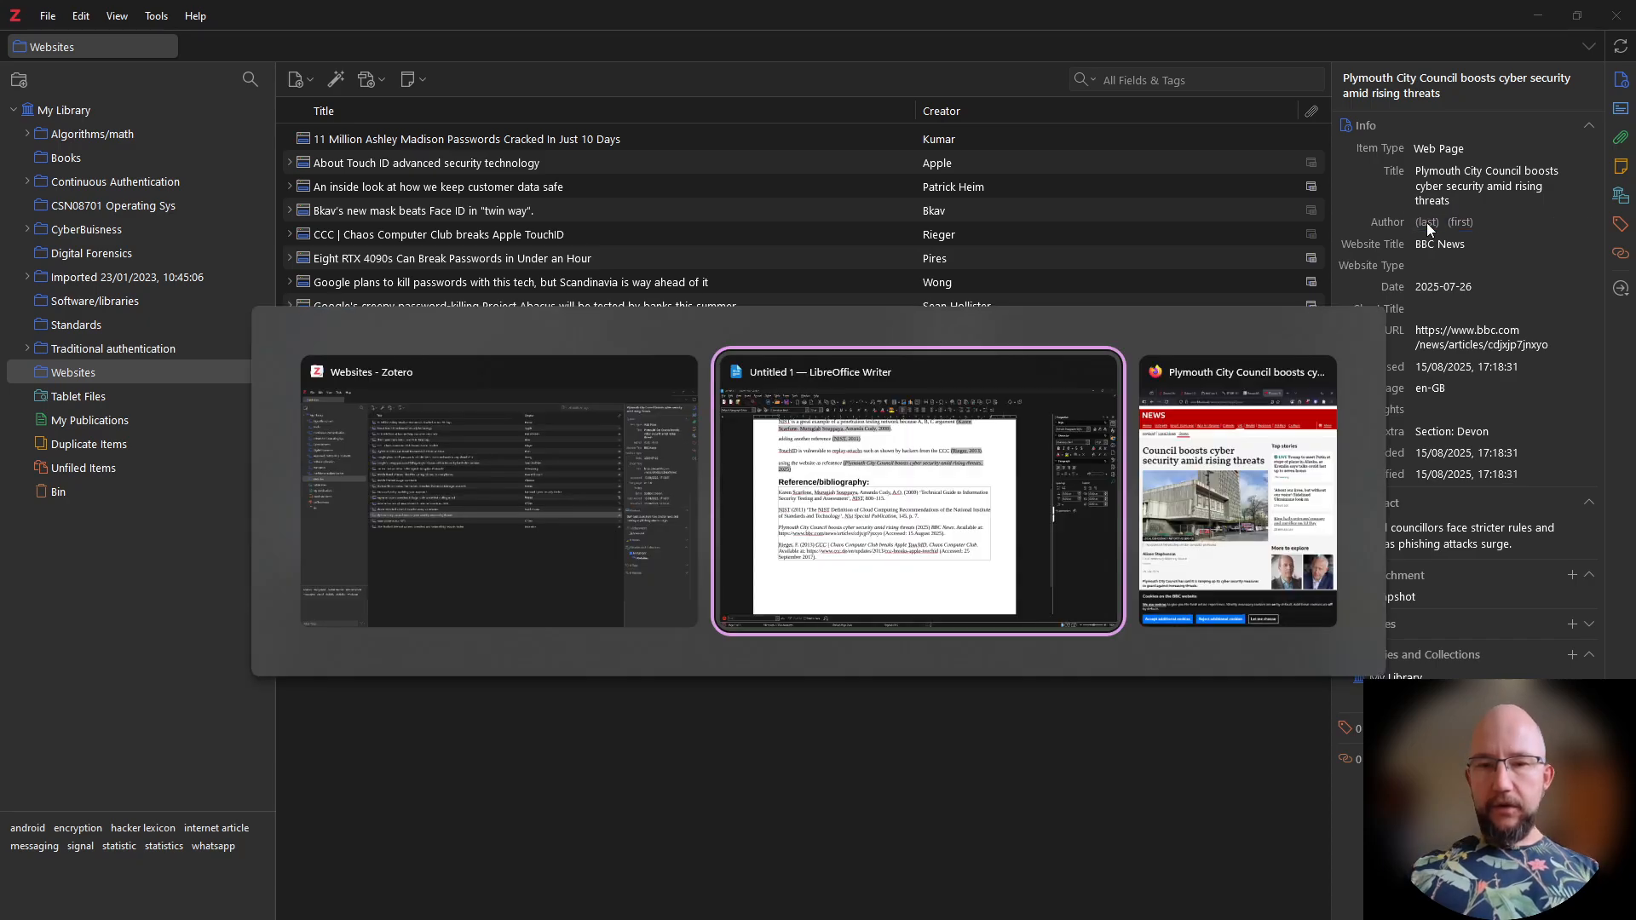
key("alt+Tab")
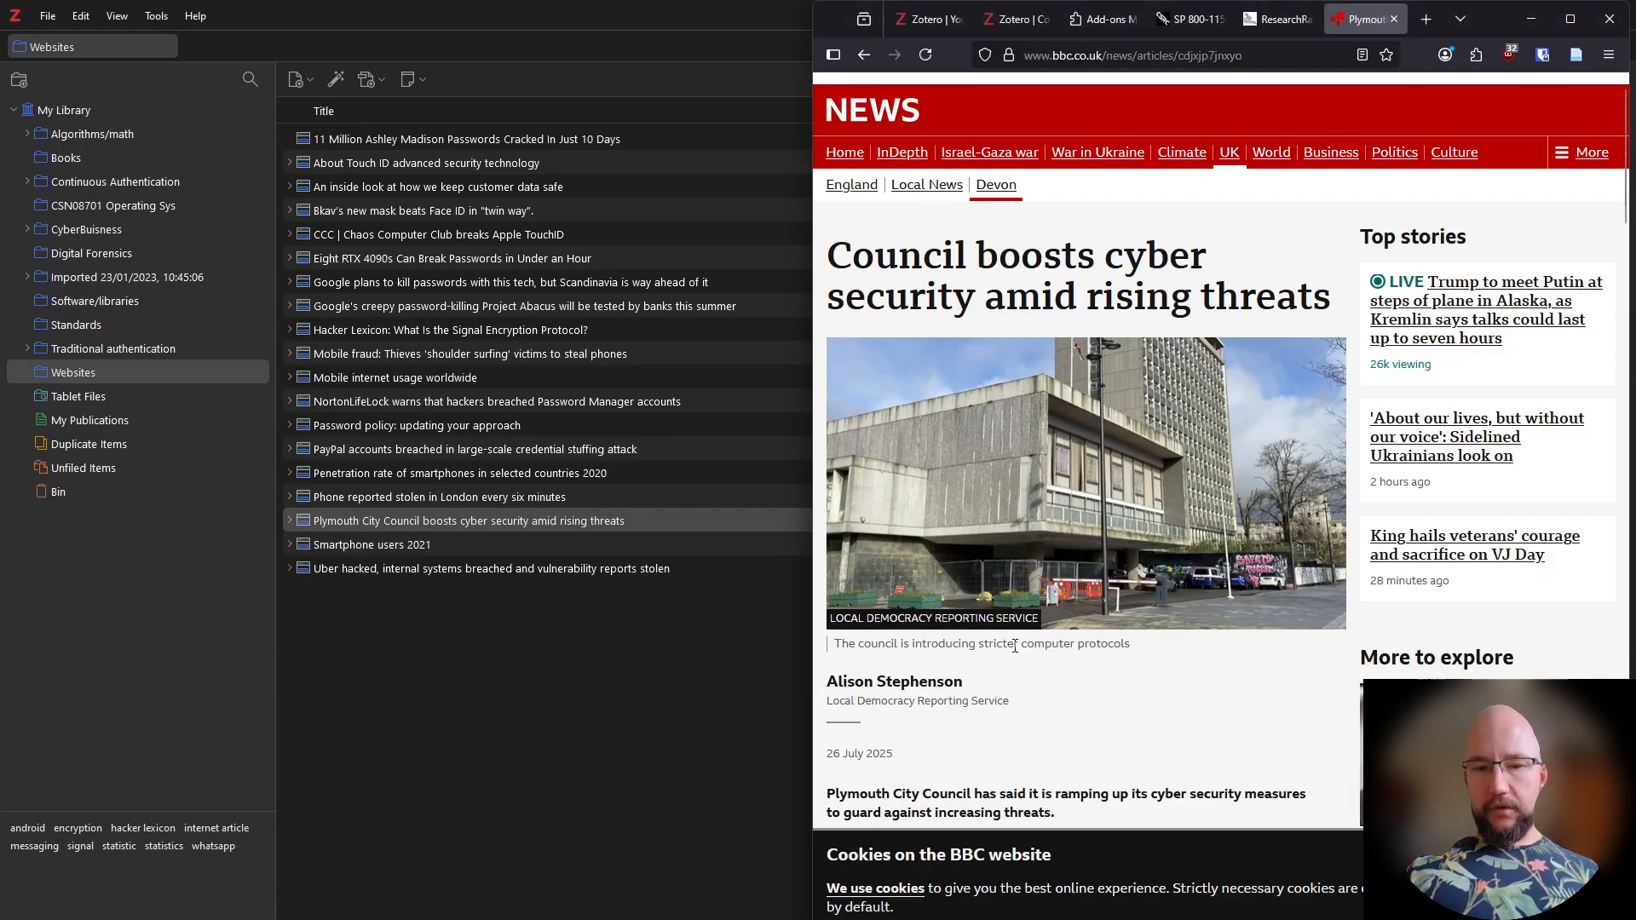
scroll(934, 621, "down", 1)
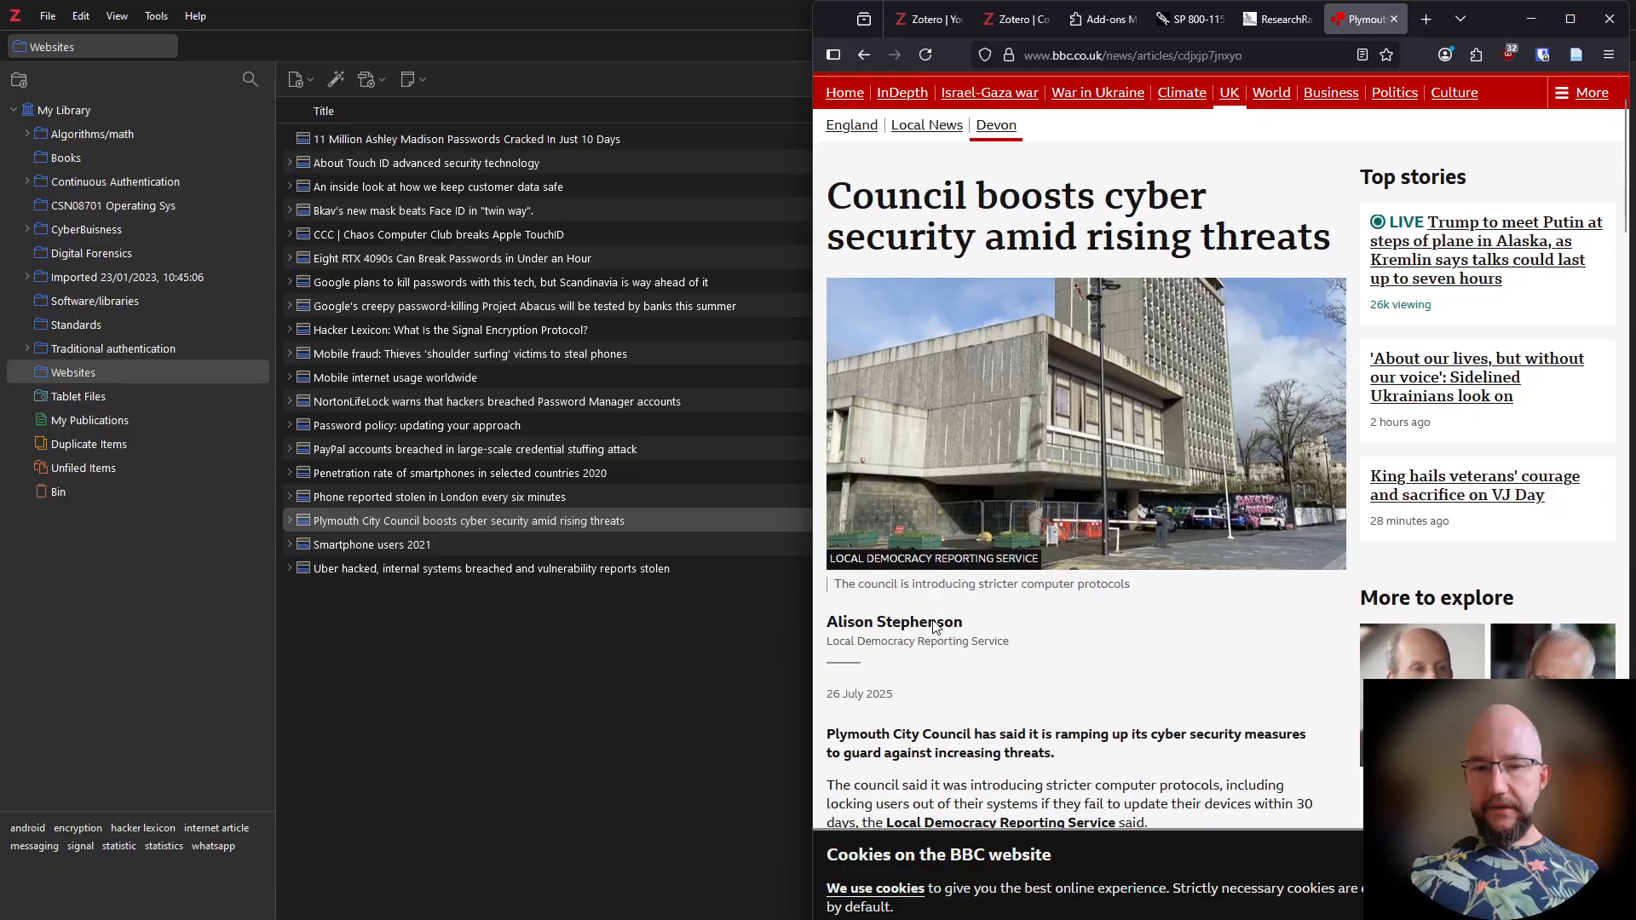
scroll(1019, 661, "down", 3)
scroll(1022, 668, "down", 8)
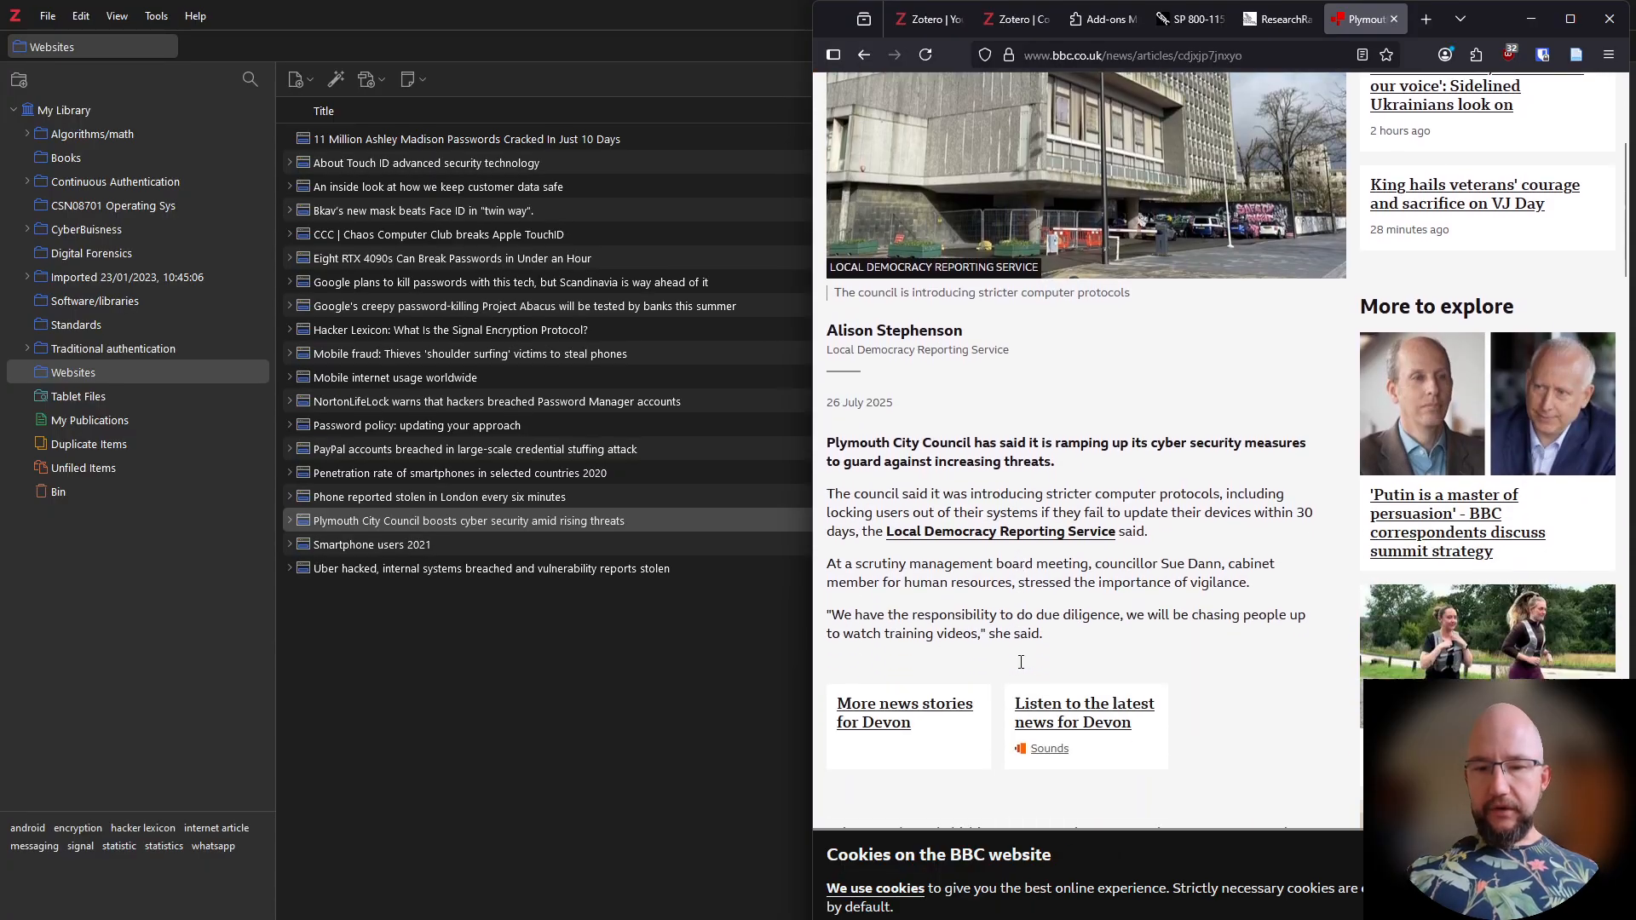
scroll(1022, 669, "down", 5)
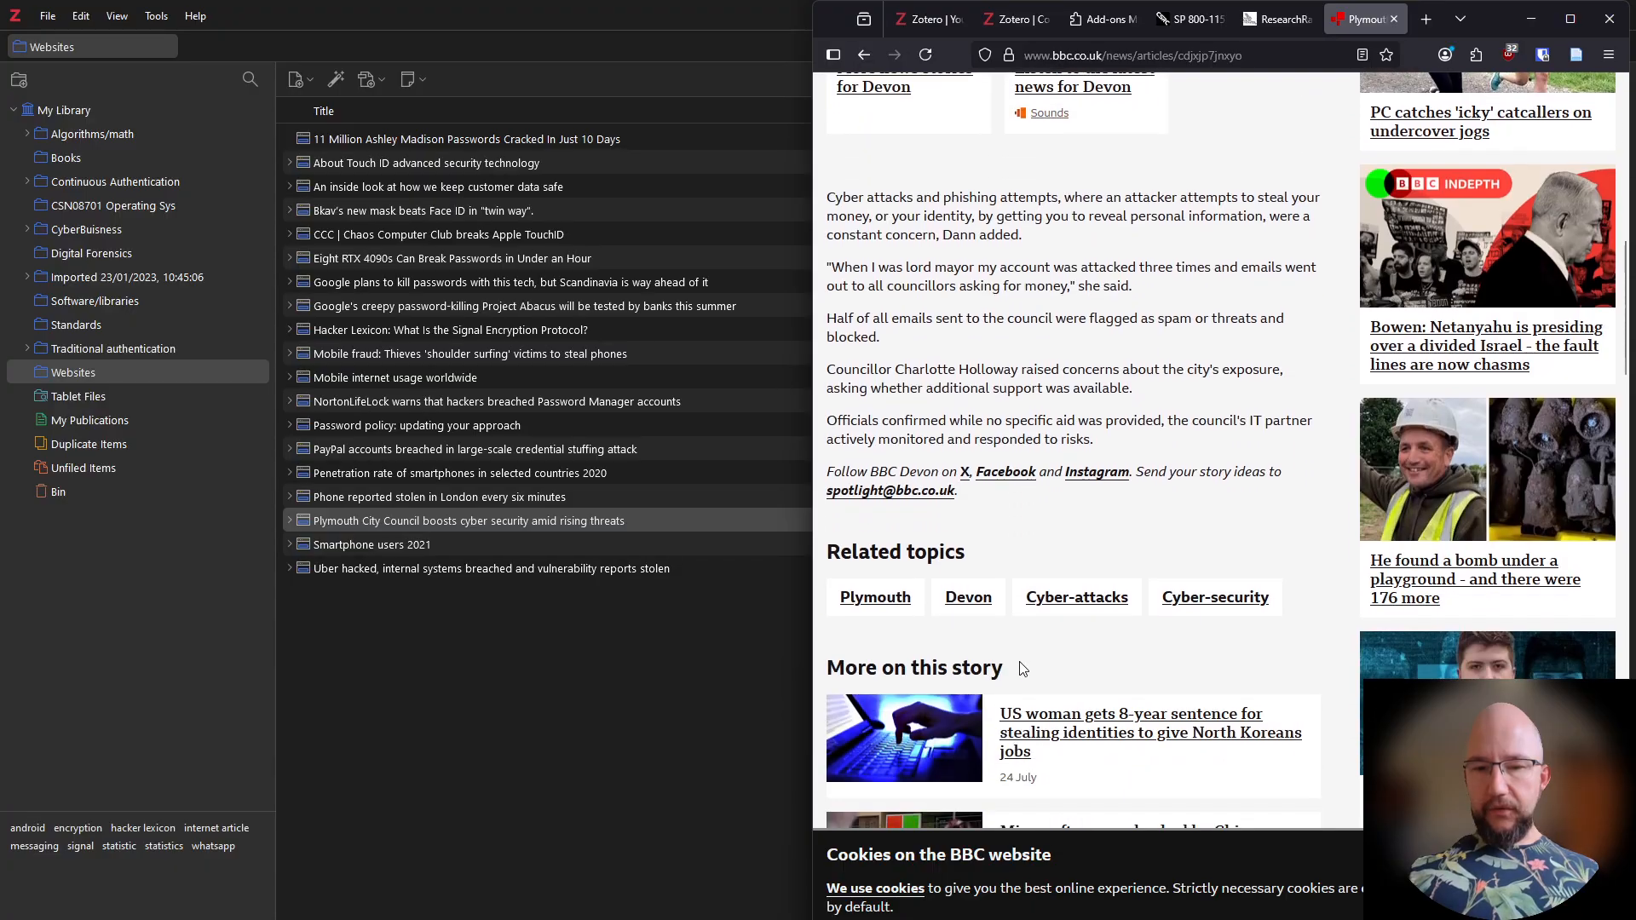
scroll(1022, 669, "up", 10)
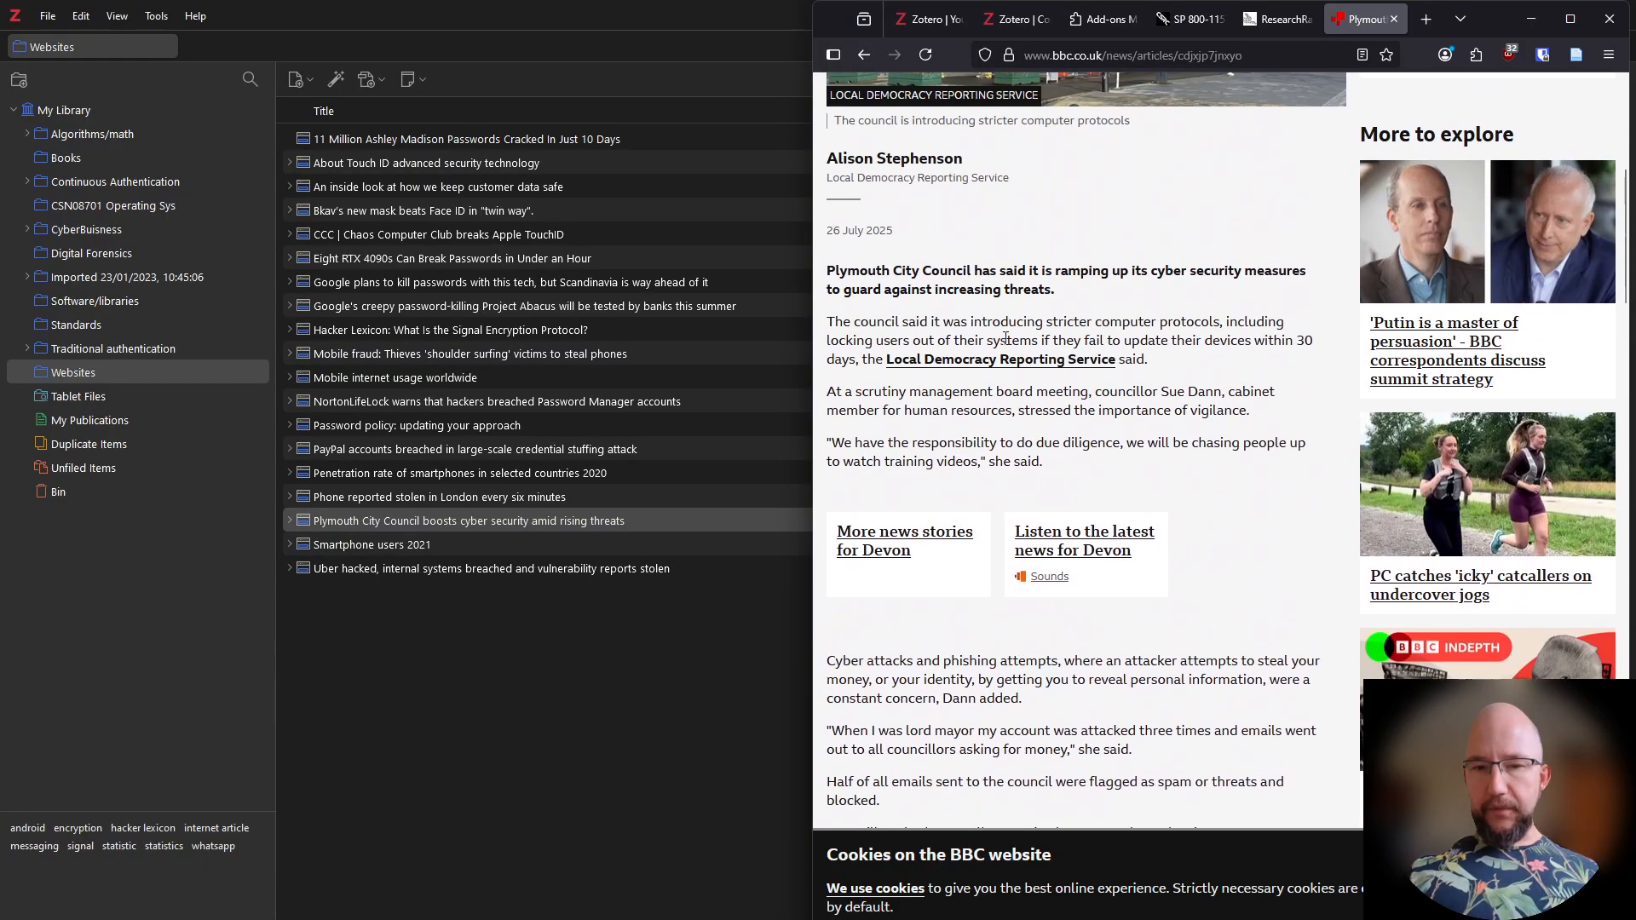
Copy the author's full name from the BBC article byline into the author's last-name field of the Plymouth City Council item in Zotero
scroll(1008, 345, "up", 3)
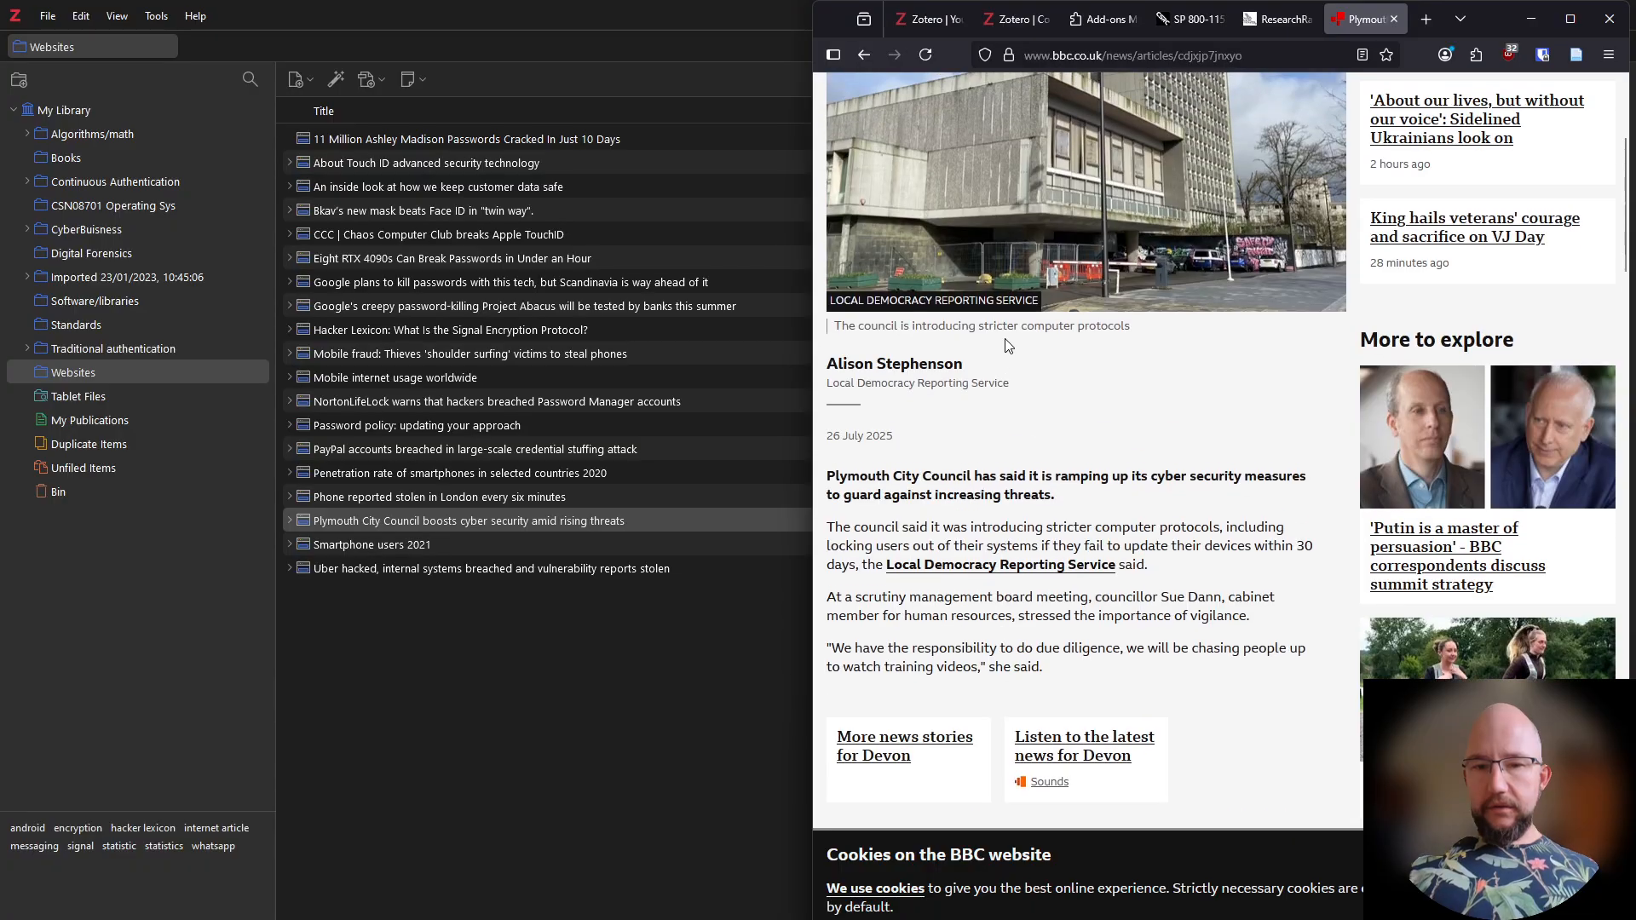
left_click_drag(825, 371, 960, 364)
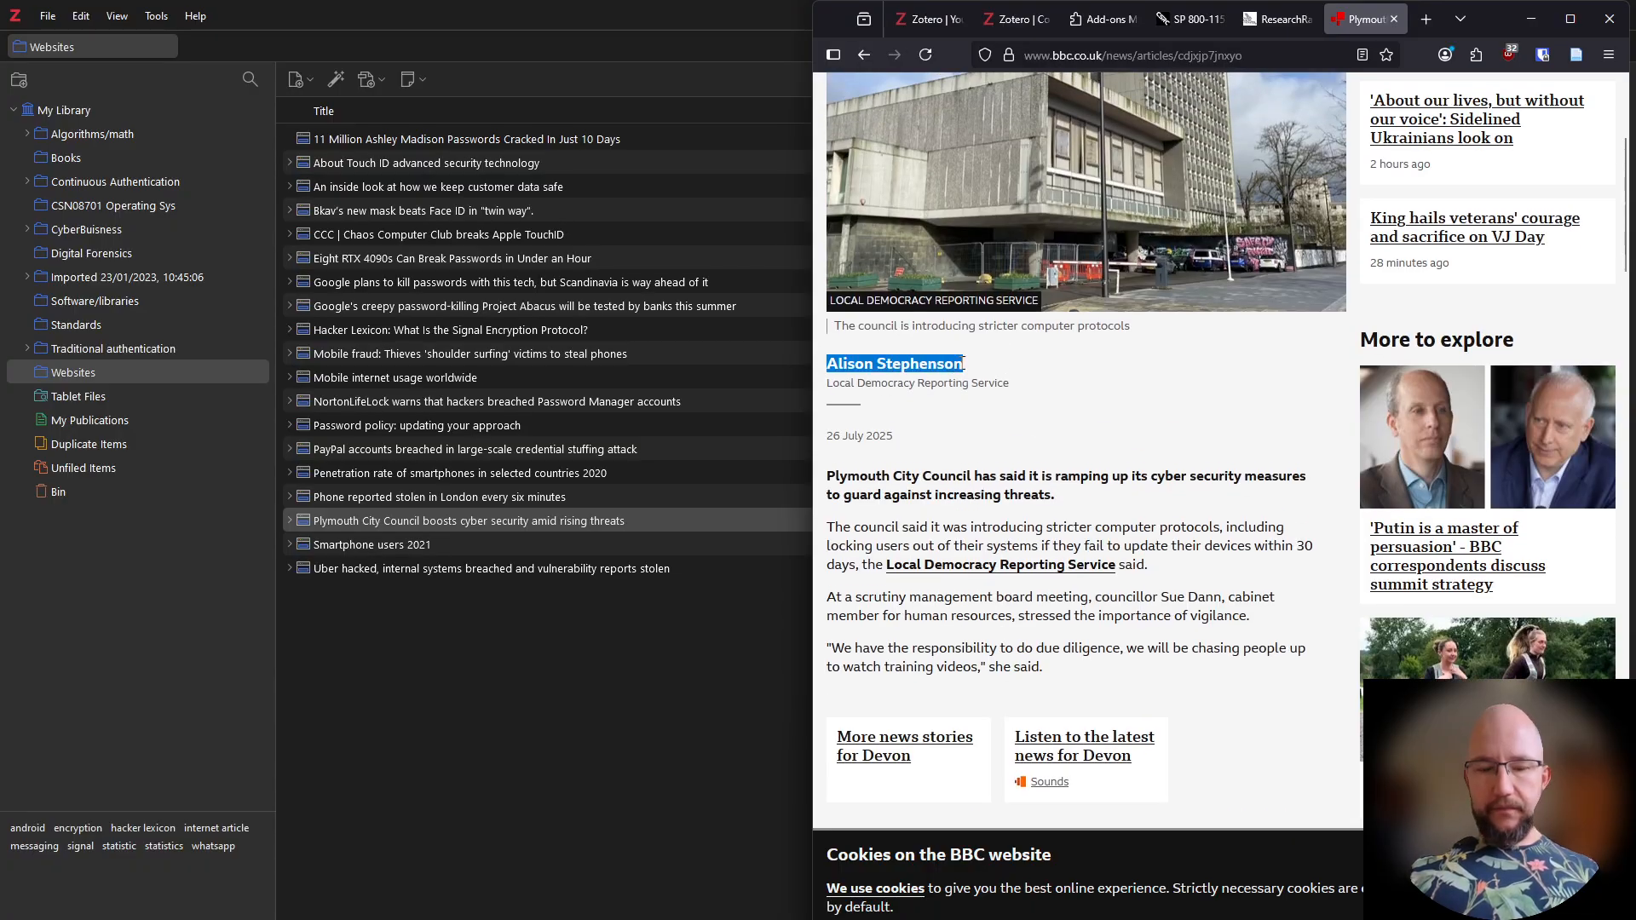
key("alt+Tab")
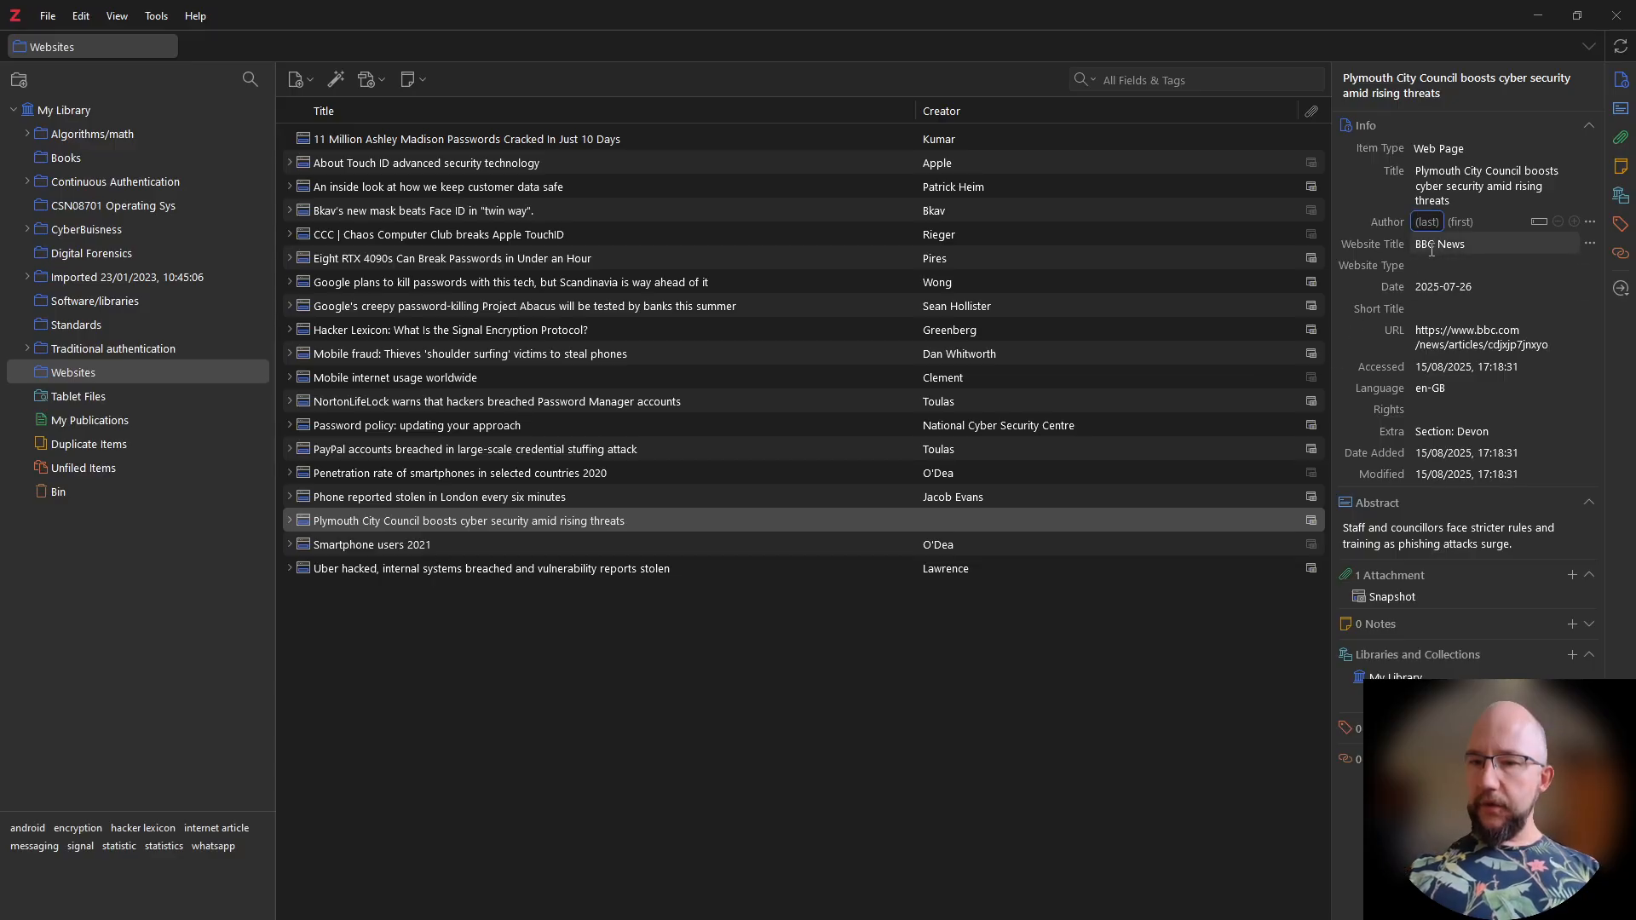
type("on Stephenson")
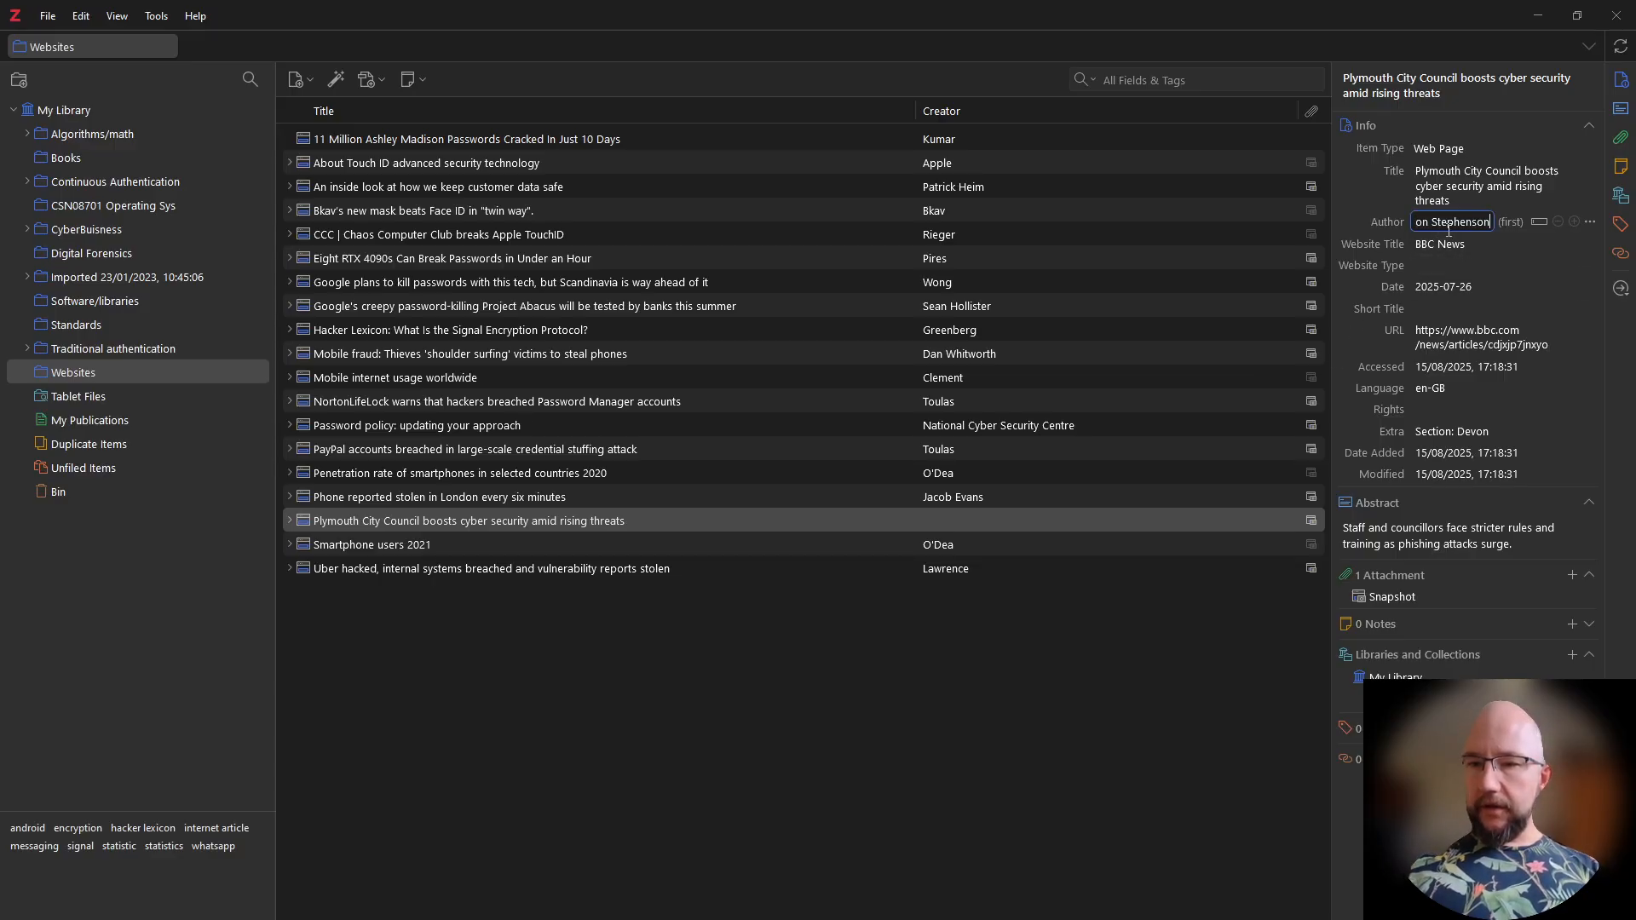
Split the pasted author name so the surname stays in the last-name field and the given name goes in the first-name field
double_click(1448, 223)
key("ctrl+c")
key("BackSpace")
key("BackSpace")
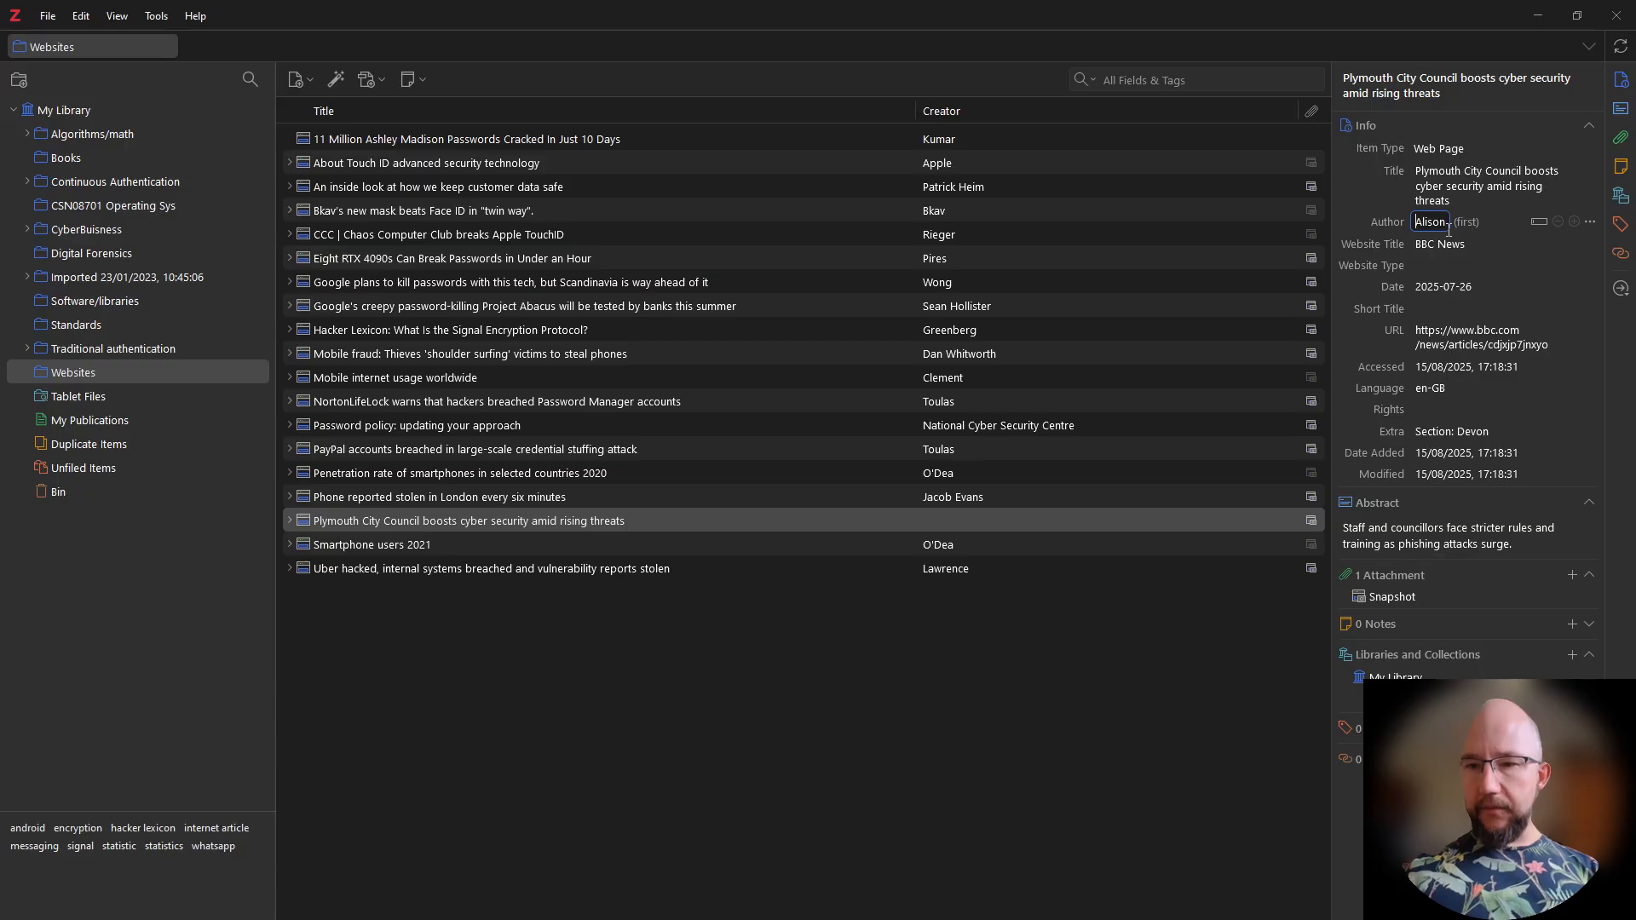
key("ctrl+v")
key("shift+End")
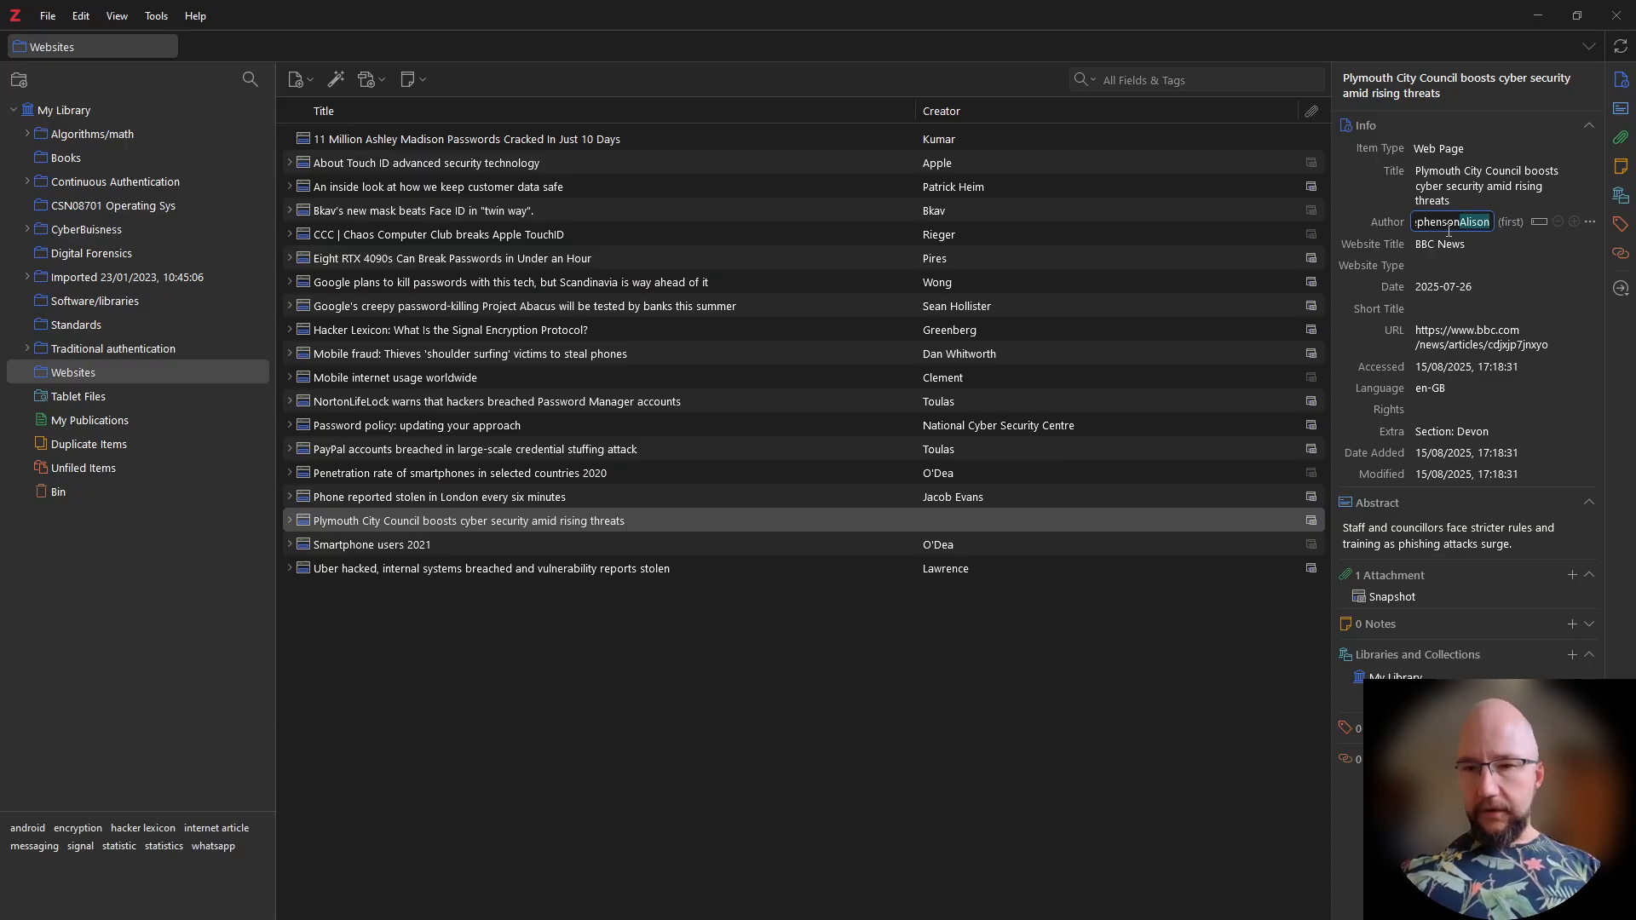
key("ctrl+x")
key("Tab")
key("ctrl+v")
key("Tab")
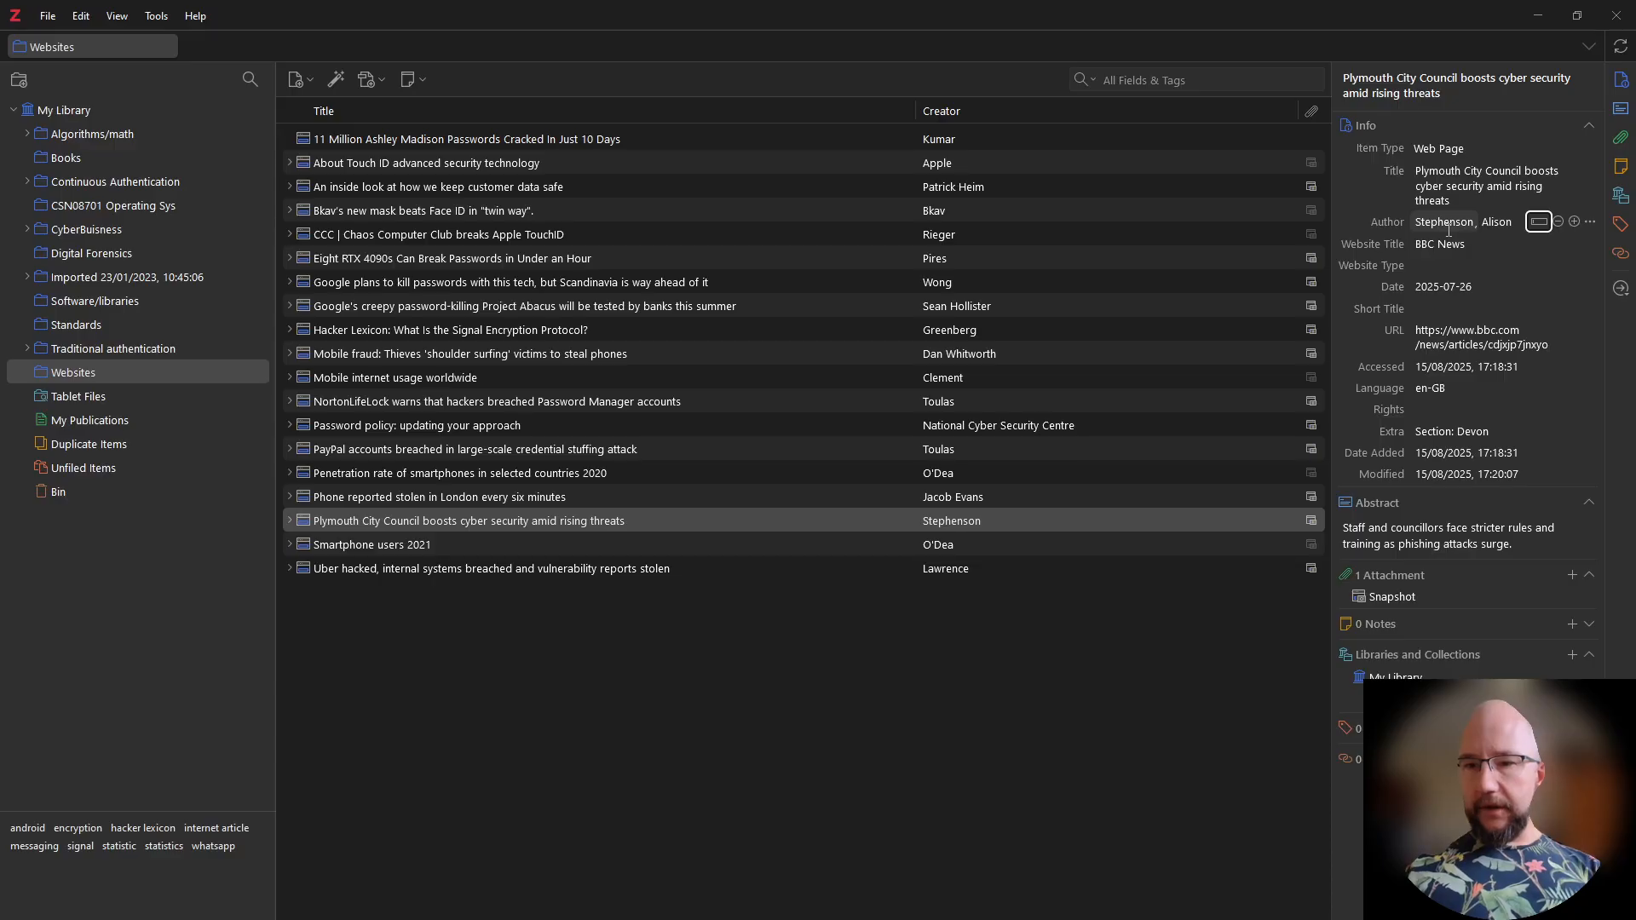
left_click(1071, 692)
In LibreOffice Writer, inspect the references in Zotero's bibliography editor, close it without changes, and check the options available for the bibliography section
key("alt+Tab")
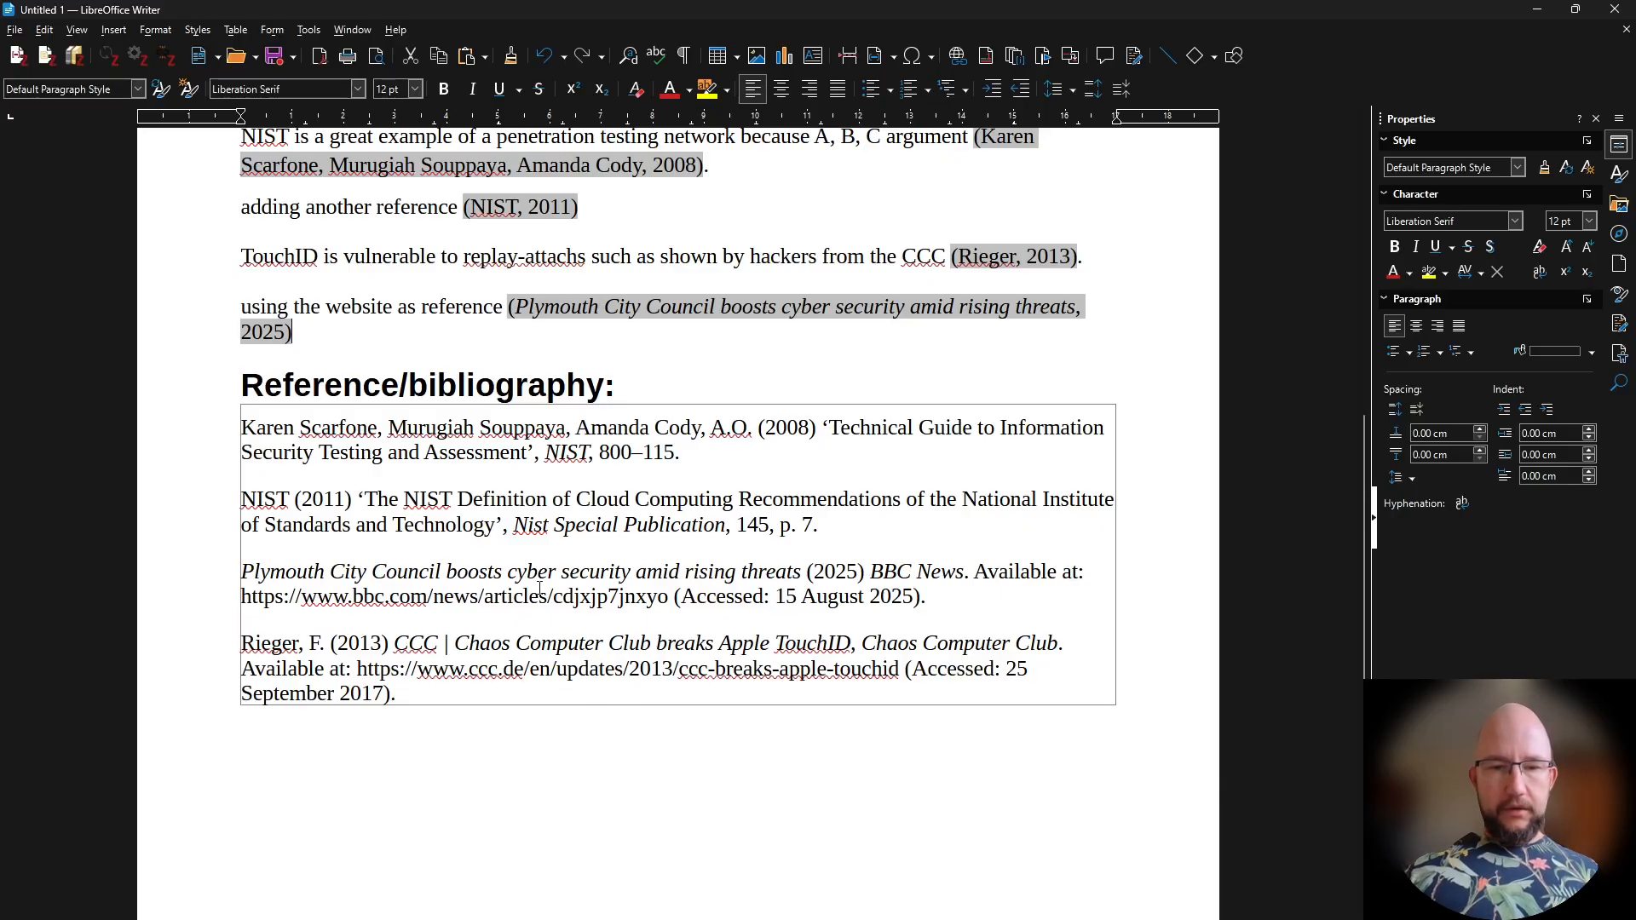
left_click(266, 427)
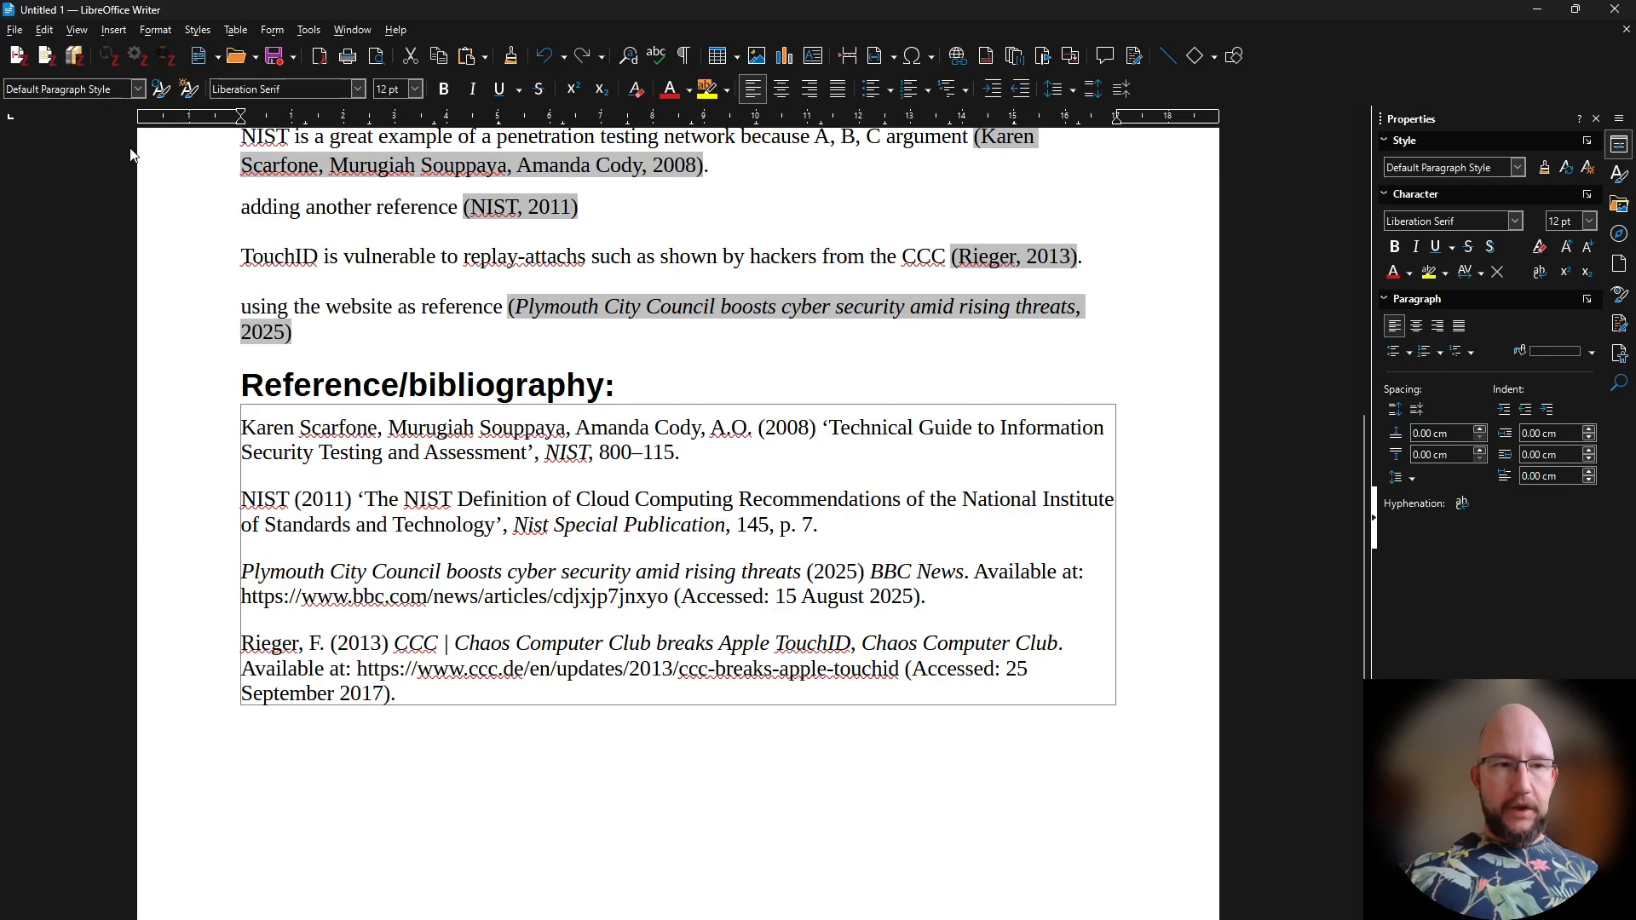
left_click(76, 58)
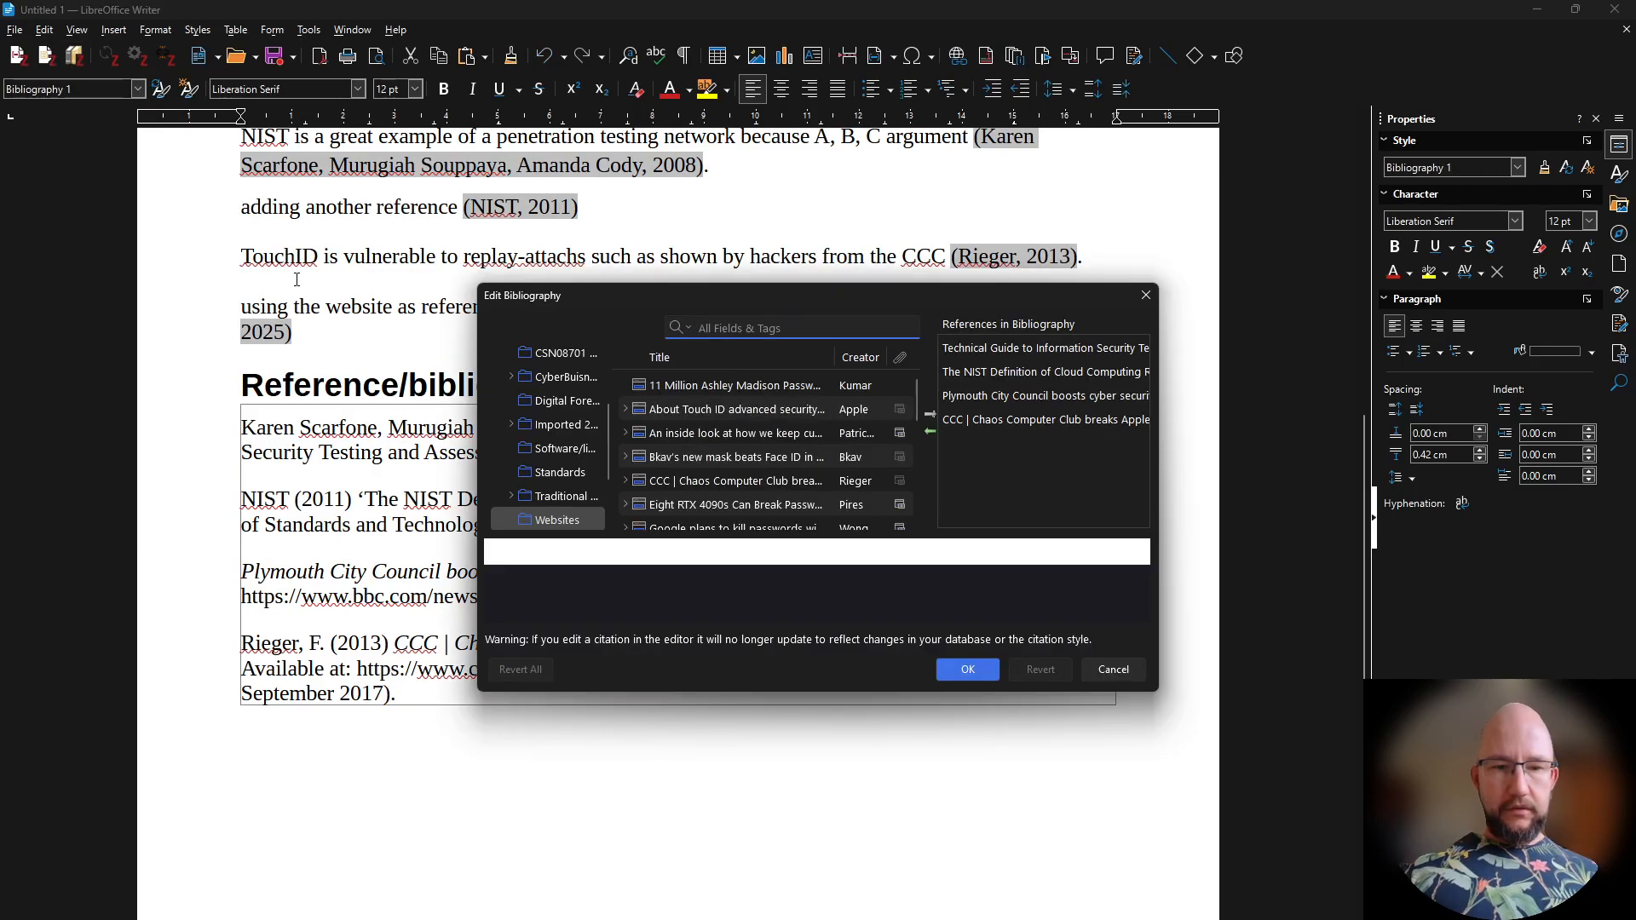
left_click(1132, 662)
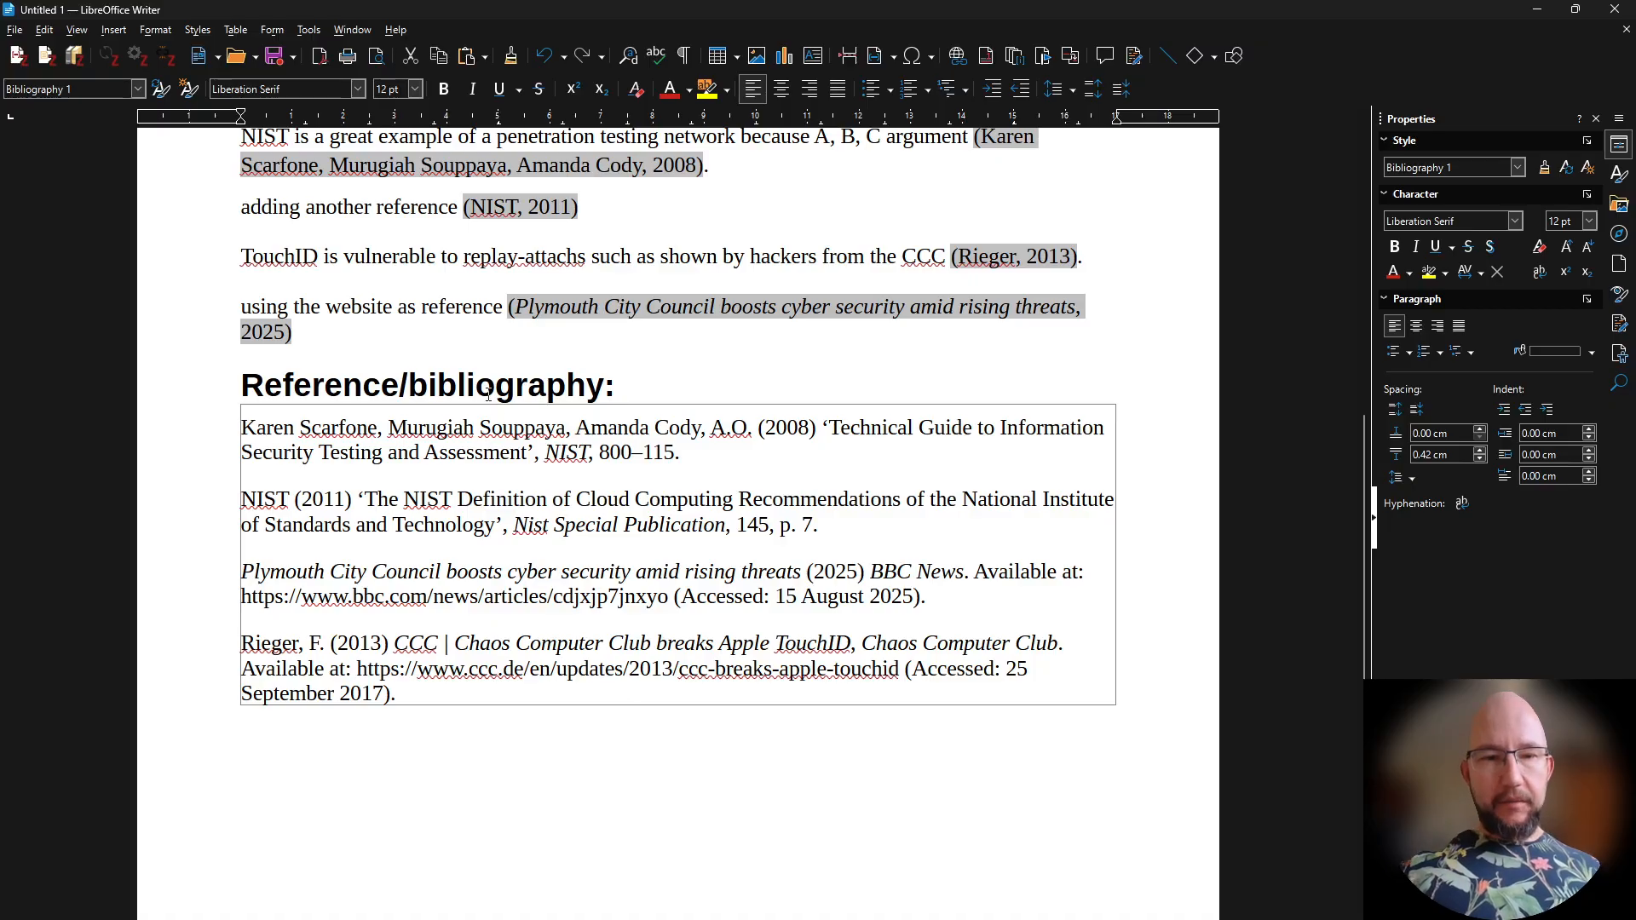
right_click(752, 444)
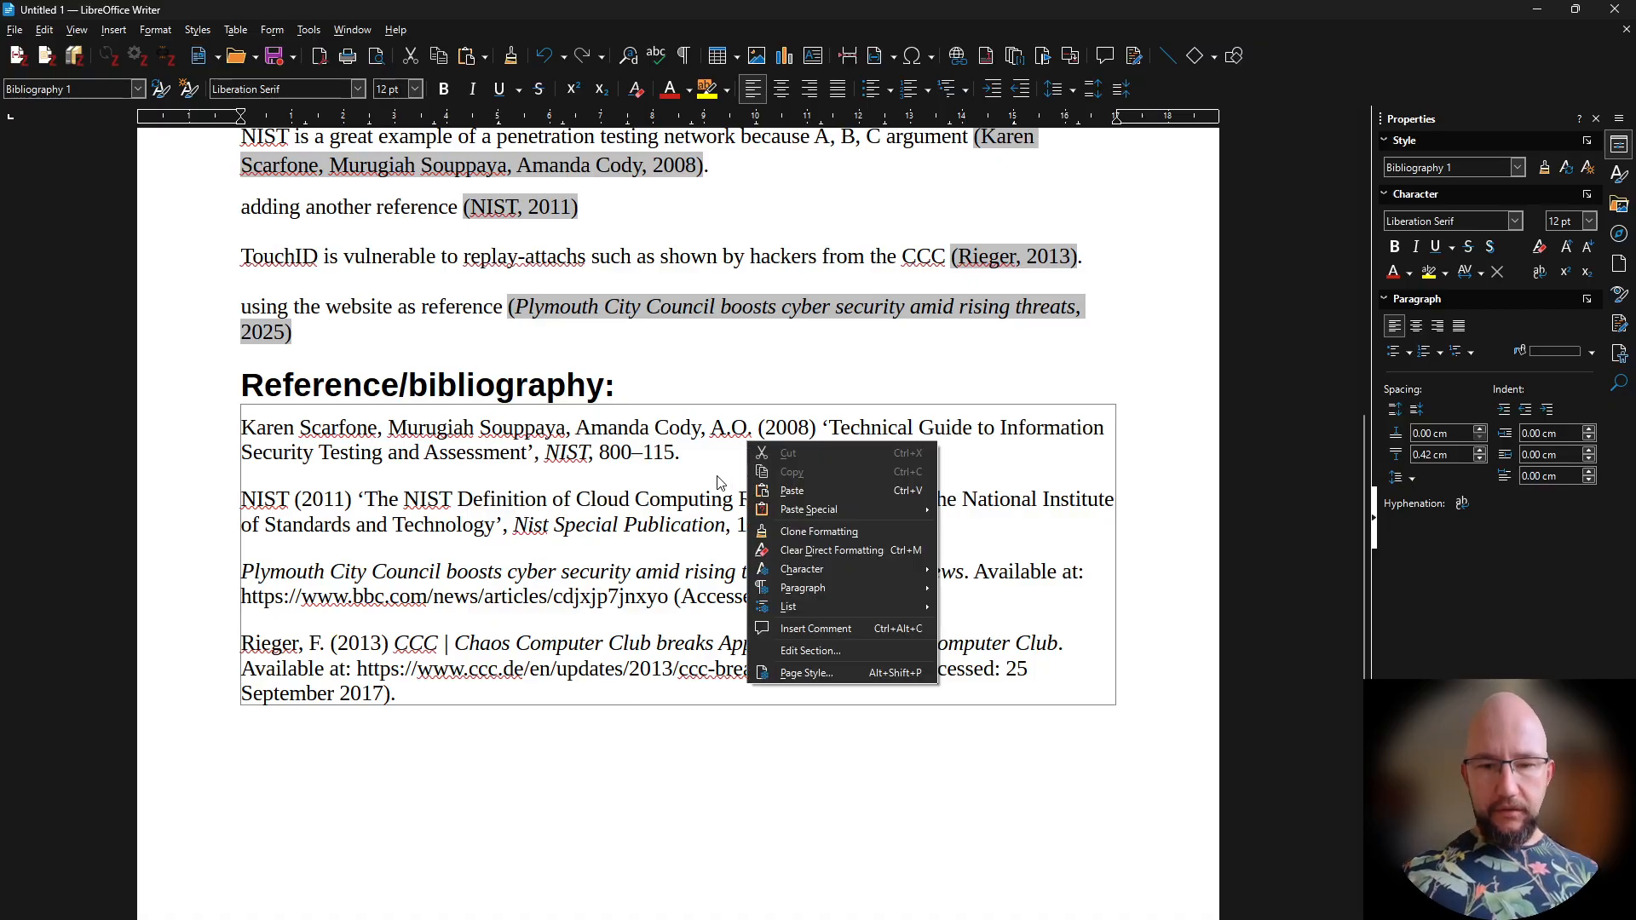
key("Escape")
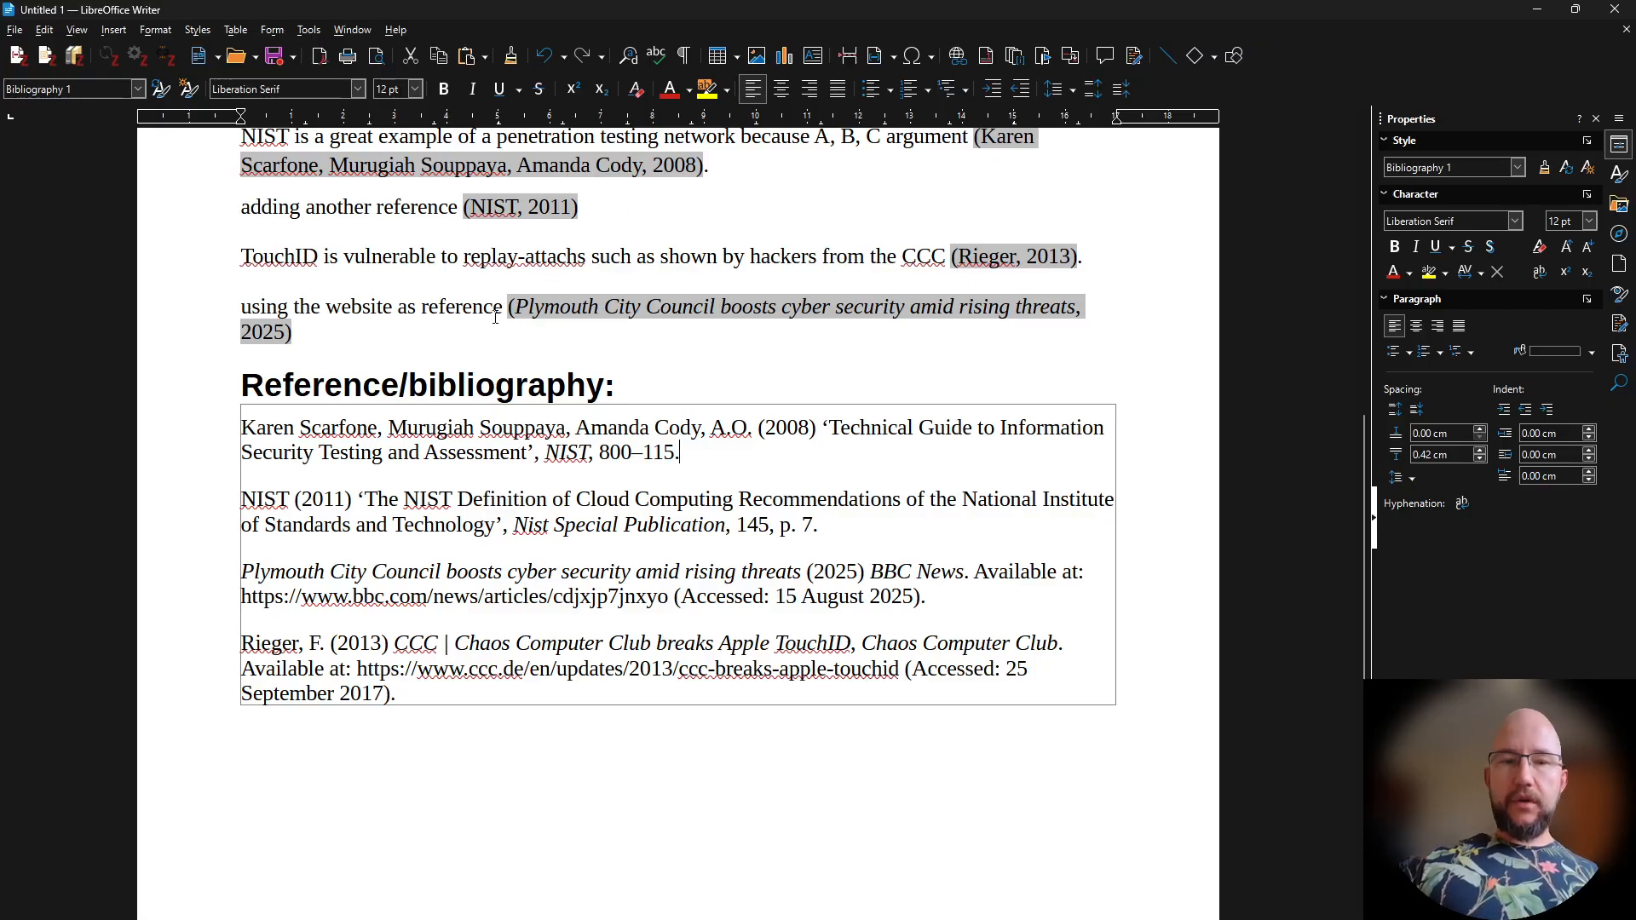
scroll(411, 315, "up", 1)
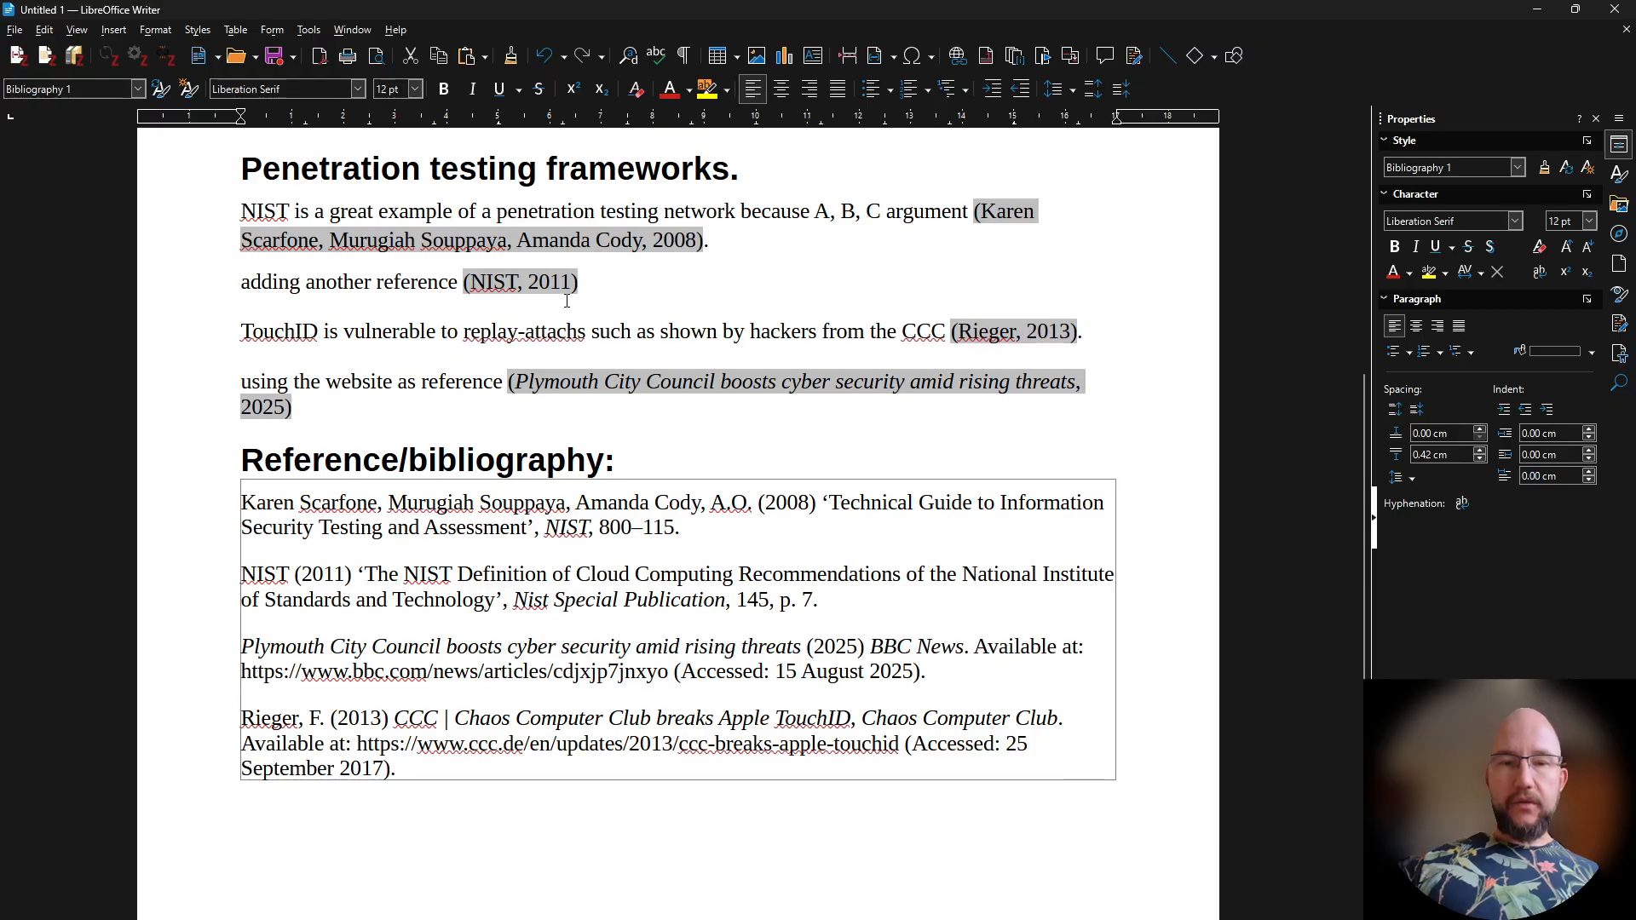